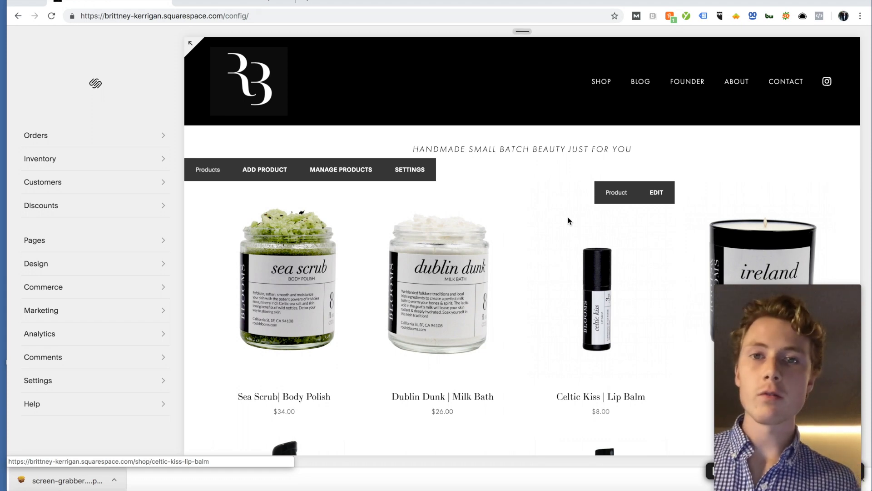
Step: Log into SEMrush with the saved credentials to reach its dashboard
left_click(251, 2)
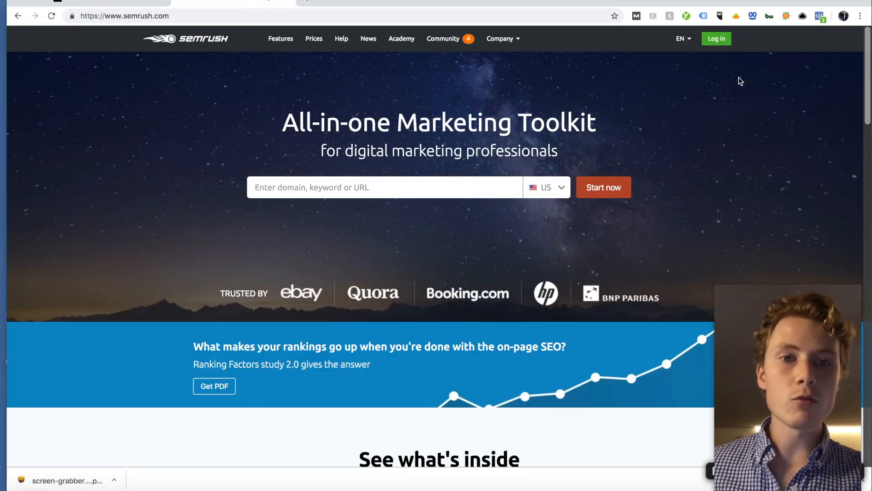
left_click(717, 39)
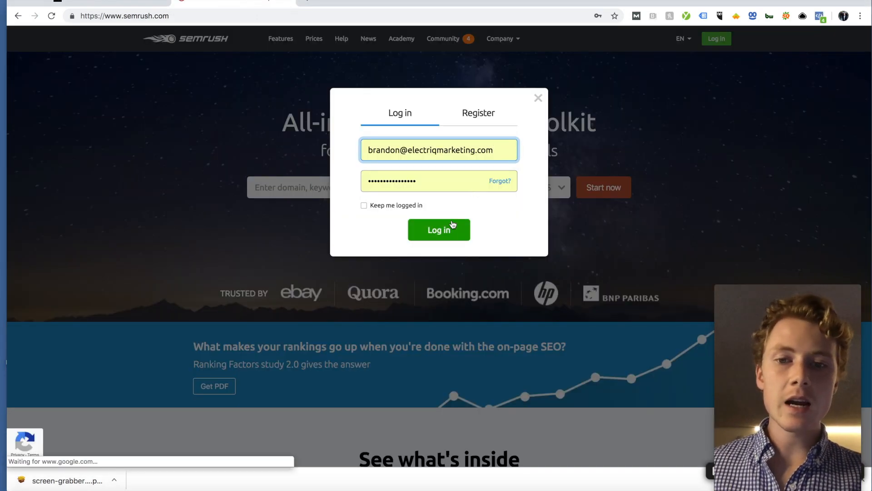
left_click(450, 227)
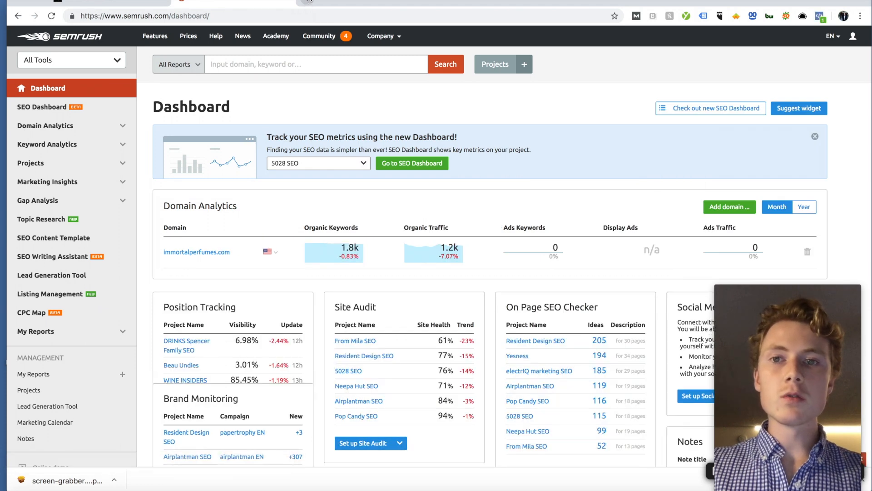
key("ctrl+t")
Step: Load kwfinder.com and place the cursor in its keyword search field
type("kw")
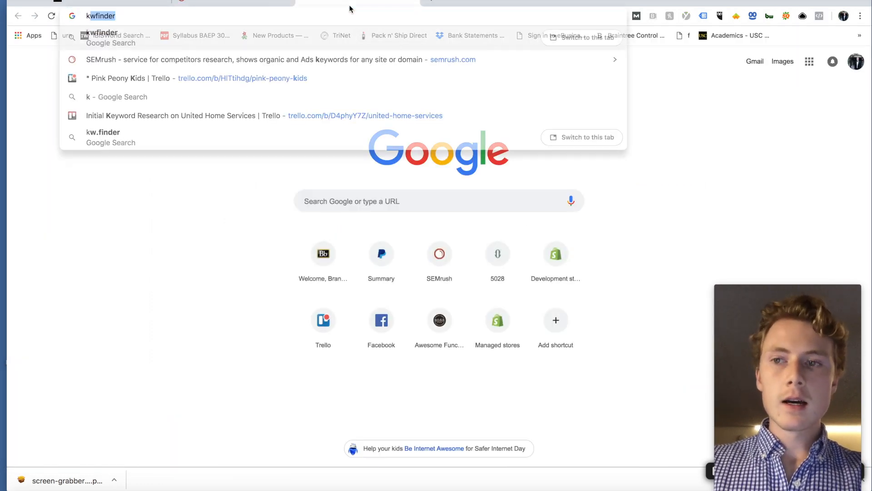
type("finder.co")
key("Return")
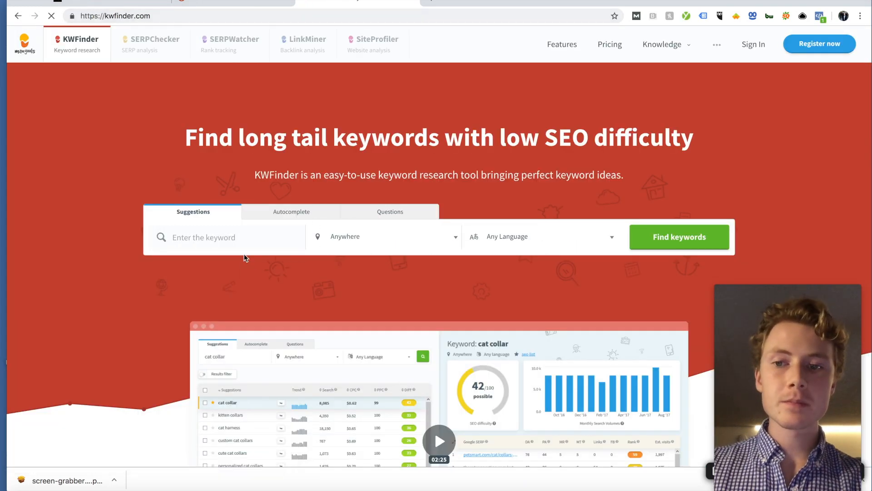
left_click(229, 237)
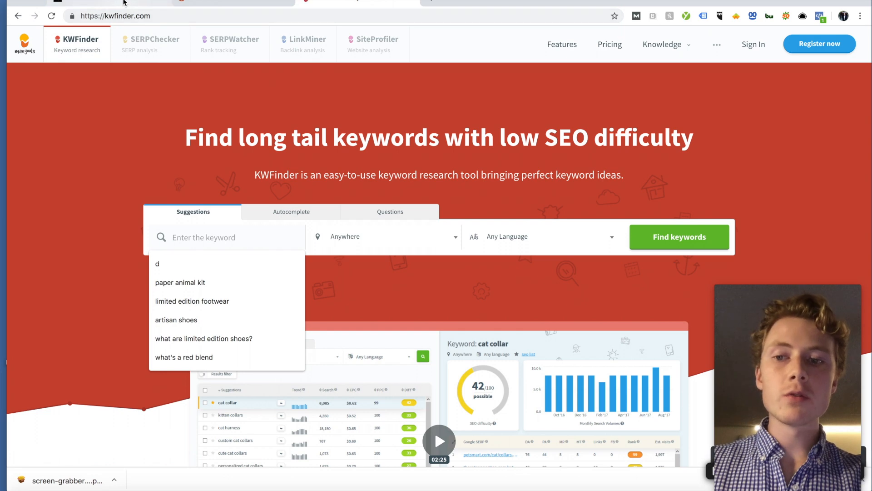
Step: Scroll through the Squarespace shop's product grid, then return to SEMrush
left_click(113, 1)
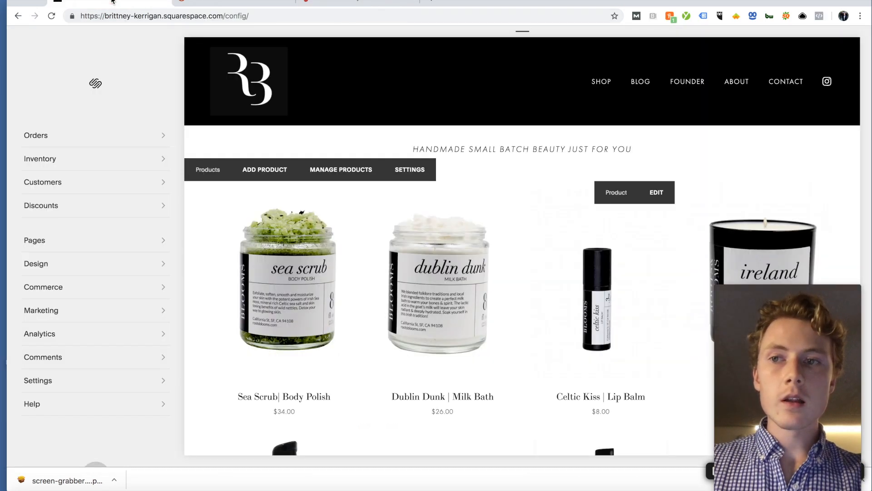
scroll(463, 171, "down", 2)
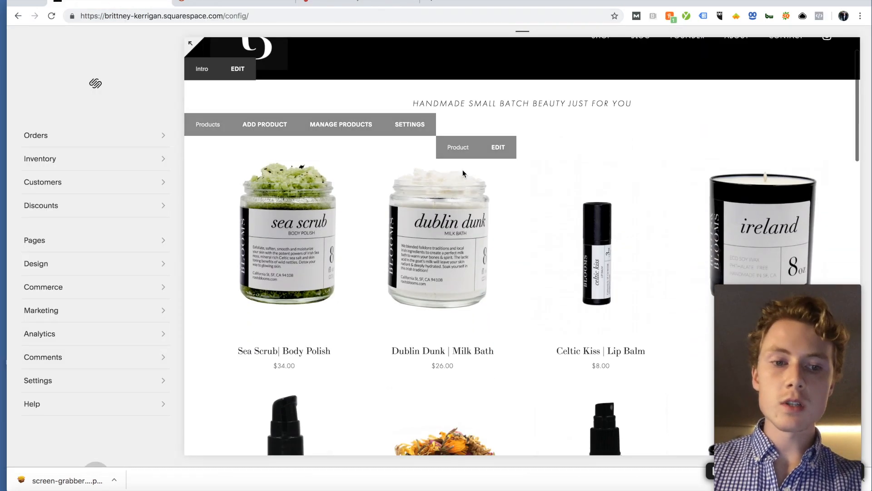
scroll(463, 170, "up", 1)
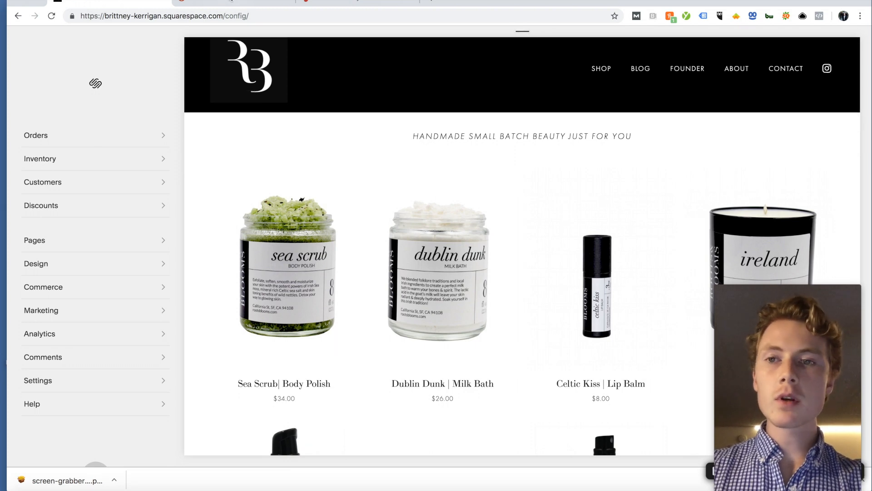
left_click(232, 1)
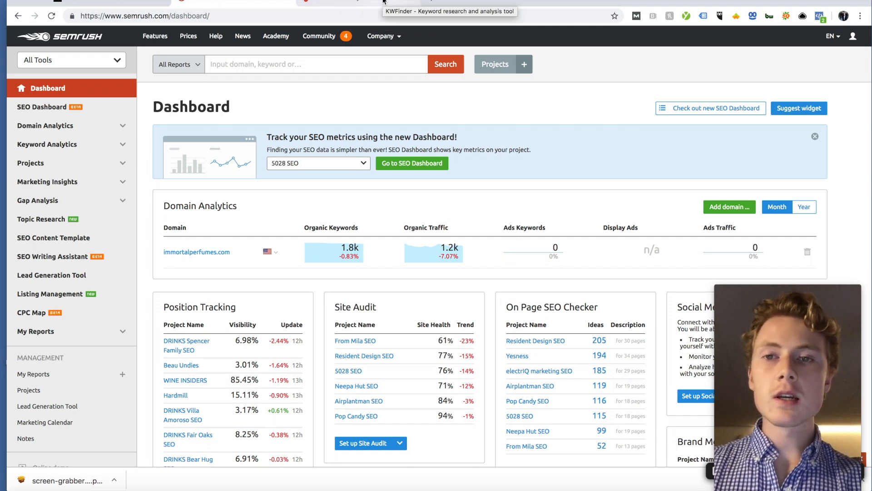
Step: Go to trello.com in a new tab and open the Roots & Blooms board
left_click(432, 2)
type("trello.com")
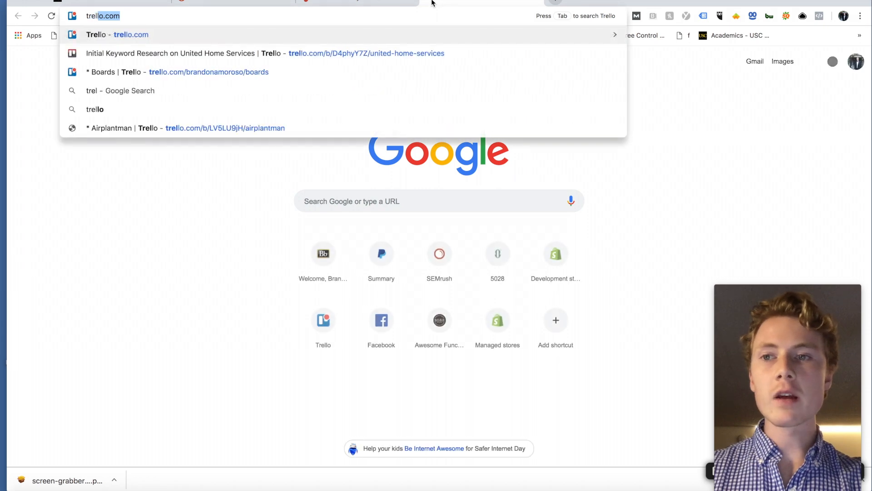
key("Return")
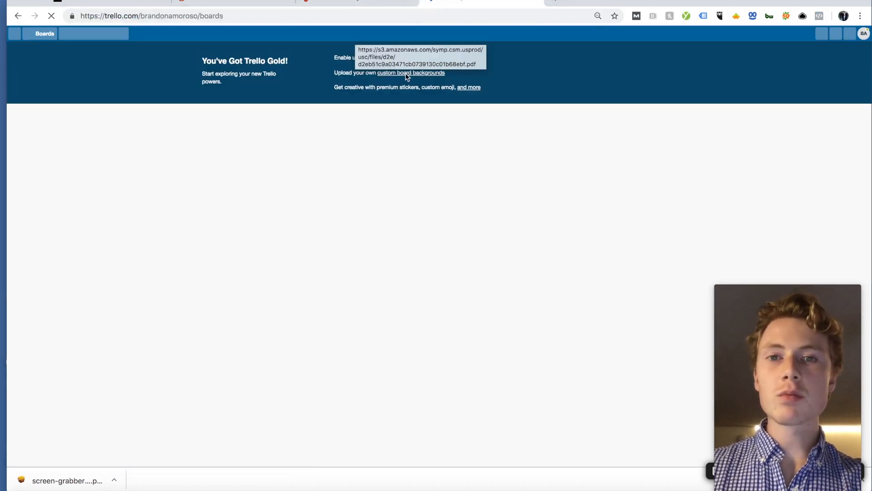
scroll(463, 122, "down", 3)
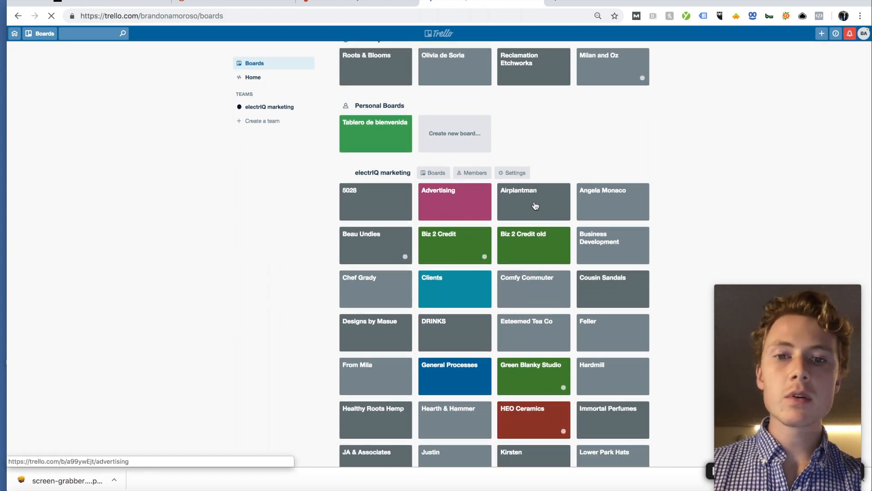
scroll(505, 207, "down", 3)
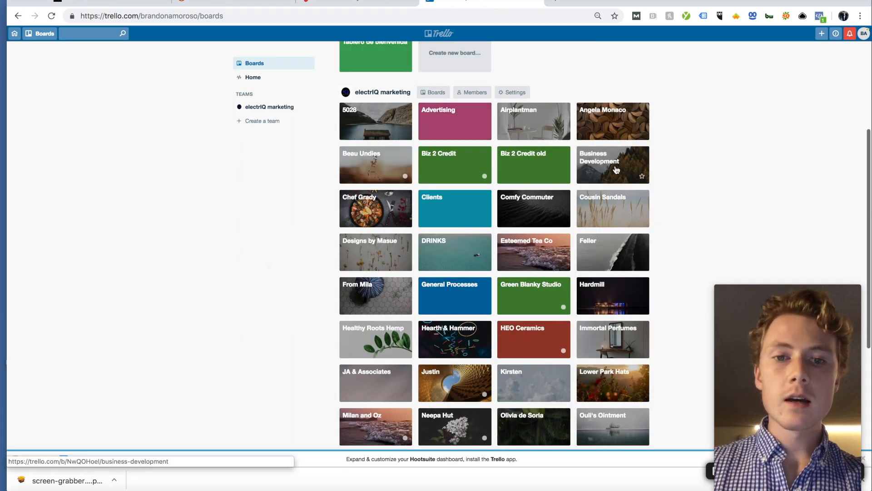
scroll(522, 236, "down", 8)
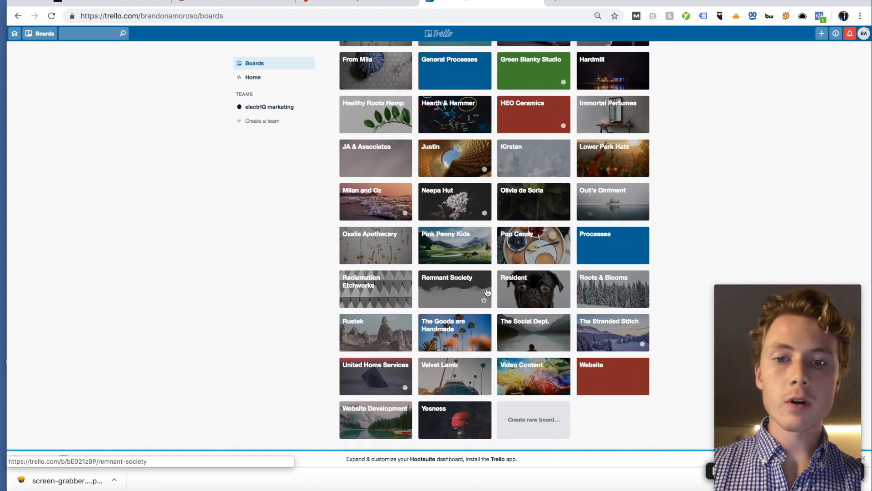
left_click(611, 293)
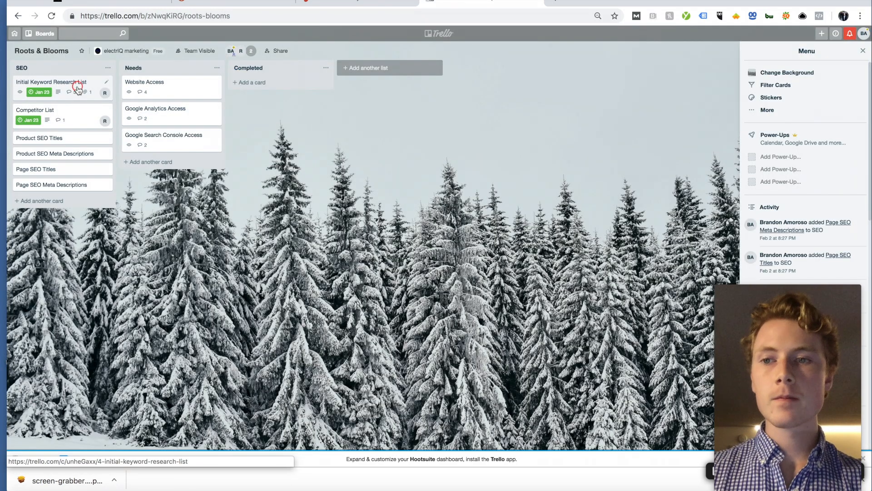
Step: Open the Initial Keyword Research List card and select the client's suggested search phrases
left_click(77, 86)
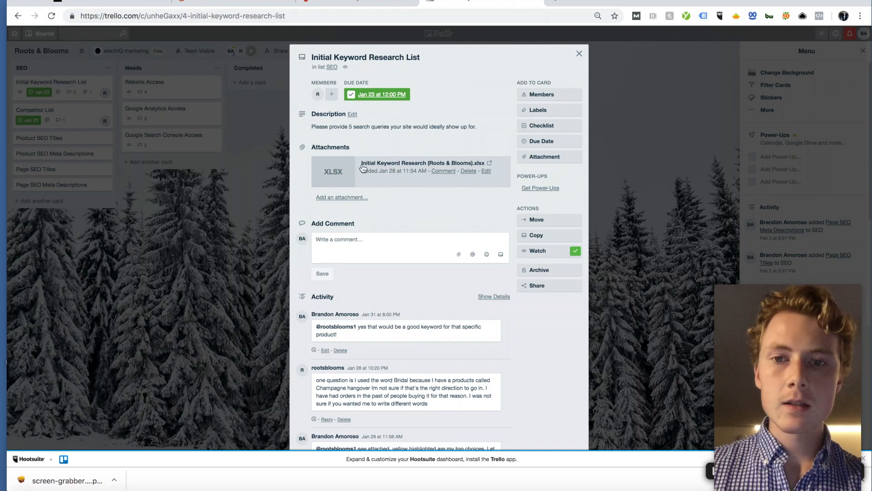
scroll(363, 168, "down", 5)
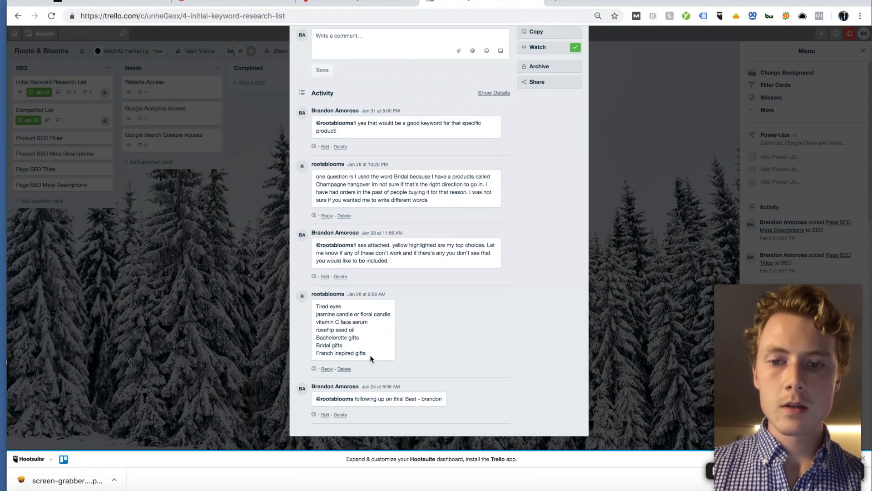
left_click_drag(370, 356, 315, 308)
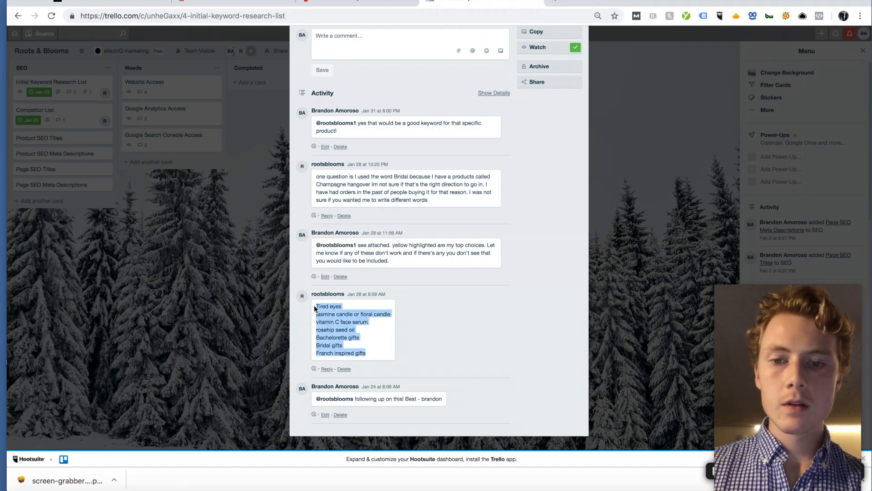
left_click(373, 4)
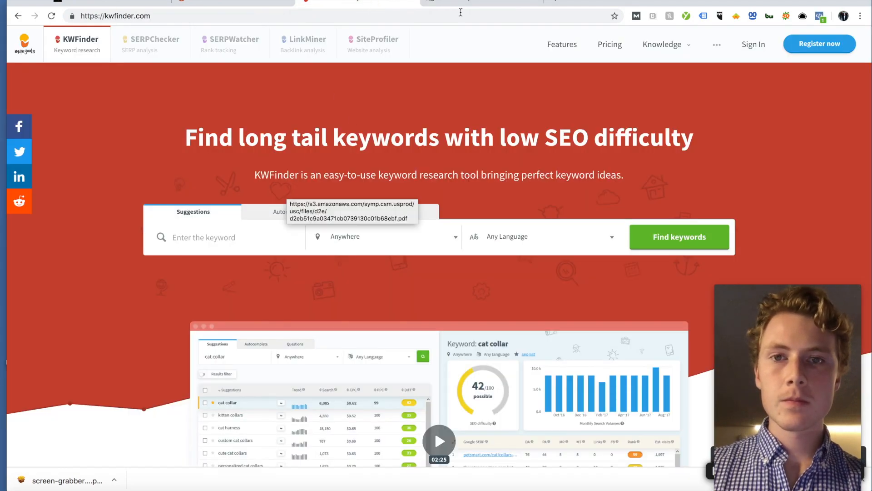
Step: Search KWFinder for 'body scrub' with location United States and language English
left_click(217, 226)
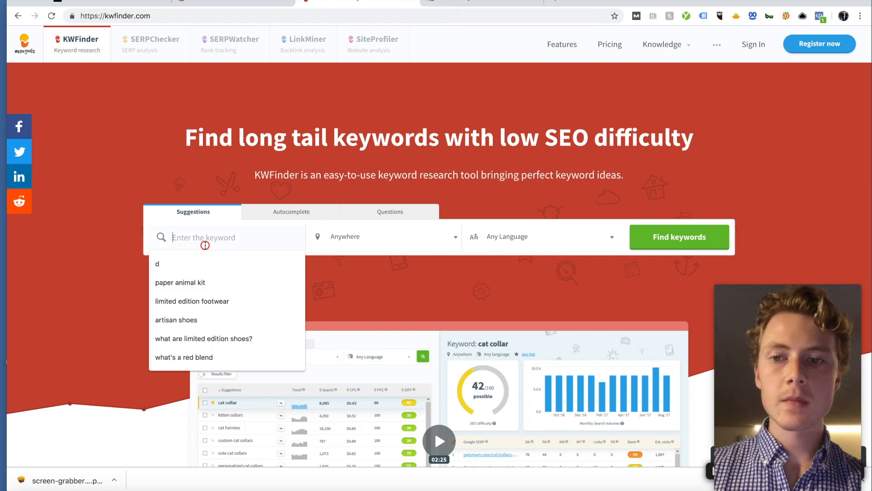
type("body scrub")
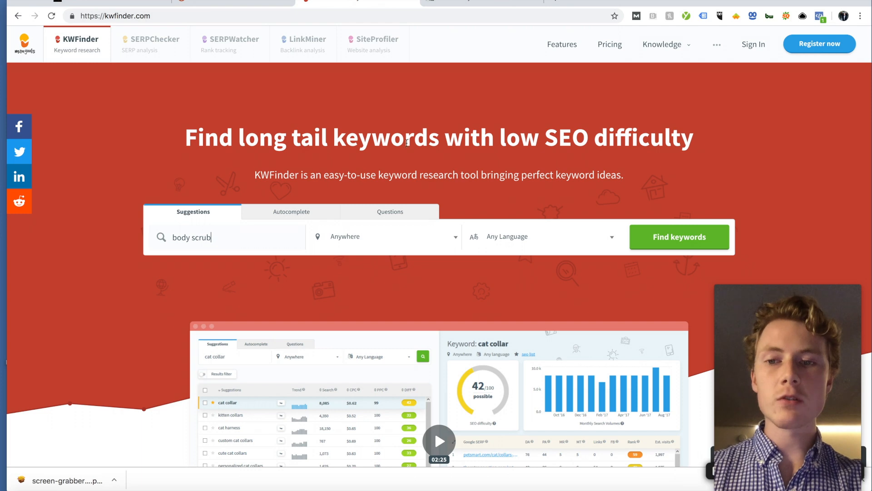
left_click(356, 236)
type("united st")
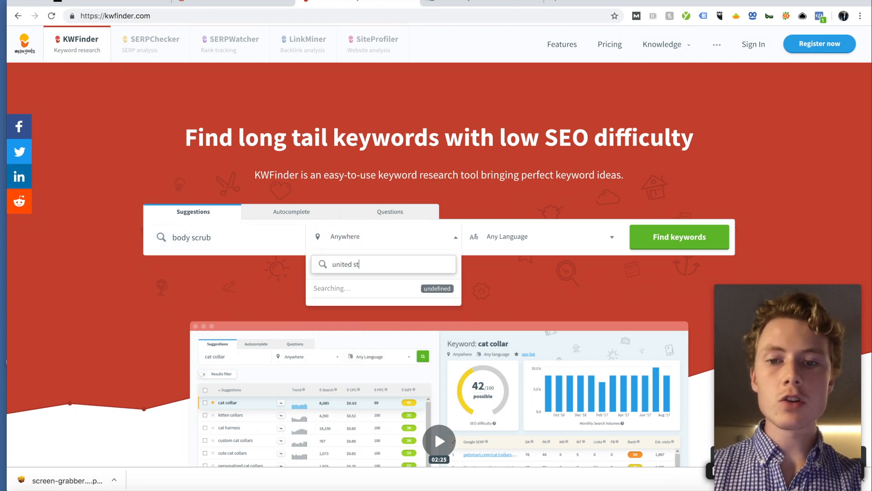
left_click(350, 289)
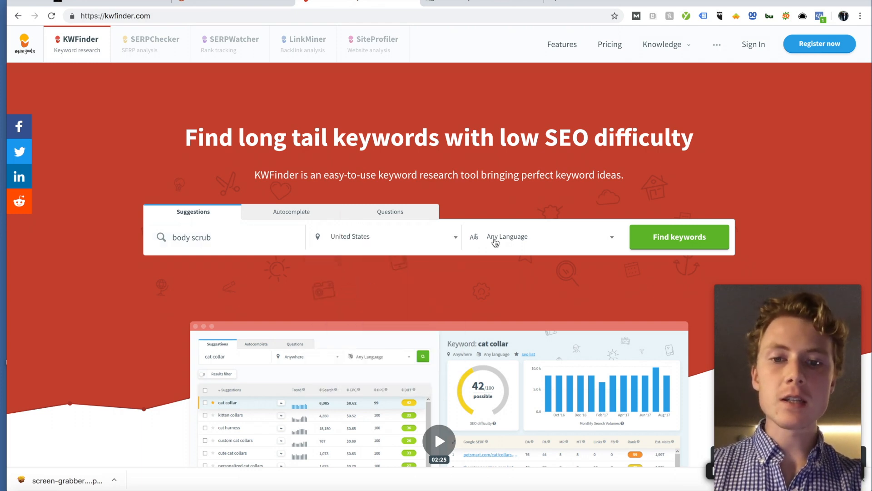
left_click(494, 238)
type("english")
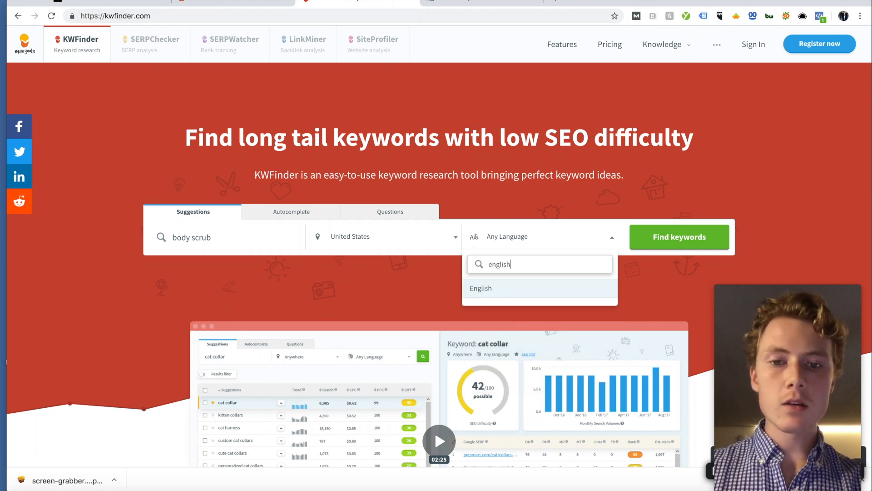
key("Return")
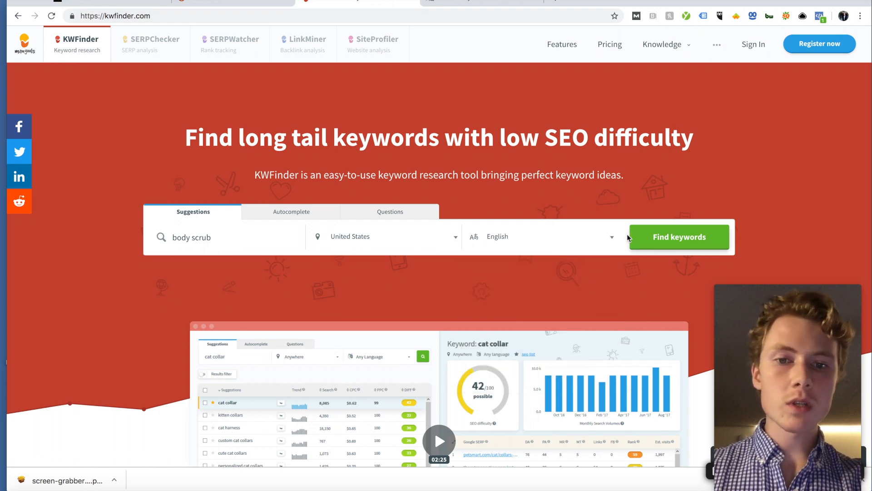
left_click(651, 245)
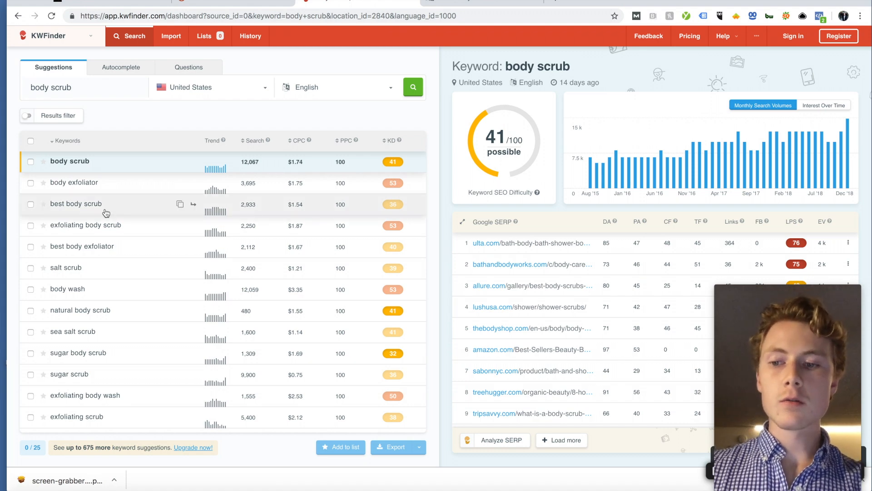
Step: Select all body scrub suggestions, try a CSV export, and close the registration prompt
scroll(106, 213, "down", 10)
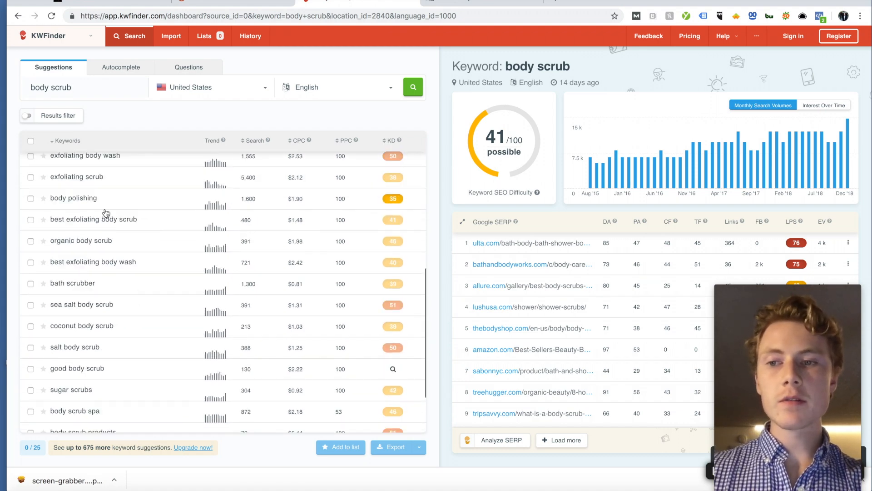
scroll(106, 213, "up", 10)
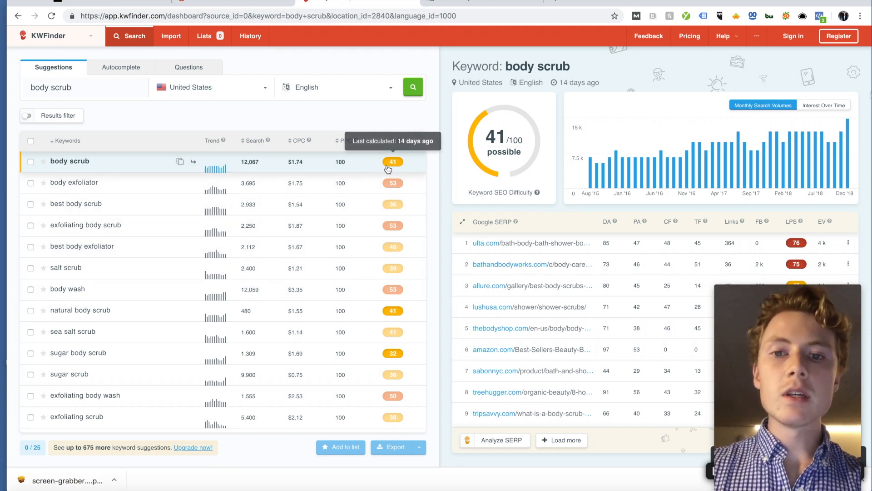
mouse_move(399, 145)
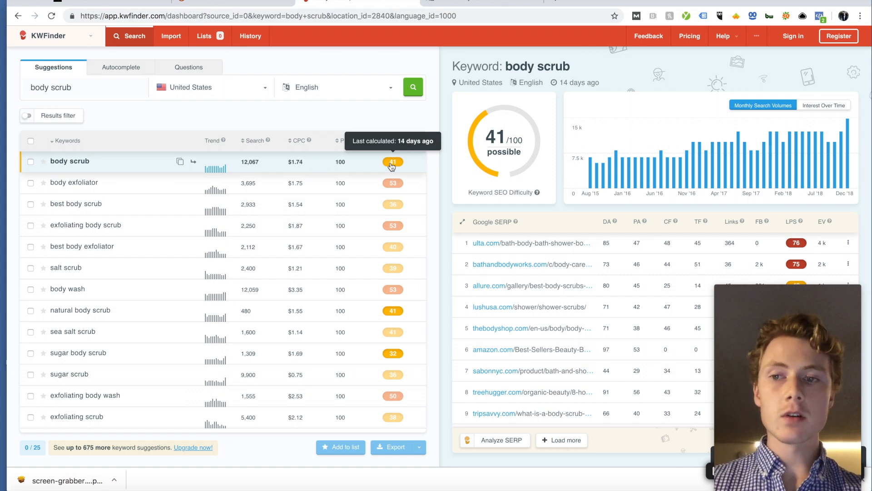
left_click(31, 141)
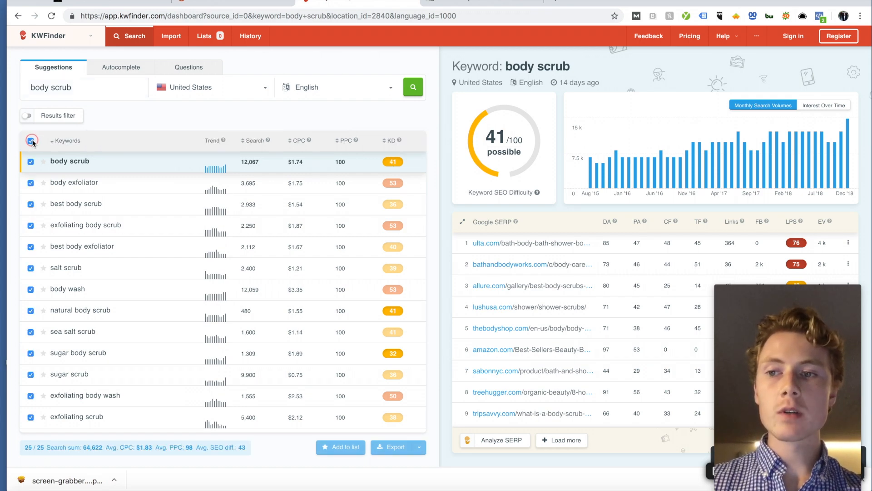
left_click(385, 448)
left_click(373, 427)
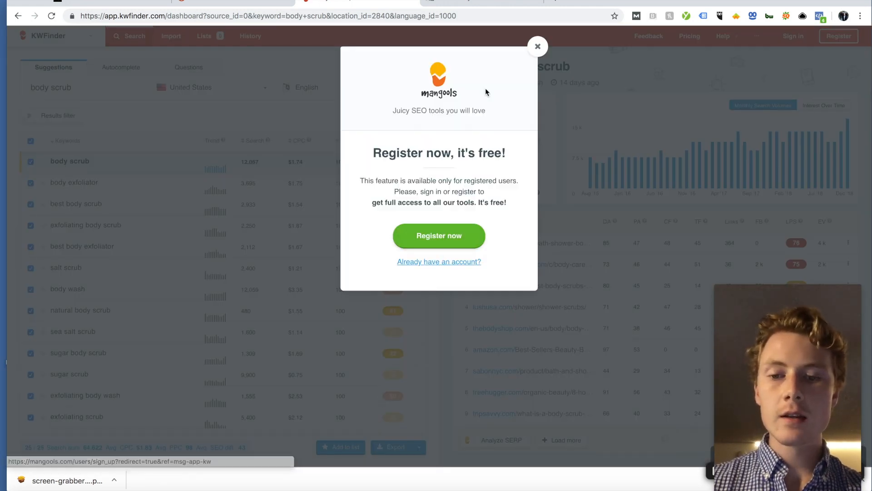
left_click(538, 46)
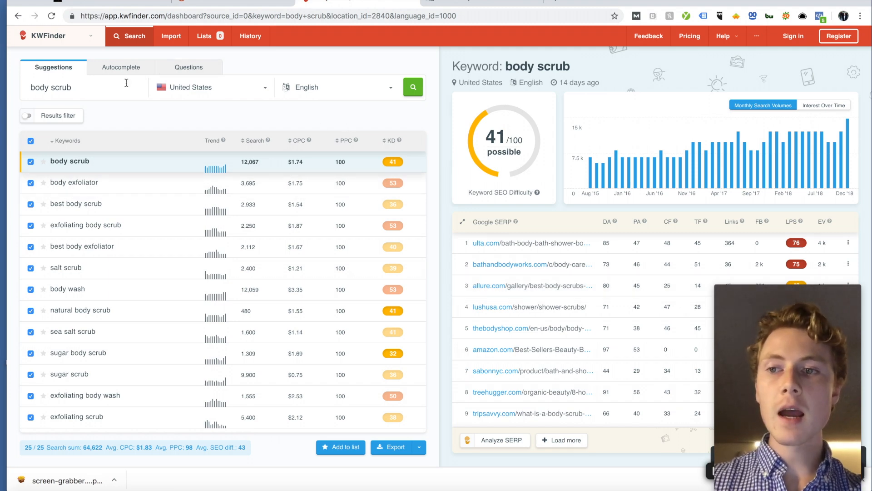
Step: Open SEMrush's Keyword Magic Tool under Keyword Analytics and scroll to the saved lists
left_click(227, 2)
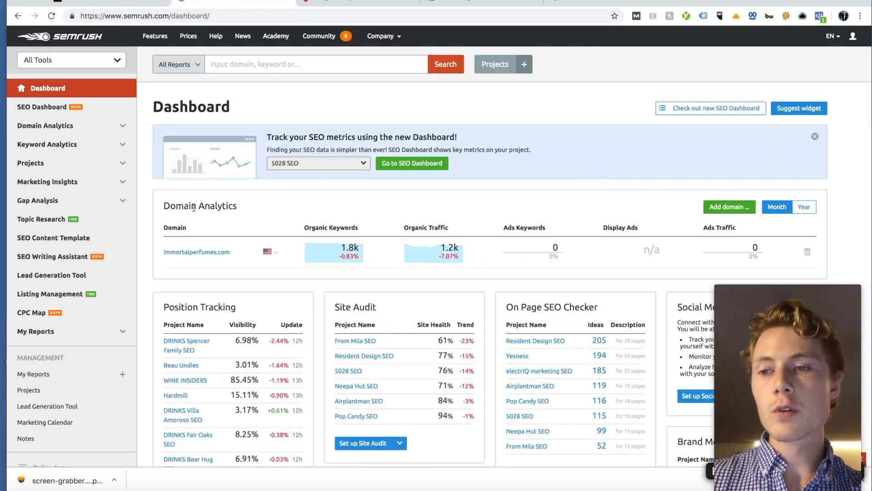
left_click(83, 145)
left_click(66, 179)
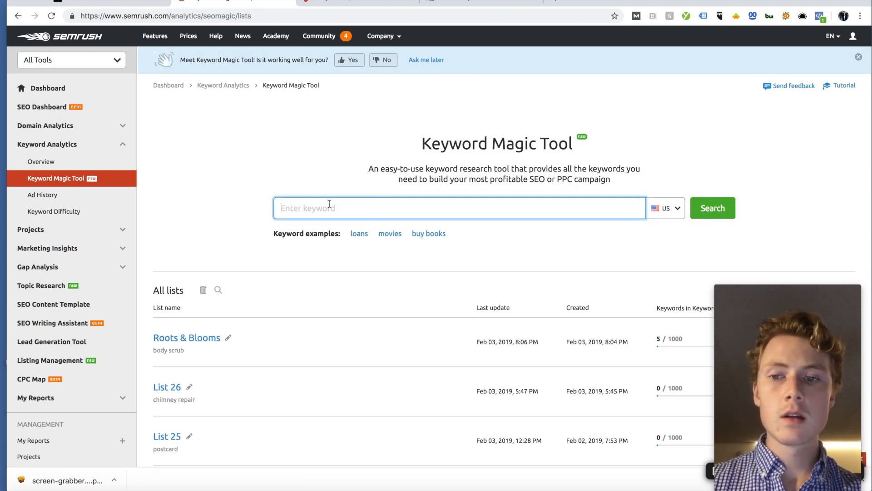
scroll(356, 206, "down", 3)
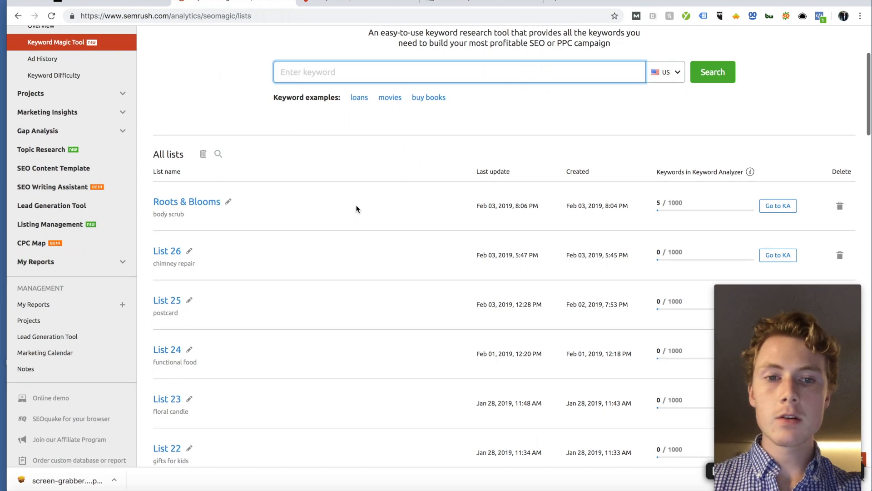
Step: Open the Roots & Blooms list and review its 13,057 body scrub keyword ideas
left_click(195, 205)
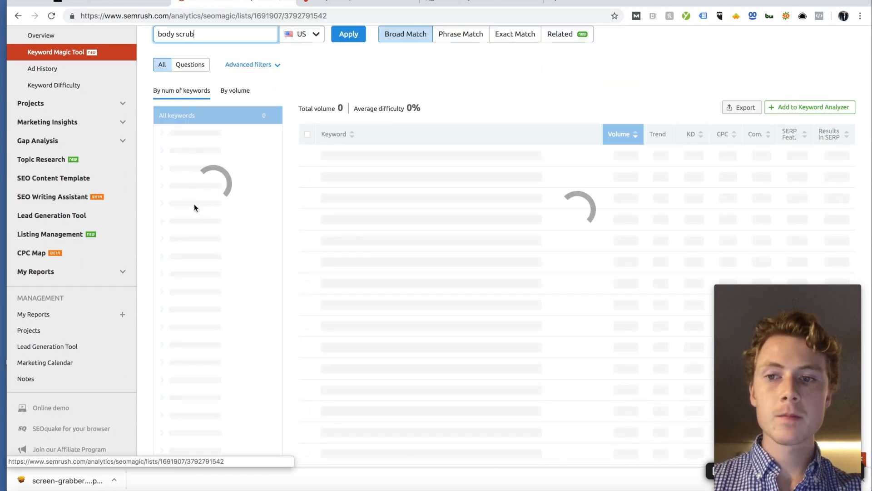
scroll(422, 96, "up", 2)
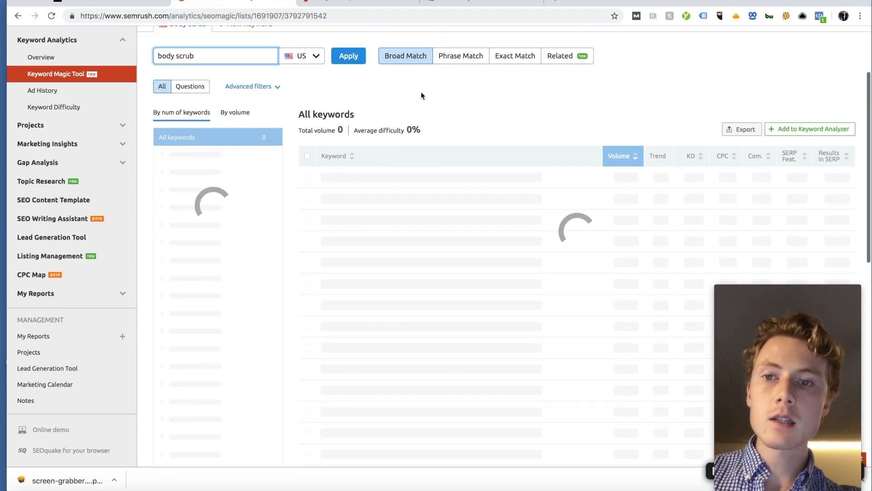
scroll(420, 94, "up", 1)
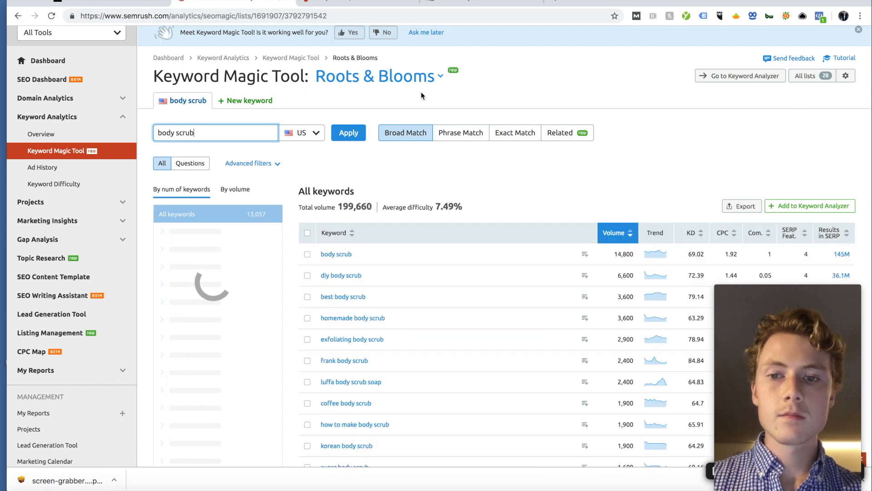
scroll(421, 92, "down", 1)
scroll(421, 91, "down", 1)
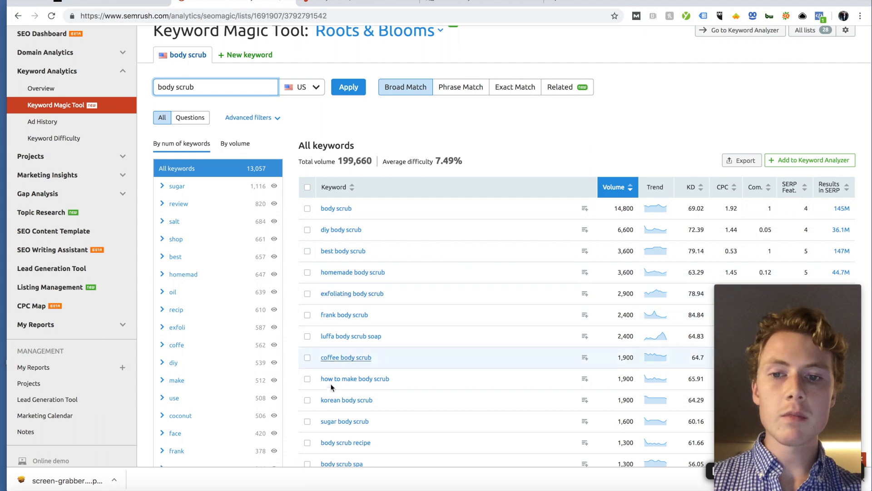
scroll(358, 212, "up", 3)
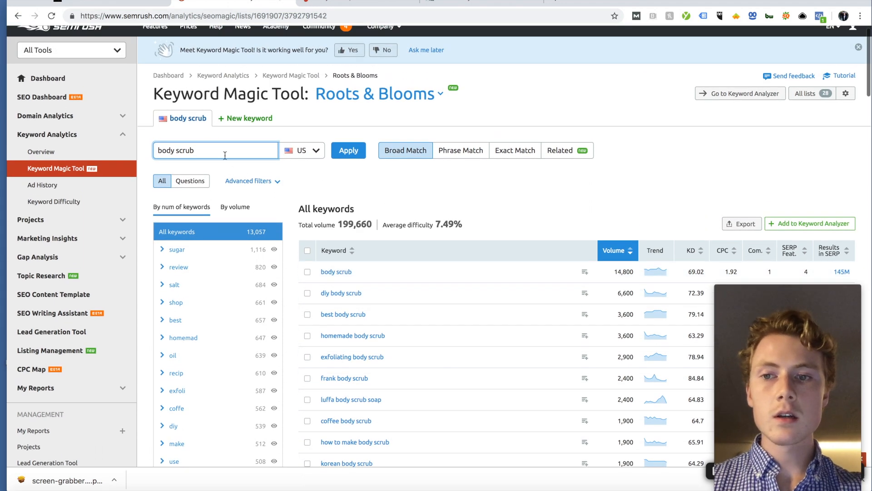
Step: Check the Squarespace products, then back in SEMrush select the current search keyword
left_click(109, 5)
scroll(298, 192, "down", 3)
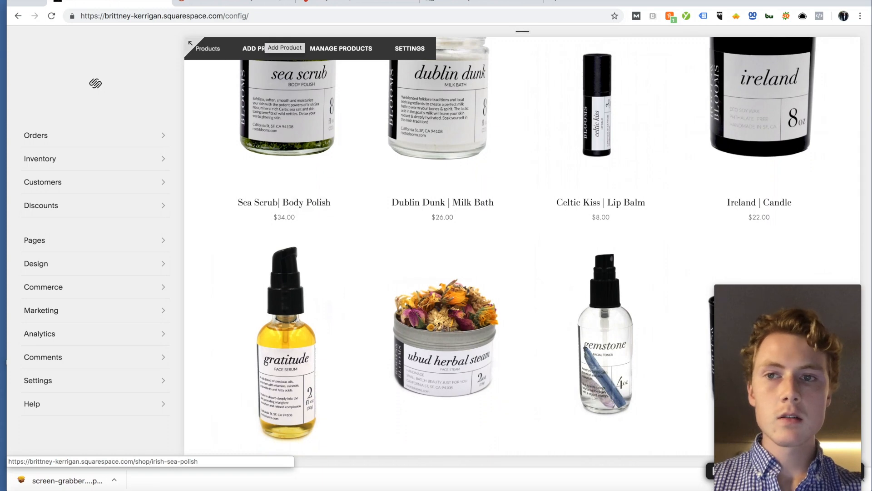
left_click(231, 3)
key("super+a")
Step: Search the Keyword Magic Tool for 'lip balm' and scroll through the 44,395 results
type("lip balm")
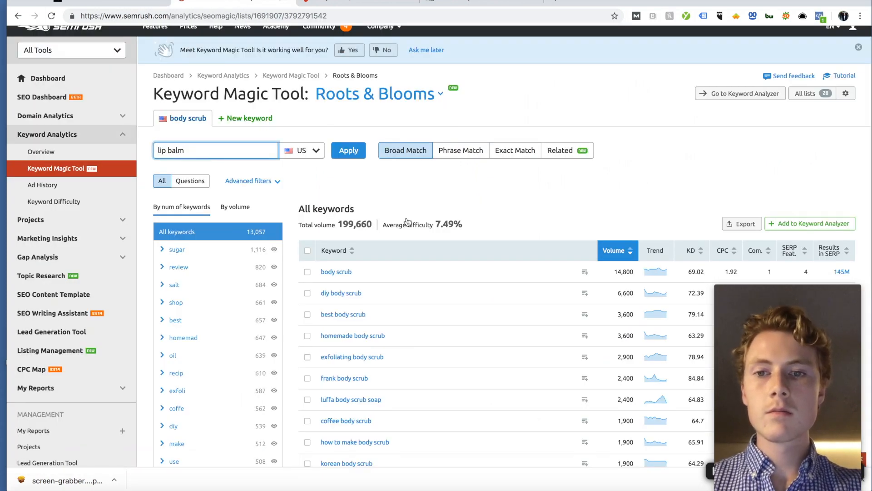
left_click(353, 150)
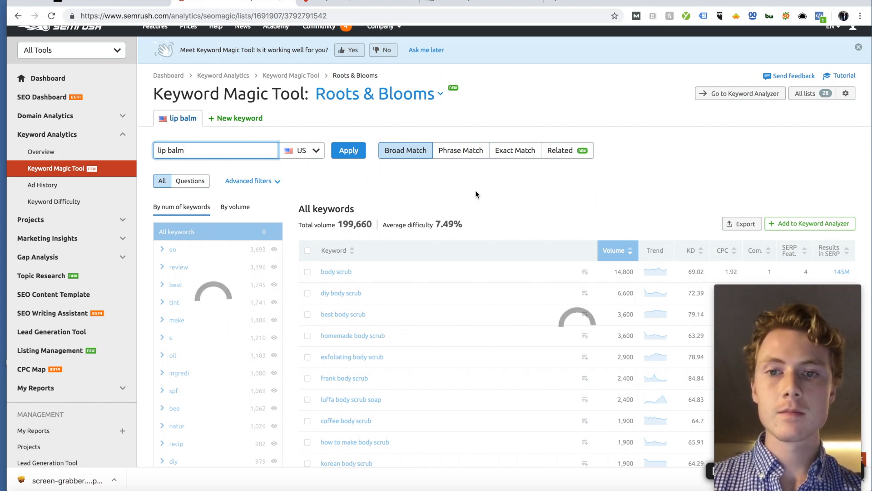
scroll(476, 195, "down", 3)
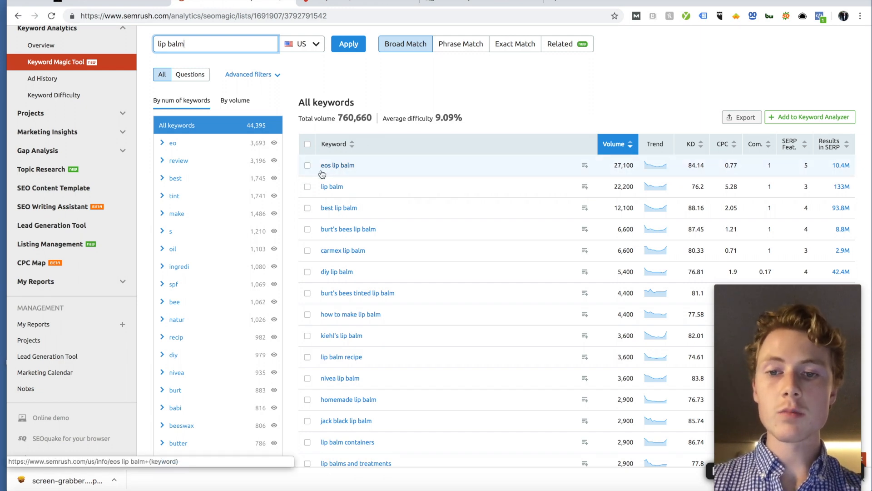
scroll(318, 191, "down", 1)
scroll(317, 196, "down", 1)
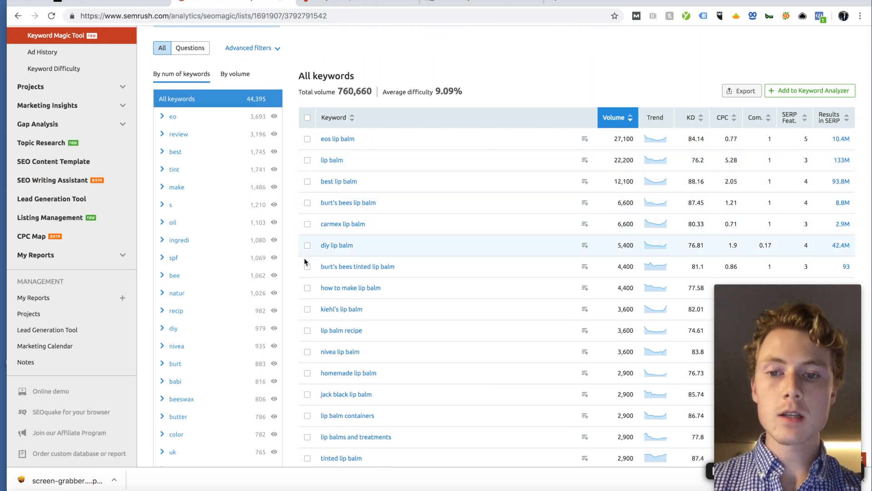
Step: Tick 'lip balm recipe' and 'how to make lip balm' in the lip balm results
left_click(307, 330)
left_click(308, 288)
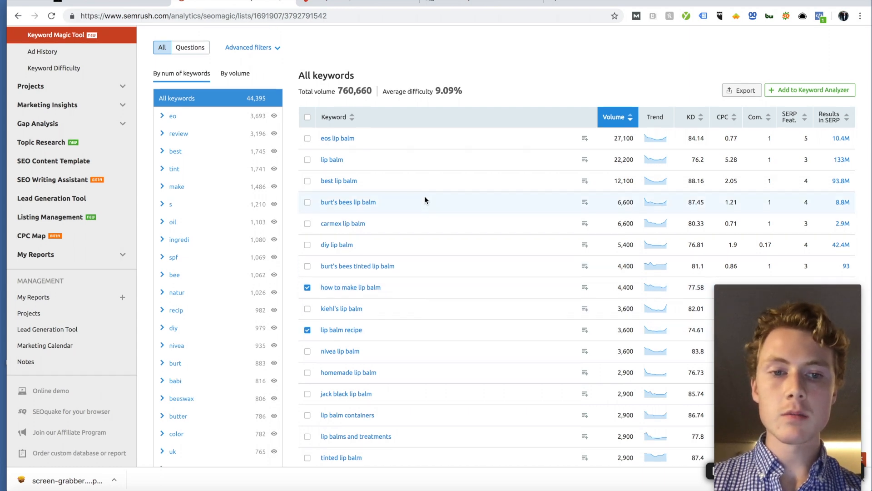
scroll(424, 195, "down", 2)
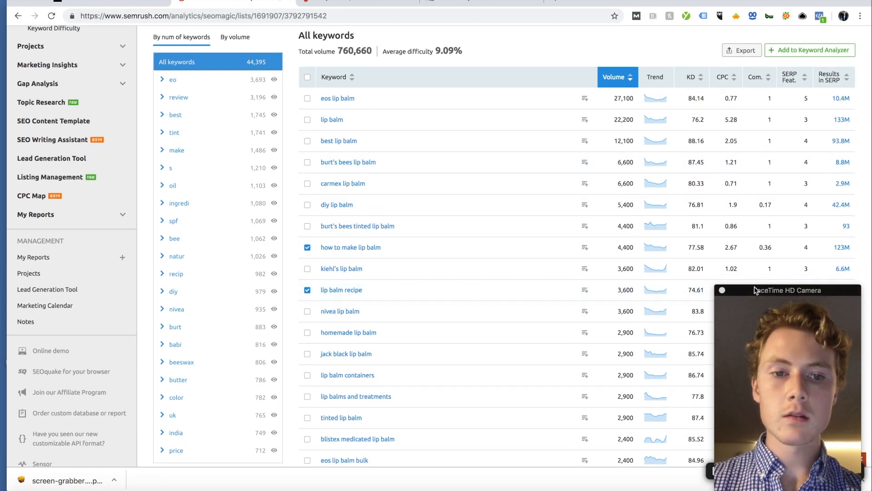
scroll(689, 322, "down", 1)
scroll(690, 326, "down", 1)
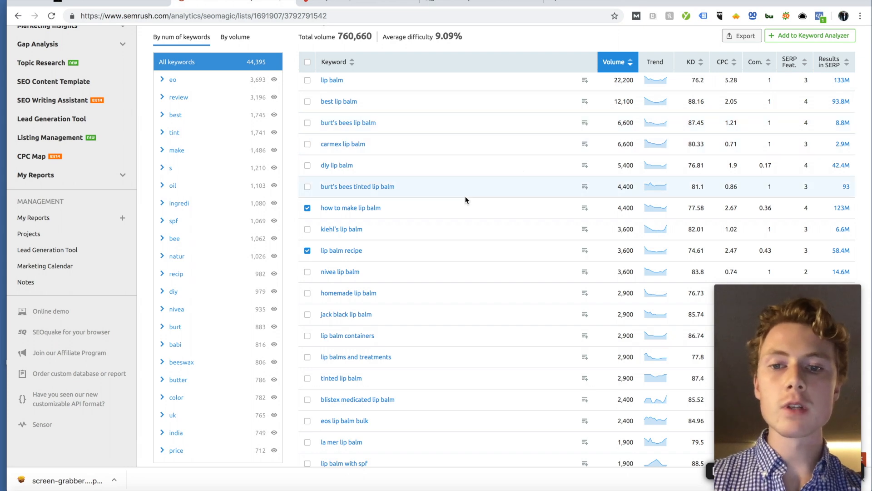
scroll(465, 197, "down", 2)
scroll(465, 199, "down", 3)
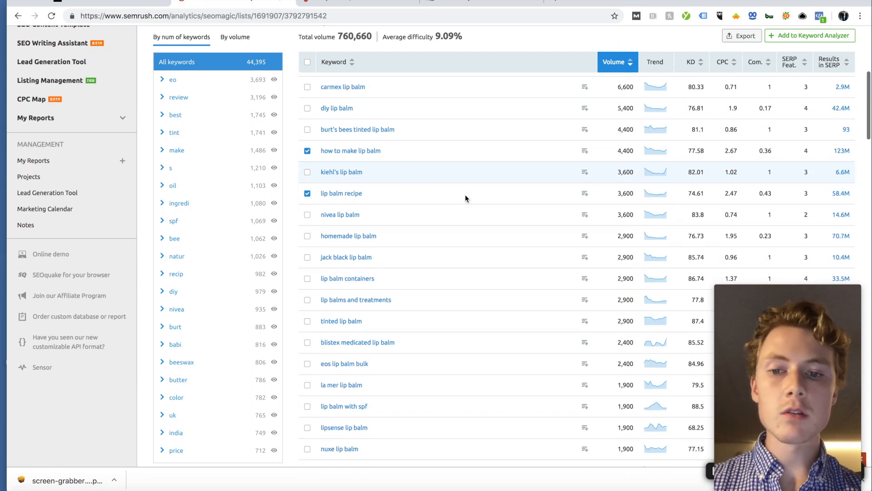
scroll(412, 241, "down", 5)
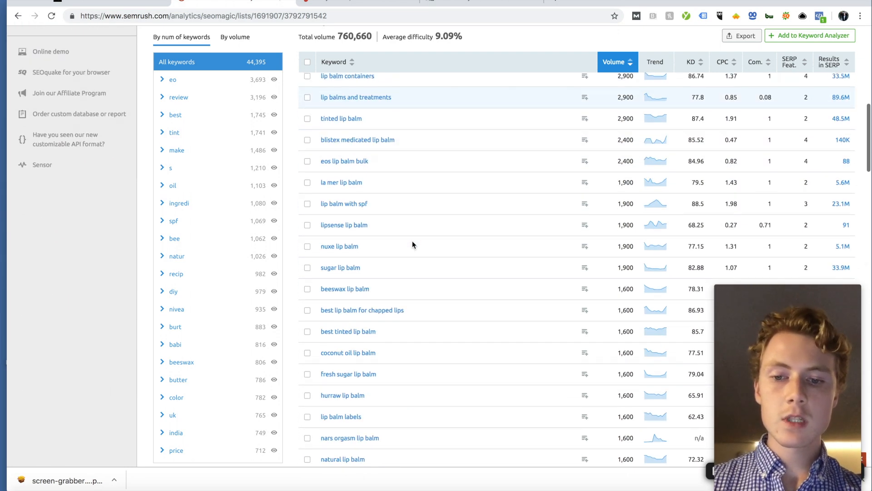
scroll(413, 241, "up", 10)
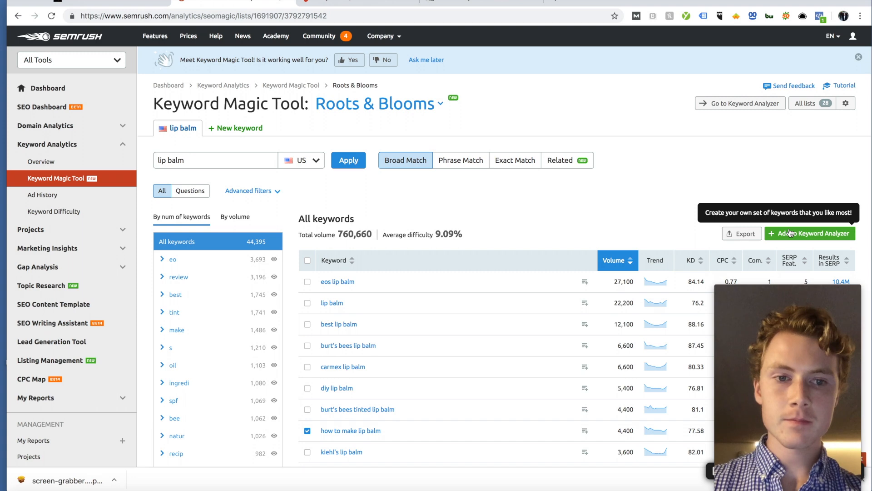
Step: Add 'how to make lip balm' and 'lip balm recipe' to the Keyword Analyzer and review all seven keywords
left_click(789, 233)
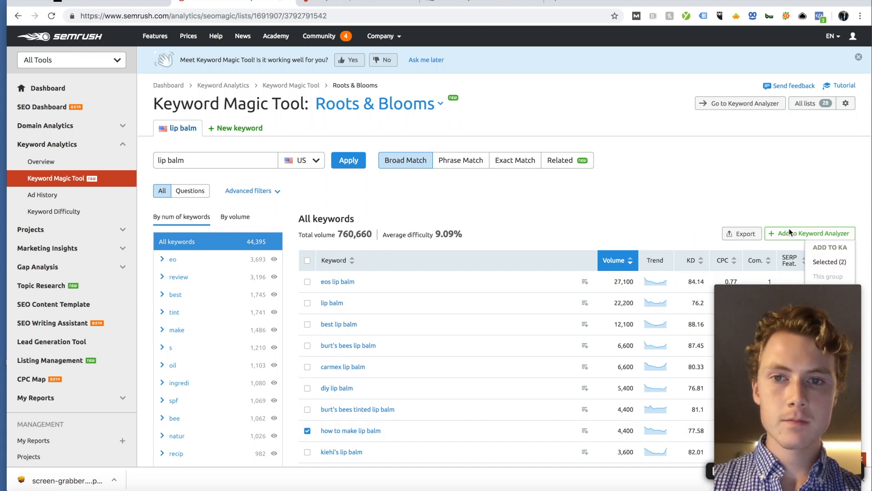
left_click(816, 261)
left_click(736, 108)
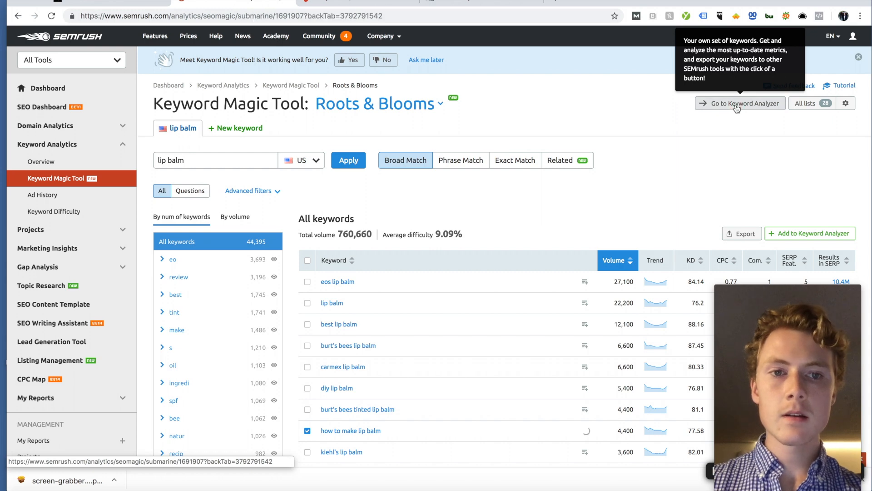
scroll(481, 156, "down", 3)
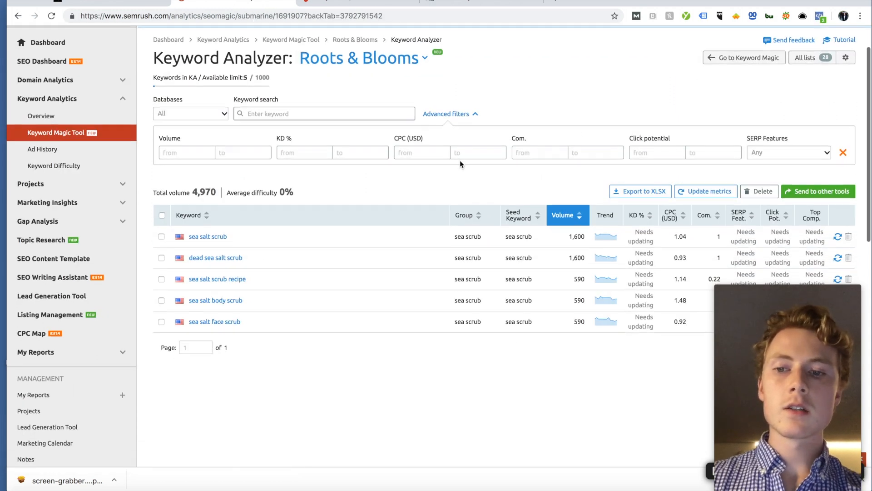
scroll(460, 163, "down", 2)
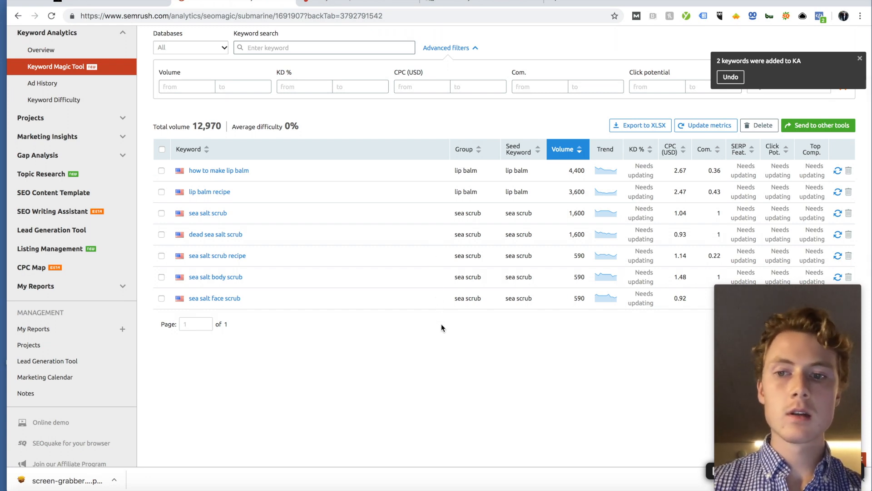
scroll(587, 206, "up", 2)
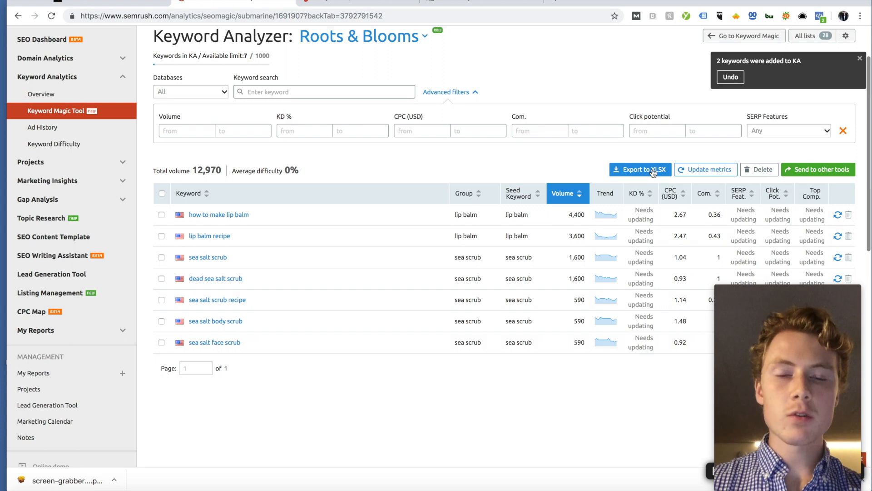
scroll(651, 170, "down", 3)
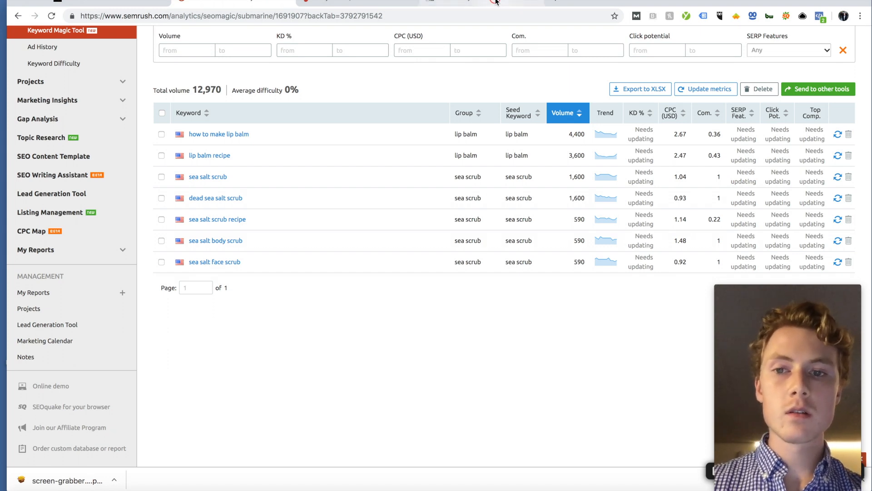
Step: Preview the Trello card's 'Initial Keyword Research (Roots & Blooms).xlsx' attachment, then return to KWFinder's body scrub results
left_click(521, 6)
scroll(424, 134, "up", 10)
left_click(375, 174)
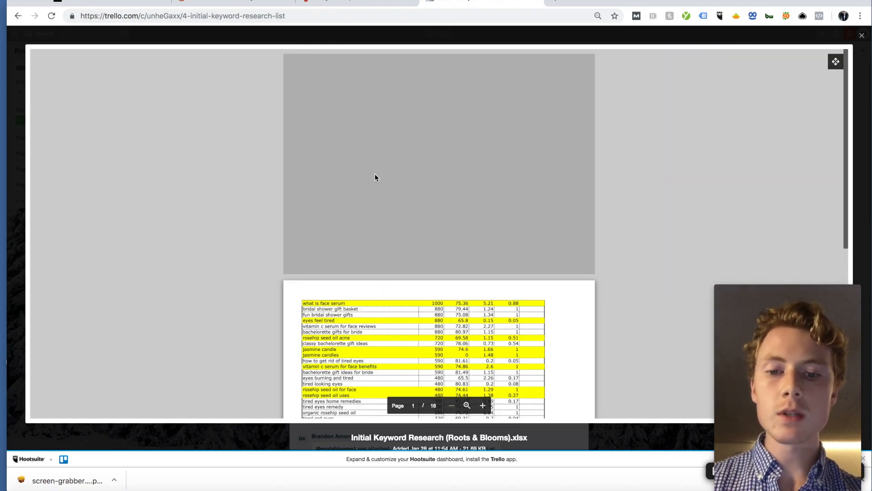
scroll(375, 176, "down", 15)
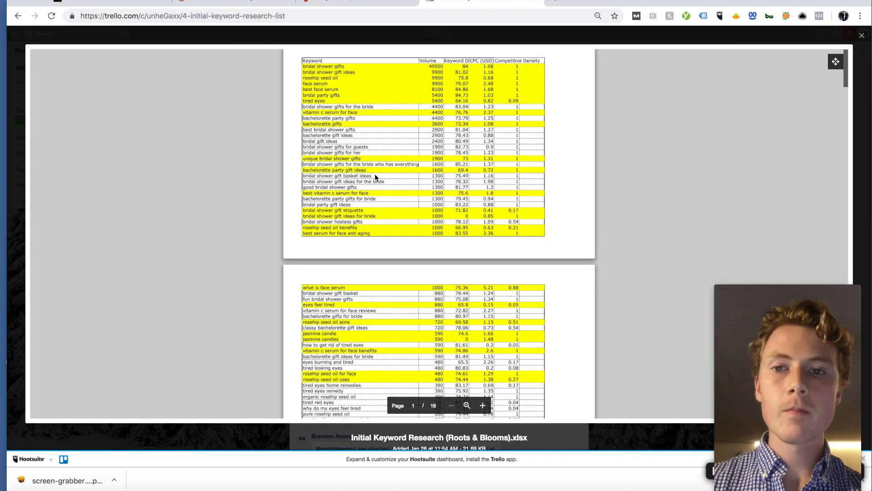
scroll(375, 177, "down", 10)
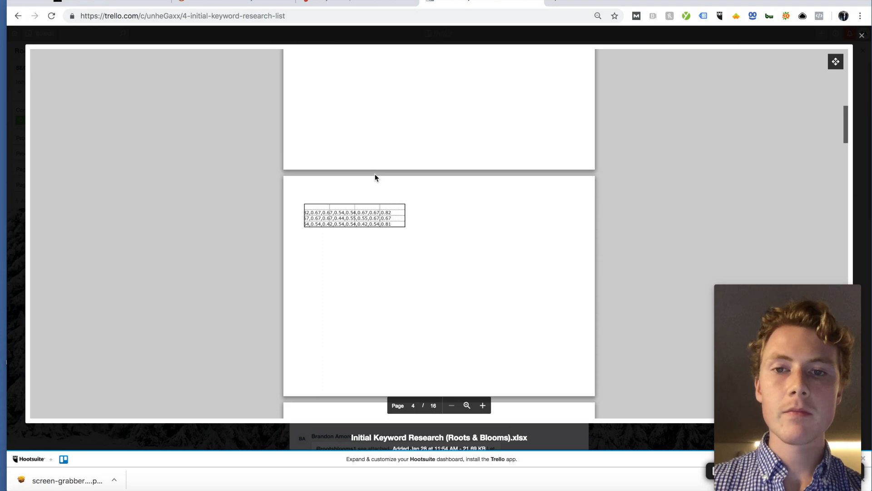
scroll(375, 177, "down", 10)
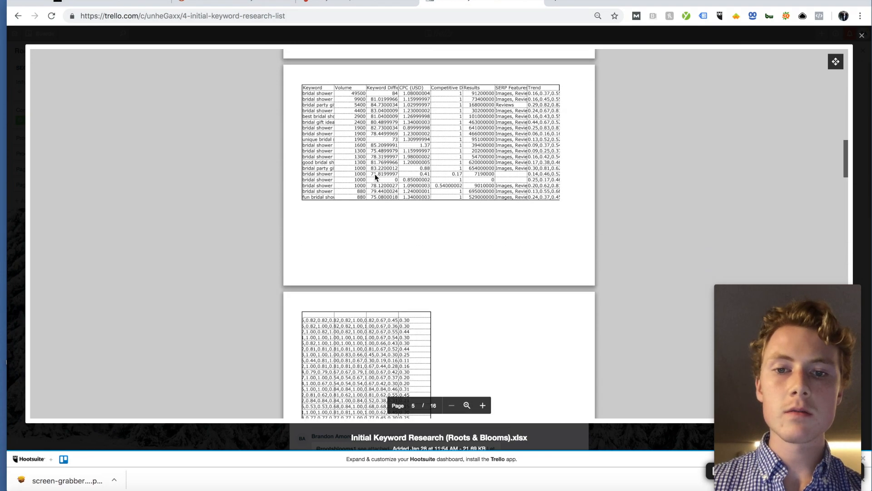
scroll(375, 177, "up", 7)
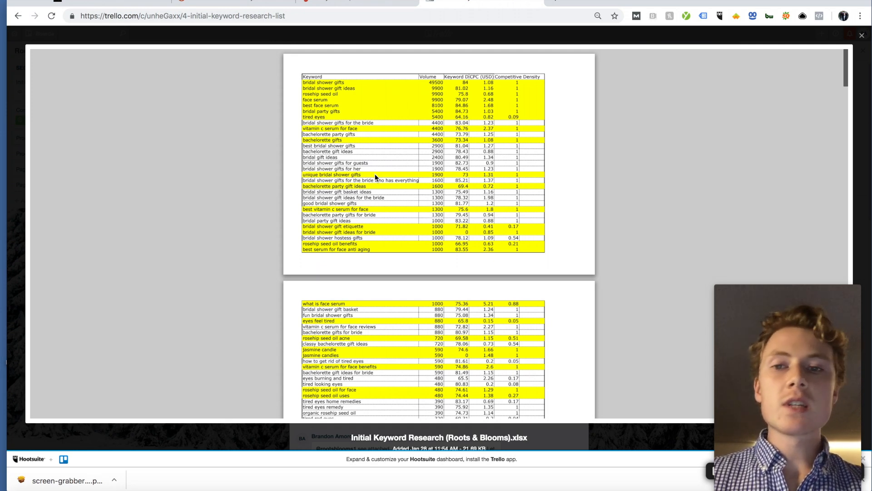
left_click(345, 3)
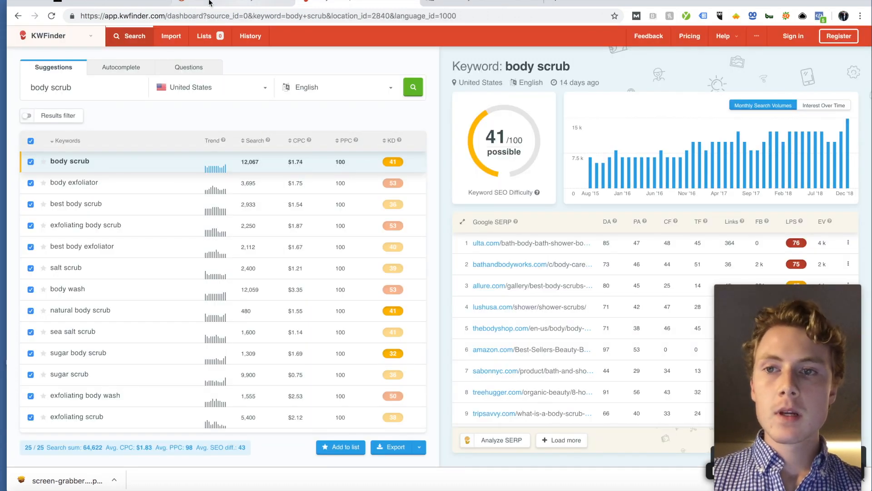
Step: Switch from KWFinder's body scrub results to the Squarespace store's product listing
left_click(128, 2)
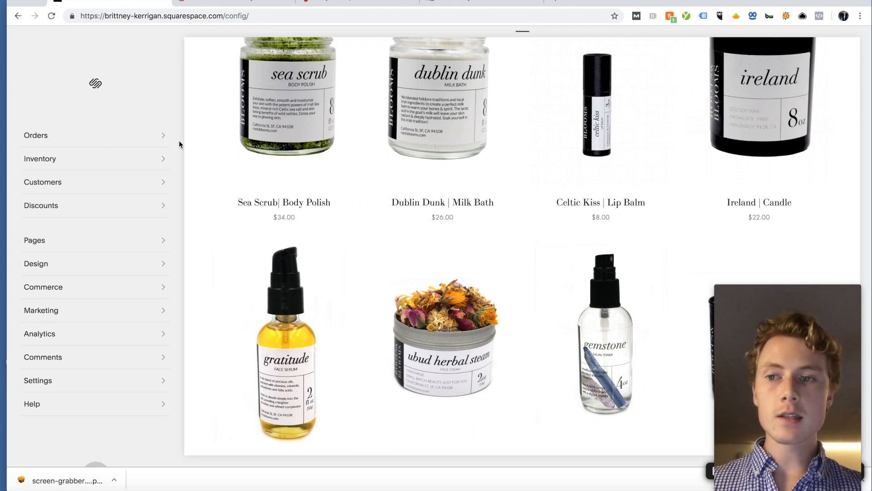
Step: Open the 'Sea Scrub| Body Polish' product page and its Edit Physical Product editor
scroll(255, 154, "up", 5)
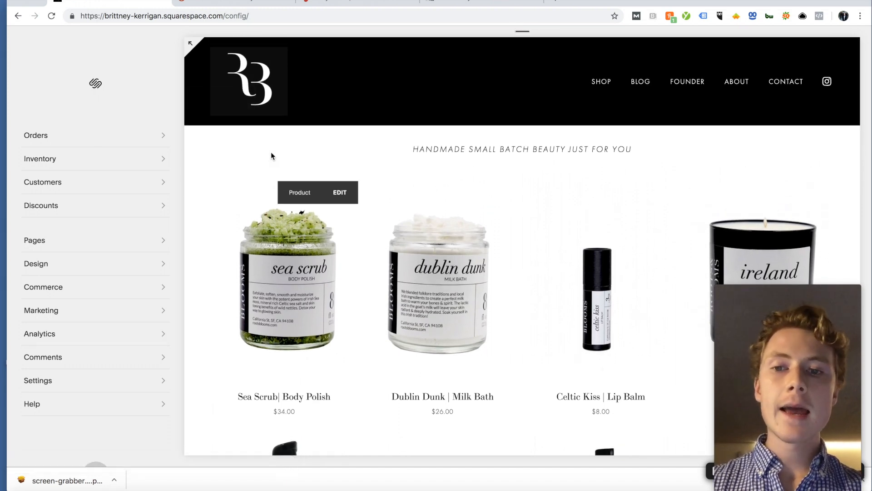
scroll(271, 156, "down", 3)
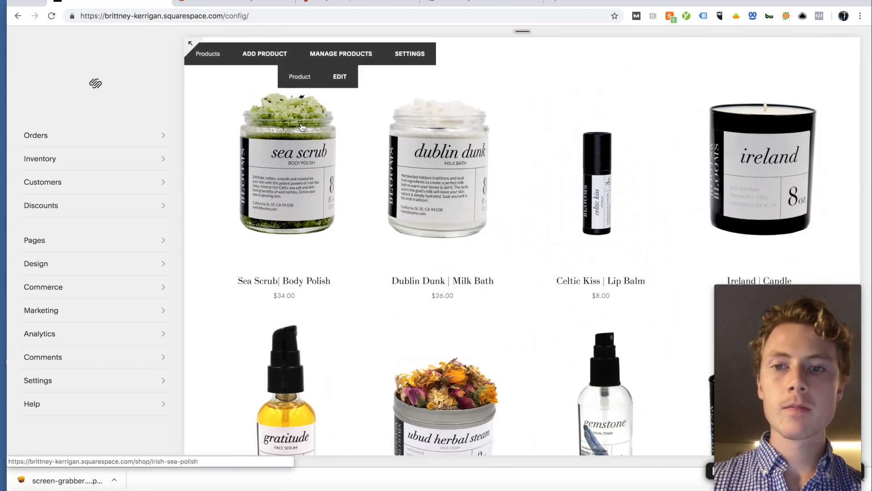
left_click(302, 127)
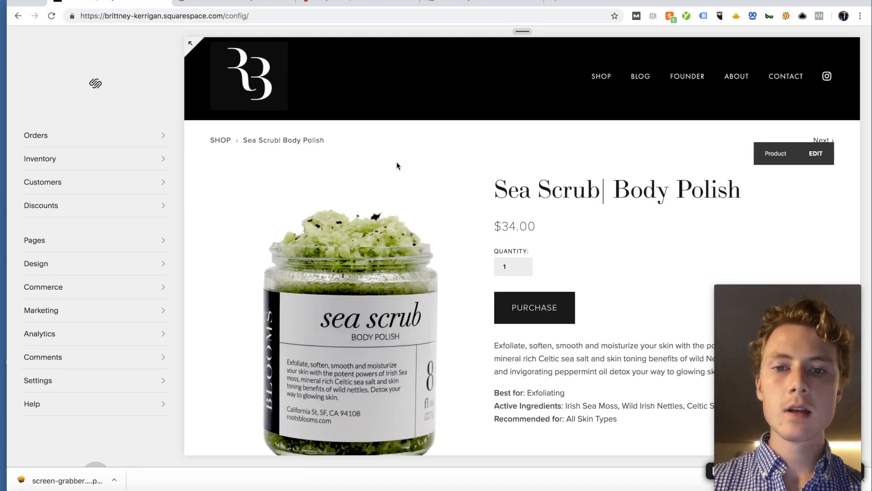
scroll(397, 161, "down", 2)
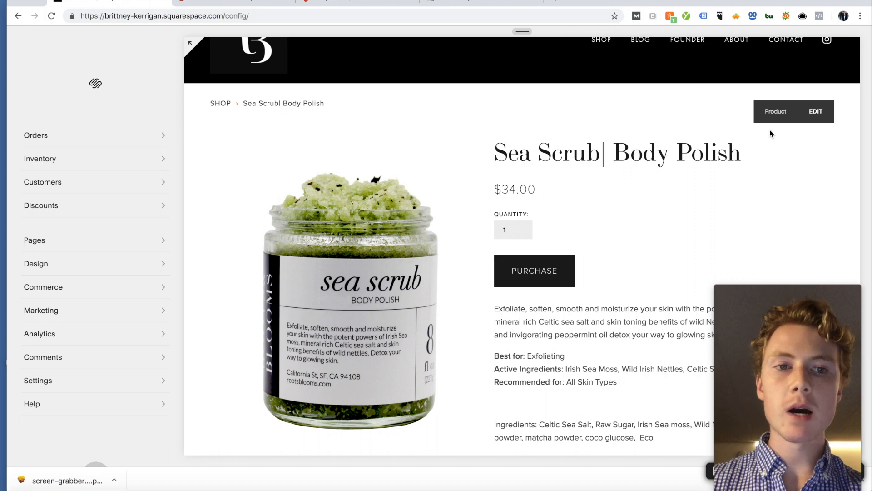
left_click(816, 112)
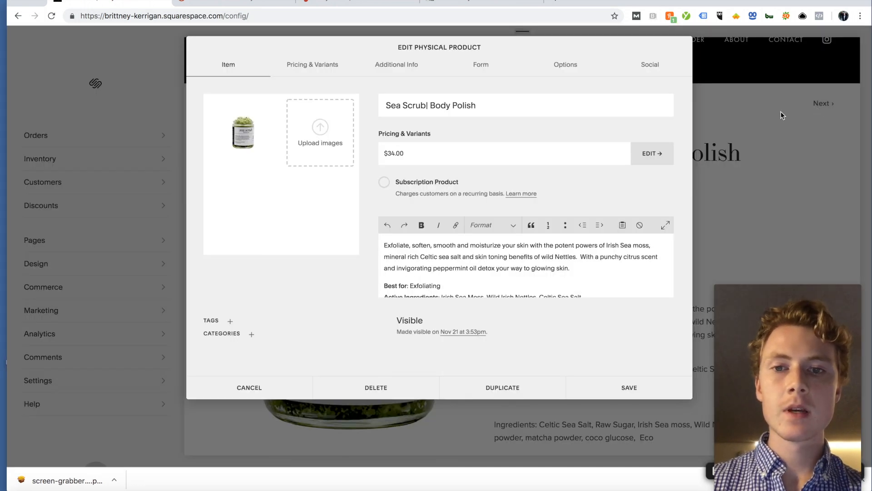
Step: Fix the product title so it reads 'Sea Scrub | Body Polish'
left_click(426, 105)
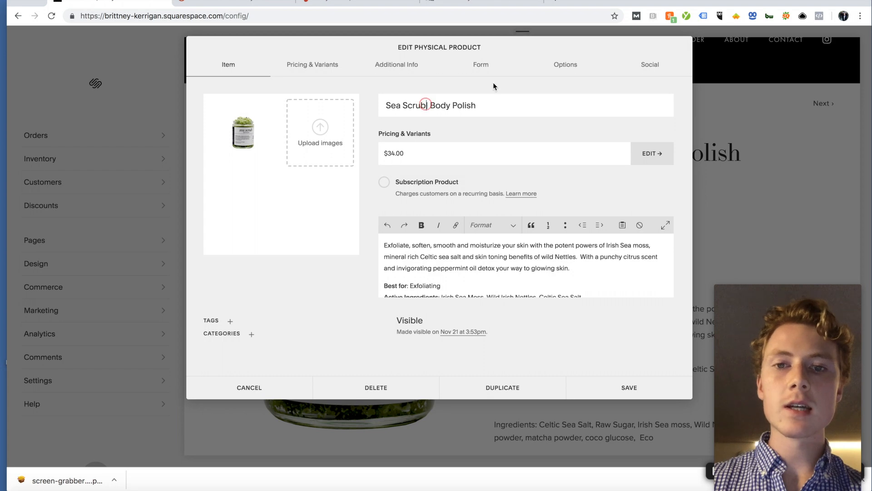
type("|")
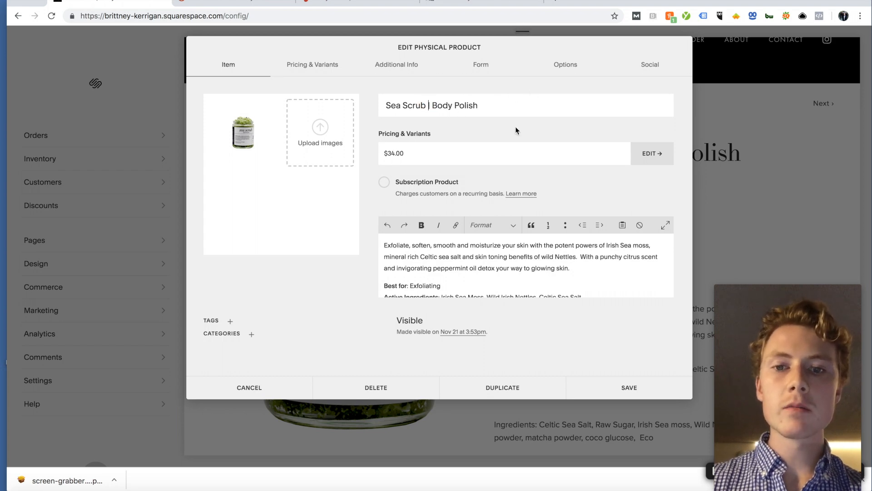
scroll(415, 242, "down", 1)
scroll(415, 242, "up", 1)
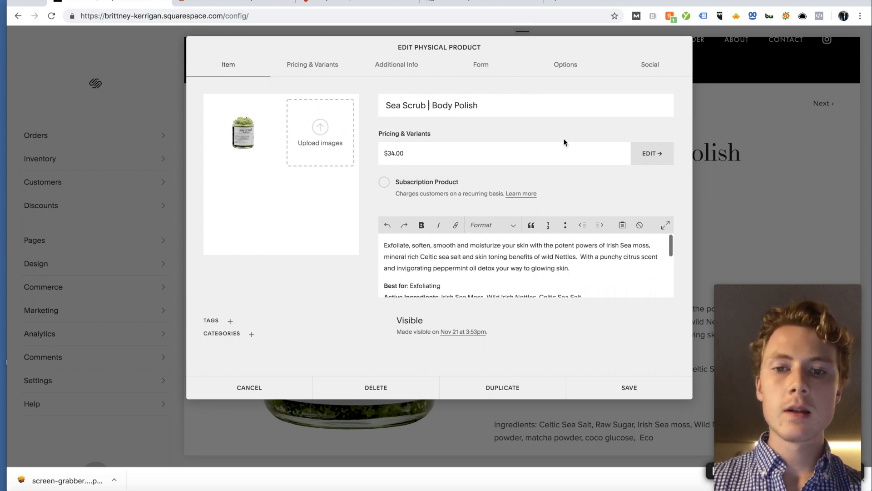
Step: Insert an empty Heading 1 line at the start of the product description
left_click(493, 264)
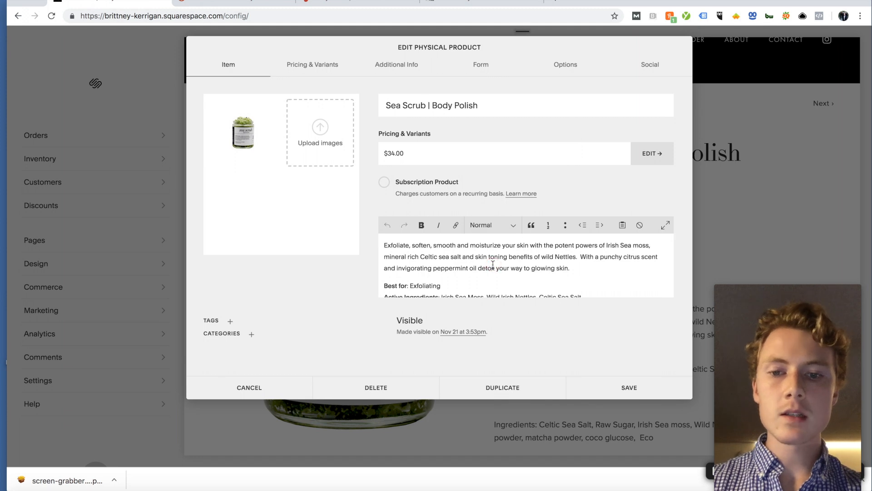
left_click(384, 245)
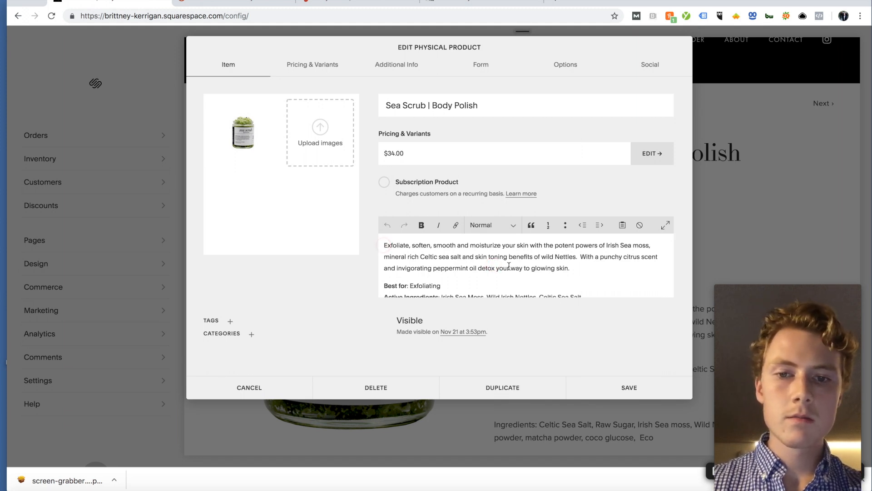
key("Return")
left_click(409, 244)
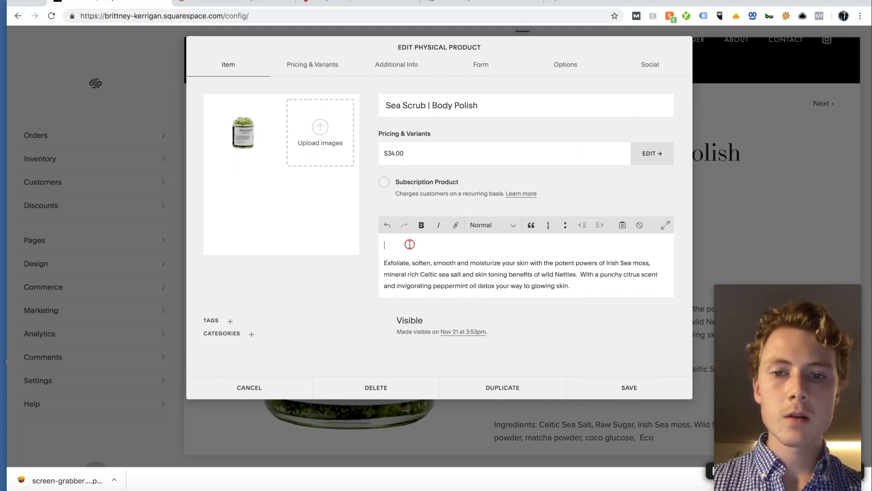
left_click(482, 225)
left_click(484, 233)
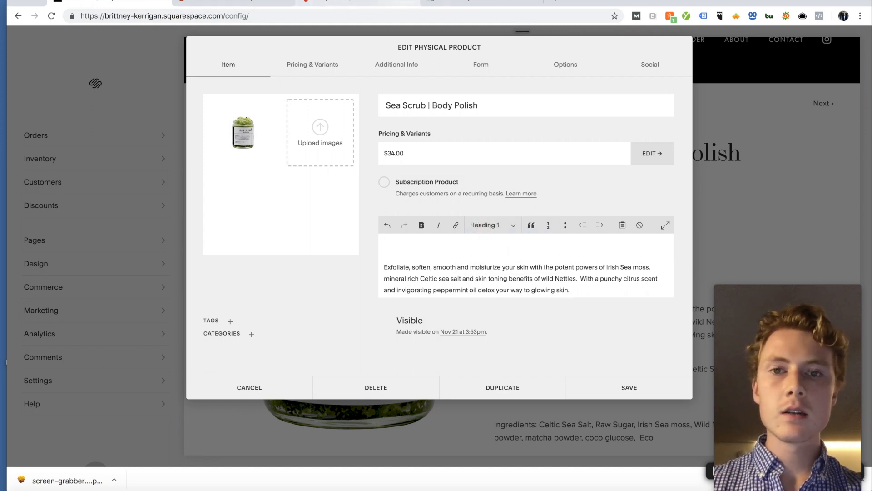
Step: Switch to SEMrush's Keyword Analyzer and look over the keyword list
left_click(234, 2)
scroll(374, 112, "down", 8)
scroll(374, 112, "up", 7)
scroll(374, 115, "up", 2)
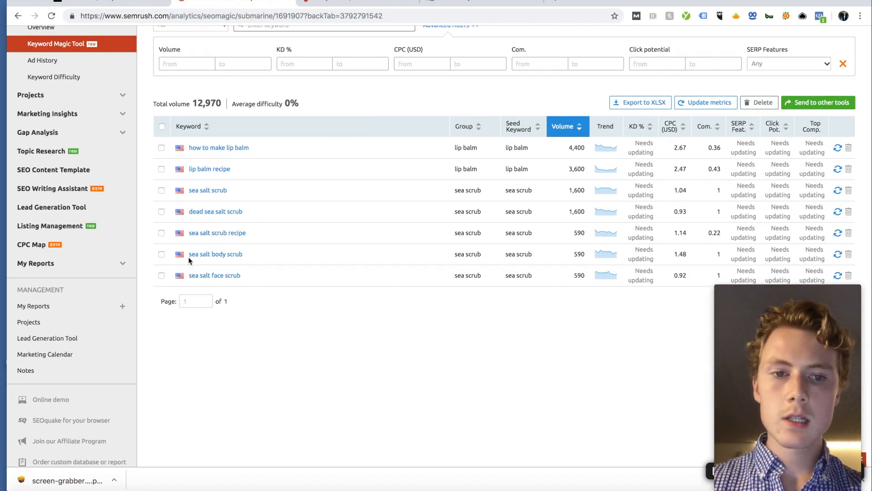
Step: Look over SEMrush's sea salt scrub keywords, then return to the Squarespace product editor
scroll(399, 248, "up", 1)
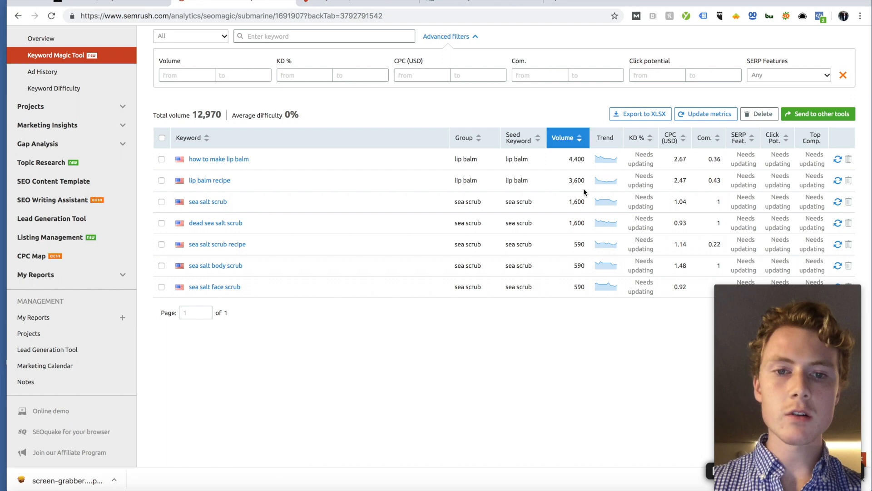
scroll(202, 220, "up", 1)
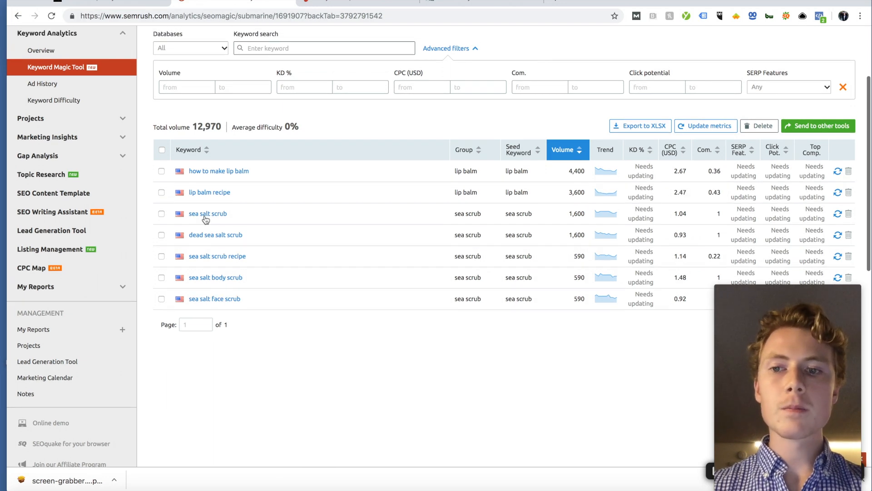
left_click(116, 7)
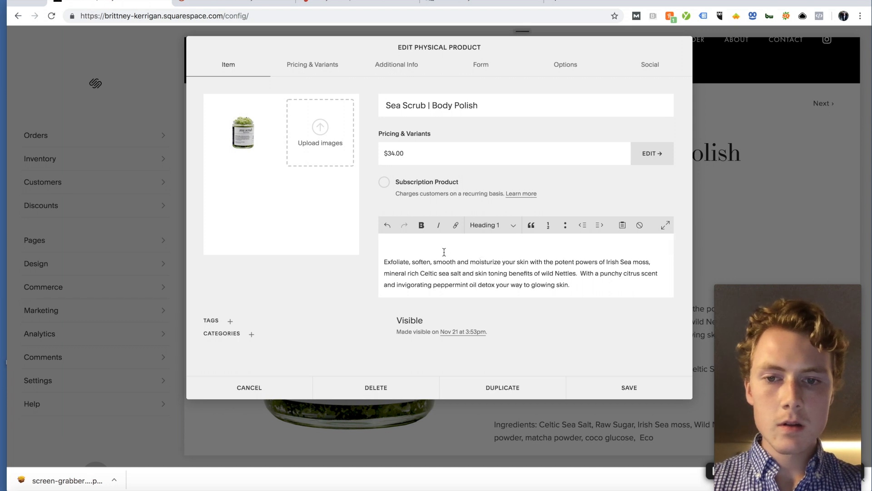
Step: Type 'Sea Salt Scrub' into the Heading 1 line, then open SEMrush's Roots & Blooms keyword research
type("Sea Salt Scrub")
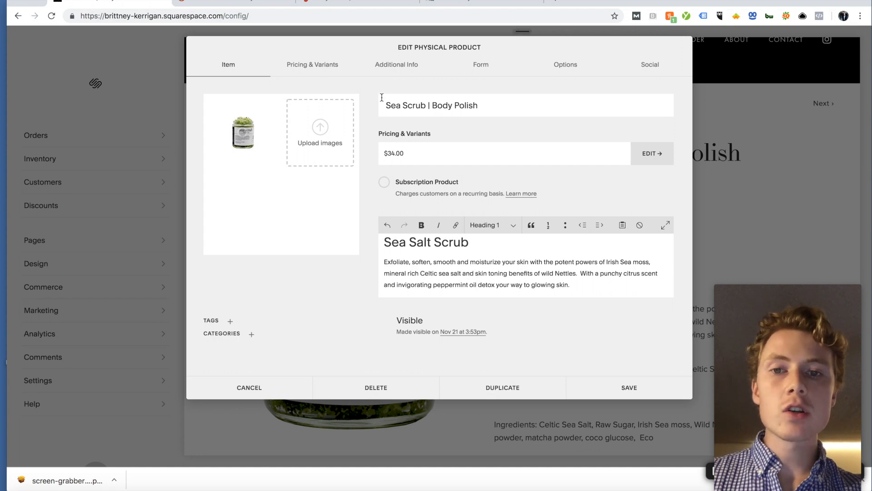
left_click_drag(388, 105, 501, 106)
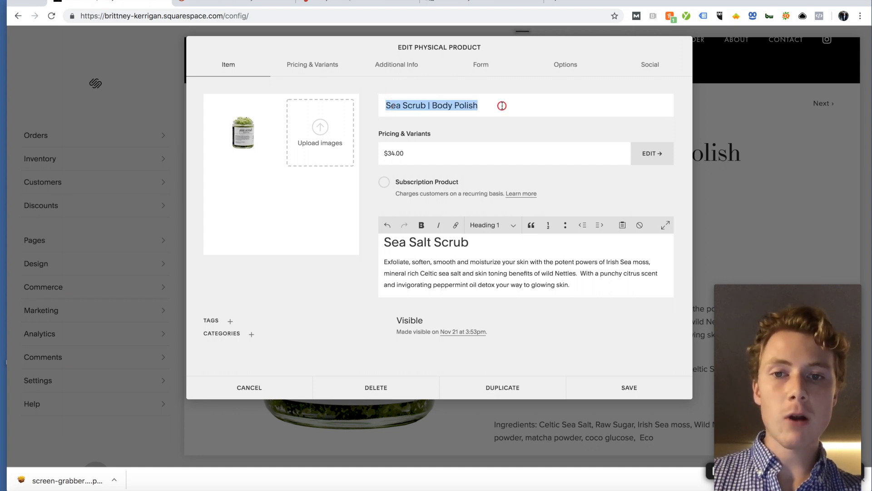
left_click(502, 106)
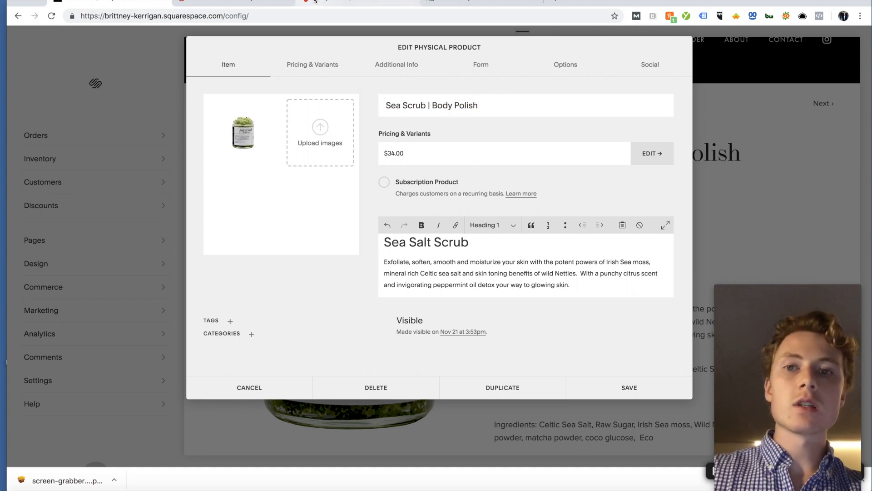
left_click(318, 2)
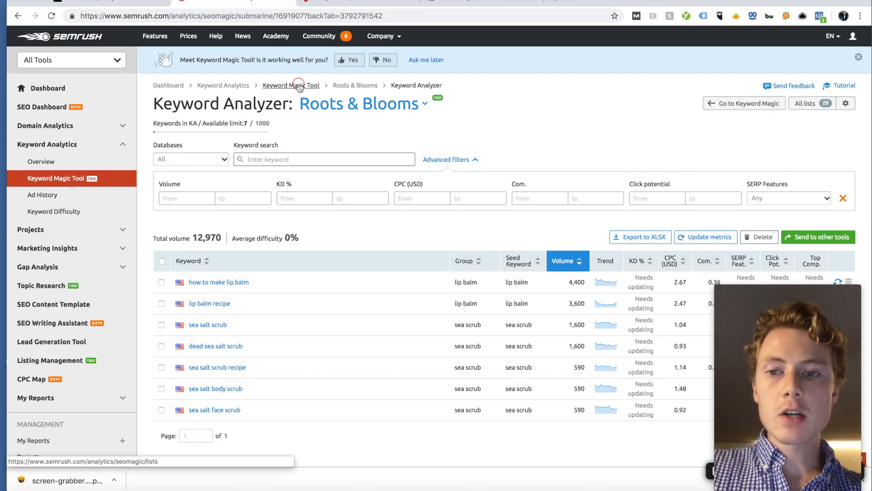
left_click(357, 86)
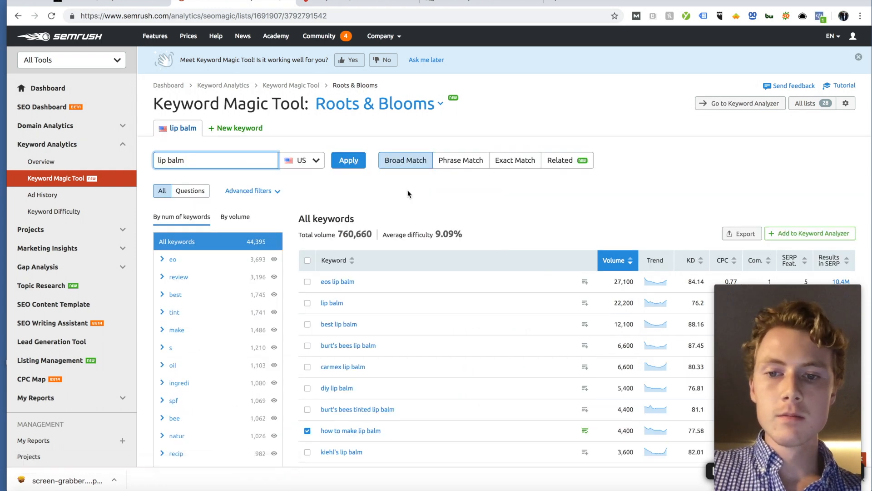
Step: Run a new Keyword Magic Tool search for 'body scrub' and browse its 13,057 keyword results
scroll(214, 150, "down", 1)
triple_click(223, 133)
type("bo")
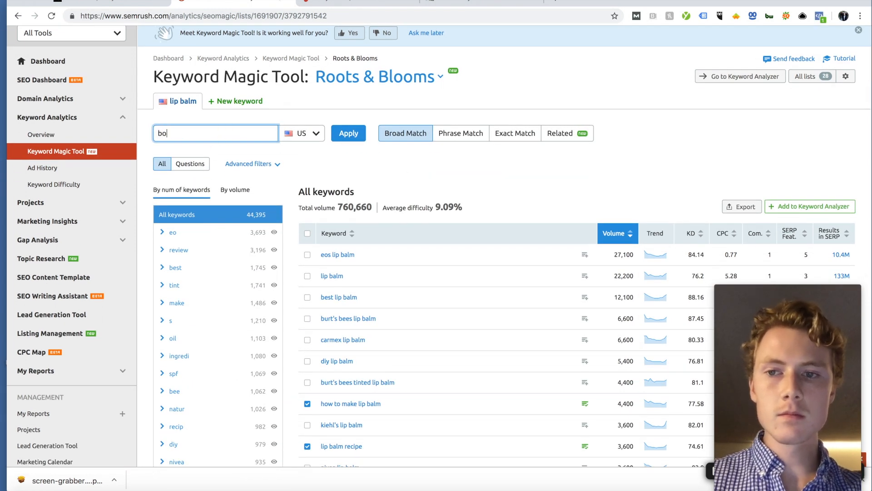
key("BackSpace")
key("BackSpace")
key("BackSpace")
key("BackSpace")
key("BackSpace")
left_click(236, 101)
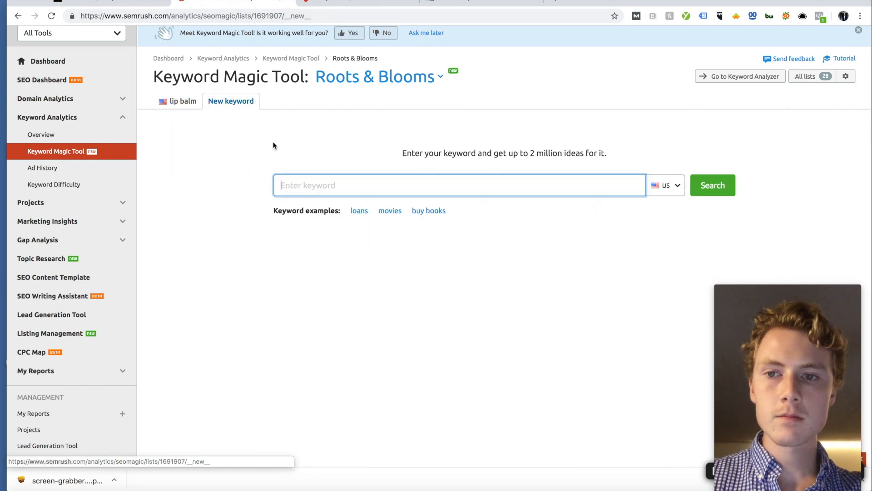
type("body scrub")
key("Return")
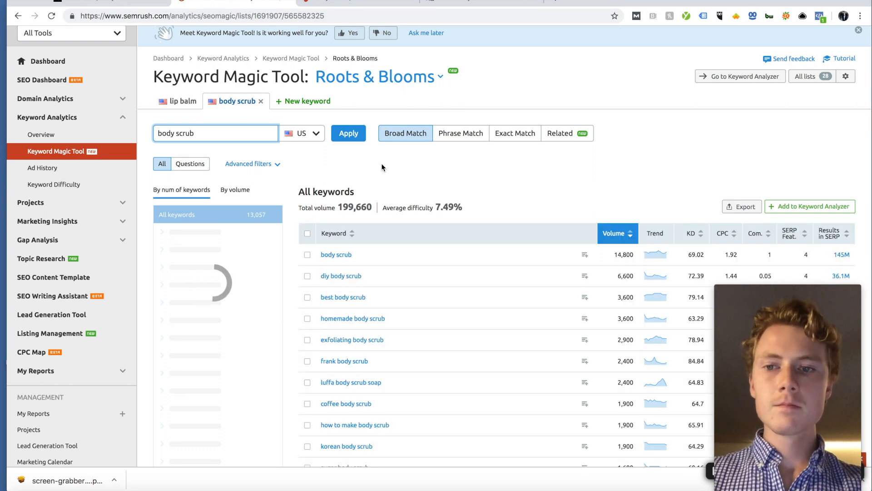
scroll(382, 167, "down", 1)
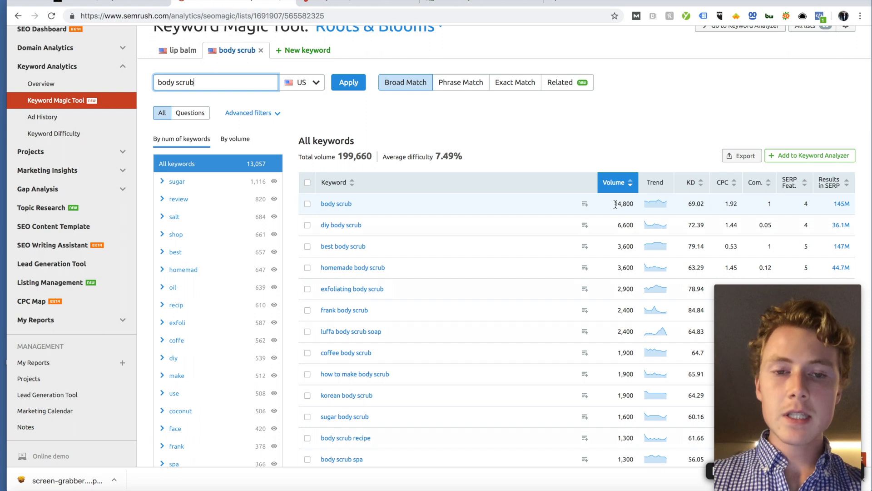
scroll(616, 204, "down", 1)
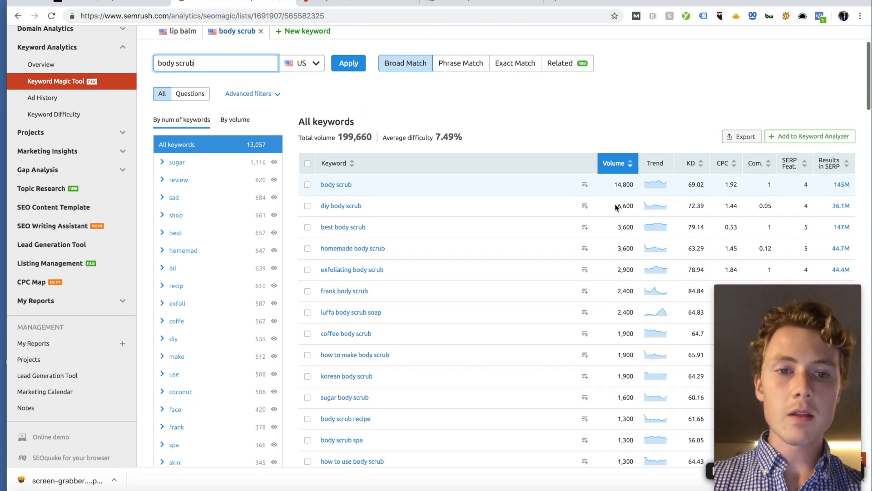
scroll(689, 184, "down", 2)
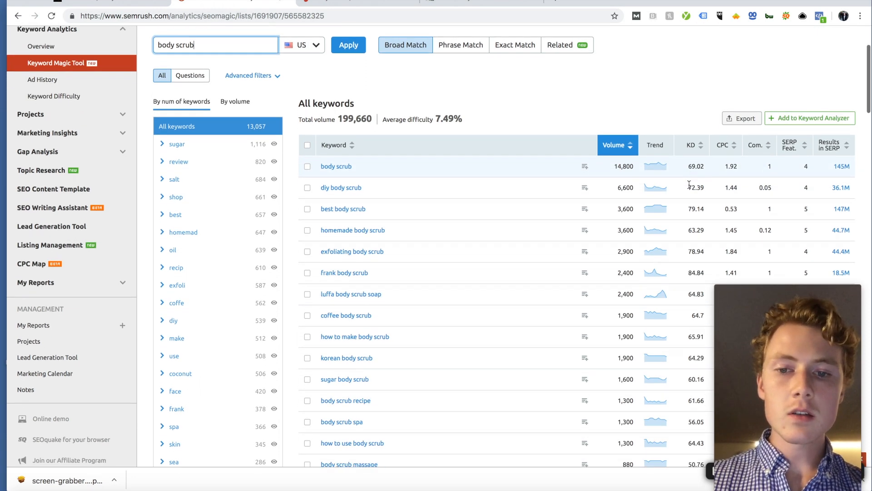
scroll(689, 184, "down", 2)
scroll(689, 184, "up", 5)
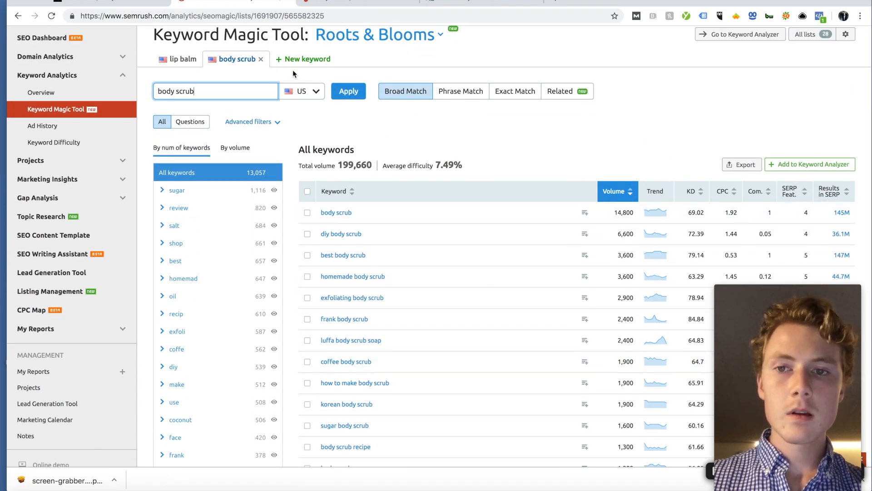
Step: Search 'sea salt body scrub' in a third keyword tab and review its 220 results
left_click(287, 66)
type("sea salt bod")
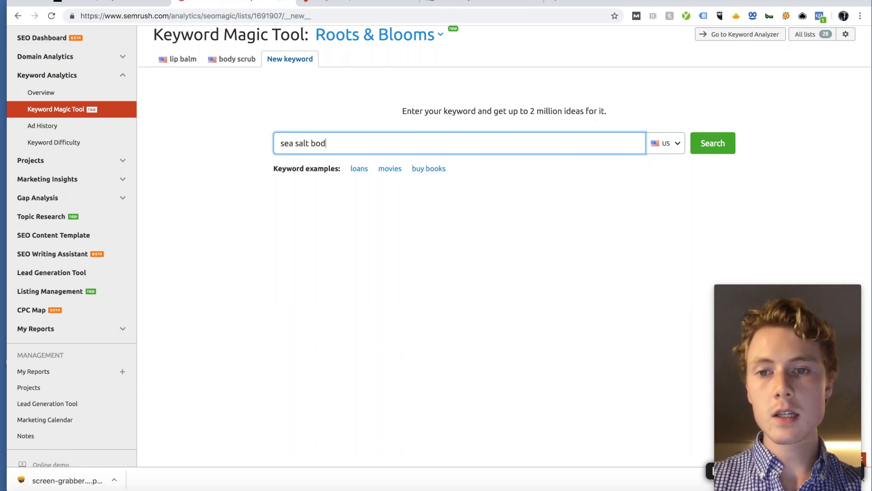
type("y scrub")
key("Return")
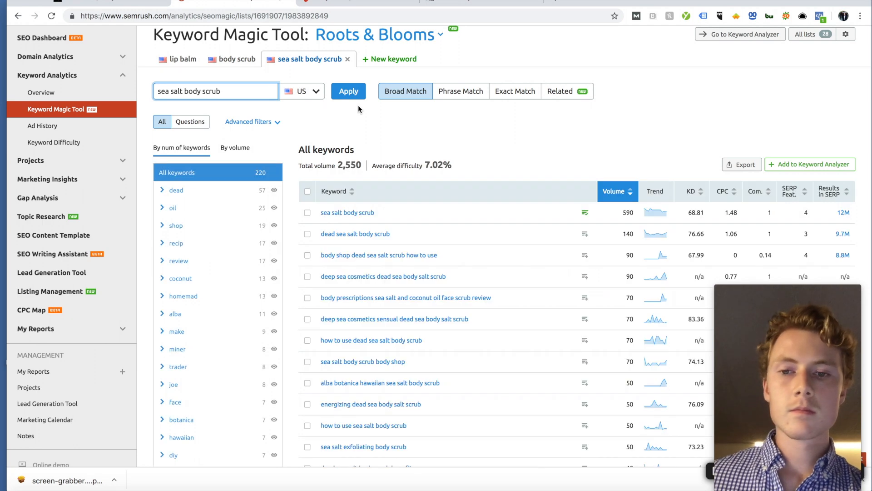
scroll(537, 125, "down", 1)
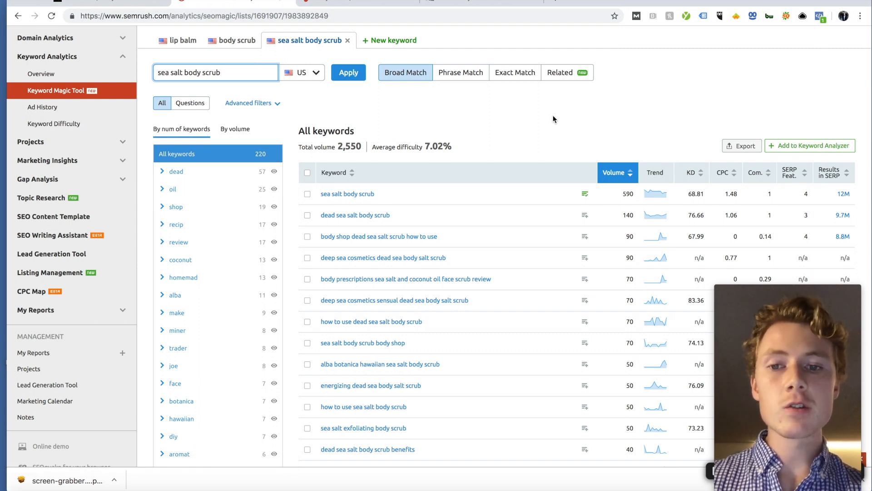
Step: Back in Squarespace, prefix the product title with a trial 'Body Scrub | Sea Salt Polish'
left_click(113, 4)
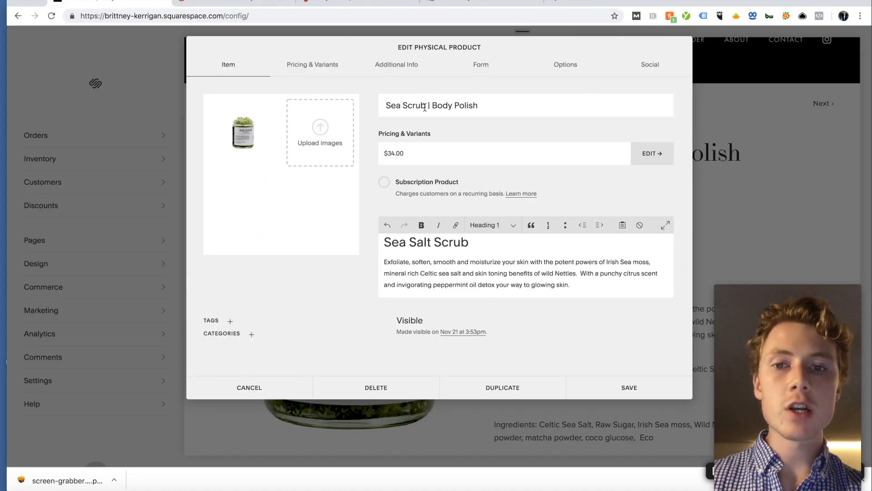
left_click(387, 107)
type("Body S")
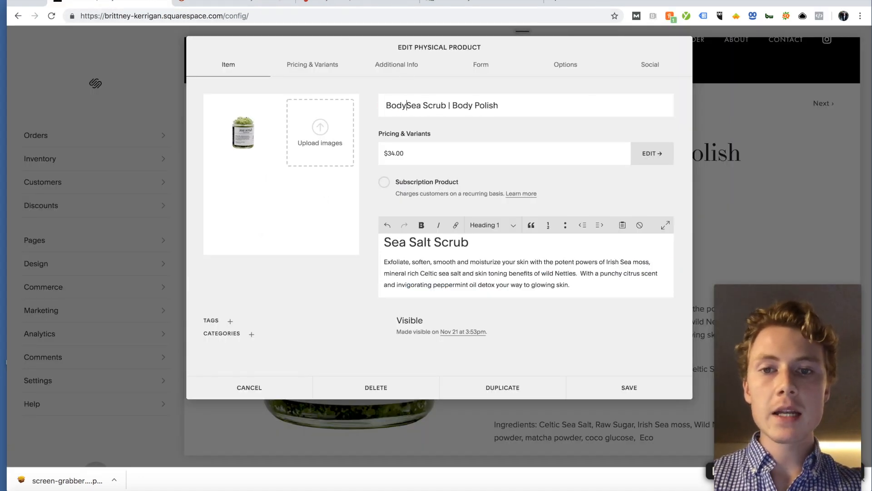
type("crub ")
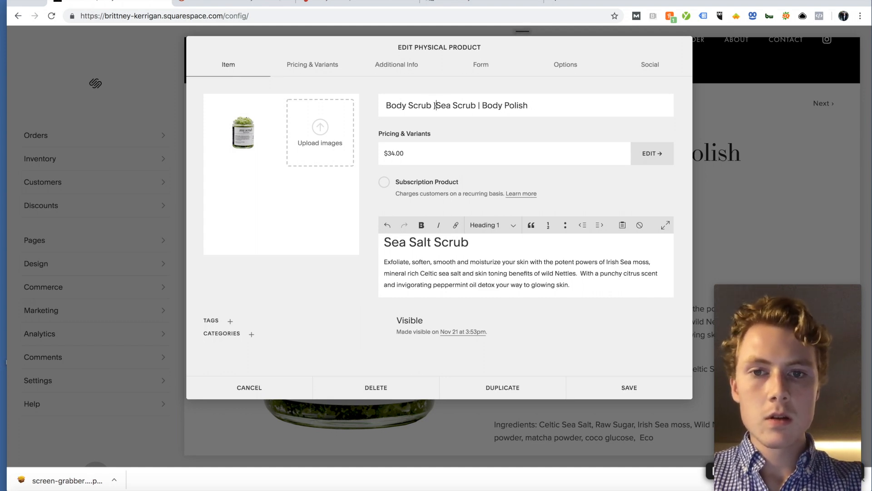
type("| Sea Salt Polish")
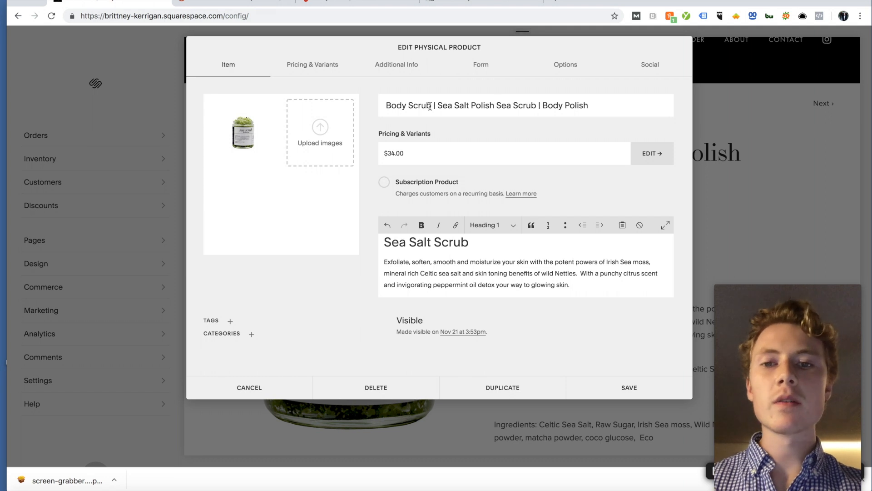
Step: Delete the trial prefix so the title reads 'Sea Scrub | Body Polish' again
left_click_drag(431, 108, 364, 112)
left_click(457, 103)
left_click(498, 106)
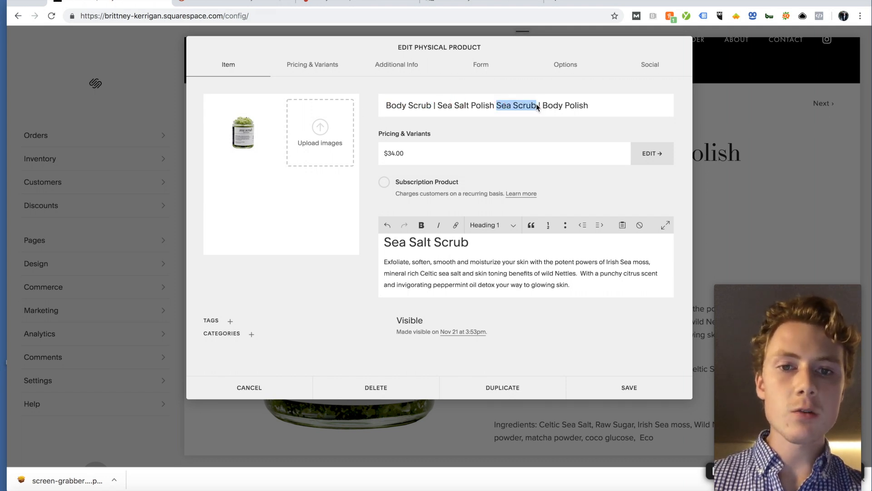
left_click(485, 104)
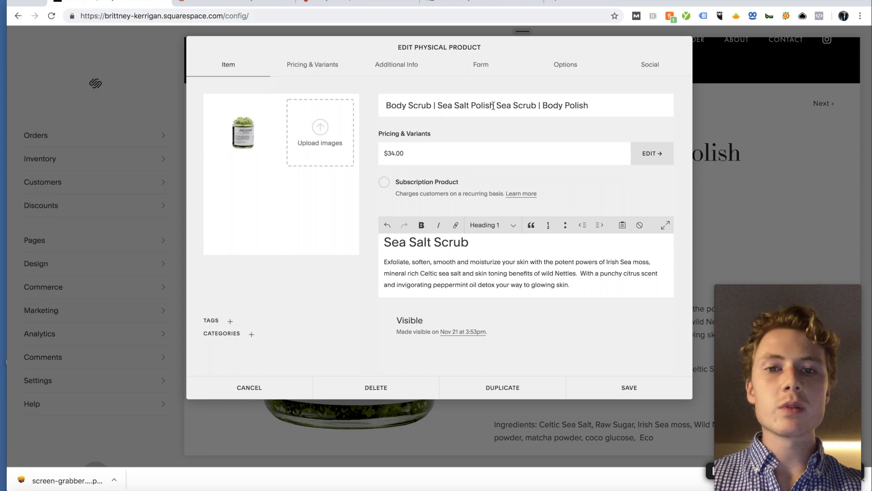
left_click_drag(494, 105, 407, 104)
key("BackSpace")
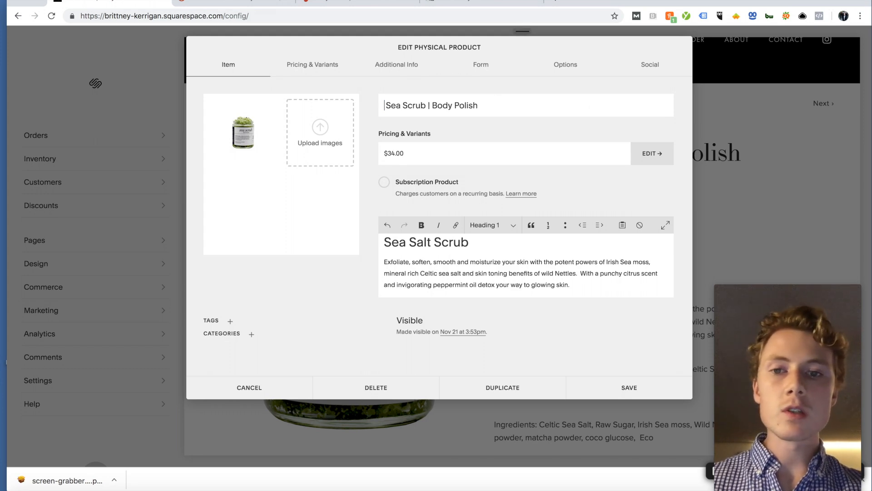
key("BackSpace")
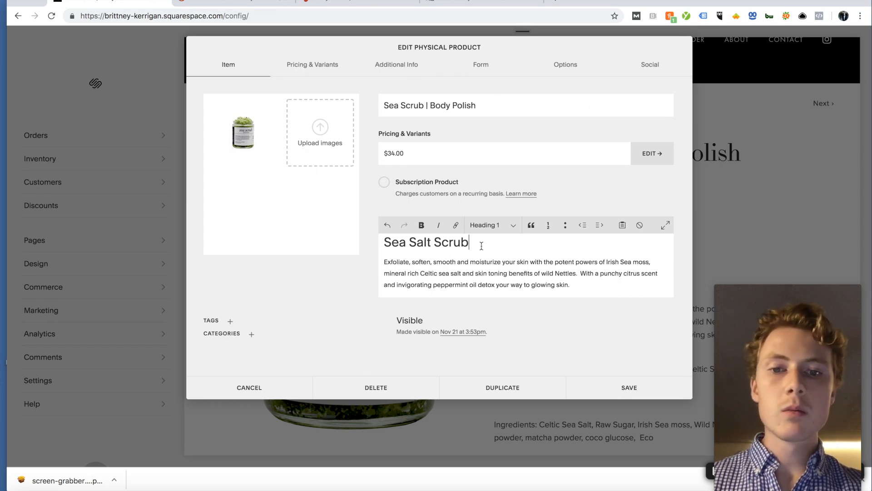
left_click_drag(471, 251, 386, 248)
left_click(443, 250)
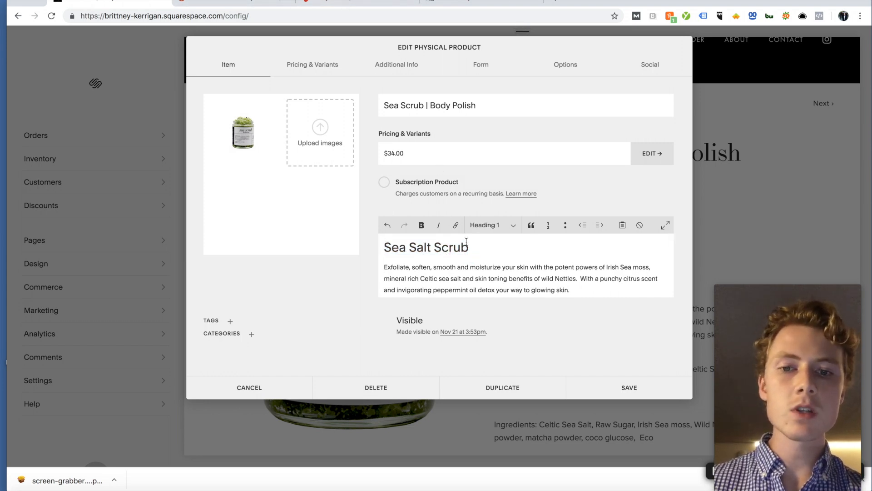
Step: Change the main heading from 'Sea Salt Scrub' to 'Body Scrub'
left_click_drag(434, 249, 354, 239)
type("Body")
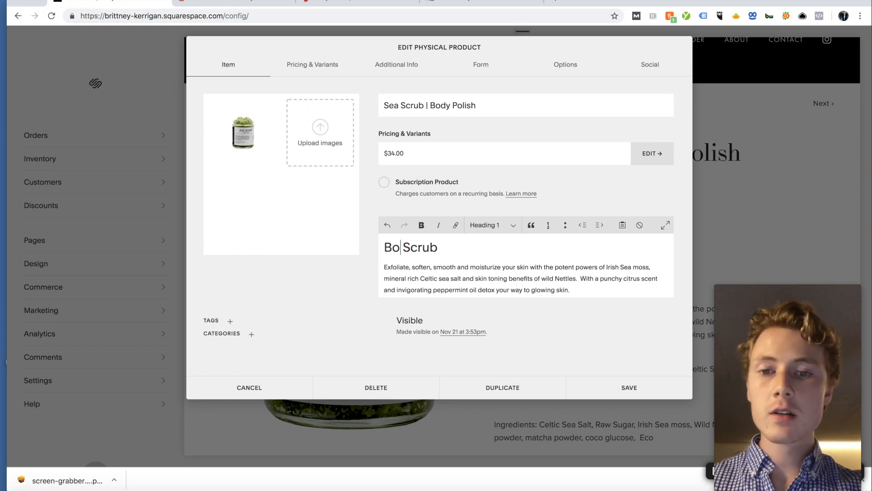
key("BackSpace")
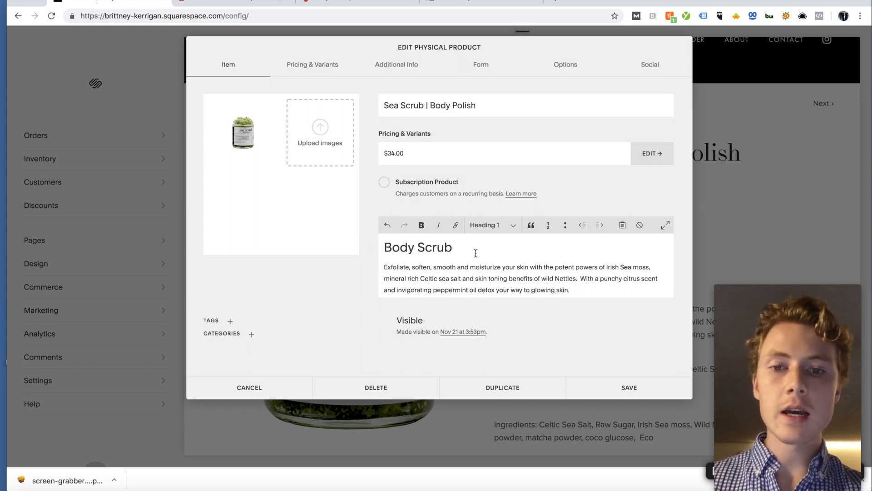
Step: Add a new Heading 3 line after the first paragraph, starting it with 'Sea'
scroll(476, 254, "down", 3)
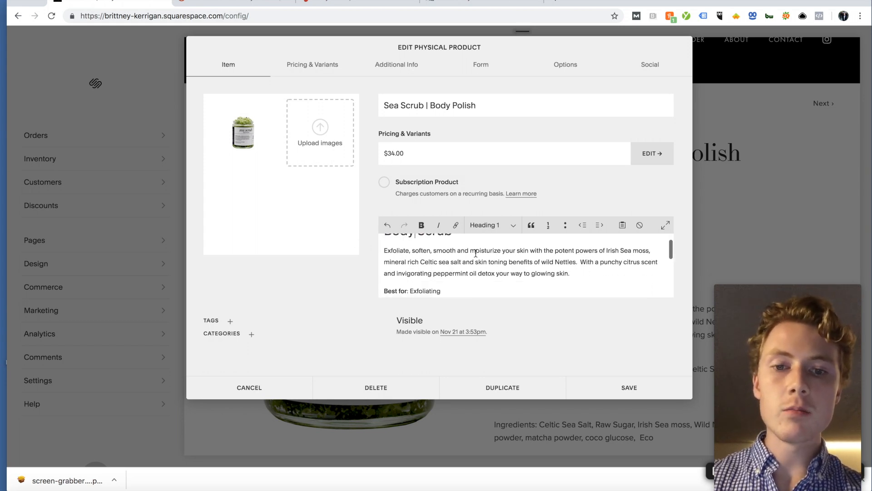
scroll(586, 247, "up", 1)
left_click(582, 252)
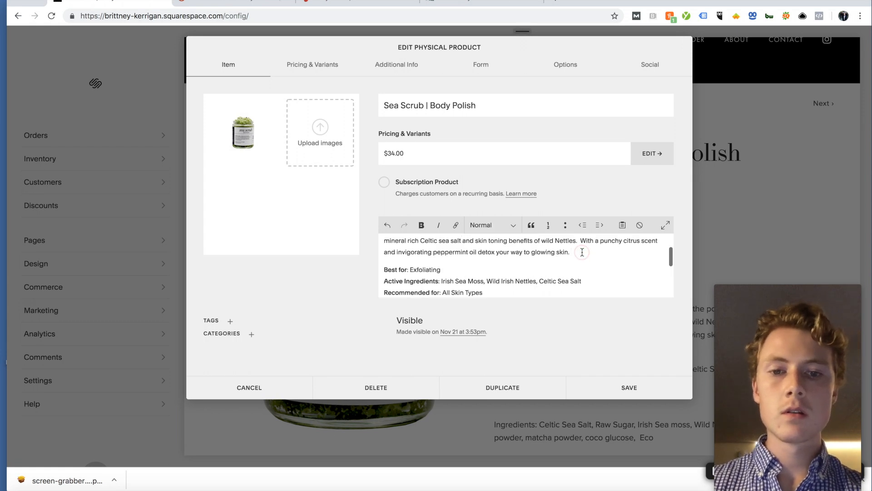
scroll(527, 266, "up", 2)
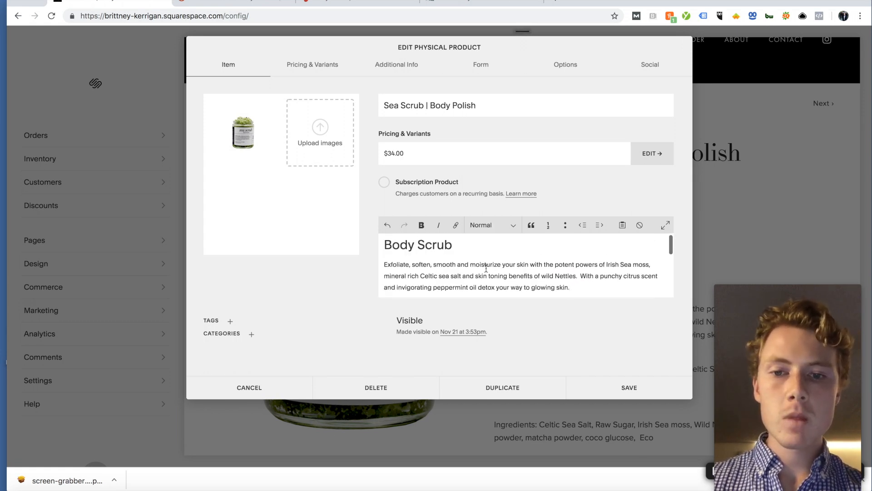
scroll(486, 268, "down", 1)
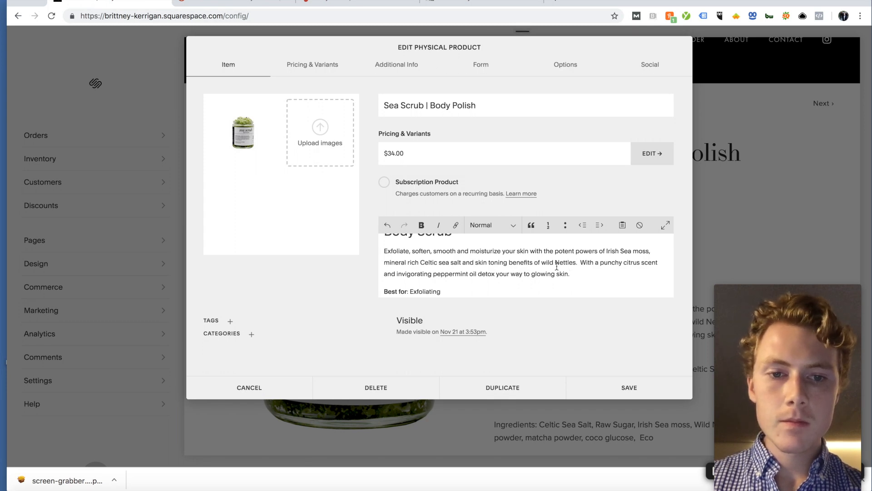
scroll(567, 267, "down", 3)
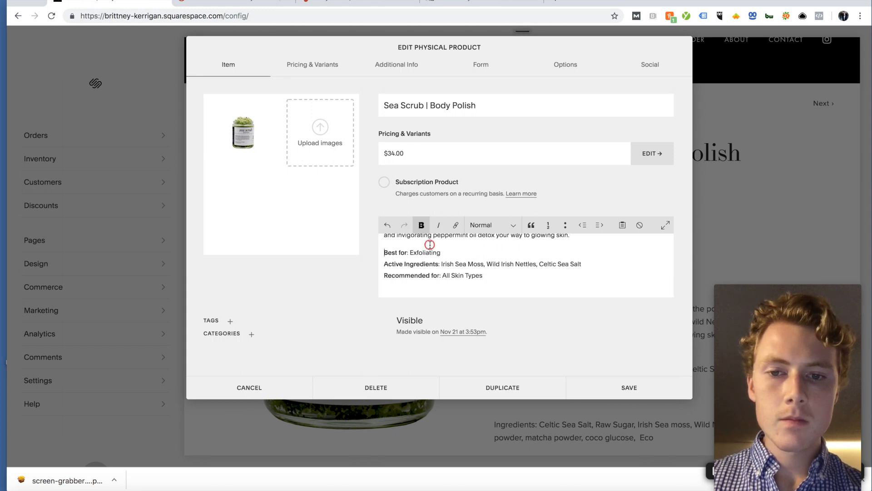
left_click(581, 237)
key("Return")
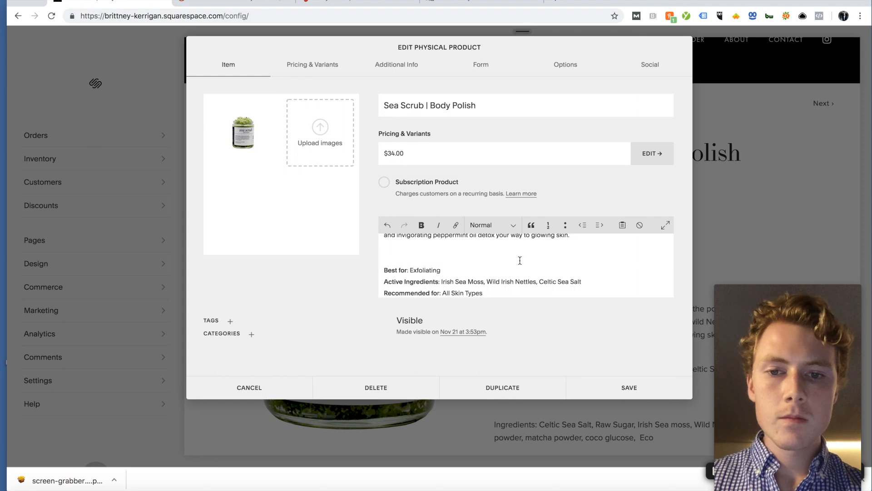
scroll(528, 259, "up", 3)
left_click(482, 225)
left_click(482, 248)
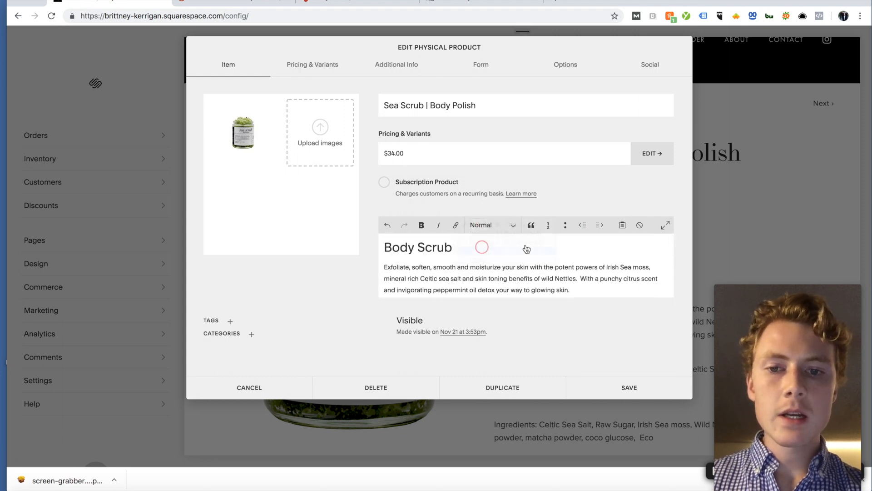
type("Sea Salt")
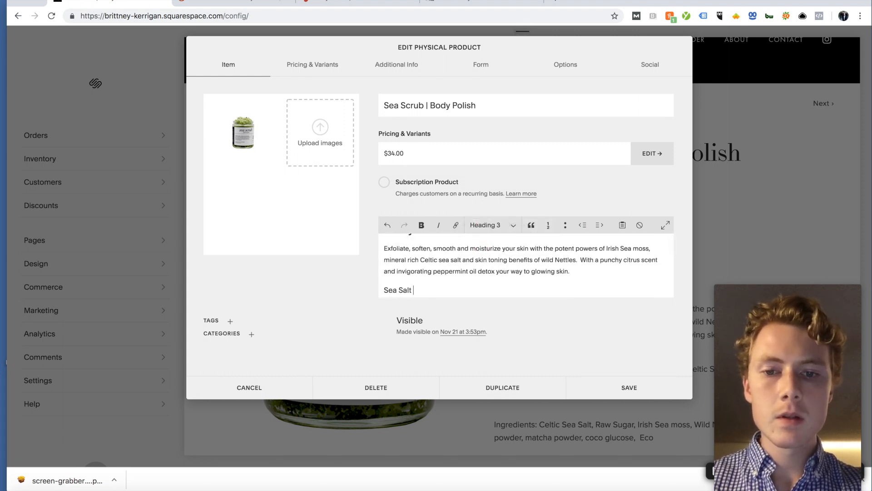
left_click(354, 4)
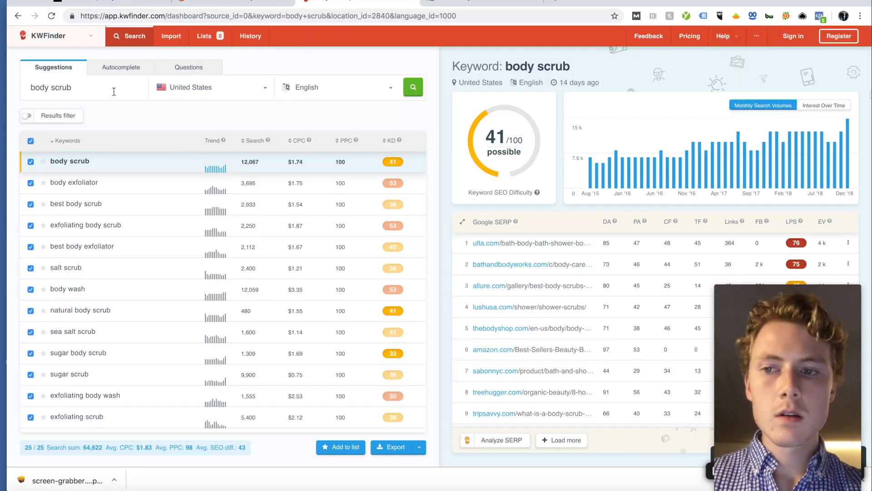
left_click(265, 3)
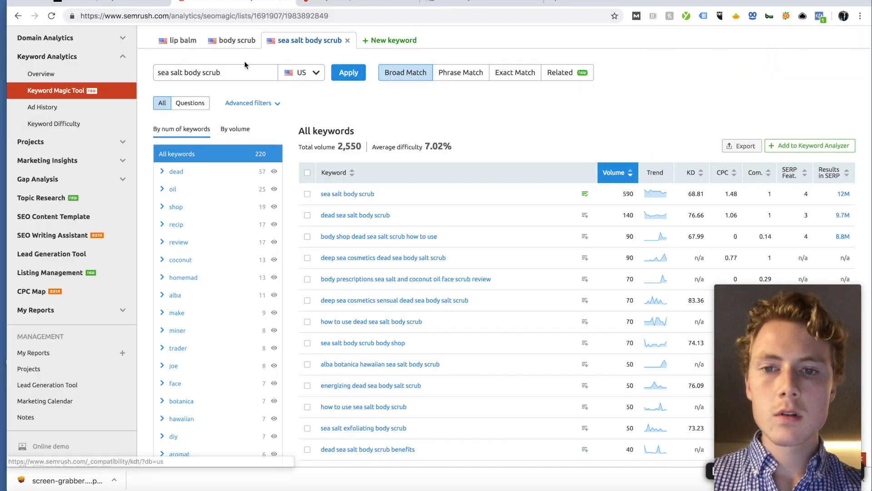
scroll(399, 254, "down", 5)
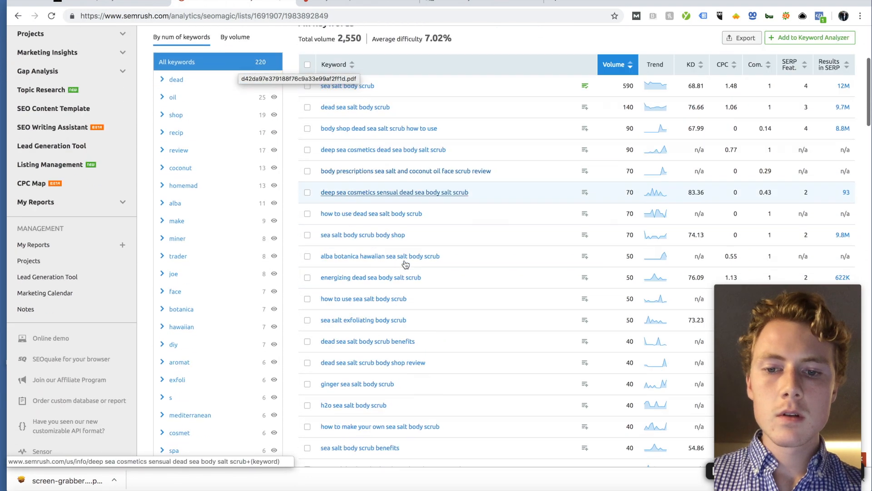
scroll(403, 262, "up", 4)
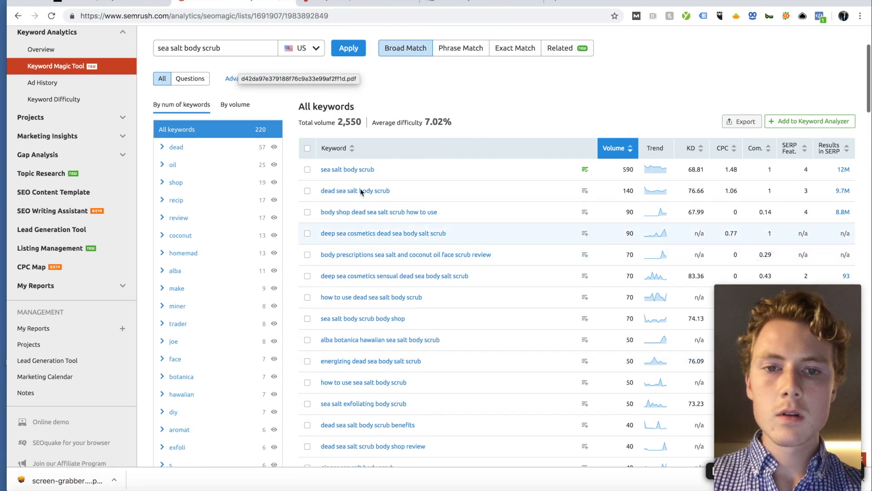
left_click(109, 4)
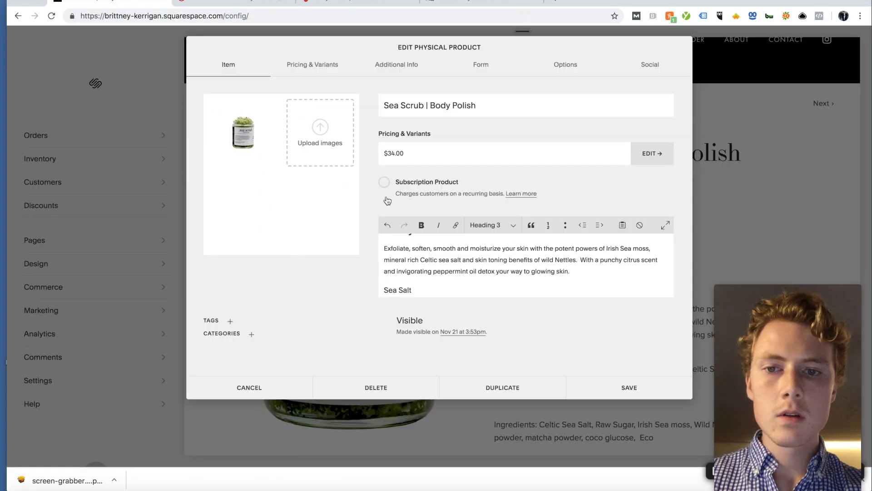
Step: Finish the 'Sea Salt Scrub Ingredients' line, then cut it from its original spot
type("SC")
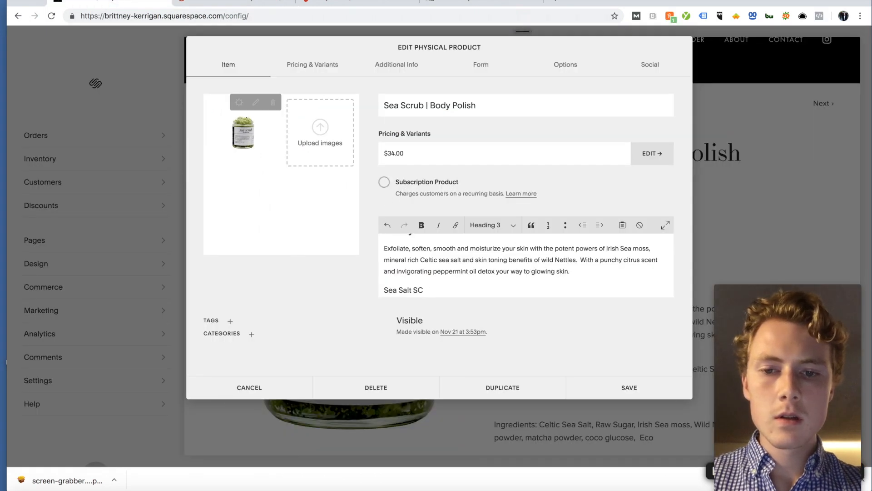
type("rub I")
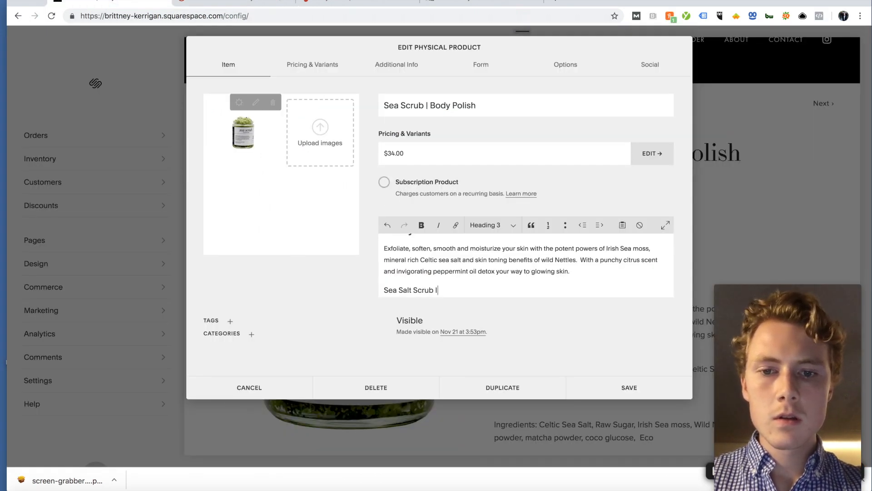
type("ngredients")
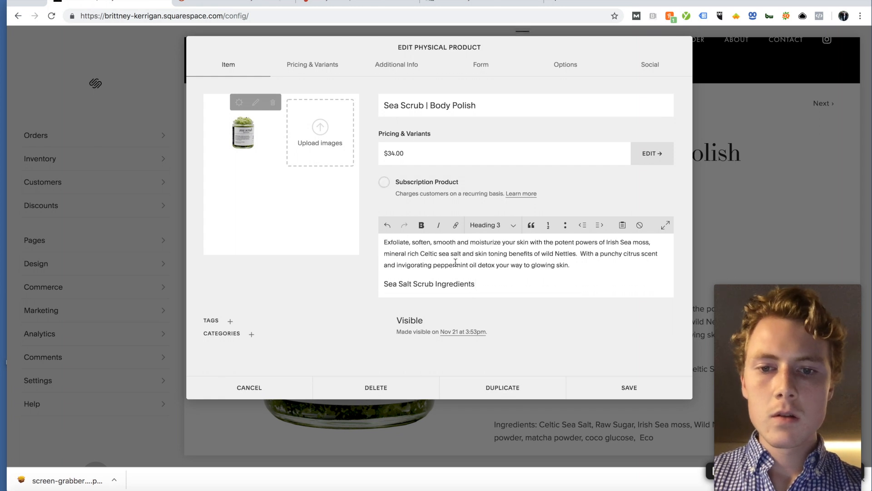
scroll(432, 262, "down", 2)
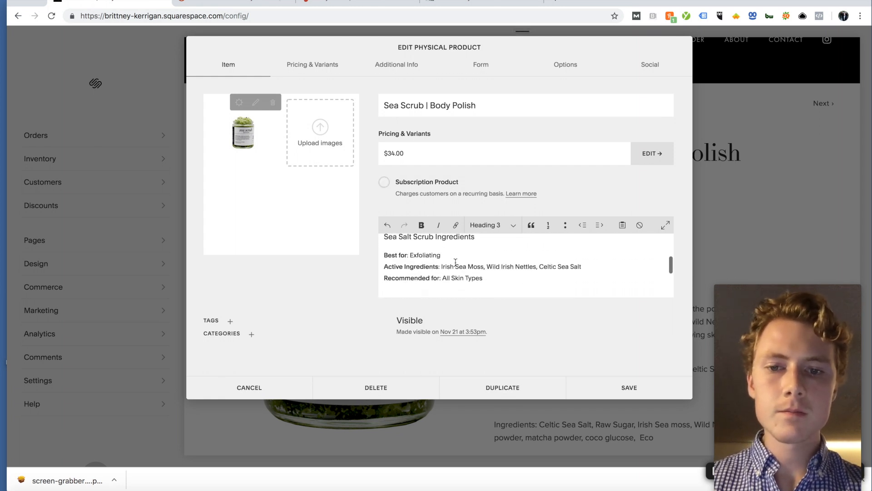
scroll(468, 253, "up", 1)
mouse_move(385, 250)
left_mouse_down()
mouse_move(477, 251)
mouse_move(381, 254)
left_mouse_up()
left_click(477, 251)
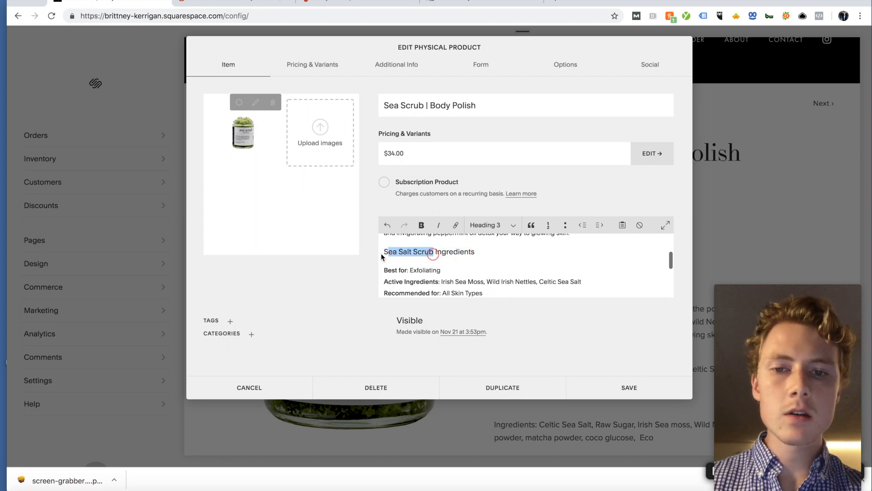
left_click(399, 252)
scroll(408, 253, "down", 3)
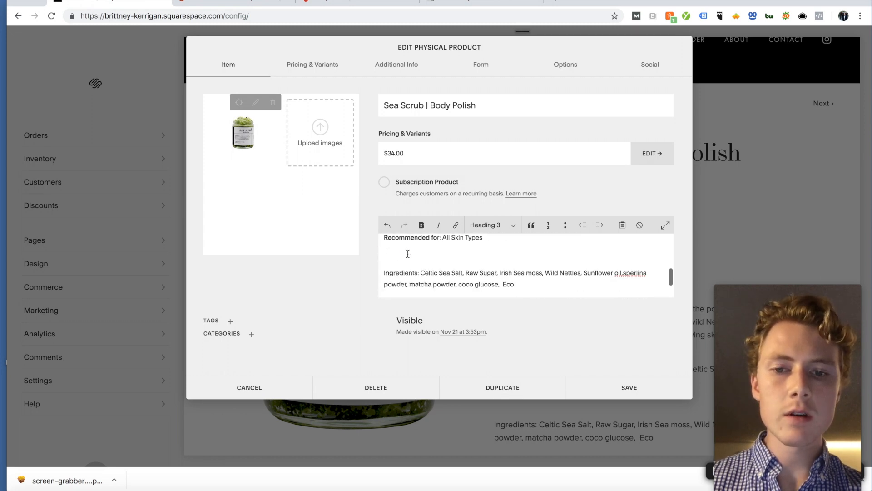
scroll(408, 253, "up", 5)
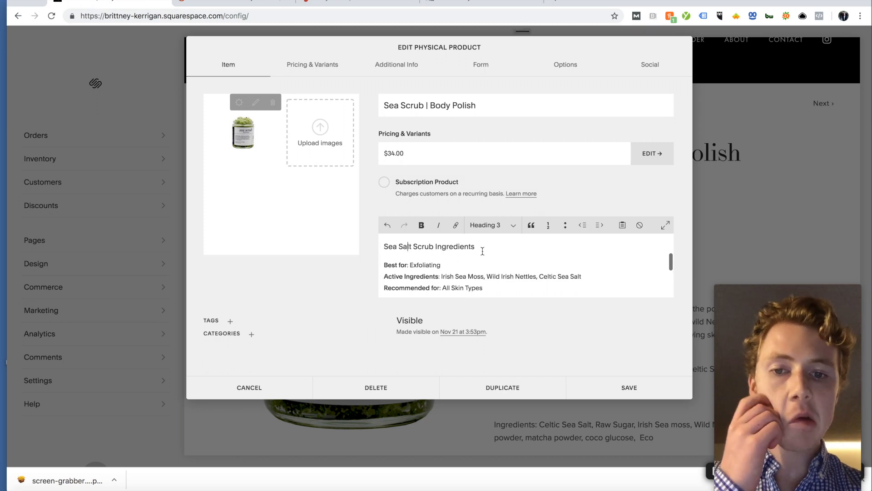
left_click_drag(461, 249, 384, 251)
key("ctrl+c")
key("BackSpace")
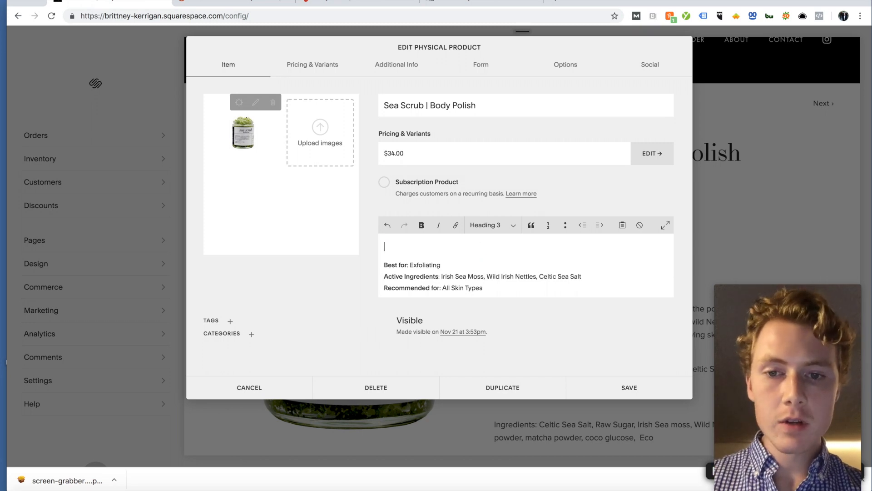
Step: Paste 'Sea Salt Scrub Ingredients' on the empty line above Ingredients and make it Heading 3
scroll(399, 265, "down", 3)
left_click(399, 265)
key("ctrl+v")
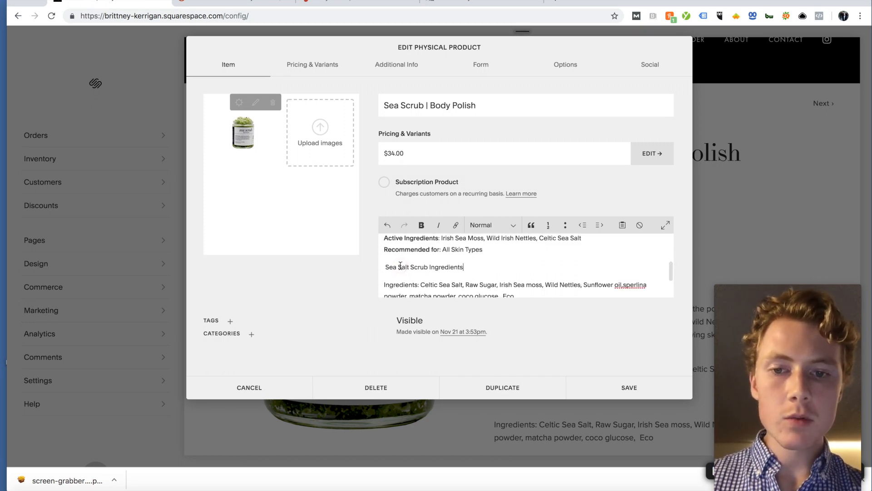
left_click_drag(464, 269, 385, 269)
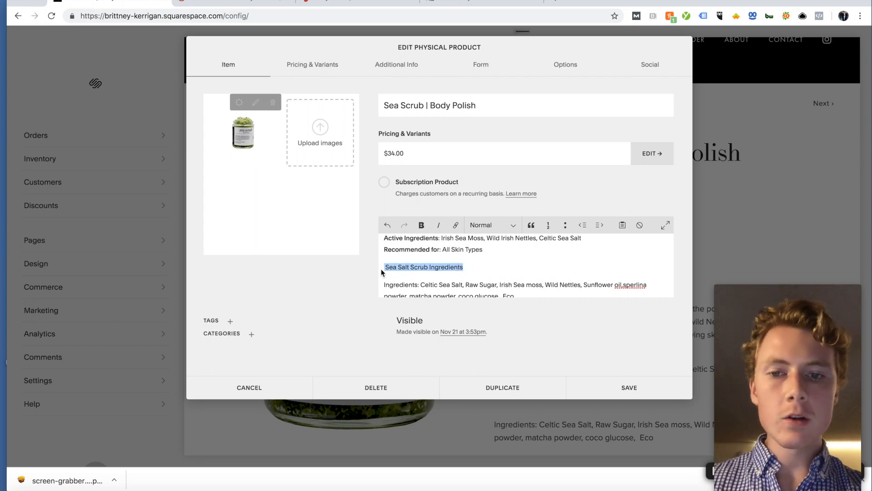
left_click(485, 230)
left_click(485, 250)
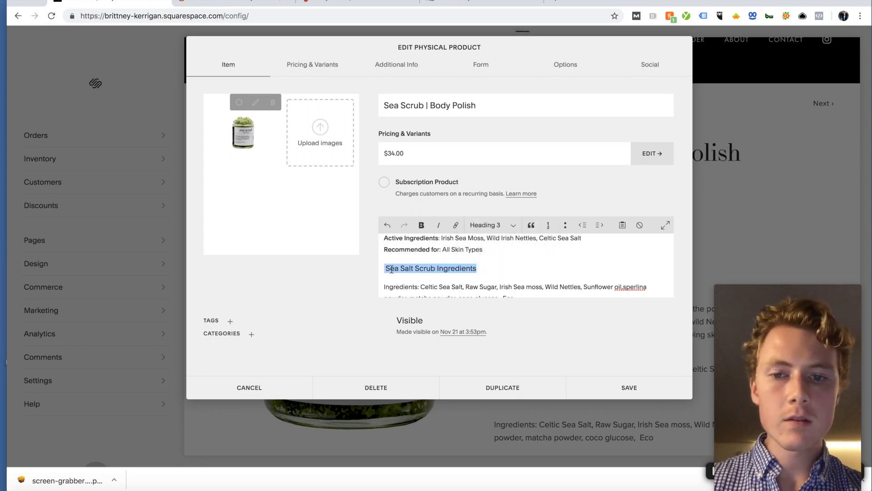
left_click(387, 267)
Step: Add a blank line after the intro paragraph
scroll(387, 268, "down", 2)
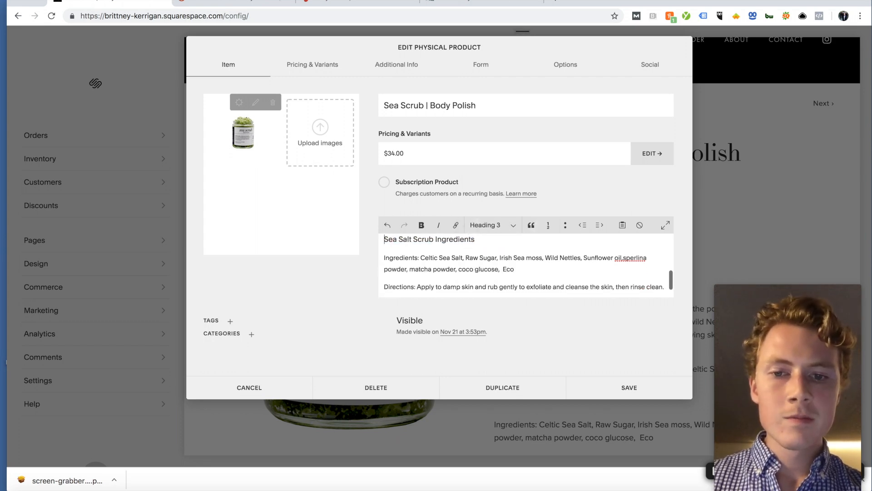
scroll(526, 266, "down", 1)
left_click_drag(418, 267, 653, 278)
left_click(563, 257)
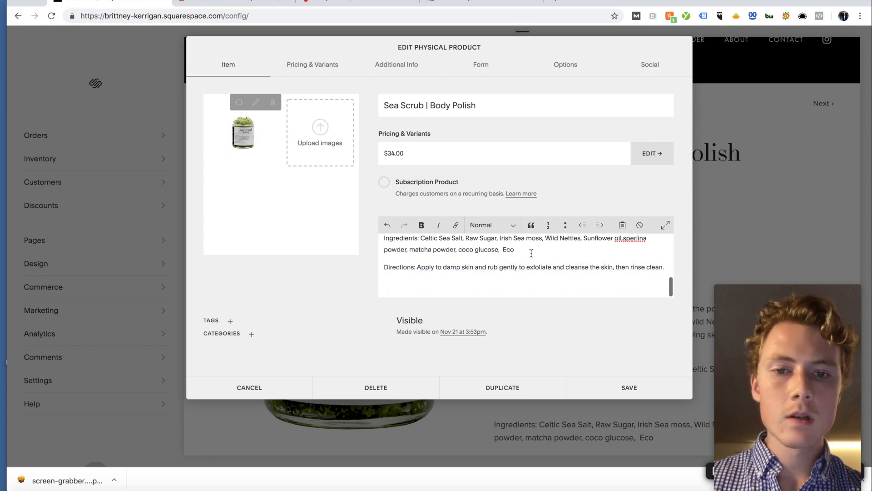
scroll(488, 263, "up", 10)
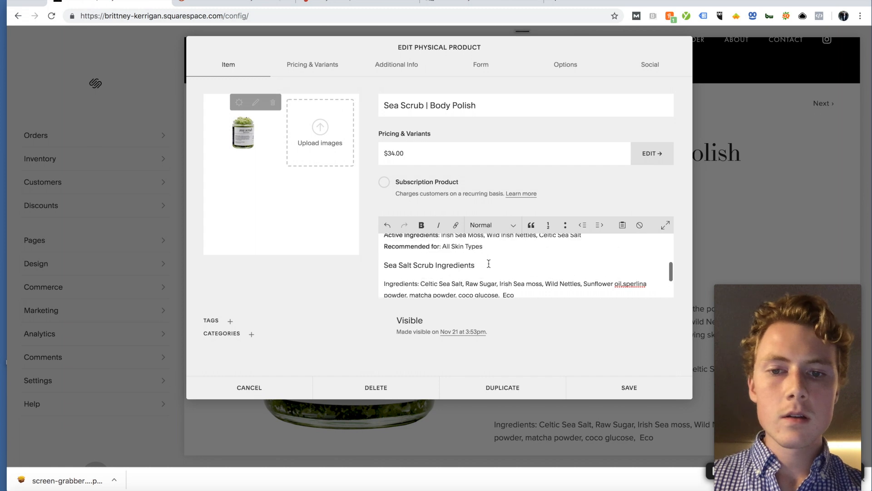
scroll(489, 264, "down", 1)
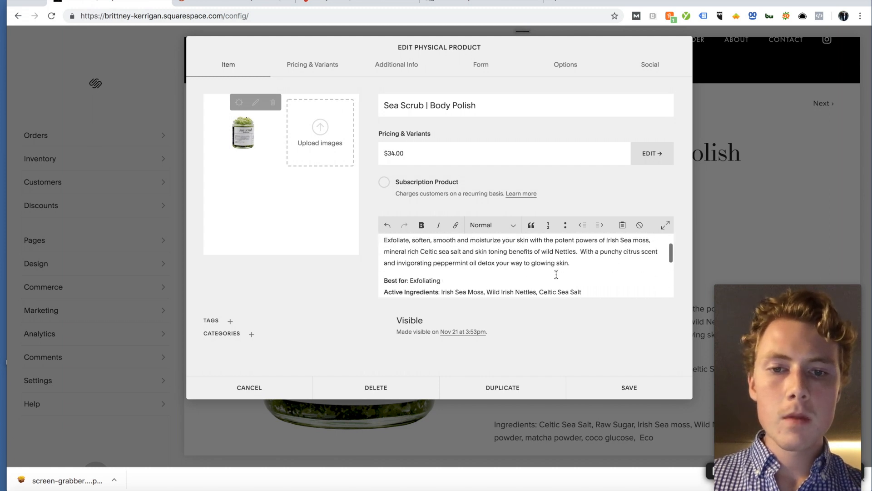
left_click(589, 265)
key("Return")
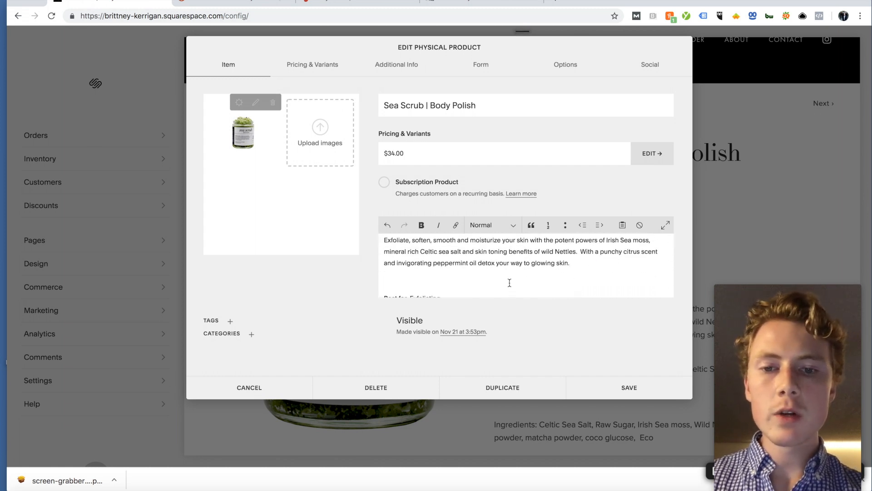
scroll(509, 282, "down", 1)
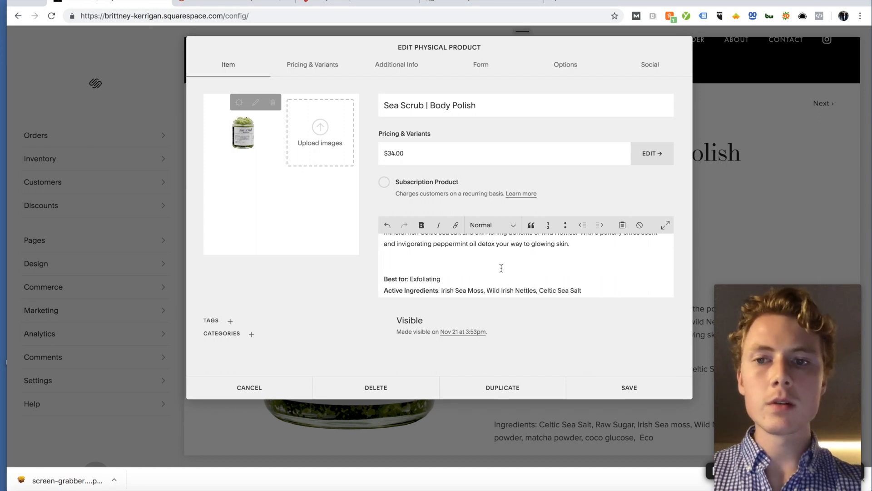
left_click(249, 3)
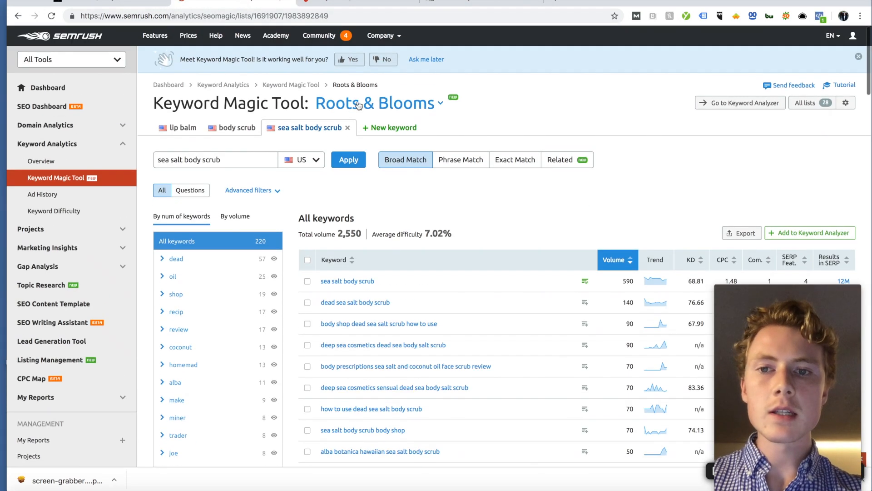
left_click(241, 127)
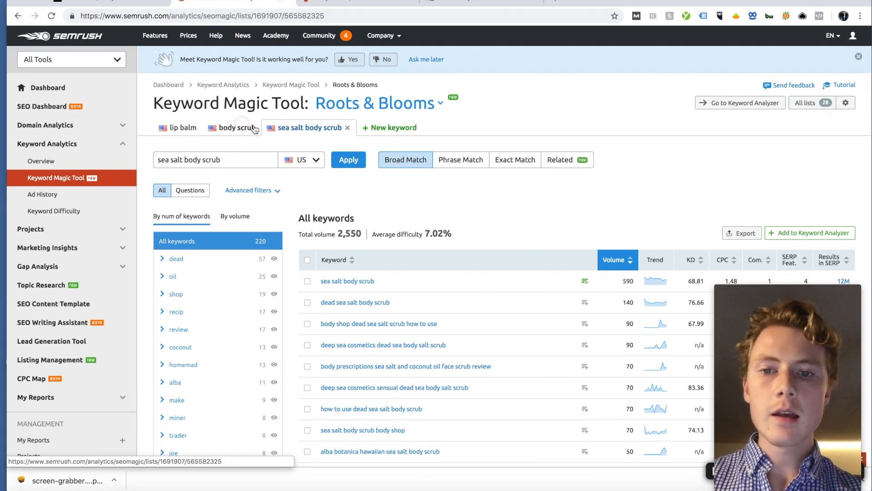
scroll(428, 222, "down", 4)
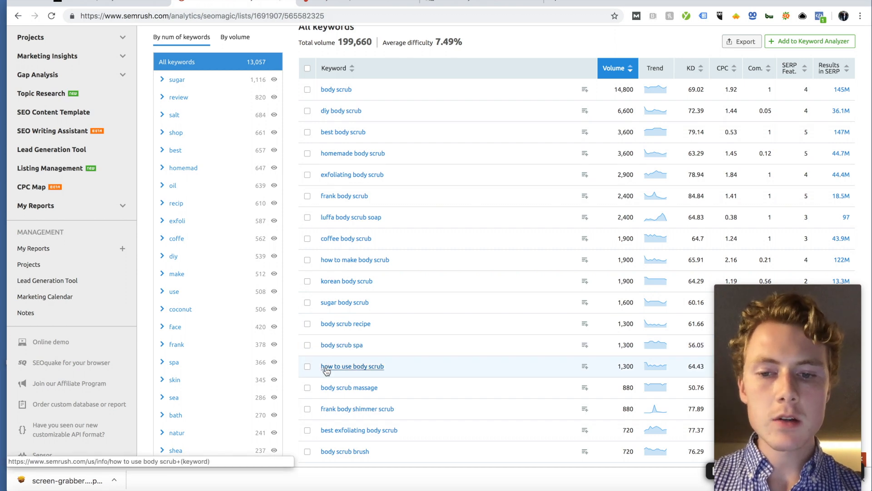
left_click(132, 3)
scroll(438, 253, "down", 3)
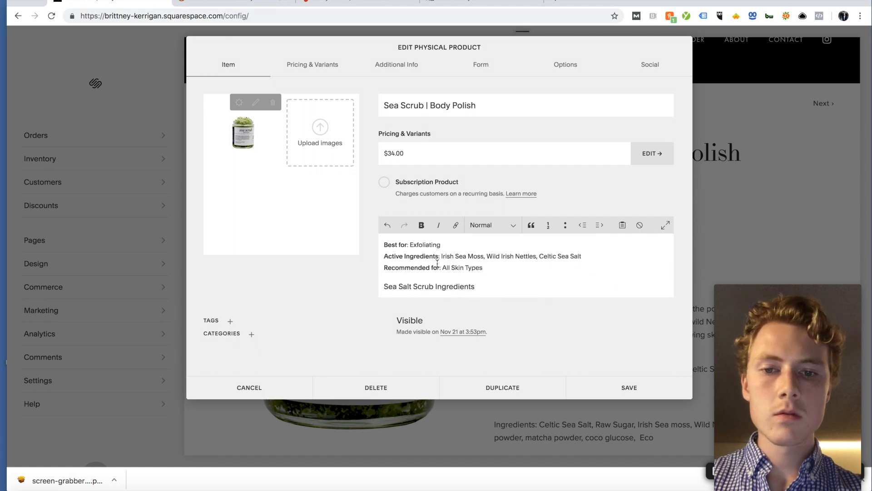
Step: Review the Best for, Active Ingredients and Recommended lines, then save the Sea Scrub product
scroll(437, 263, "up", 1)
left_click_drag(491, 288, 385, 257)
left_click(385, 258)
scroll(429, 258, "up", 3)
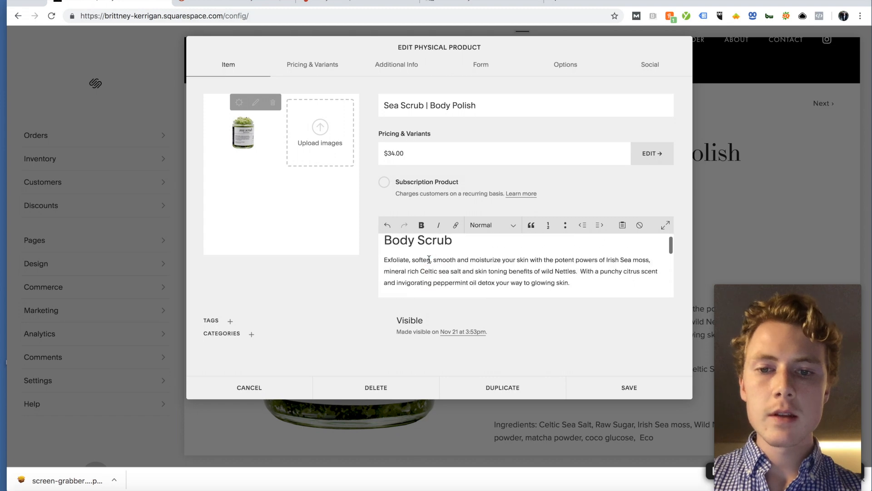
scroll(416, 287, "down", 1)
scroll(510, 284, "down", 1)
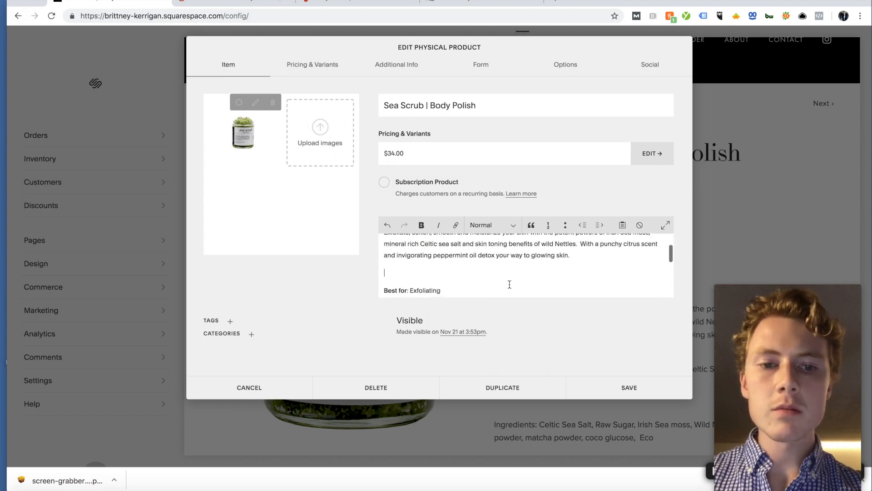
scroll(509, 284, "up", 3)
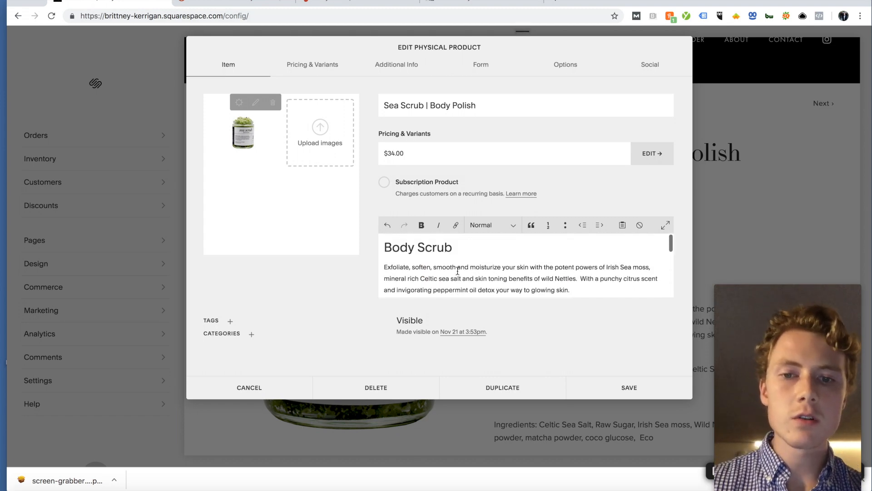
scroll(437, 248, "down", 5)
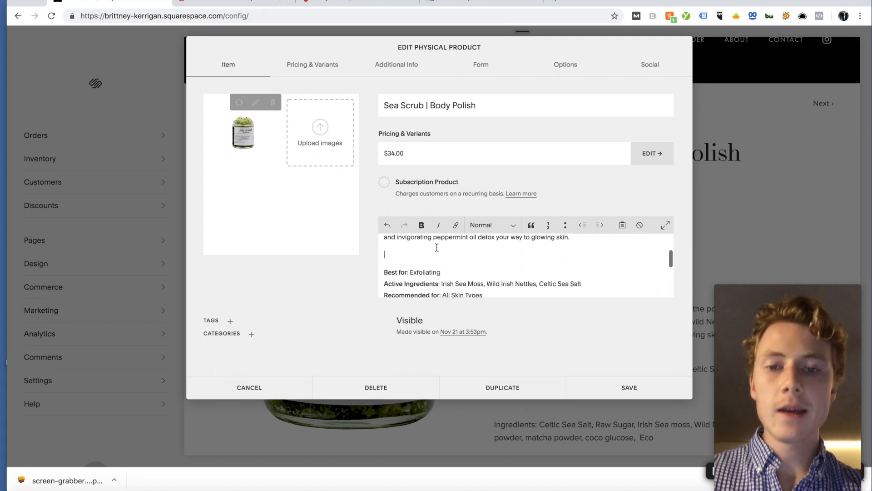
scroll(436, 248, "up", 2)
scroll(435, 247, "down", 4)
scroll(448, 257, "down", 2)
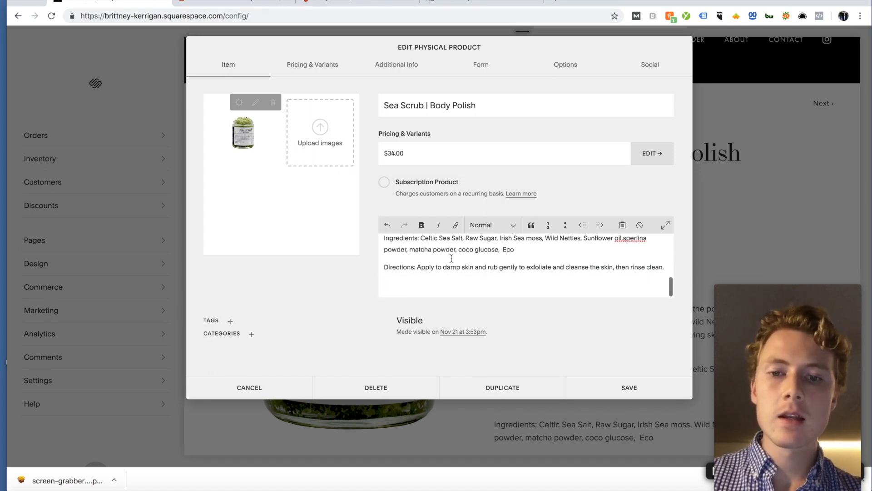
scroll(451, 258, "up", 10)
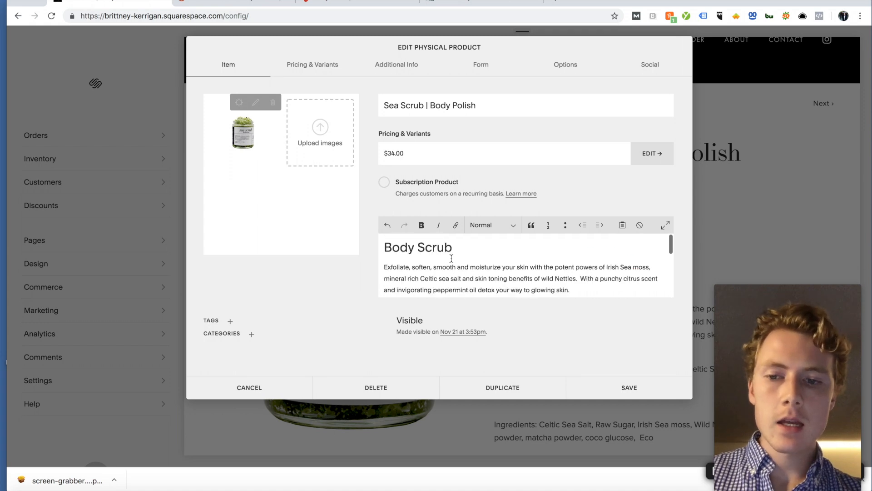
left_click(638, 389)
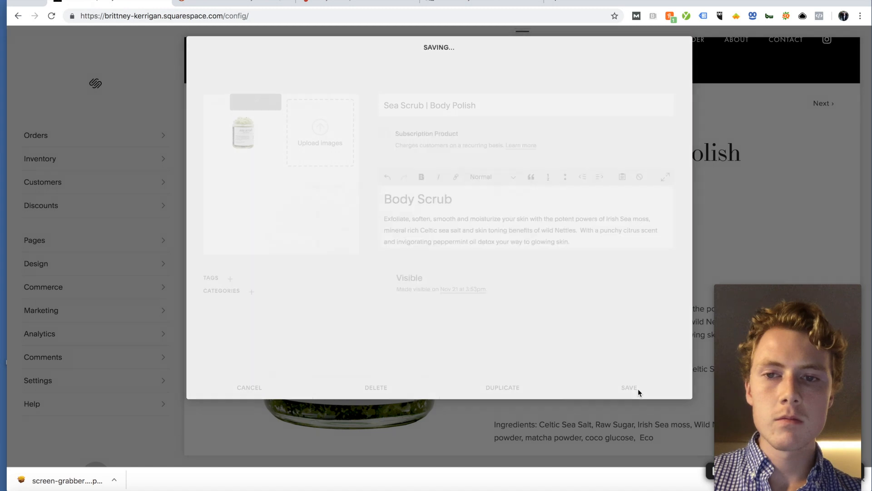
Step: Inspect the Body Scrub heading on the product page, then make it Heading 2 and save
scroll(617, 250, "down", 3)
scroll(617, 250, "down", 2)
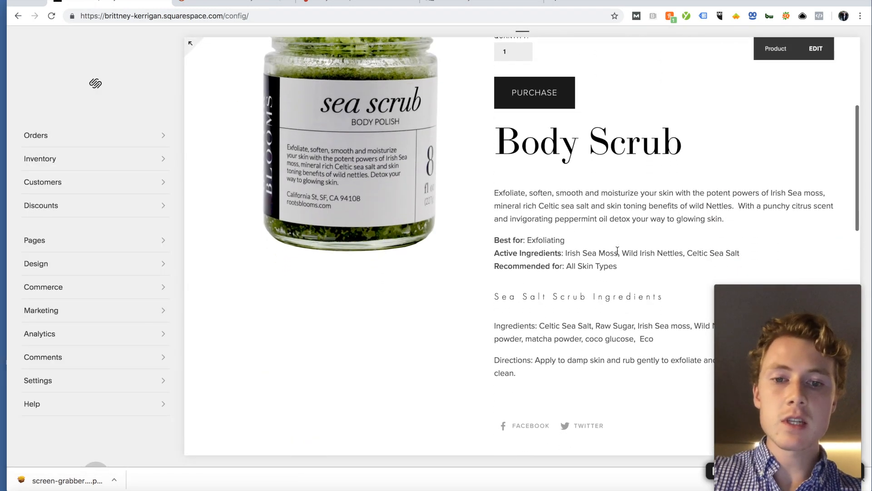
scroll(617, 250, "up", 1)
scroll(617, 250, "up", 3)
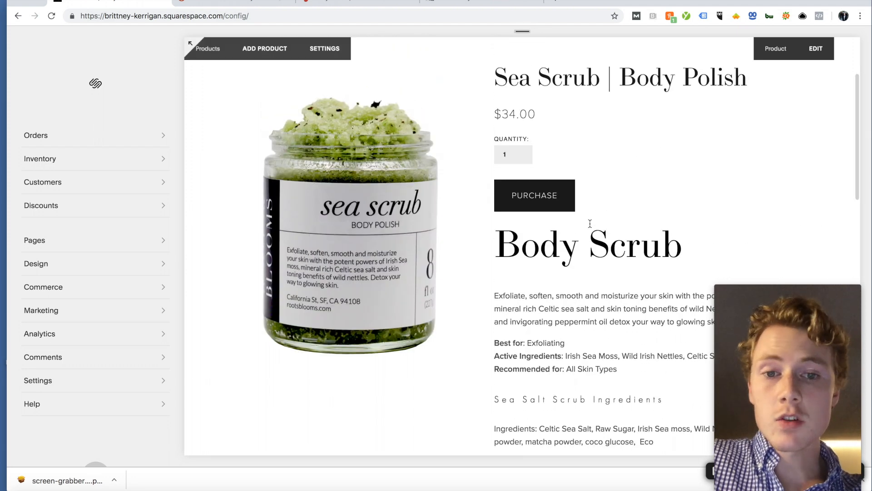
scroll(575, 203, "up", 2)
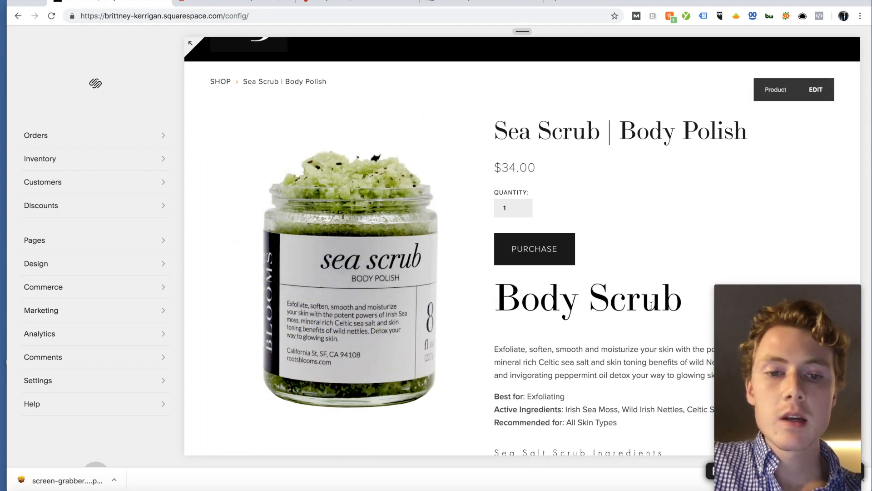
left_click_drag(675, 298, 523, 298)
left_click(507, 296)
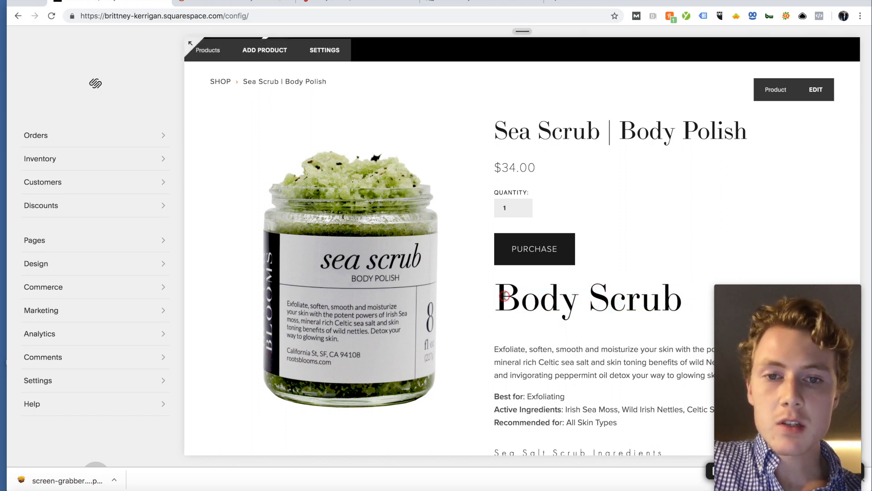
left_click(817, 91)
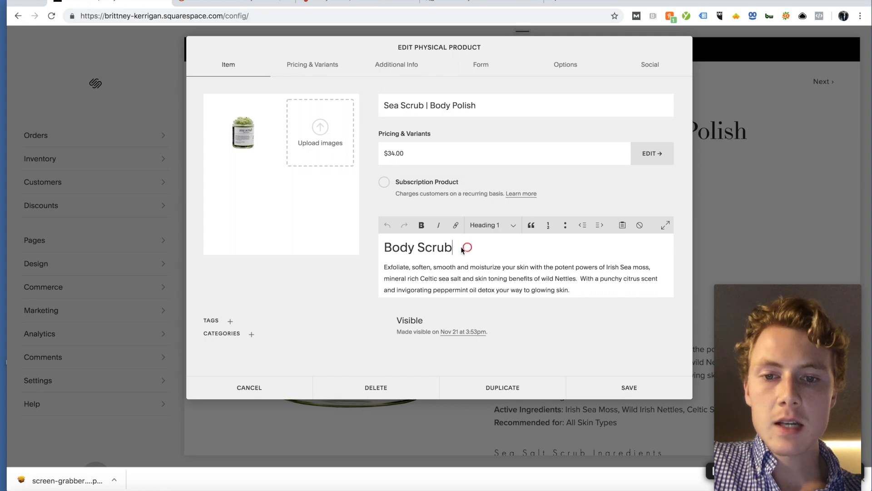
left_click_drag(467, 247, 386, 248)
left_click(491, 227)
left_click(492, 234)
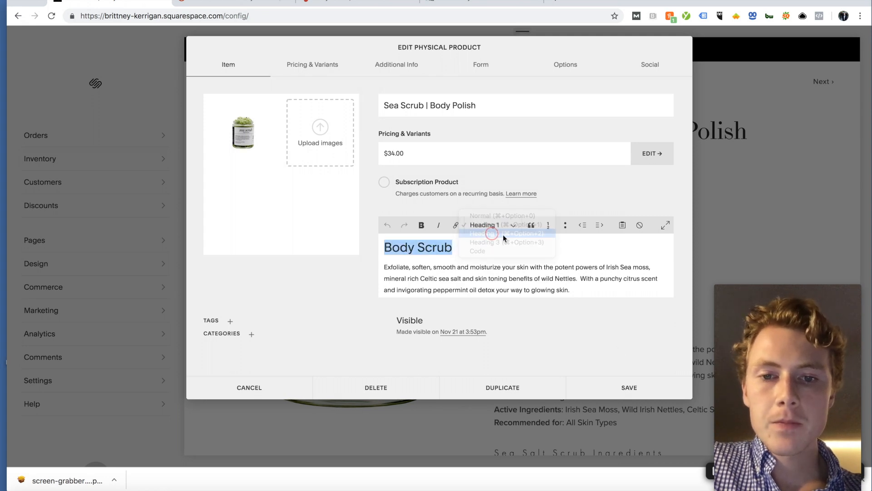
left_click(642, 394)
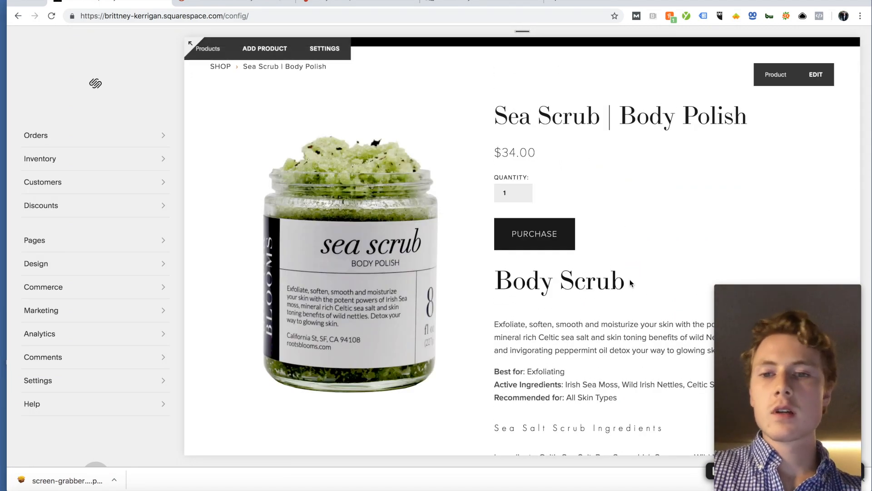
Step: Change the Body Scrub heading back to a smaller Heading 3 and save the product
mouse_move(629, 279)
left_mouse_down()
mouse_move(496, 279)
mouse_move(619, 278)
left_mouse_up()
left_click(496, 279)
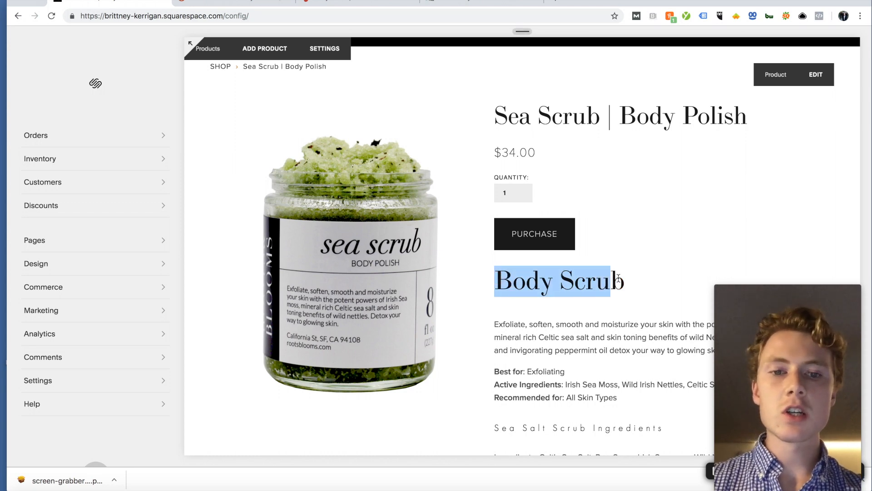
left_click(621, 275)
scroll(621, 276, "down", 1)
double_click(620, 275)
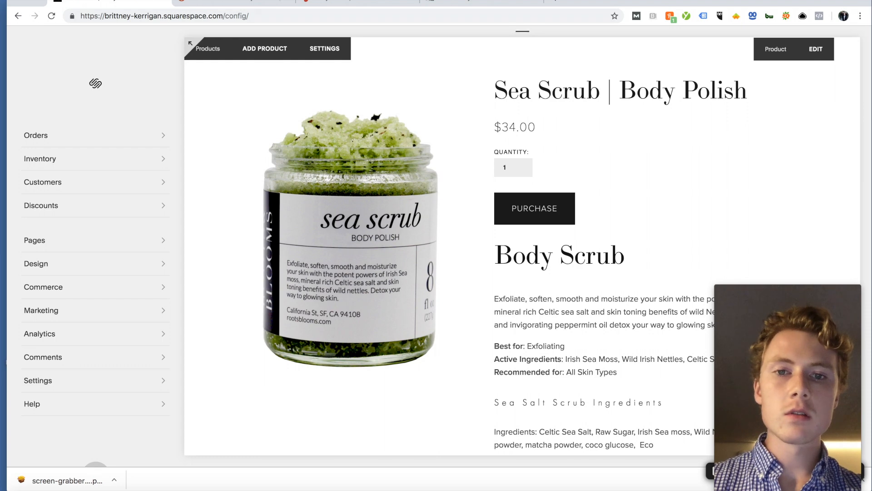
left_click(813, 52)
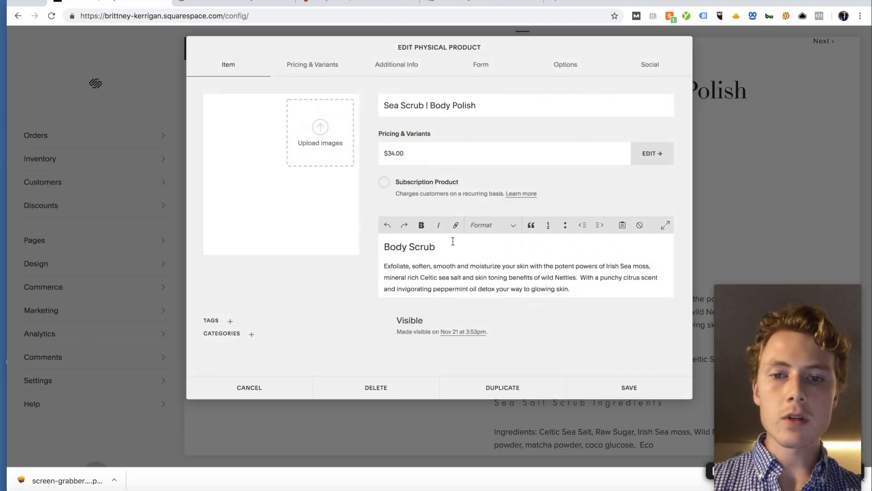
triple_click(449, 246)
left_click(482, 225)
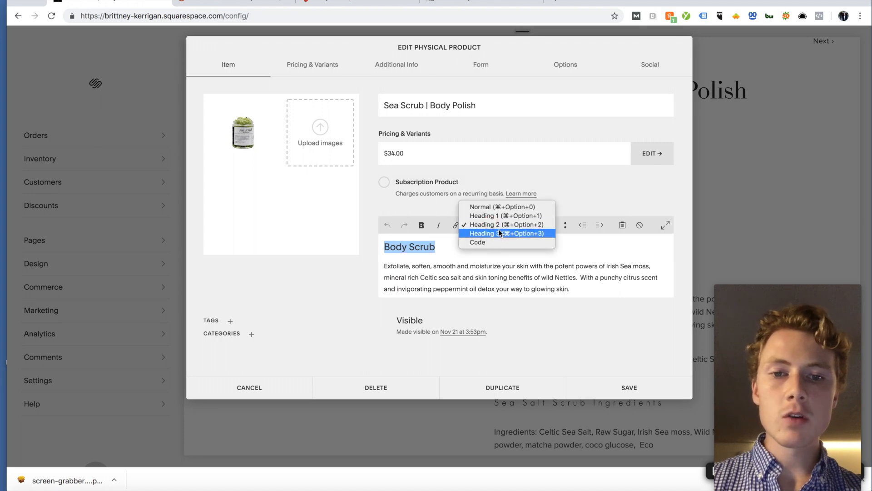
left_click(494, 232)
left_click(640, 389)
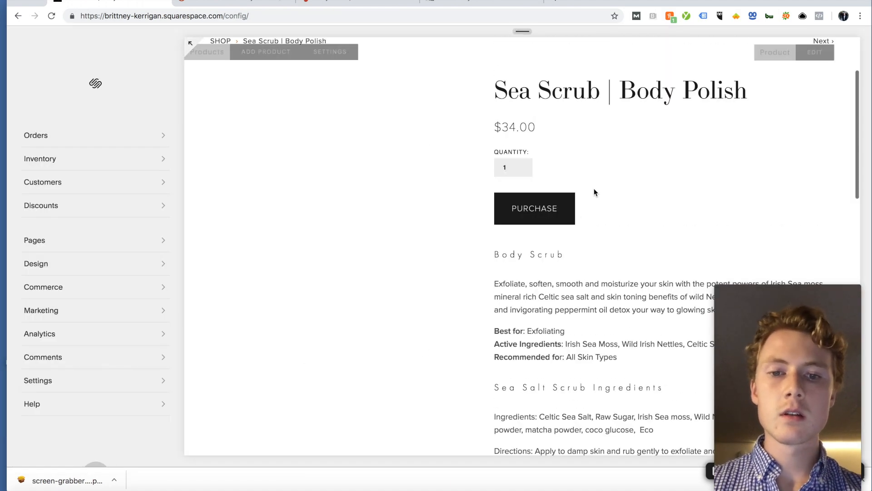
Step: Go from the main dashboard to Design > Site Styles
scroll(556, 279, "down", 1)
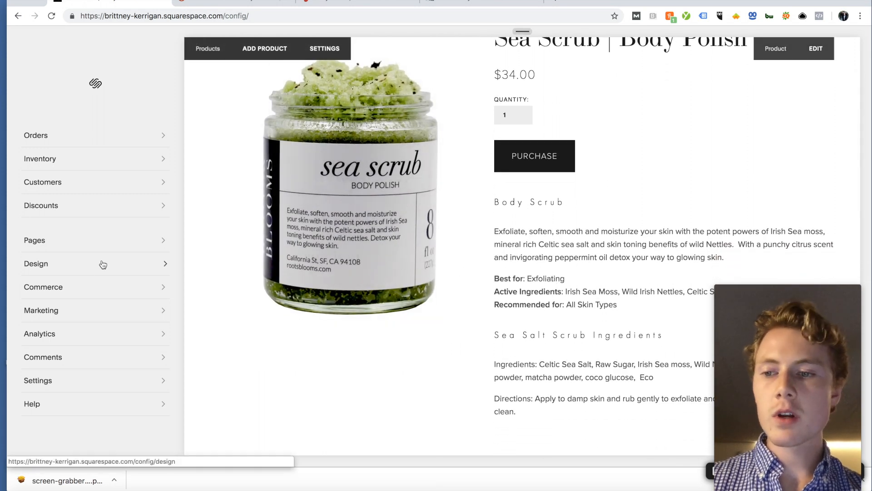
left_click(62, 378)
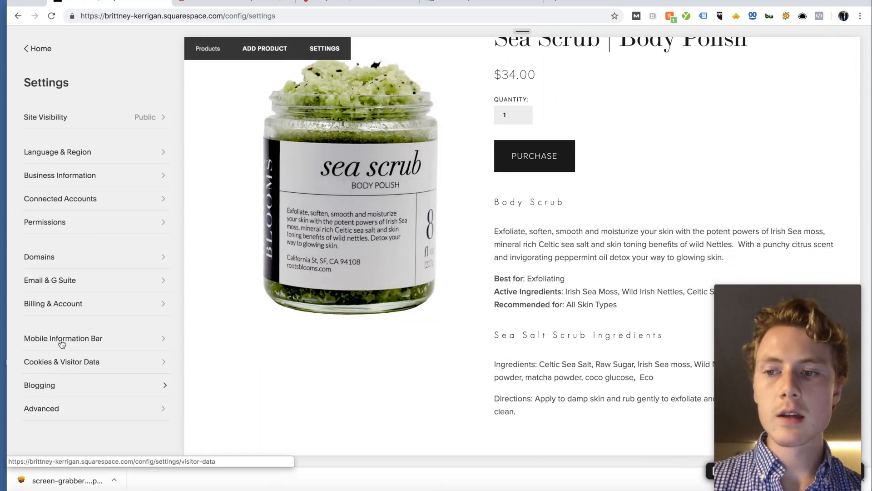
left_click(39, 48)
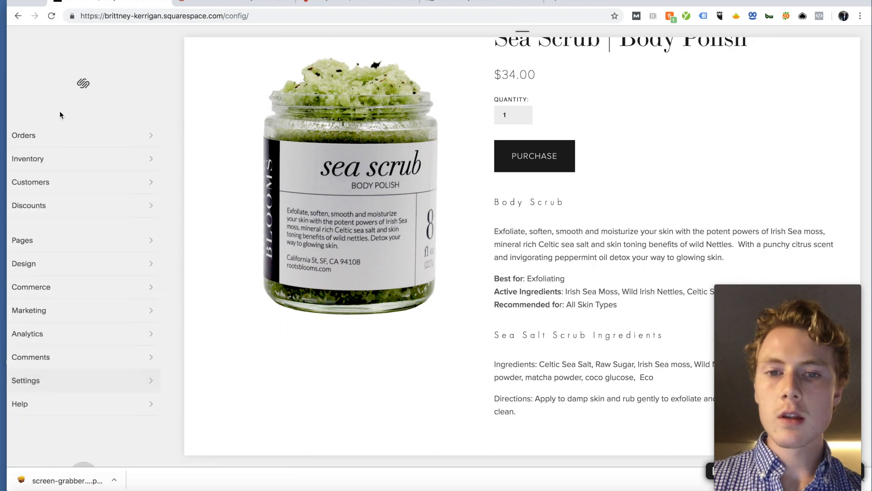
left_click(51, 271)
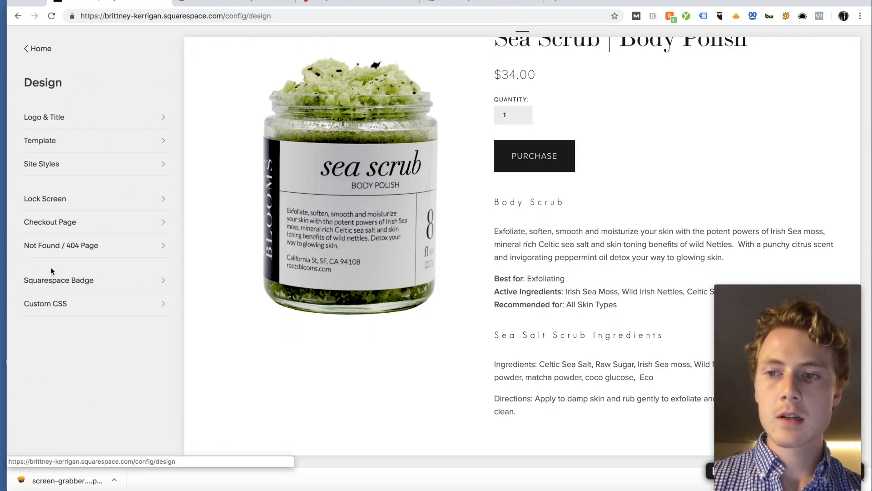
left_click(58, 167)
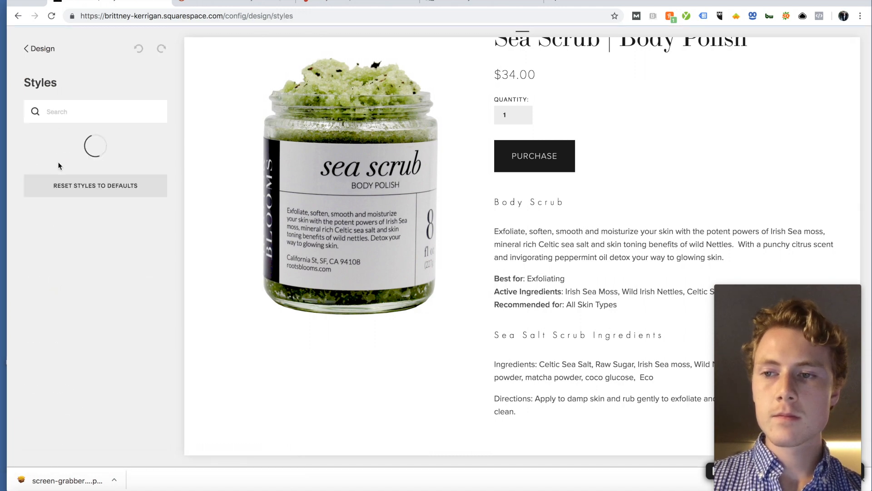
Step: Preview the product excerpt style options, then return to Site Styles
scroll(64, 204, "down", 6)
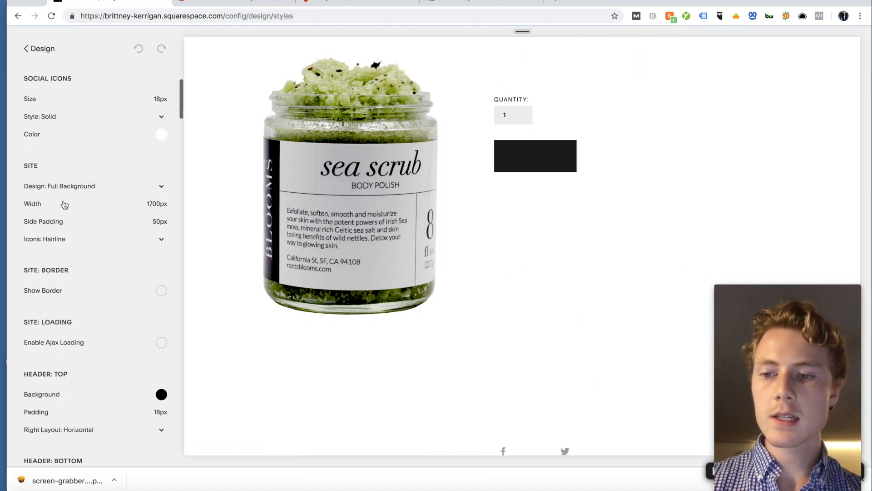
scroll(64, 205, "down", 9)
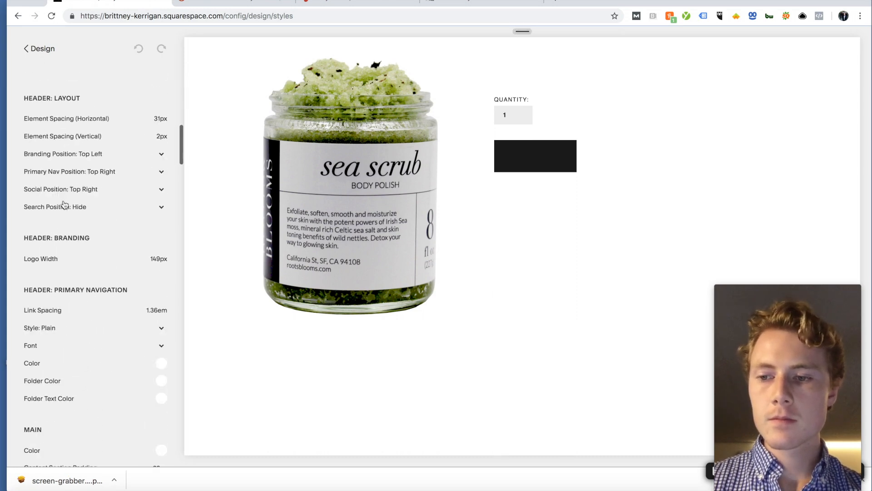
scroll(65, 205, "down", 4)
scroll(64, 204, "down", 3)
scroll(65, 205, "up", 4)
scroll(65, 205, "down", 1)
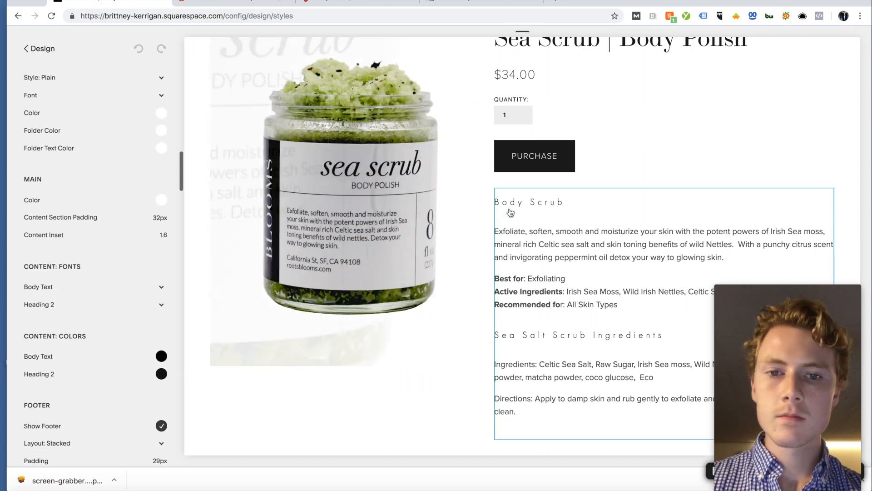
left_click(511, 207)
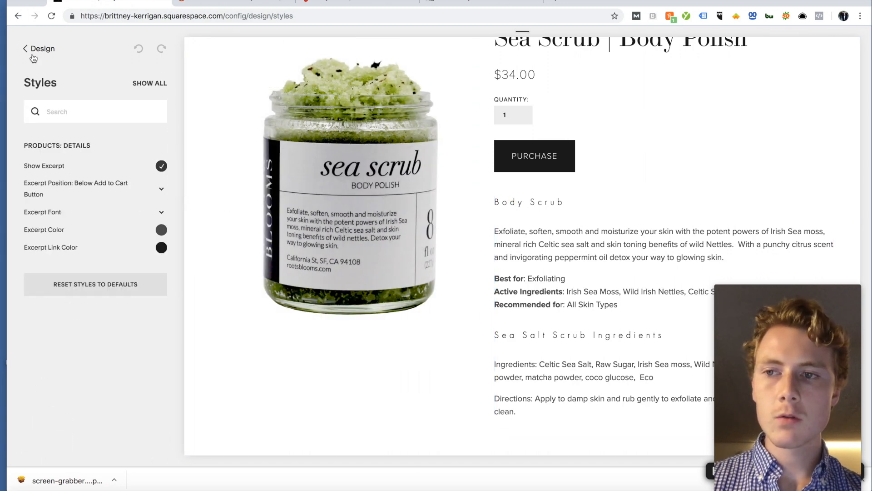
left_click(33, 57)
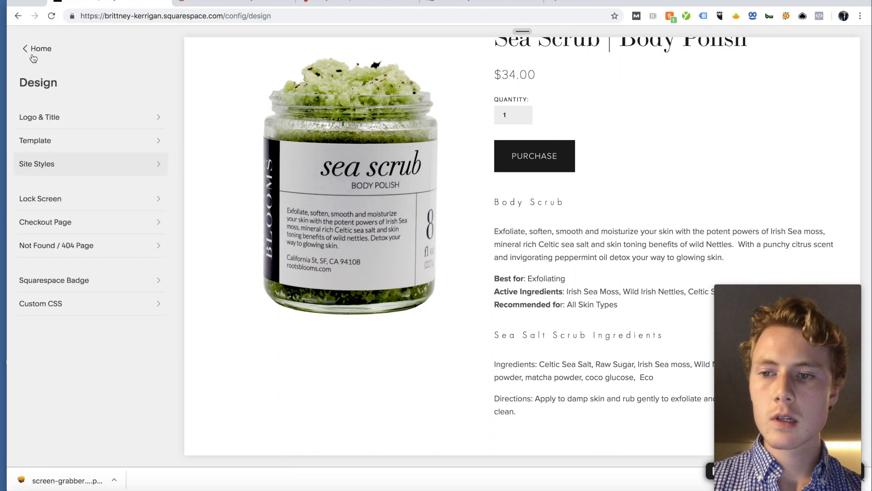
left_click(56, 162)
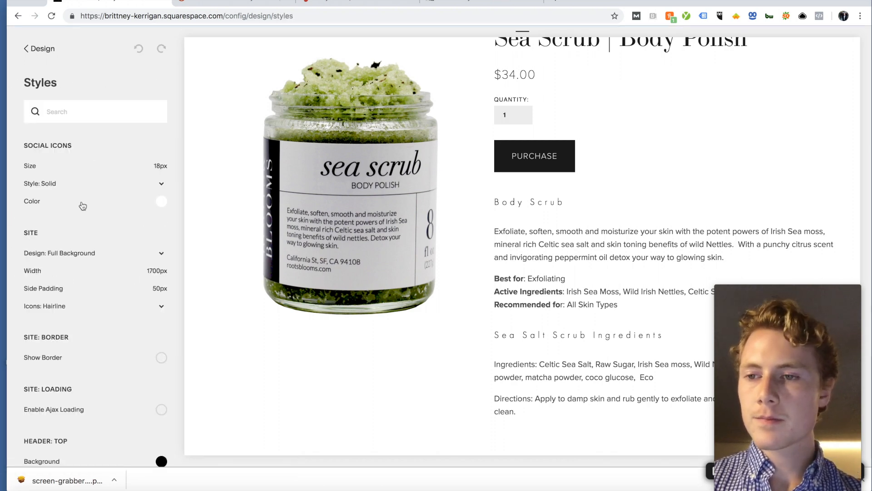
Step: Inspect the Heading 2 font setting, LTC Bodoni 175
scroll(82, 206, "down", 10)
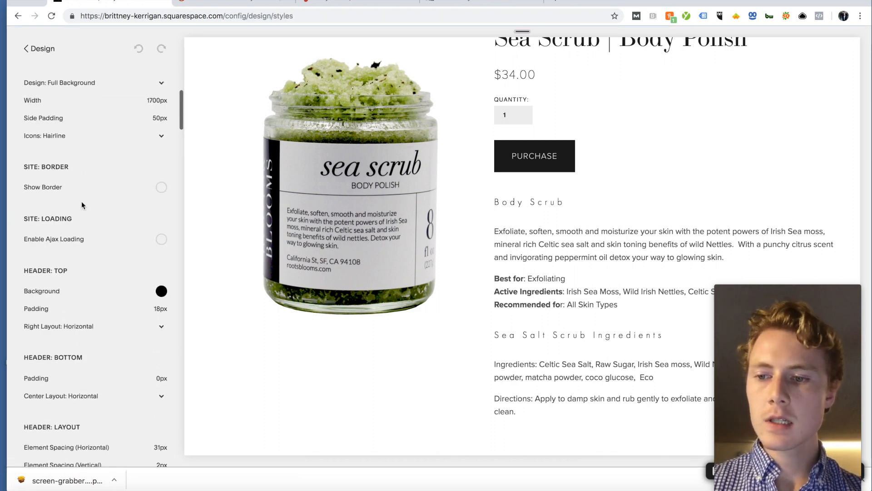
scroll(82, 205, "down", 9)
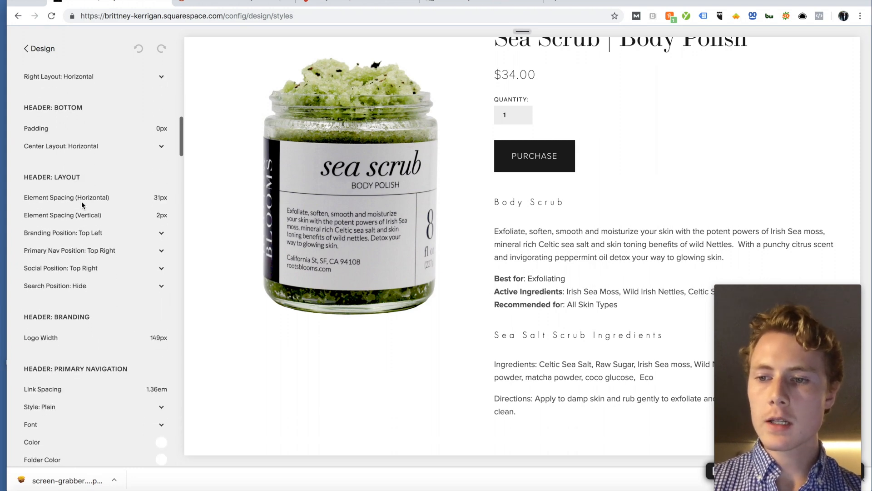
scroll(82, 207, "down", 10)
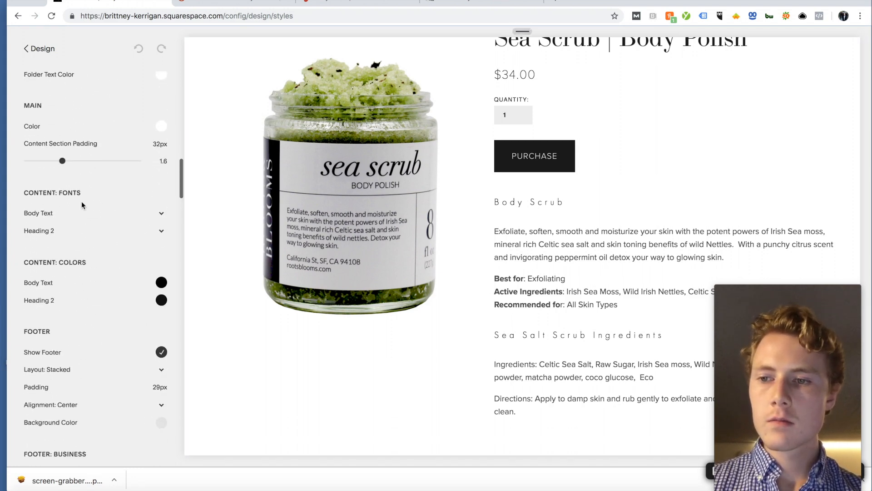
left_click(48, 231)
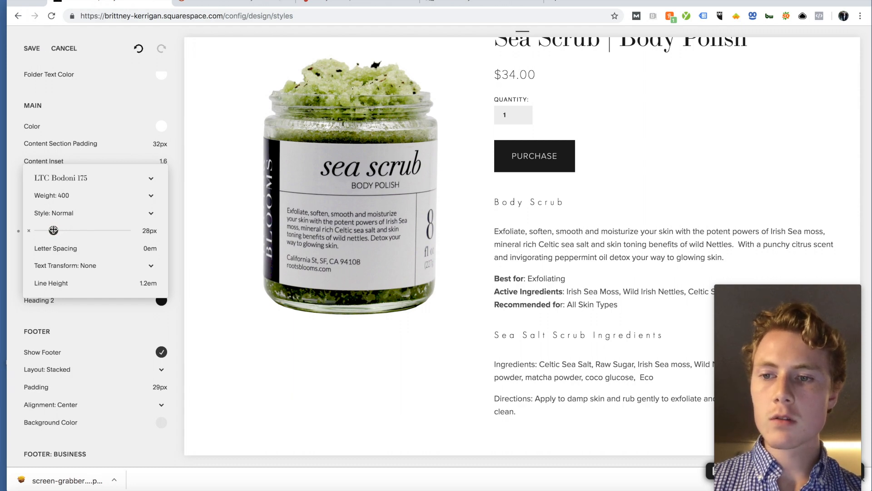
left_click(174, 257)
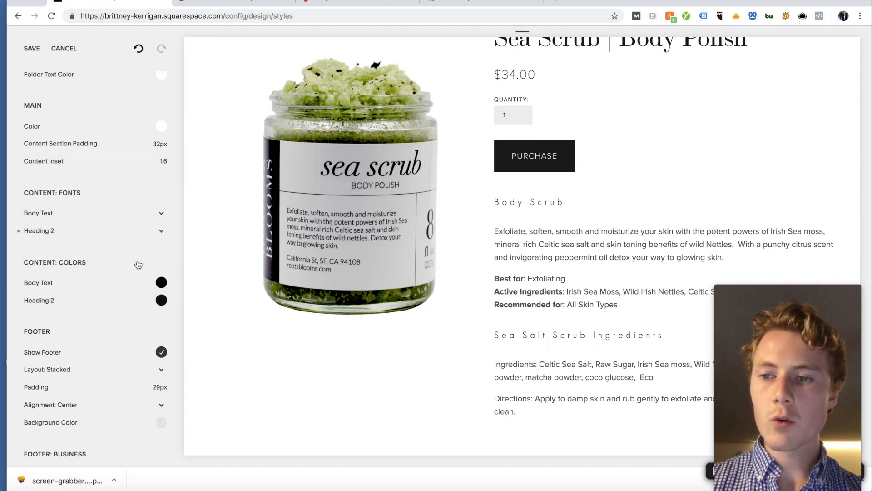
Step: Inspect the Heading 2 colour choices and scroll through the remaining style settings
scroll(97, 263, "down", 1)
scroll(97, 262, "down", 2)
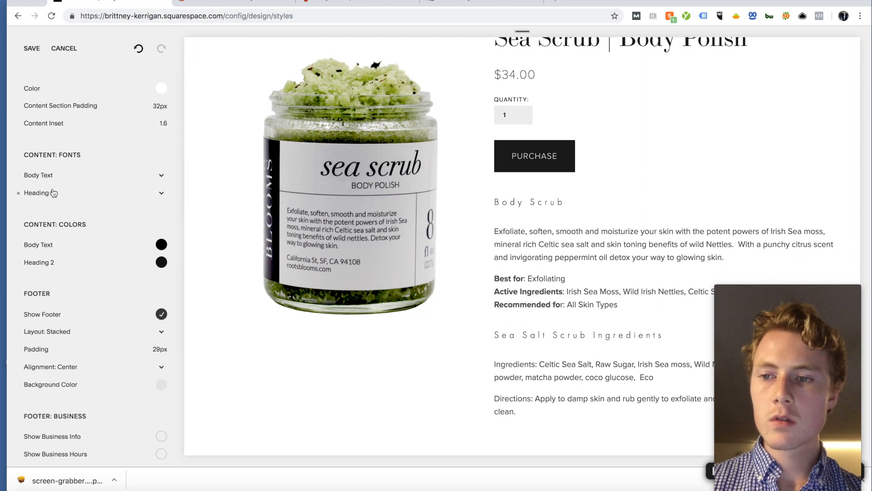
left_click(52, 265)
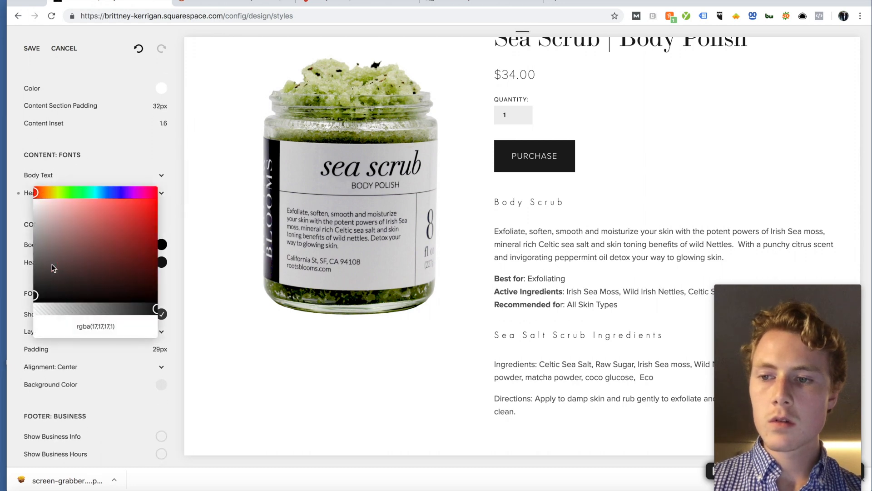
left_click(180, 296)
scroll(153, 243, "down", 2)
scroll(152, 243, "down", 10)
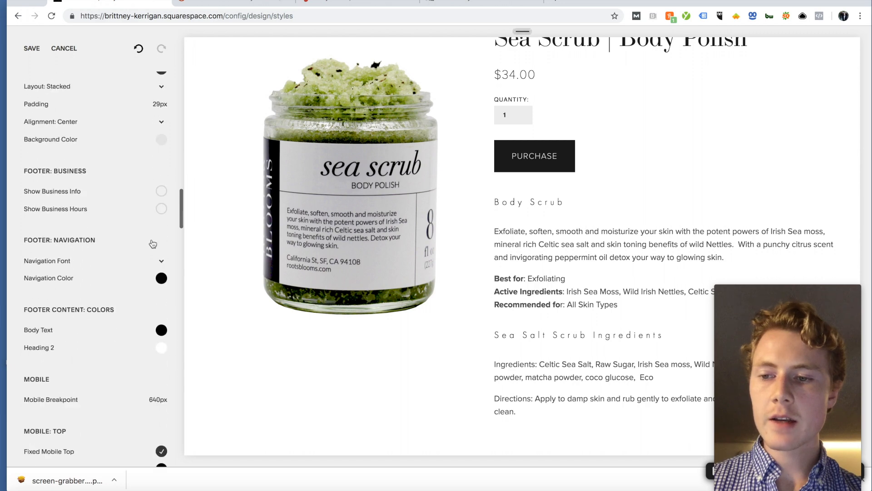
scroll(153, 243, "down", 3)
scroll(125, 271, "down", 11)
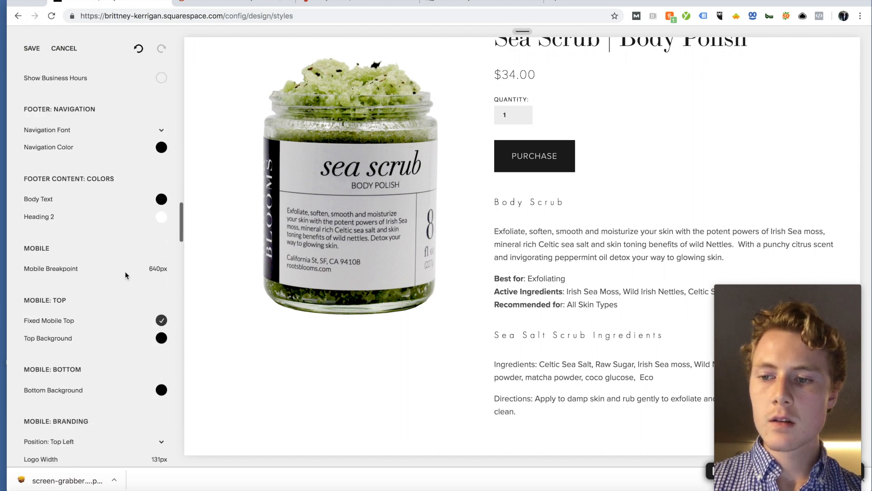
scroll(124, 275, "down", 20)
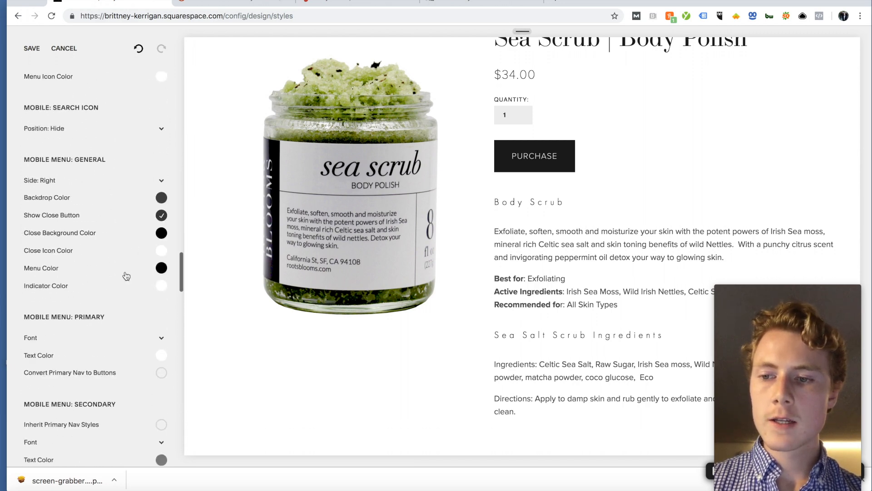
scroll(125, 275, "down", 18)
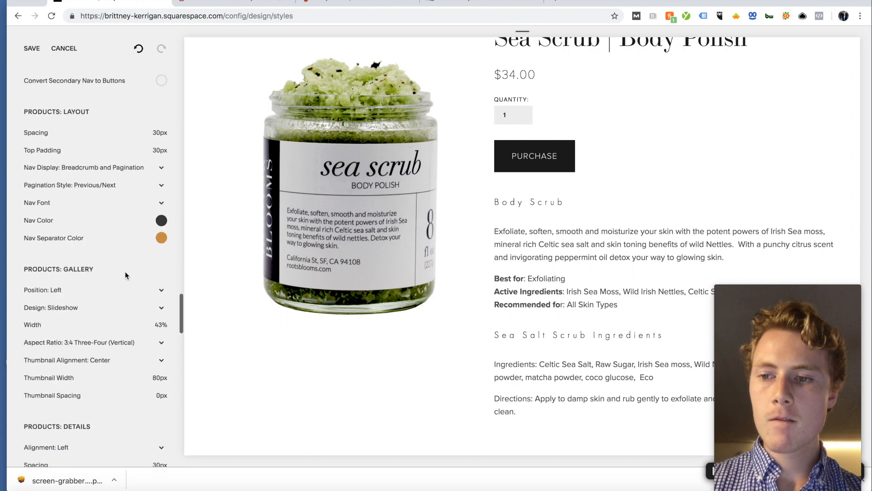
scroll(126, 276, "down", 20)
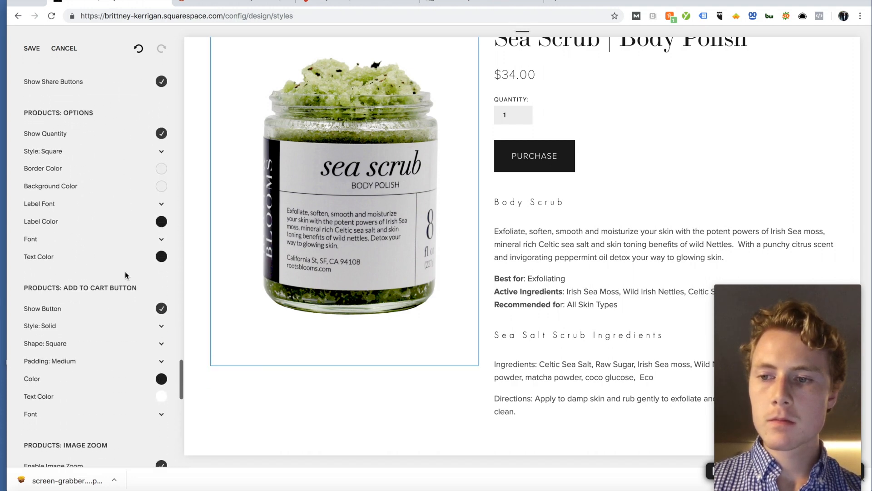
scroll(126, 276, "down", 18)
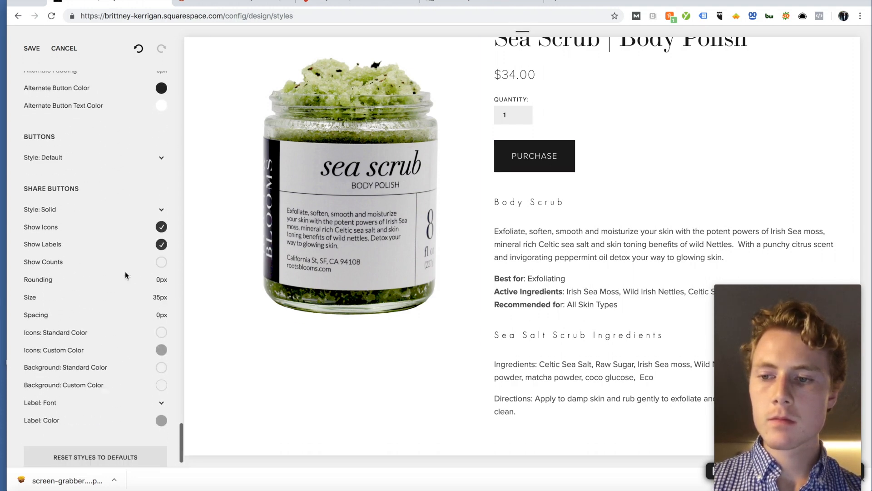
scroll(126, 275, "up", 20)
Step: Check the Body Text font, save the site styles, and show the Products: Details excerpt options
scroll(126, 275, "up", 20)
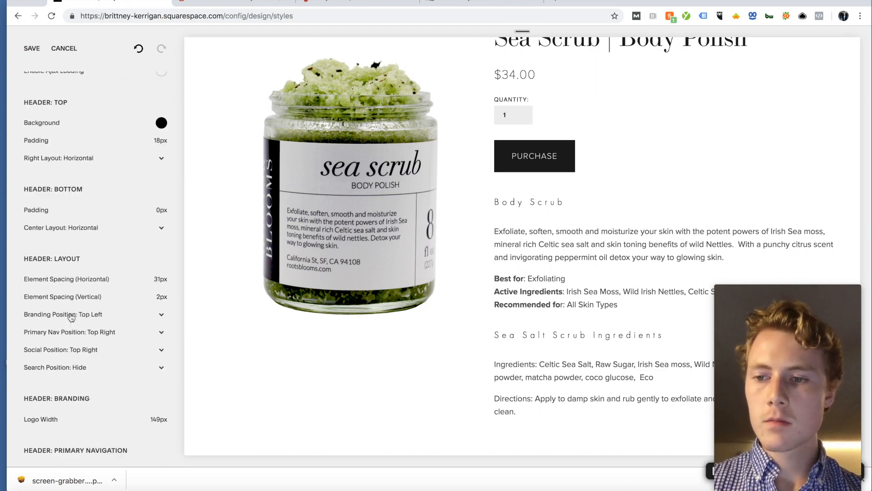
scroll(70, 246, "up", 8)
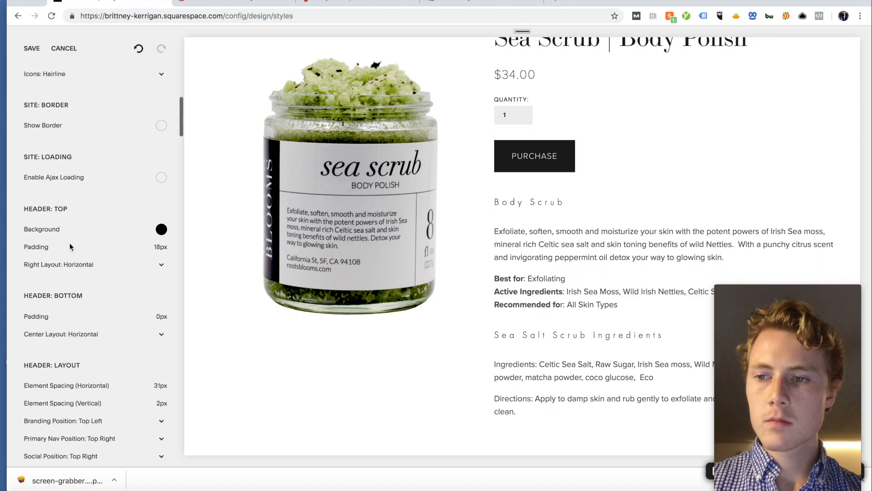
scroll(69, 242, "down", 10)
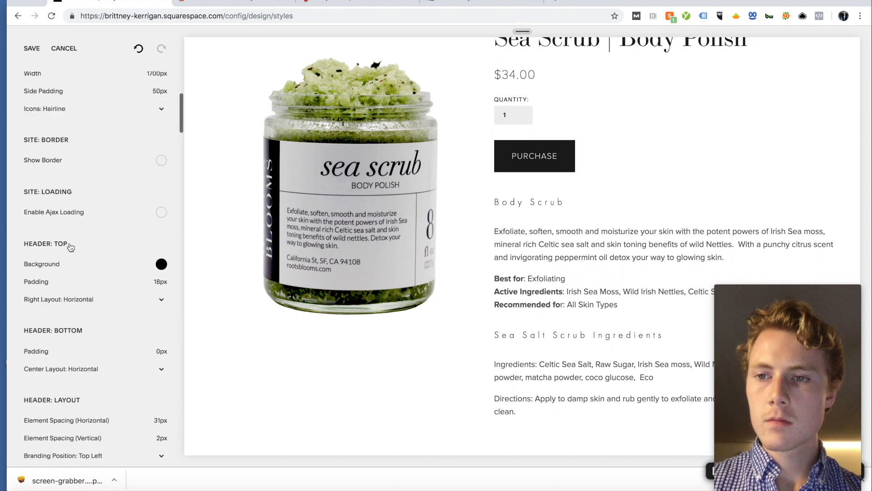
scroll(69, 245, "down", 5)
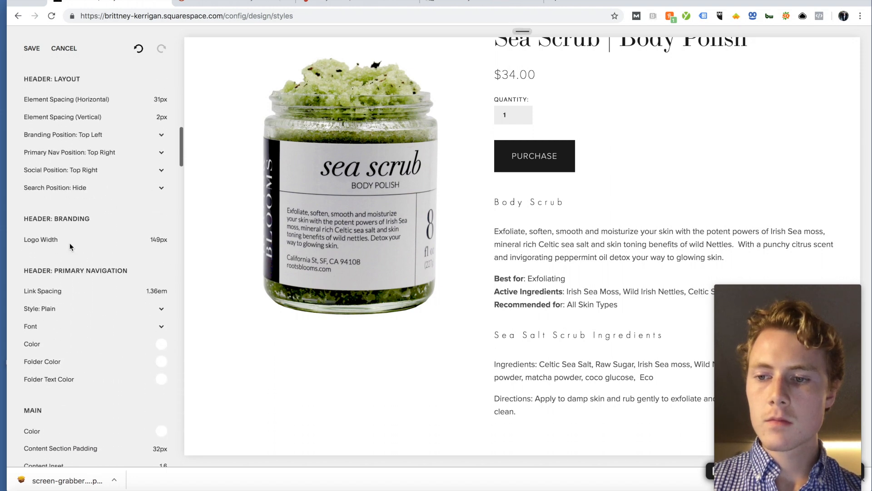
scroll(70, 313, "down", 6)
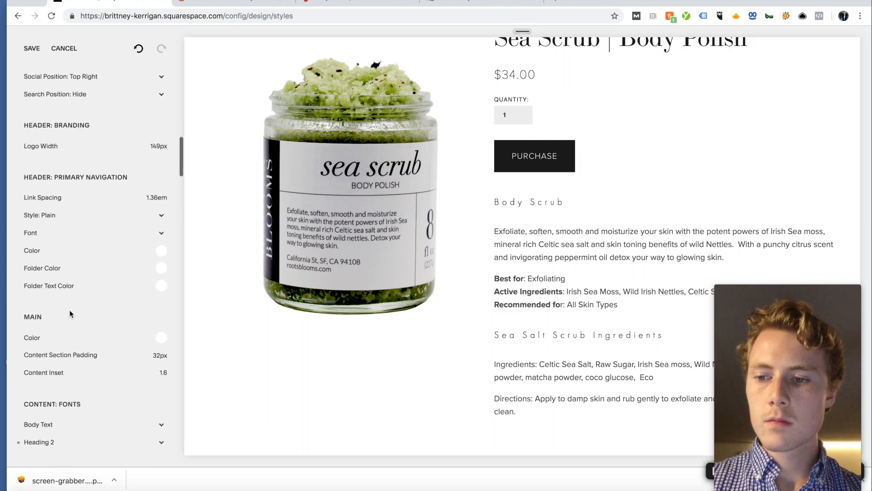
left_click(63, 361)
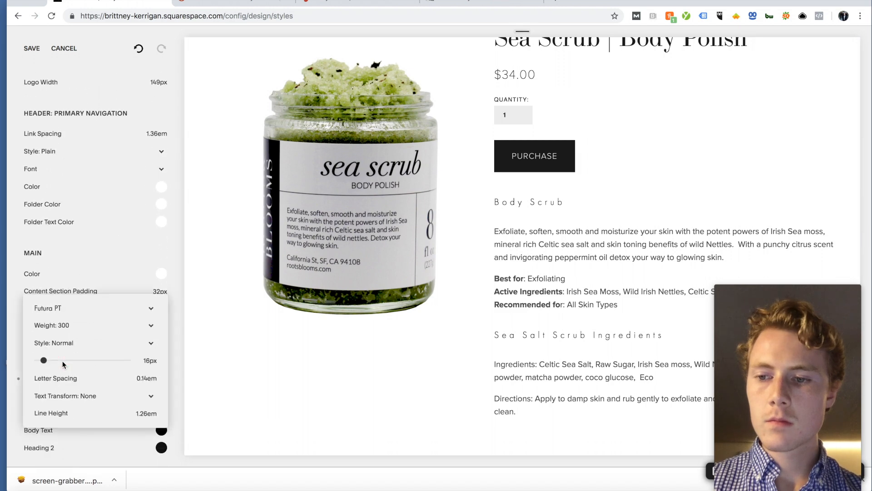
left_click(28, 47)
left_click(27, 47)
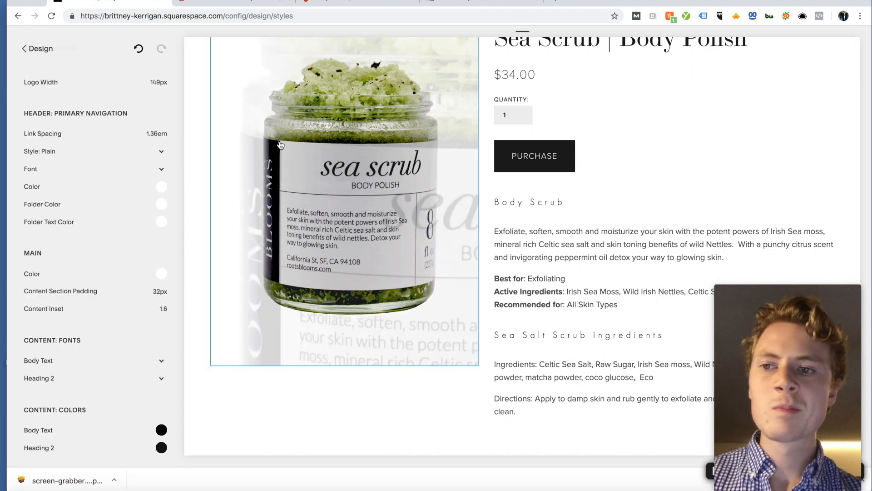
left_click(623, 225)
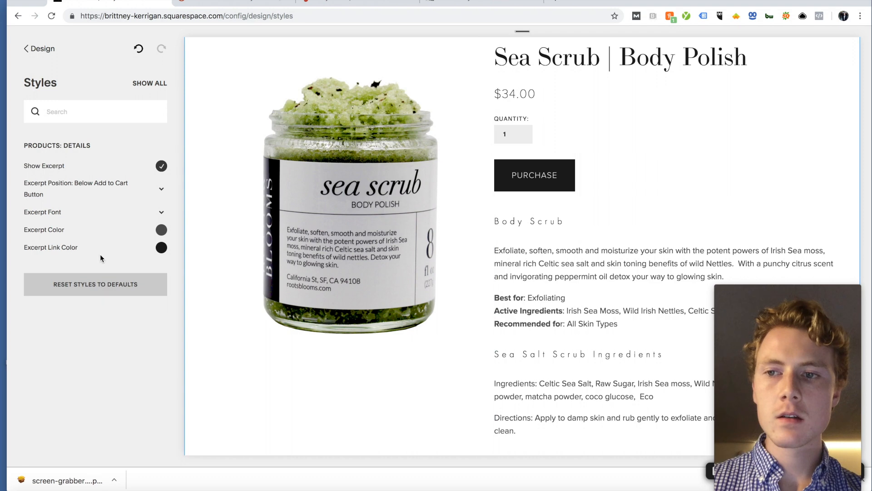
Step: Make the Body Scrub line a Heading 2 in the product description and save
scroll(574, 209, "up", 3)
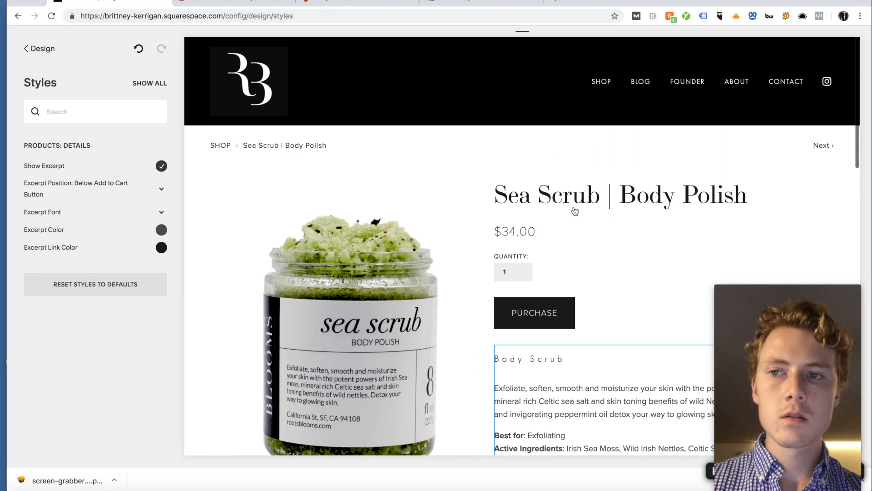
left_click(40, 48)
left_click(41, 49)
scroll(467, 230, "down", 3)
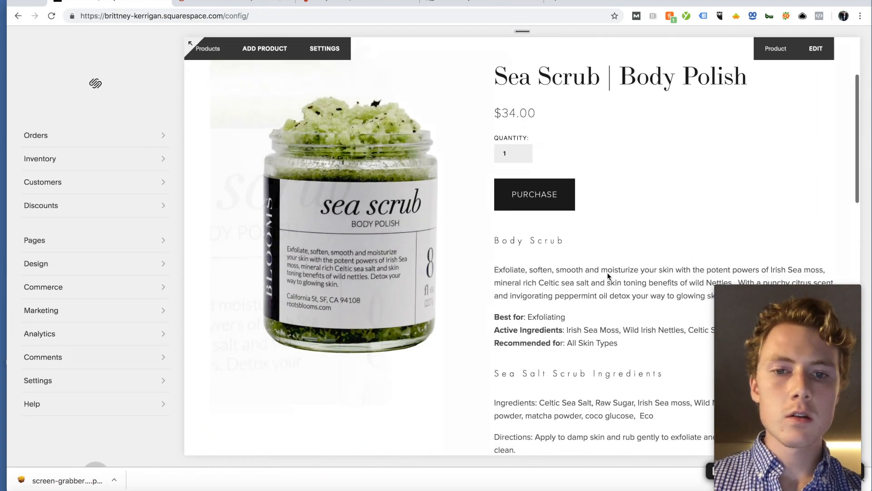
scroll(606, 274, "down", 2)
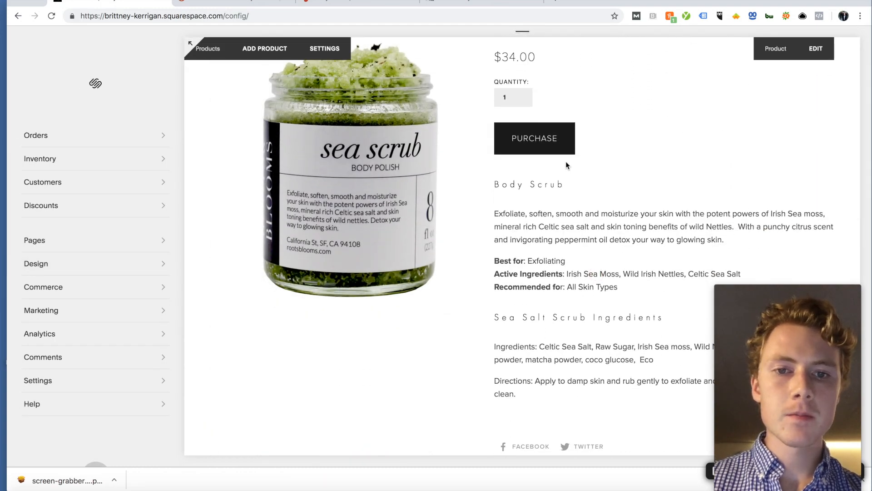
left_click(816, 50)
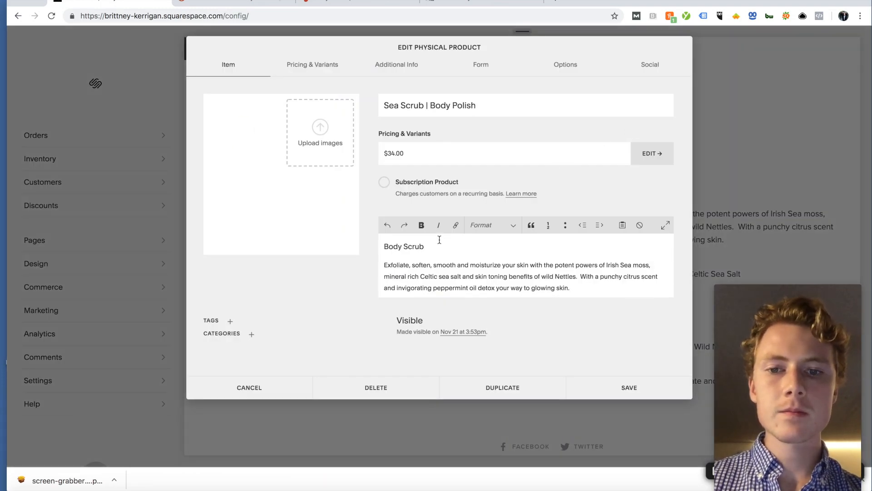
triple_click(431, 247)
left_click(491, 225)
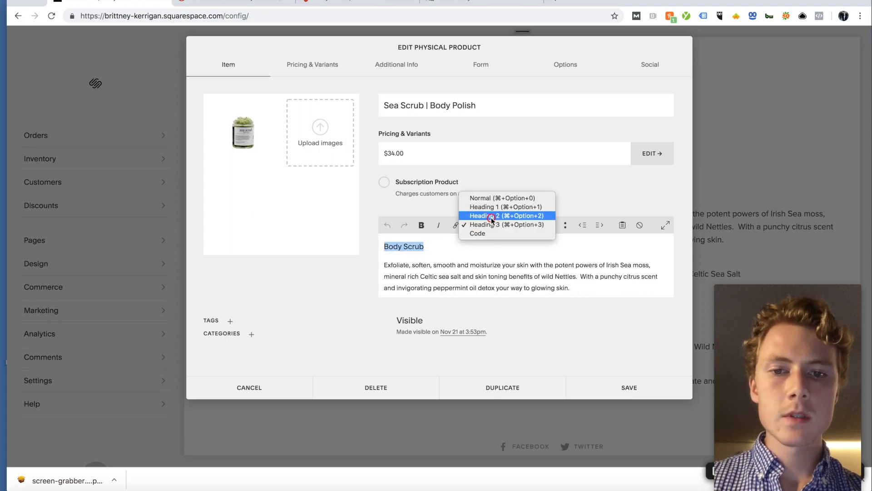
left_click(488, 217)
scroll(477, 254, "down", 5)
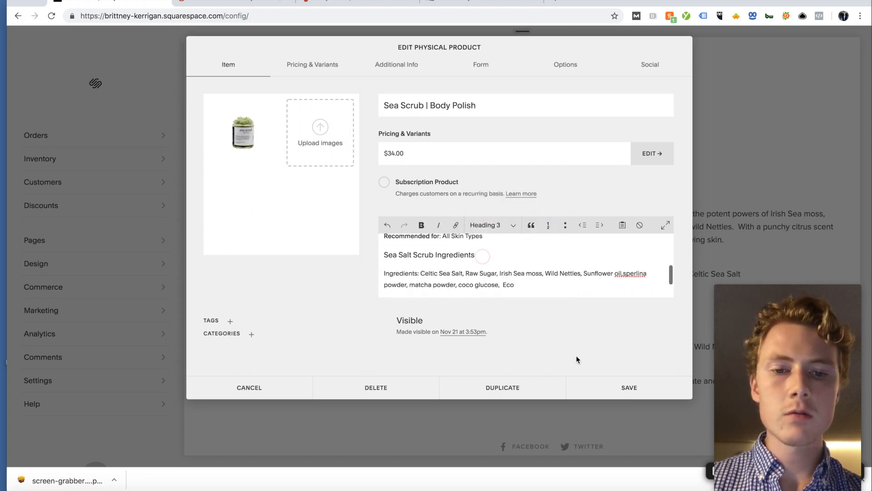
left_click(619, 388)
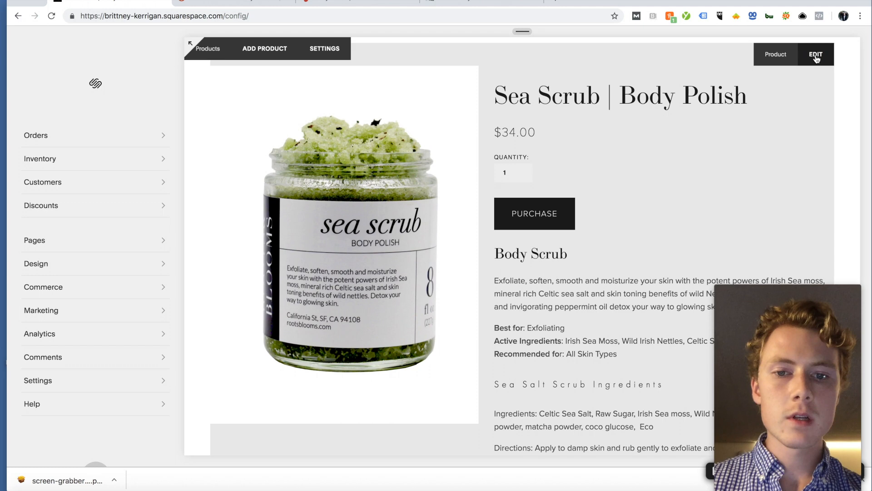
Step: Reopen the Sea Scrub | Body Polish product and save it again
left_click(816, 55)
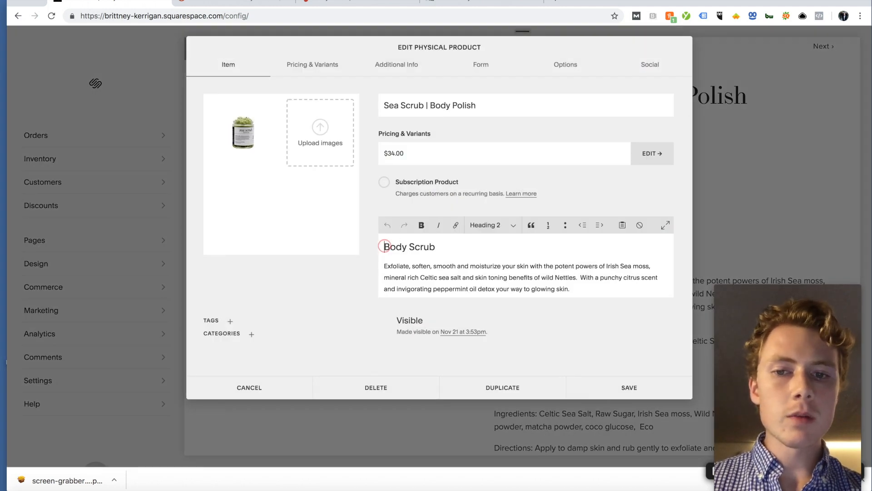
left_click(644, 387)
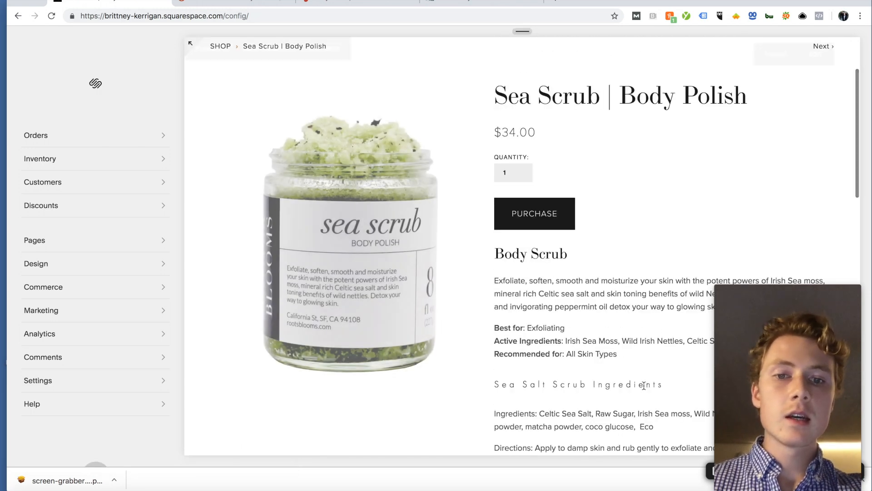
mouse_move(495, 98)
left_mouse_down()
mouse_move(739, 109)
mouse_move(494, 99)
left_mouse_up()
left_click(752, 111)
left_click(498, 98)
scroll(500, 101, "down", 2)
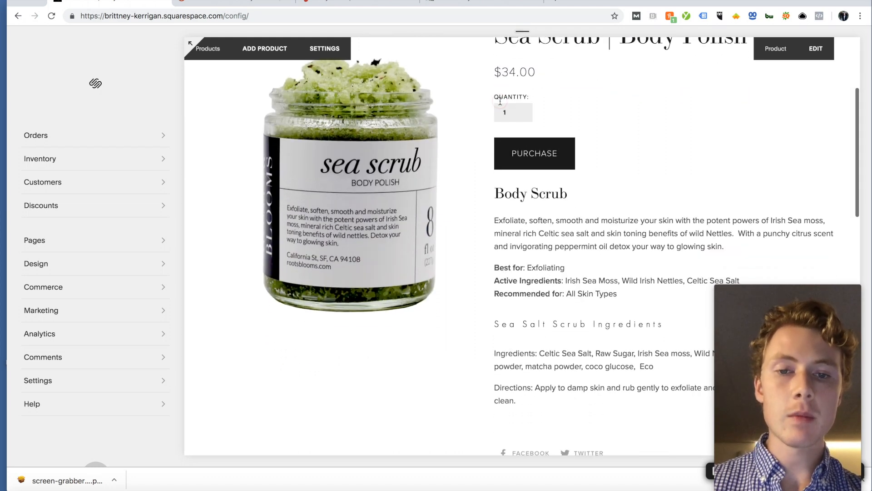
scroll(500, 101, "down", 3)
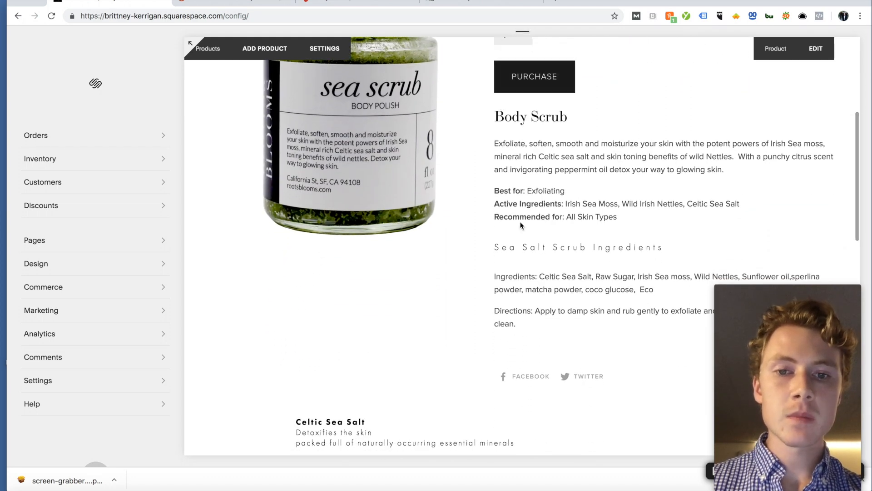
left_click_drag(497, 116, 557, 117)
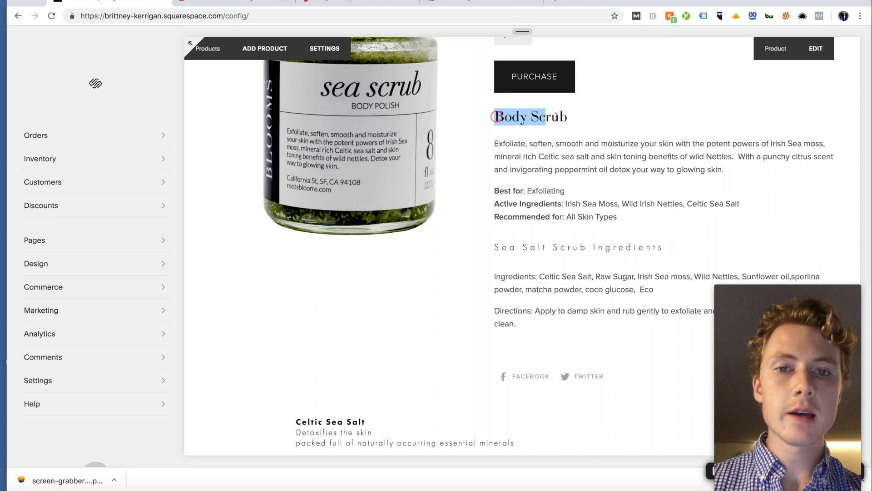
left_click(491, 261)
left_click_drag(492, 248, 668, 245)
left_click(667, 255)
scroll(672, 262, "down", 2)
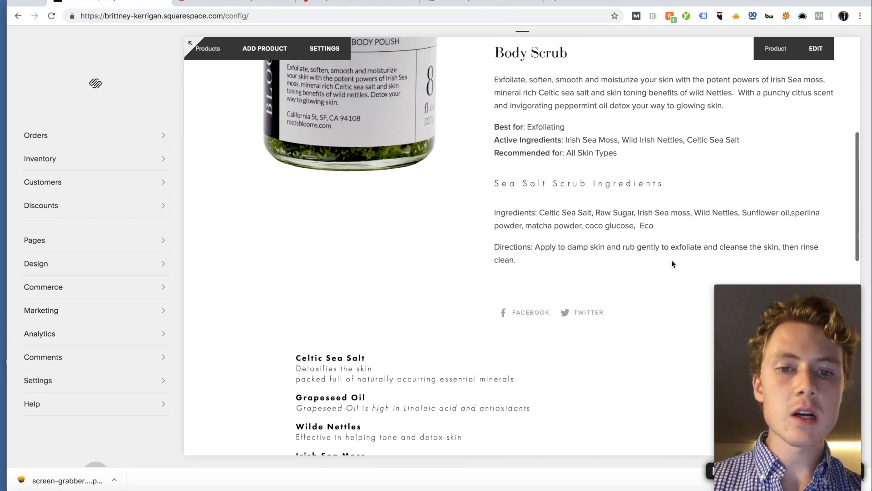
left_click_drag(598, 261, 492, 197)
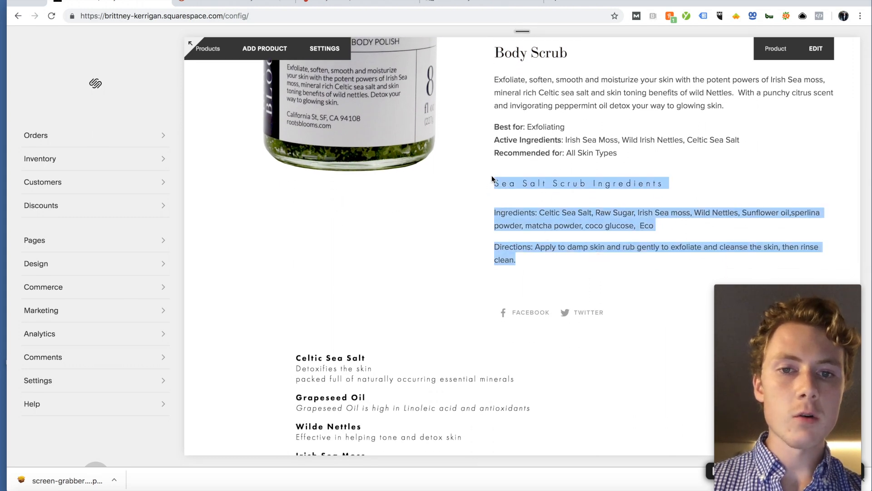
left_click(492, 175)
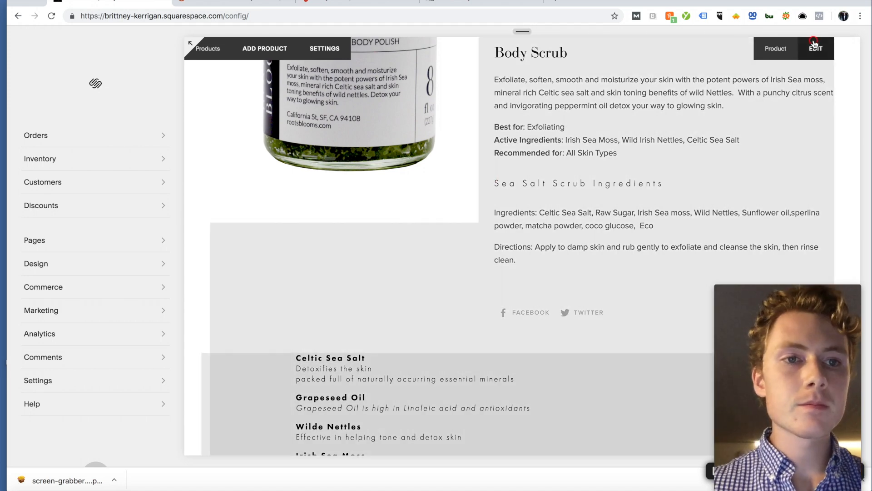
Step: Add a Heading 3 line reading 'How to Use Body Scrub' after the ingredients list
left_click(814, 48)
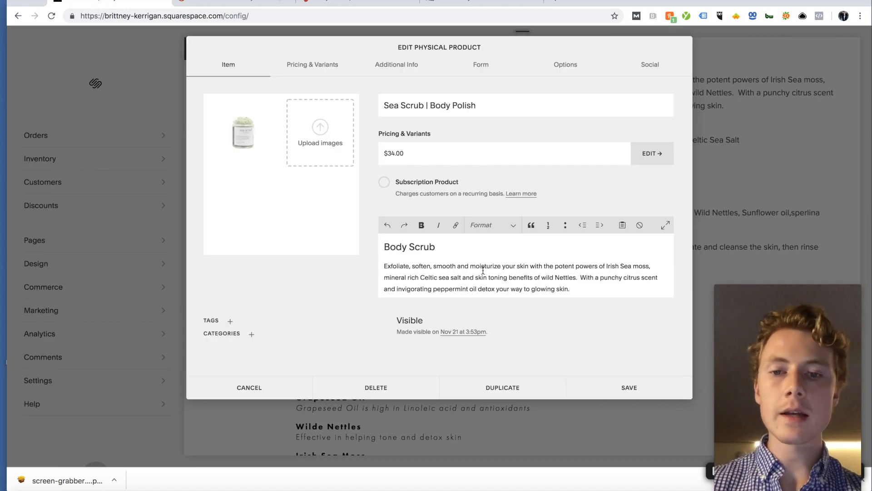
scroll(482, 268, "down", 5)
scroll(483, 270, "down", 1)
left_click(527, 251)
key("Return")
left_click(485, 225)
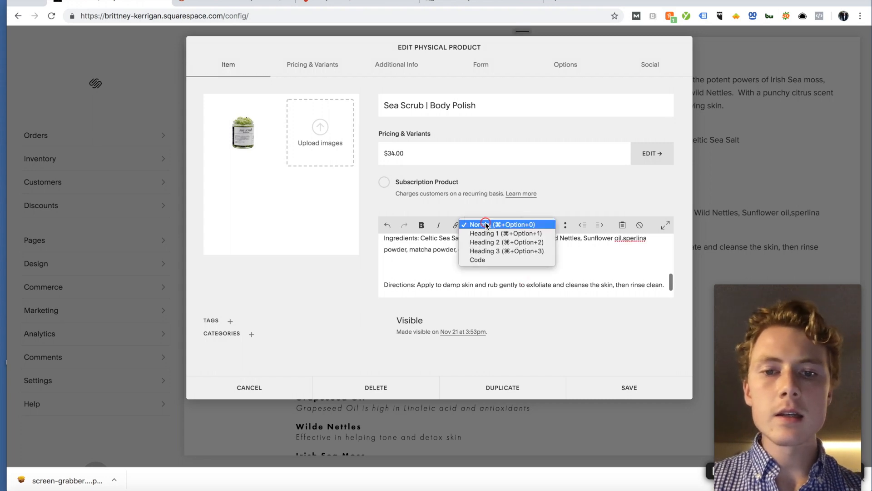
left_click(506, 250)
type("Body")
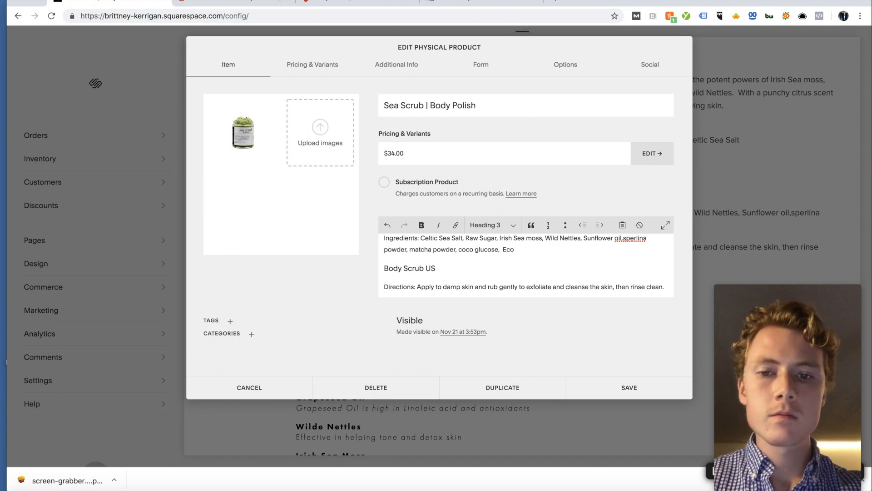
type(" Scrub Uses")
left_click_drag(450, 270, 375, 268)
type("How to Use")
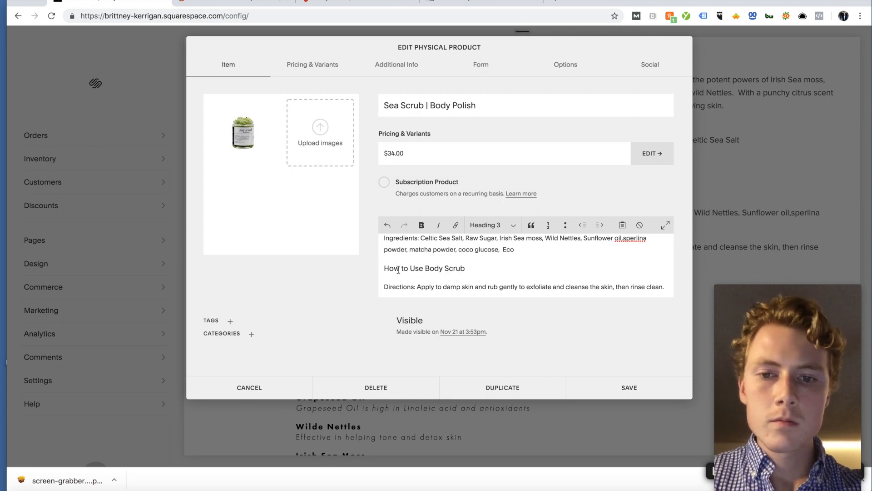
Step: Make 'Sea Salt Scrub Ingredients' and 'How to Use Body Scrub' Heading 2, then save the description
scroll(398, 270, "up", 5)
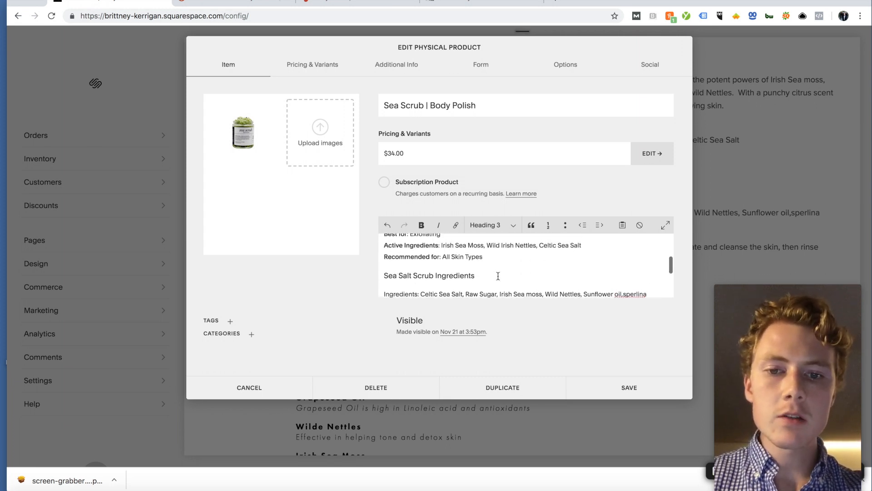
left_click_drag(498, 276, 365, 276)
left_click(493, 226)
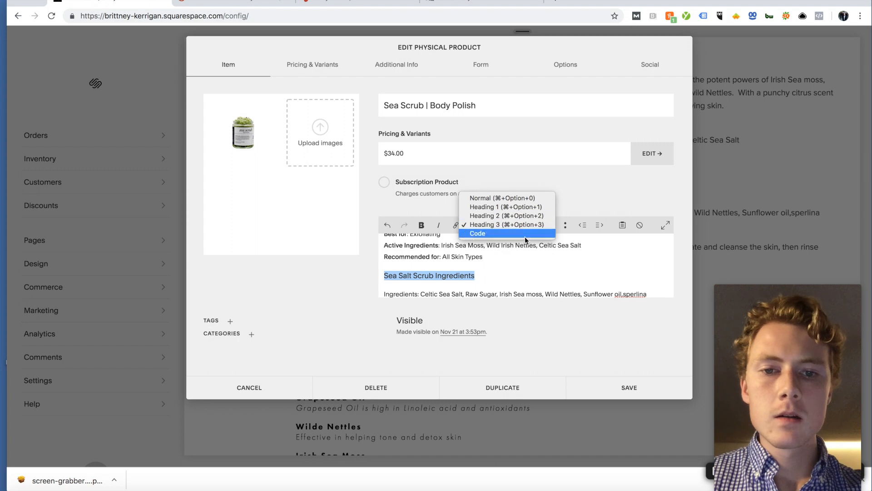
left_click(514, 215)
scroll(496, 267, "down", 5)
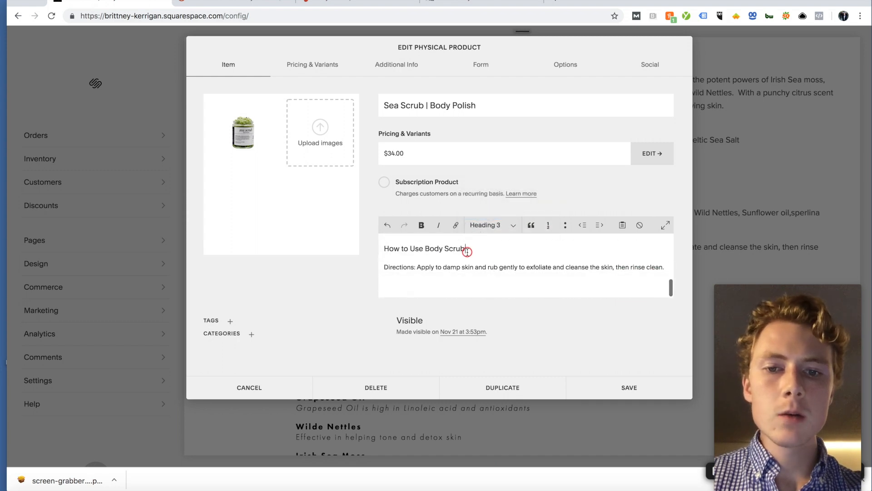
key("alt+shift+Left")
key("alt+shift+Left")
key("alt+shift+Left")
key("alt+shift+Left")
key("alt+shift+Left")
left_click(485, 225)
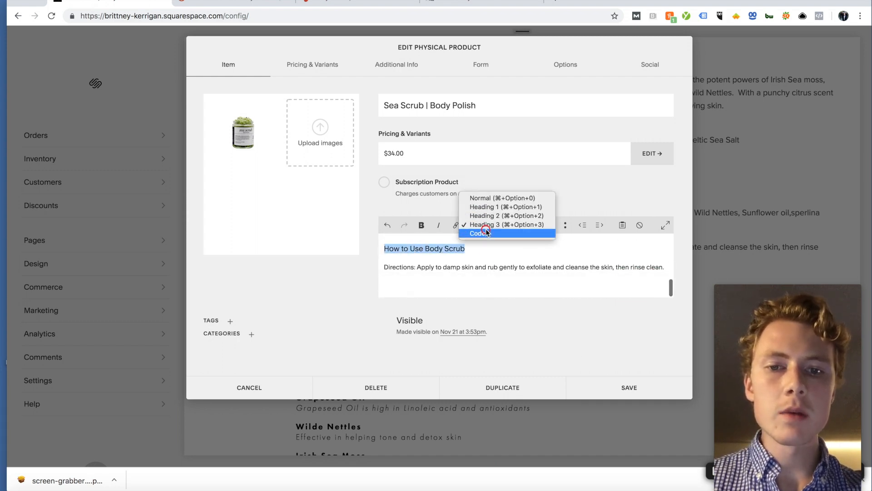
left_click(496, 216)
left_click(645, 386)
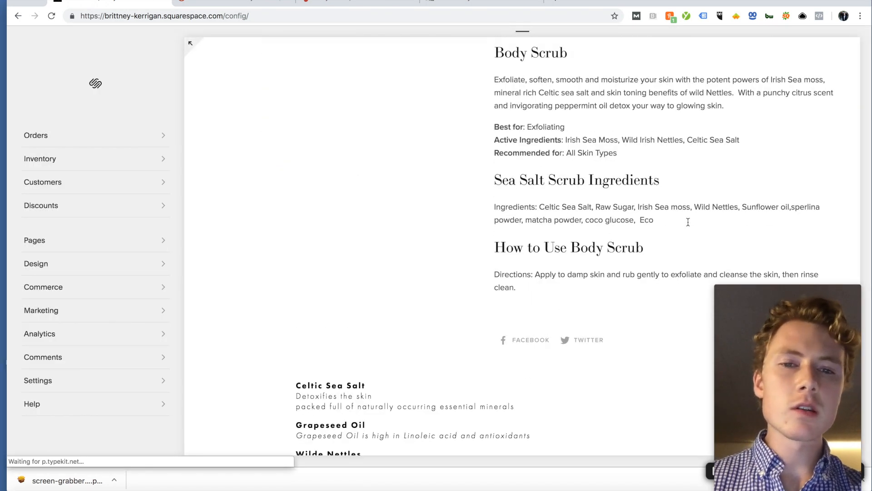
Step: Check the three new headings on the saved Sea Scrub page, then return to KWFinder's body scrub results
left_click_drag(645, 292, 495, 292)
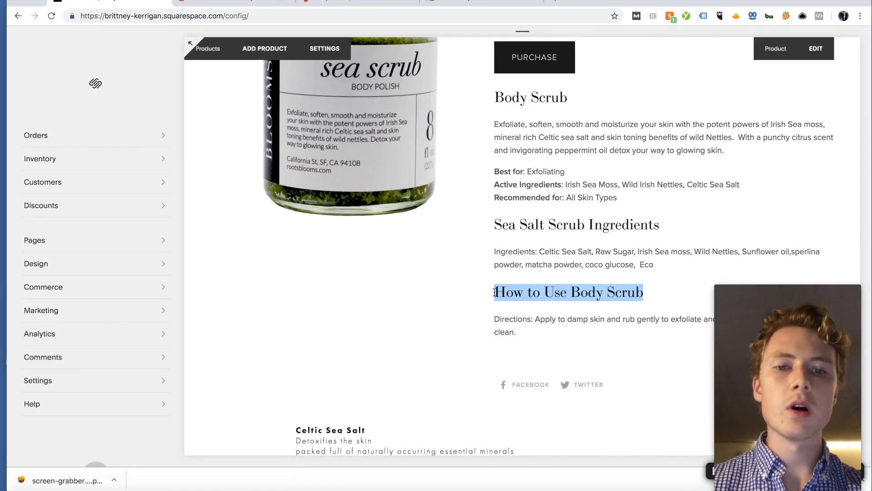
left_click(495, 292)
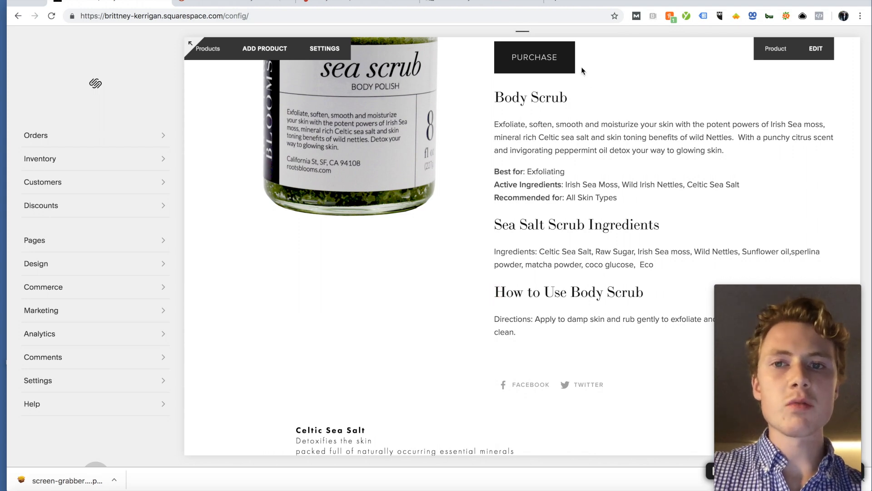
scroll(540, 152, "up", 3)
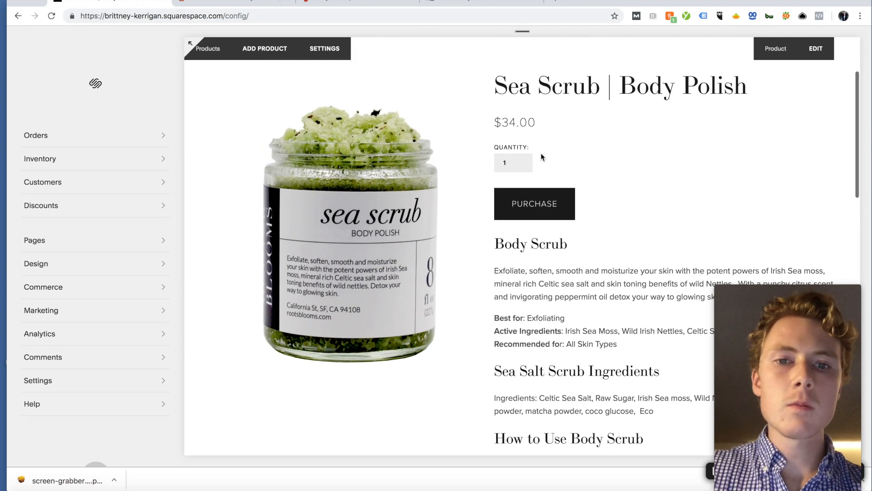
scroll(536, 114, "down", 1)
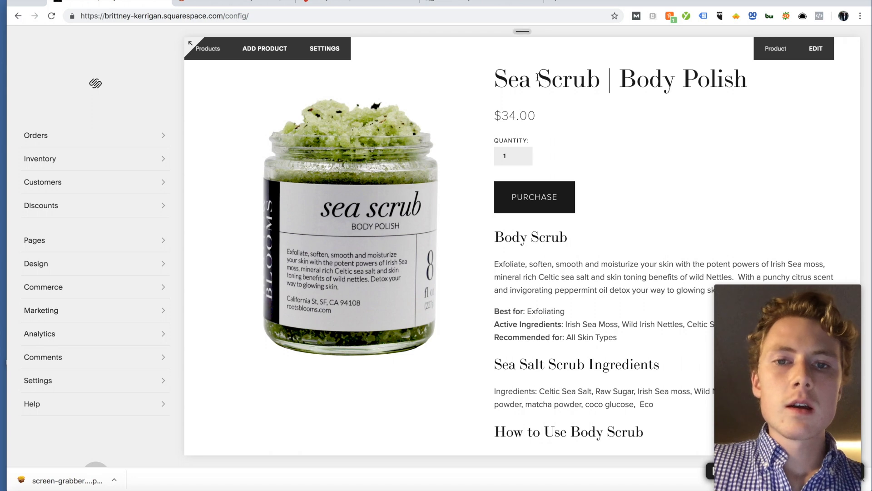
left_click_drag(495, 236, 605, 233)
left_click(617, 232)
scroll(526, 234, "down", 3)
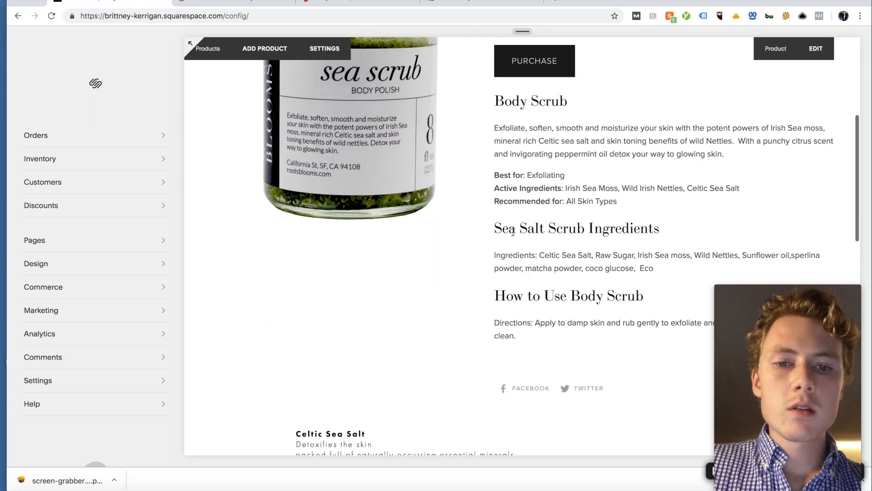
left_click_drag(493, 230, 587, 232)
left_click(490, 299)
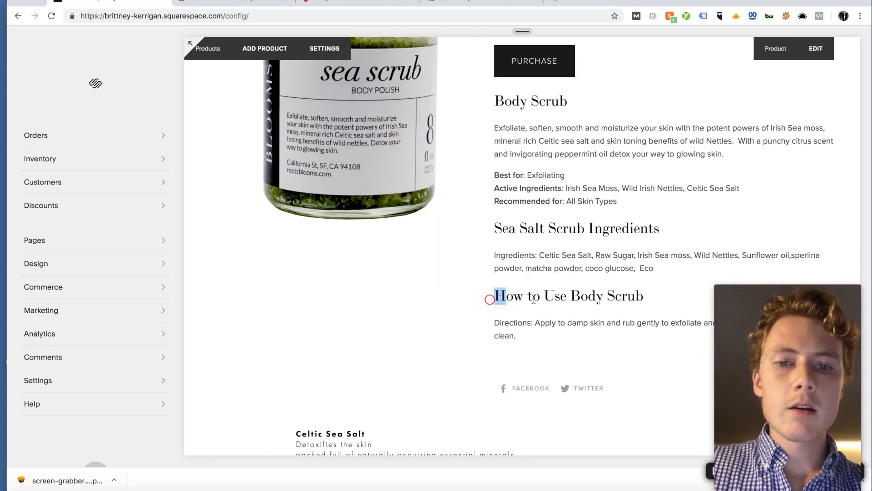
left_click_drag(517, 299, 645, 302)
left_click(642, 300)
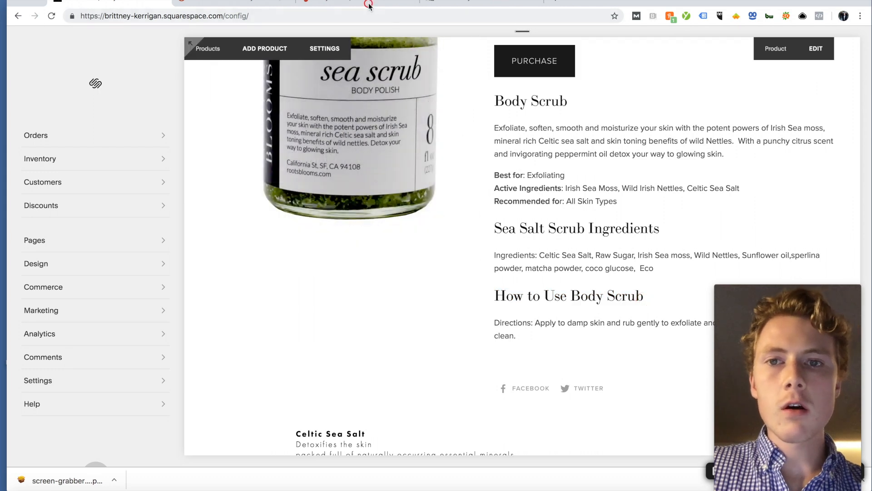
left_click(339, 2)
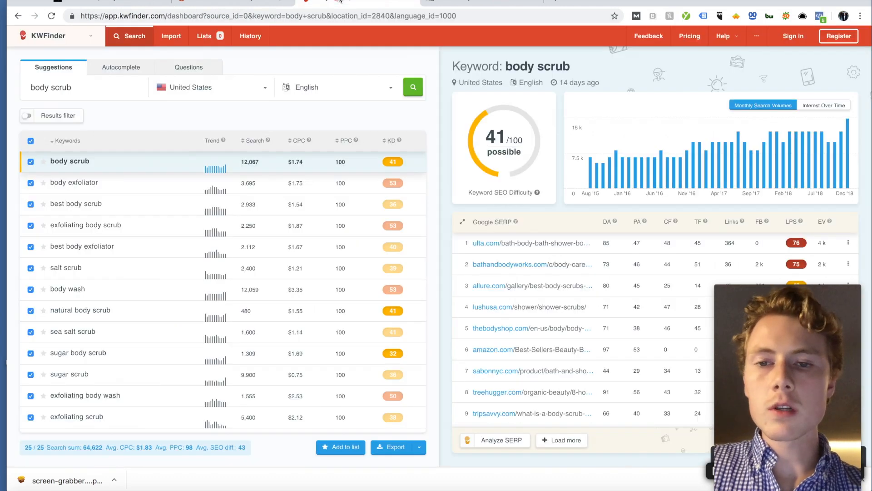
Step: Review SEMrush's body scrub keyword list, including 'how to use body scrub' at 1,300 monthly searches
left_click(261, 2)
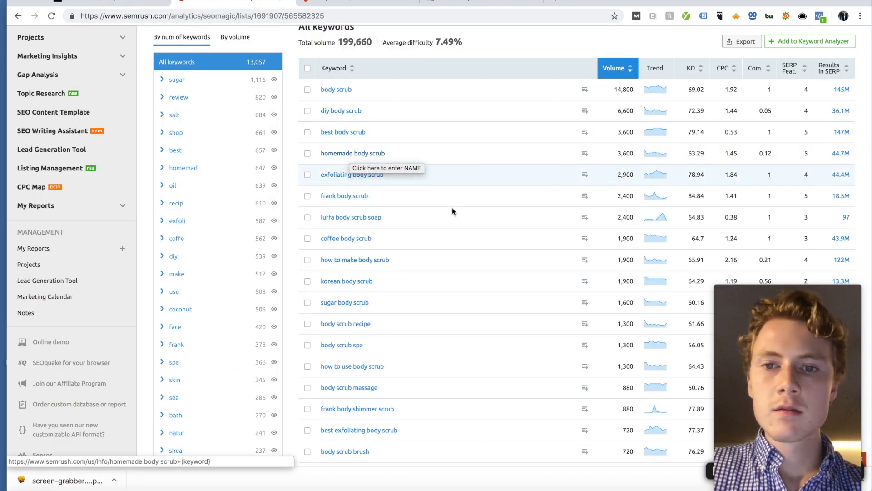
scroll(456, 212, "down", 1)
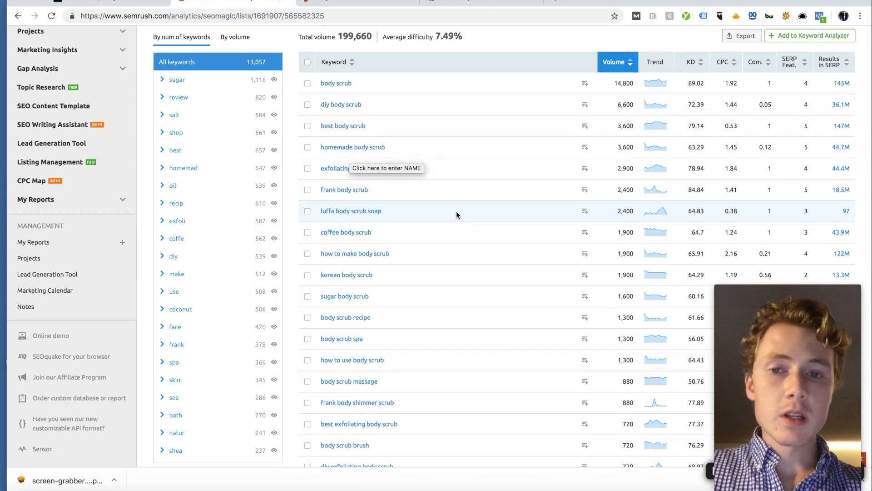
scroll(456, 211, "down", 3)
scroll(456, 211, "up", 5)
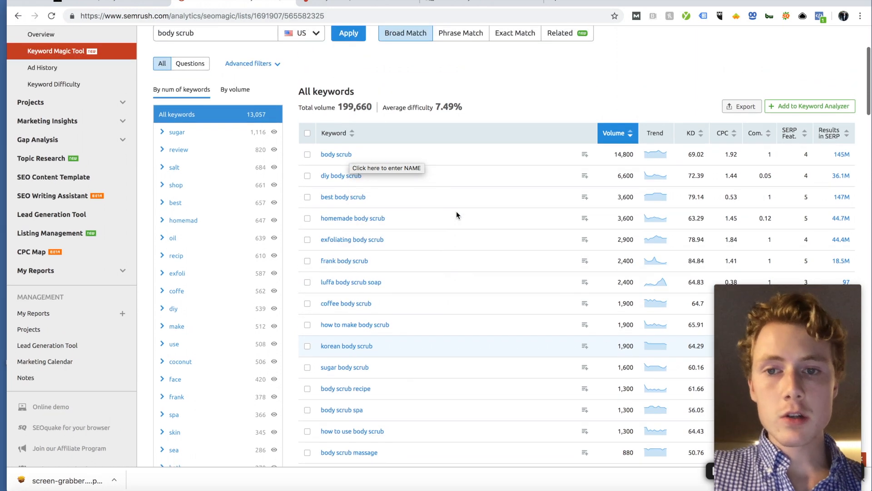
scroll(456, 211, "down", 4)
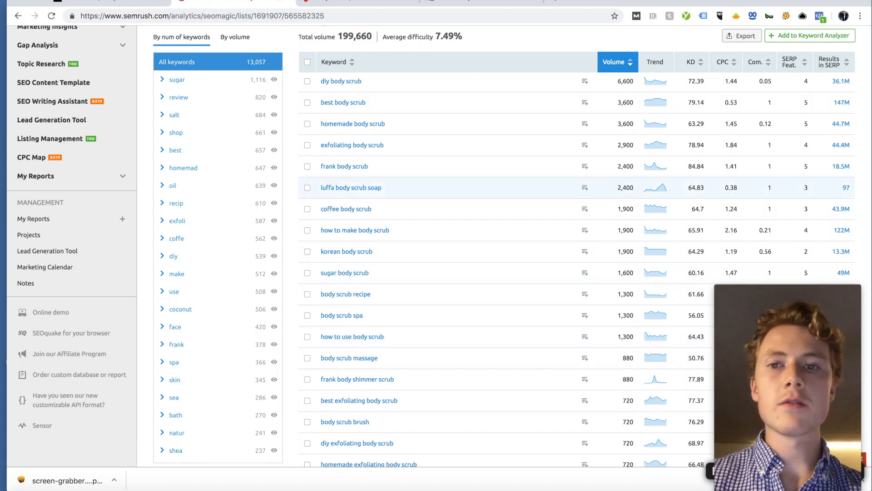
Step: Look over the Sea Scrub | Body Polish description and ingredients, then bring up the site's Pages list
left_click(121, 4)
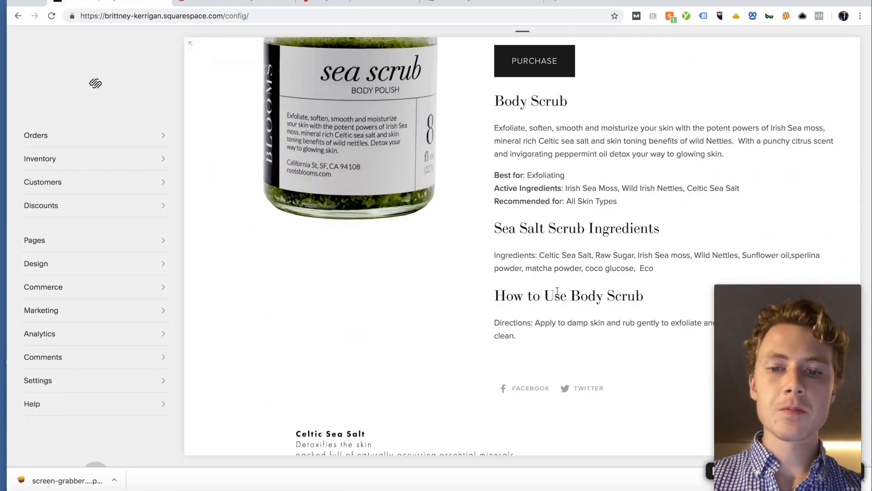
scroll(523, 225, "up", 5)
left_click_drag(496, 200, 752, 198)
left_click(647, 274)
scroll(647, 270, "down", 15)
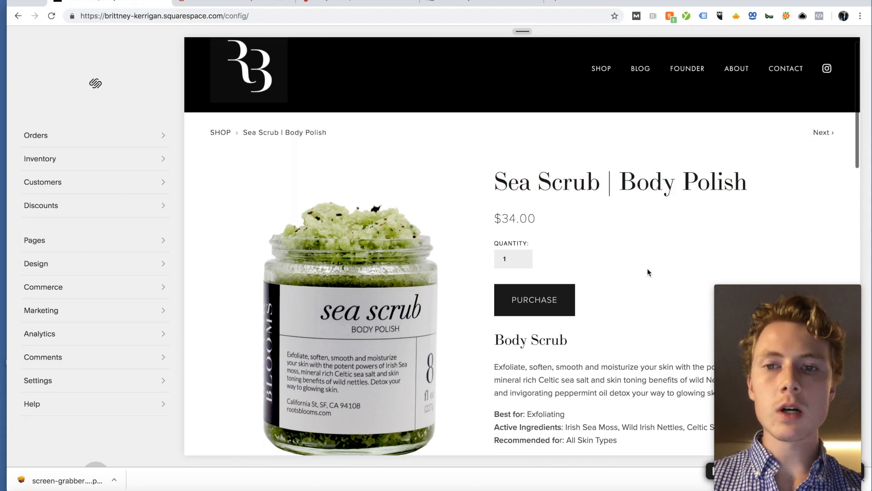
scroll(648, 272, "up", 3)
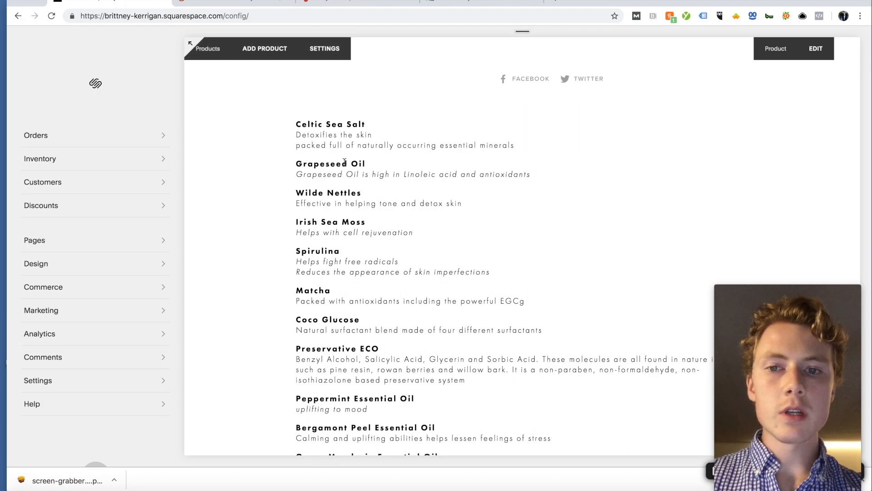
scroll(437, 190, "up", 3)
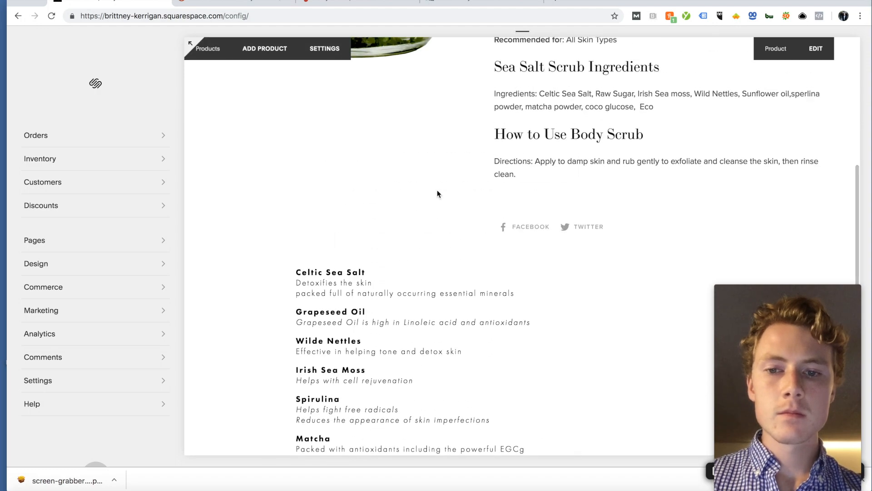
scroll(437, 190, "up", 10)
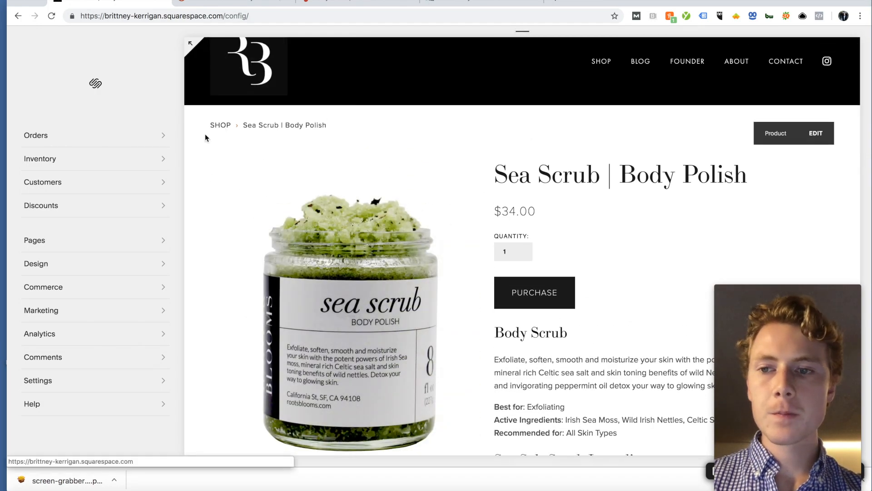
left_click(47, 242)
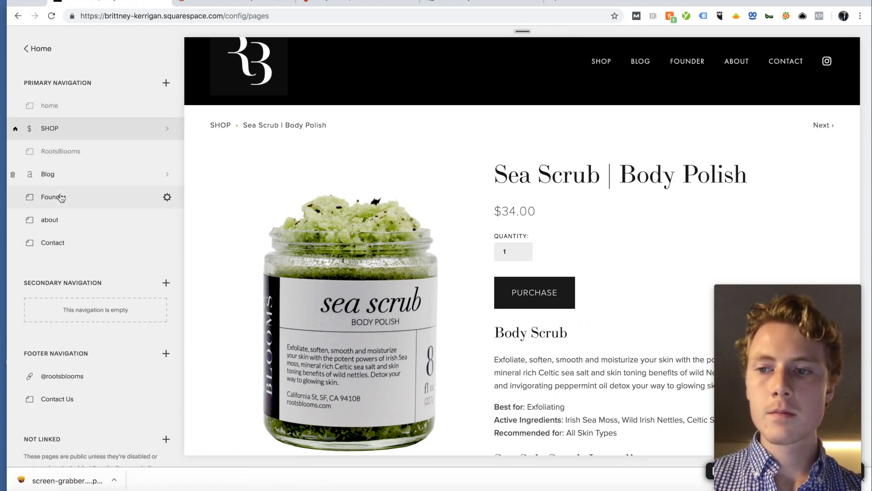
Step: Open the 'About The Blooms' page and begin editing its Page Content
left_click(57, 220)
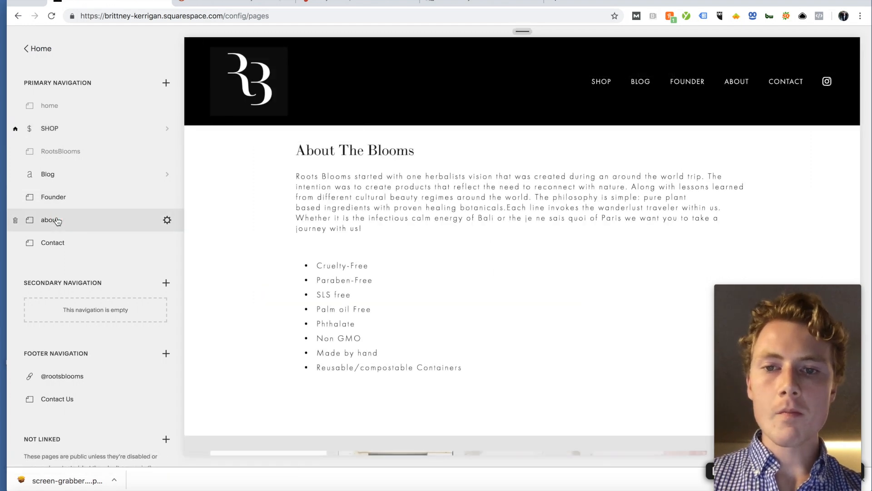
mouse_move(332, 146)
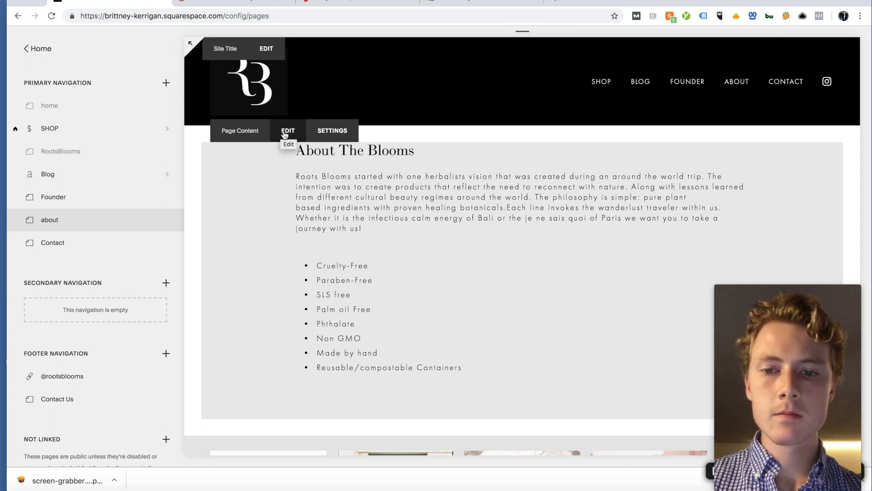
left_click(282, 131)
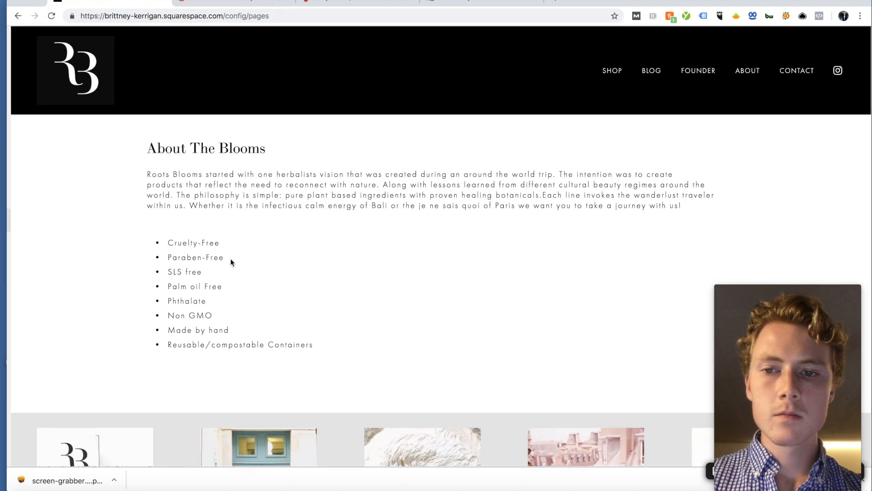
Step: Insert a blank Heading 2 line between the About paragraph and the qualities bullet list
left_click(657, 209)
key("Return")
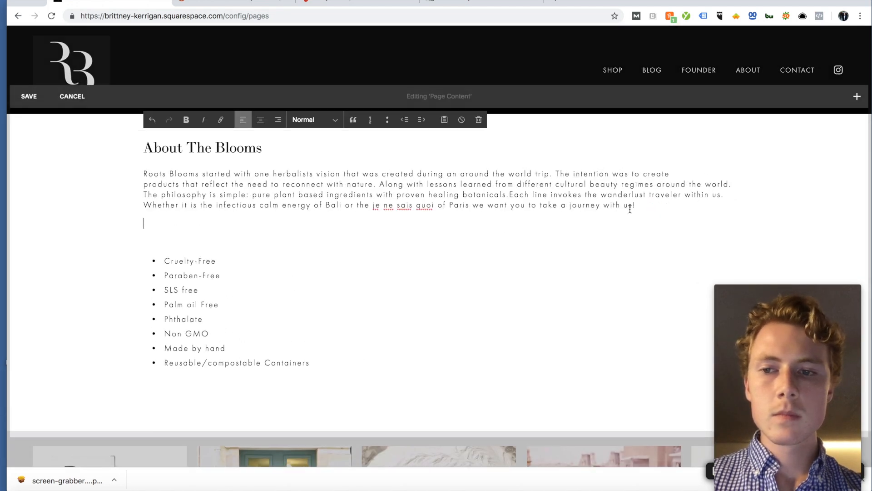
left_click(176, 244)
key("BackSpace")
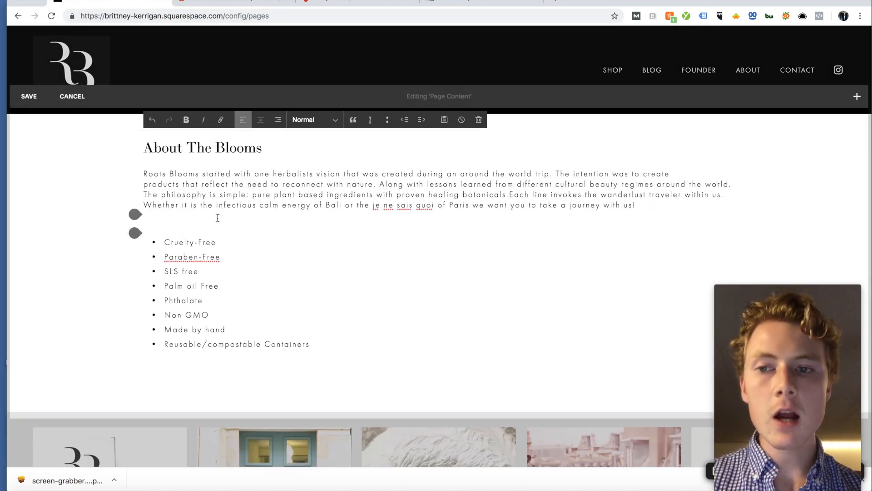
left_click(324, 121)
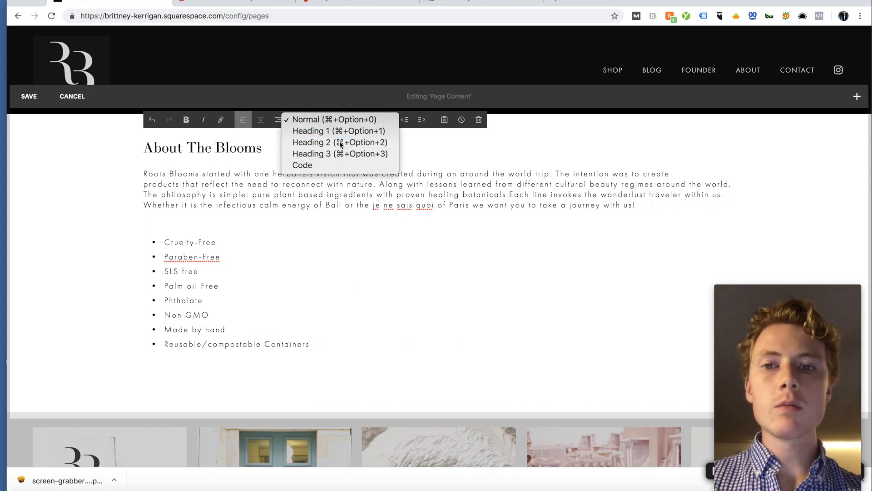
left_click(334, 142)
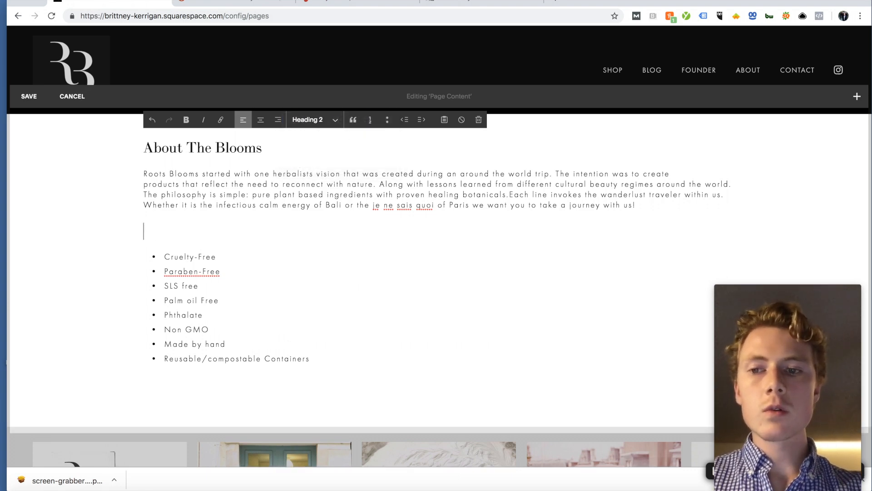
Step: Type 'All-Natural Skin Care' as the heading text, then go to SEMrush
key("BackSpace")
type("All-N")
key("BackSpace")
type("N")
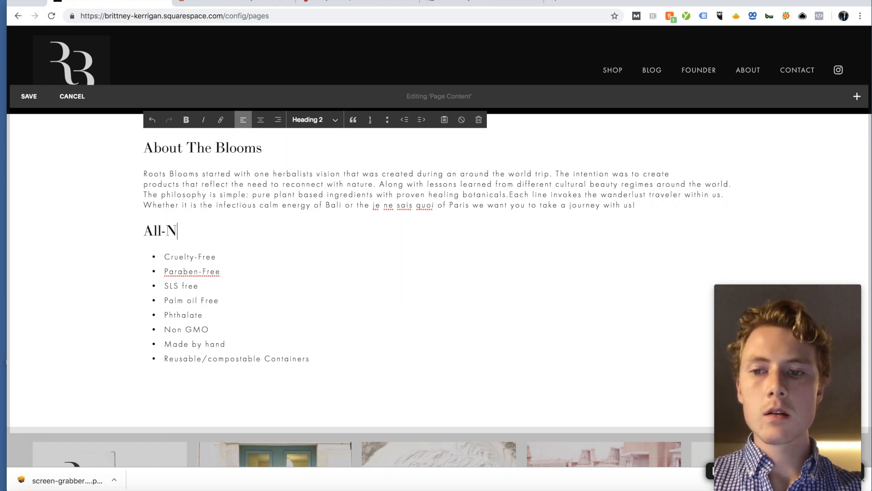
type("autr")
type("ural SkinCare")
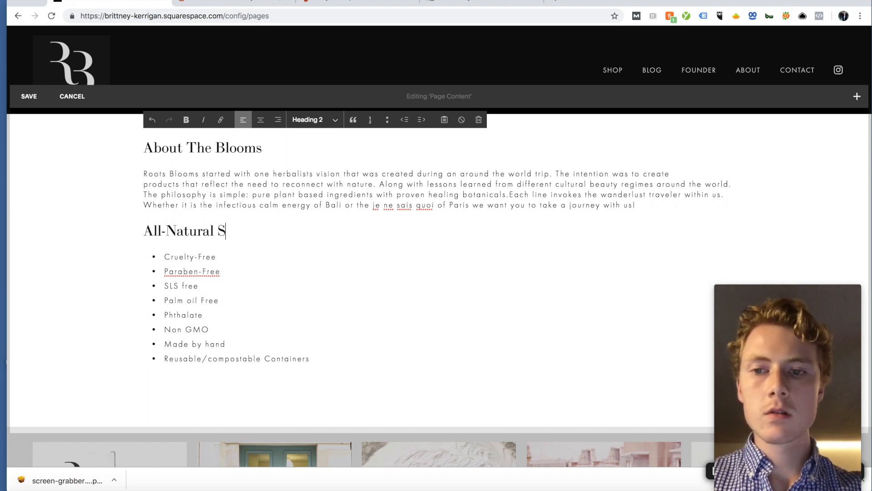
key("BackSpace")
key("BackSpace")
type("Care")
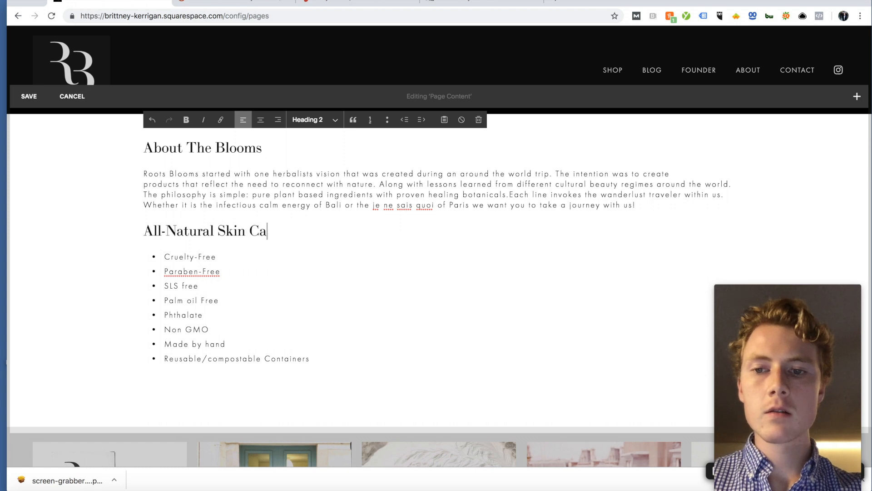
left_click(268, 5)
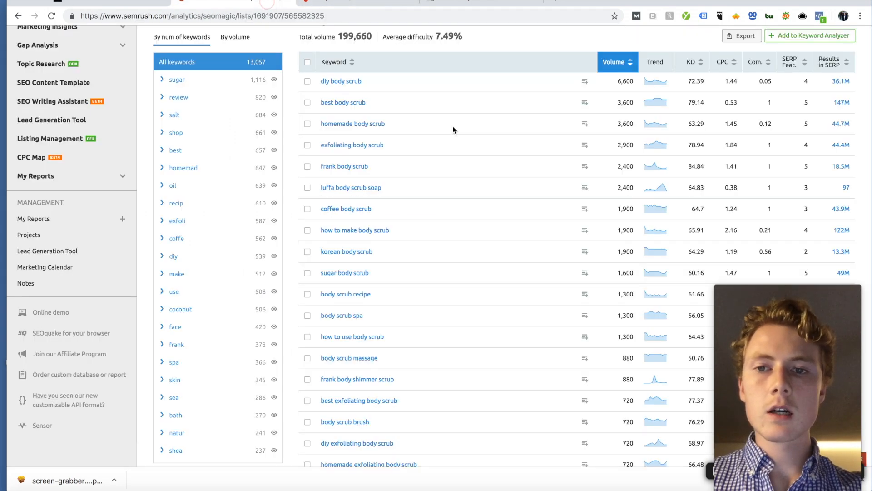
Step: Search the Keyword Magic Tool for 'all natural skin care' (3,709 keywords, 58,590 total volume)
scroll(400, 90, "up", 5)
triple_click(234, 154)
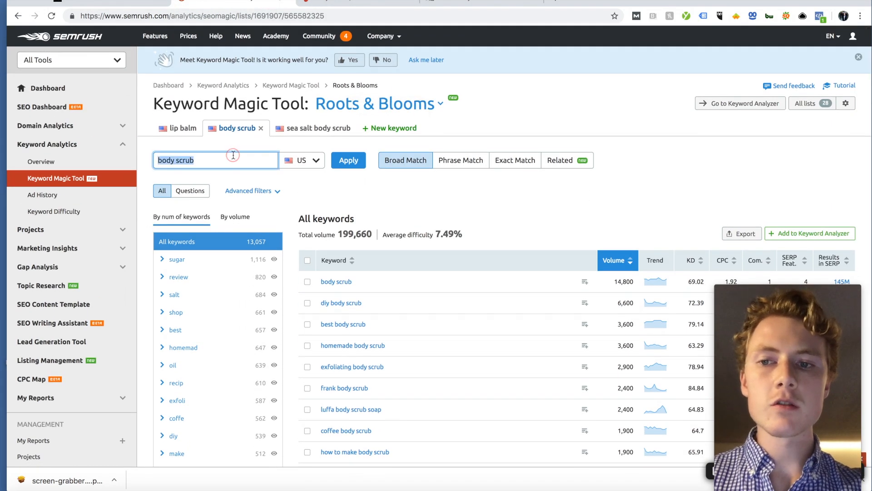
type("all natural skin care")
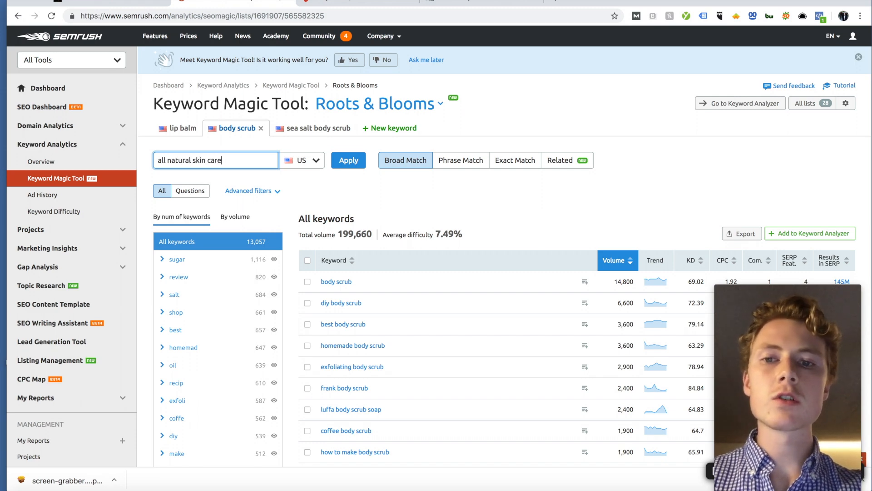
key("Return")
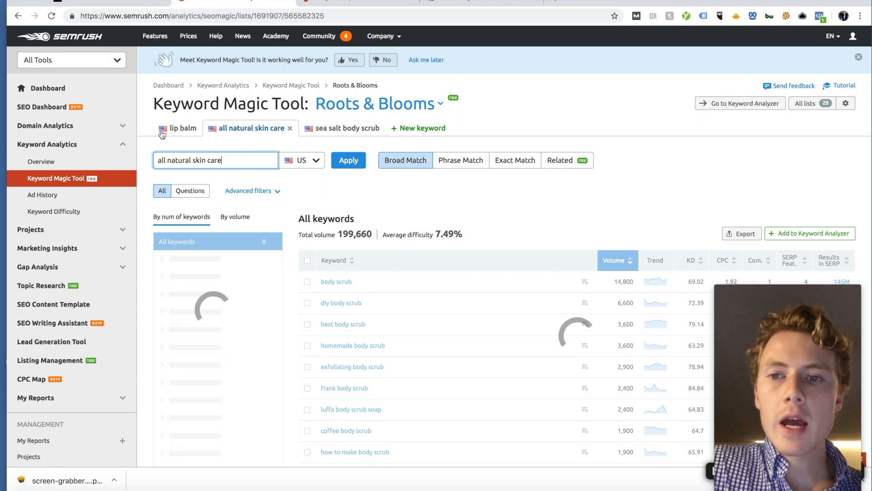
scroll(449, 256, "down", 3)
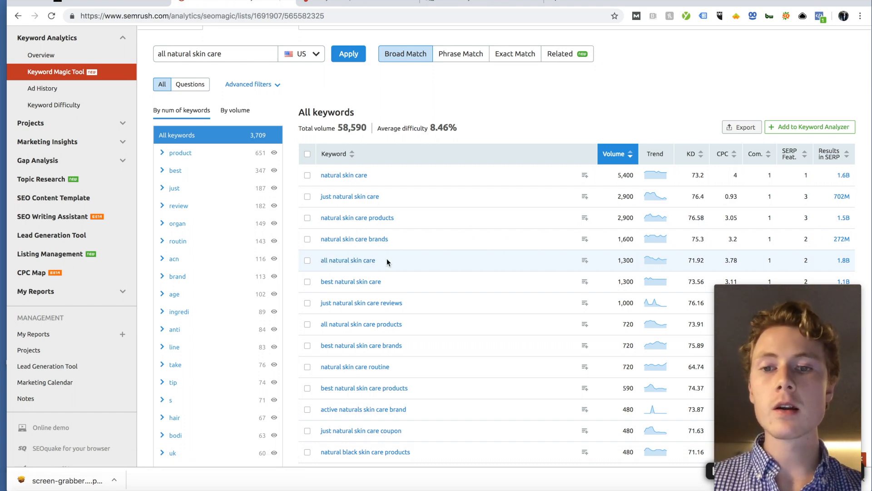
Step: Replace the heading's hyphen with a space so it reads 'All Natural Skin Care'
left_click(115, 1)
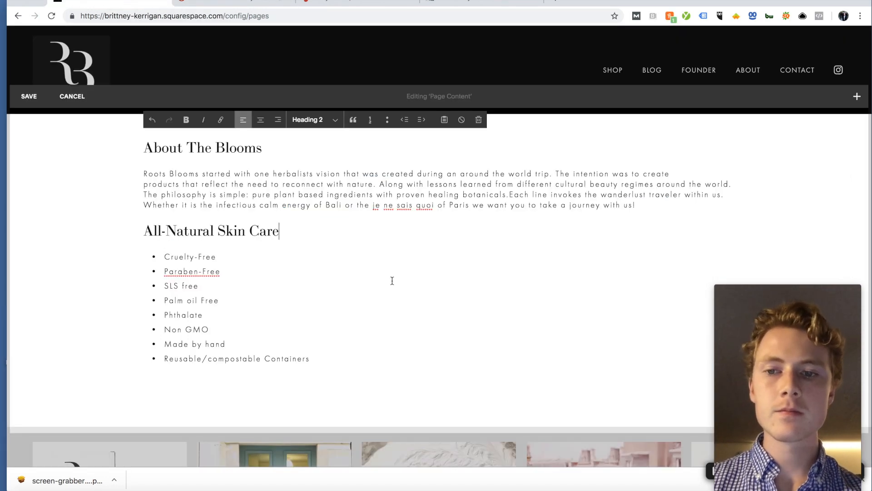
left_click(167, 231)
key("BackSpace")
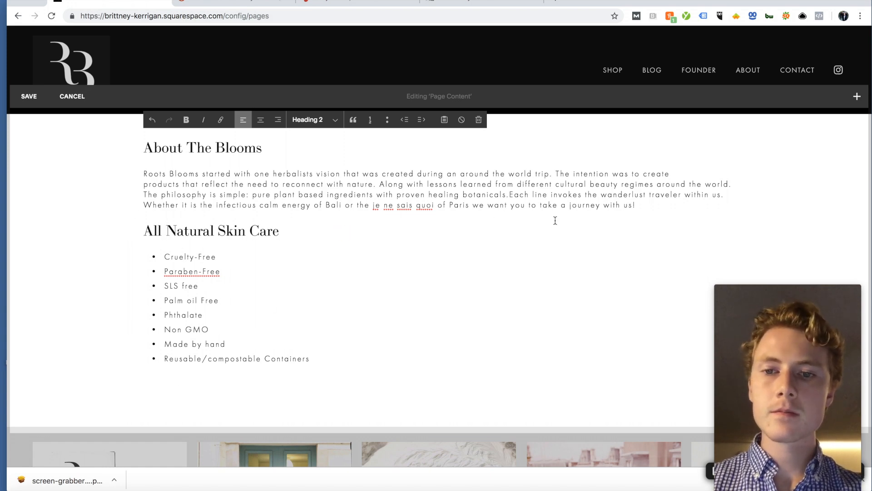
left_click(656, 209)
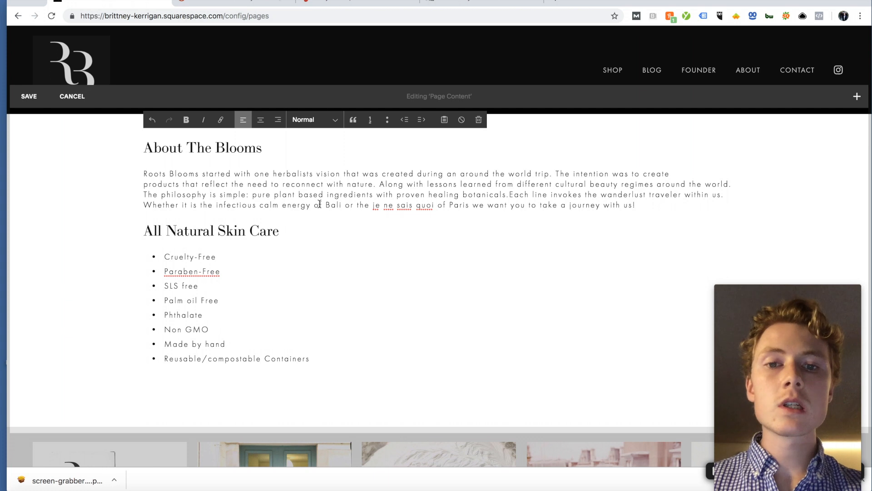
left_click_drag(143, 173, 645, 205)
left_click(641, 205)
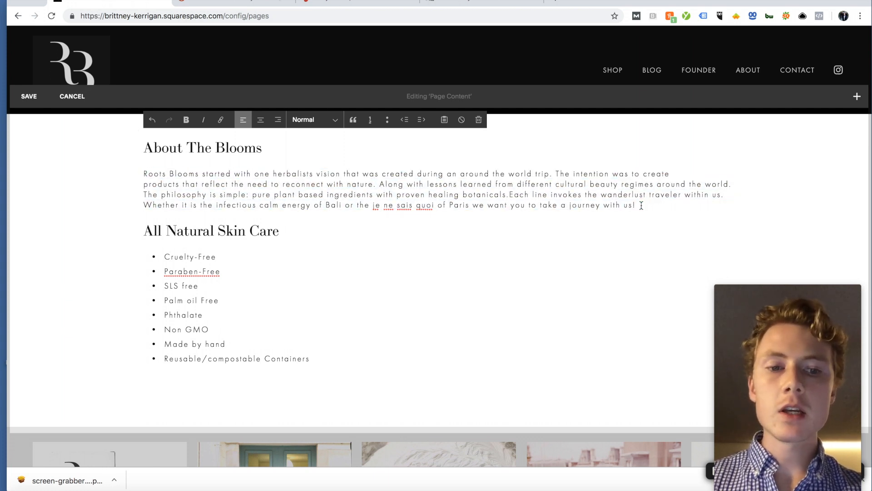
left_click(495, 2)
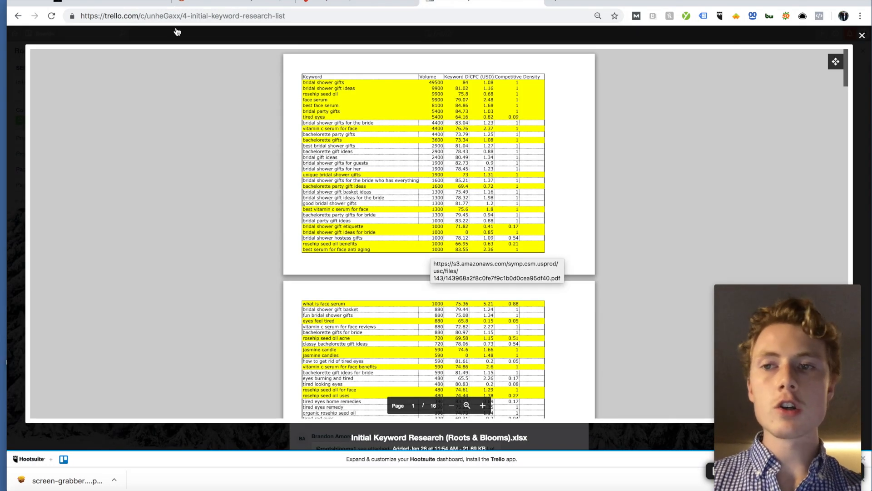
left_click(132, 7)
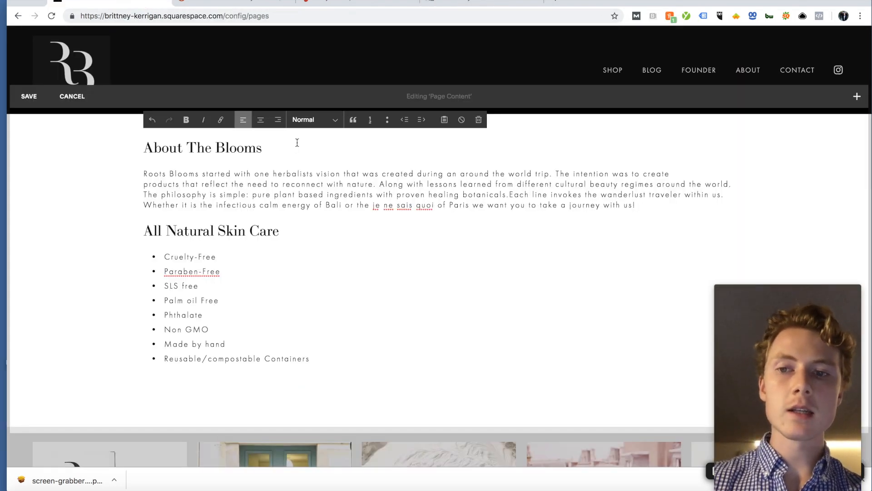
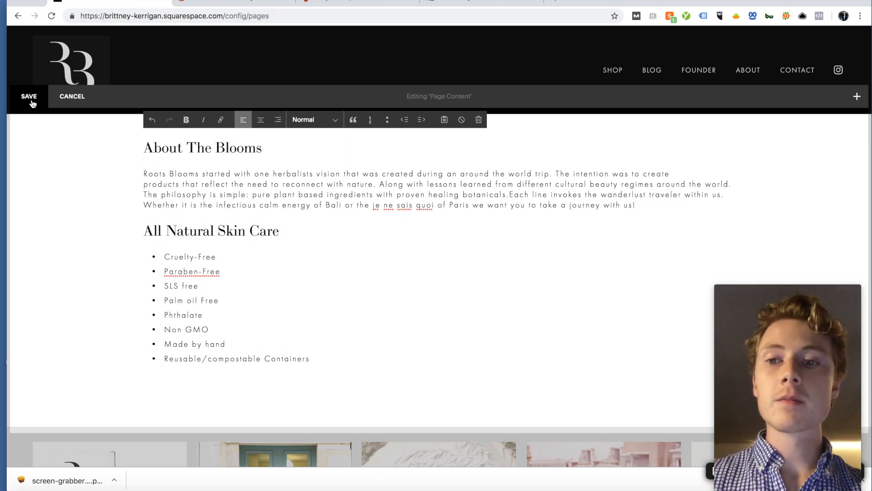
Step: Save the 'About The Blooms' text and 'All Natural Skin Care' list edits, exiting edit mode
left_click(31, 103)
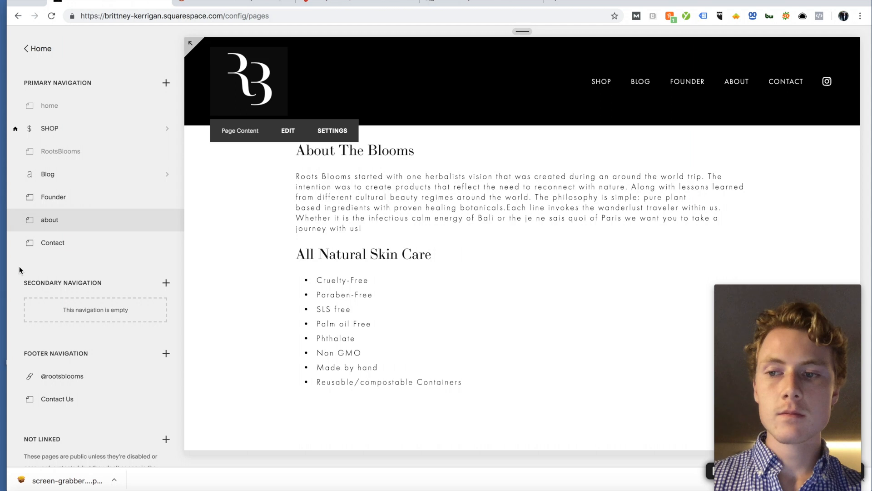
Step: Open the Contact page and scroll through its San Francisco map and Contact Us form
left_click(49, 247)
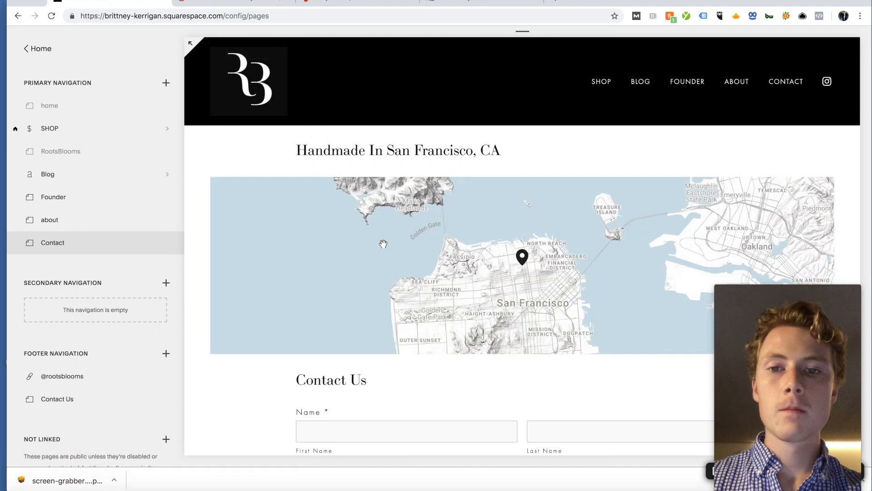
scroll(409, 290, "down", 3)
scroll(438, 377, "down", 1)
left_click_drag(366, 130, 299, 132)
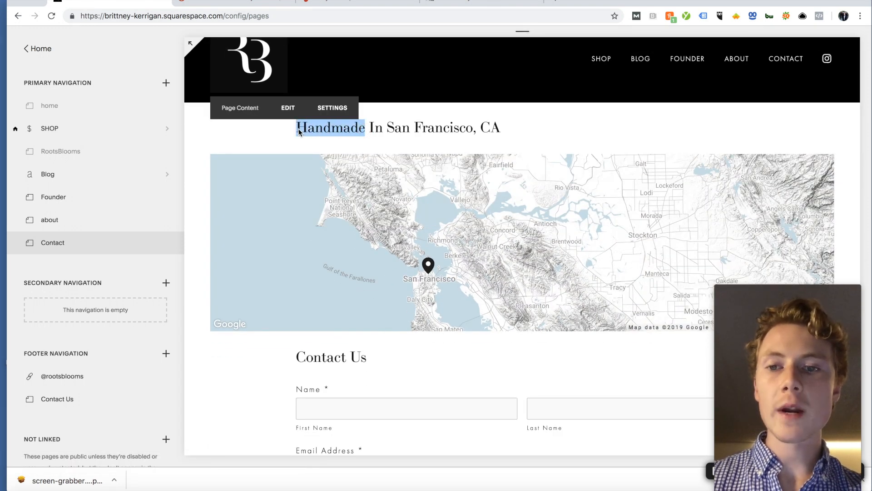
left_click(299, 131)
scroll(427, 388, "down", 6)
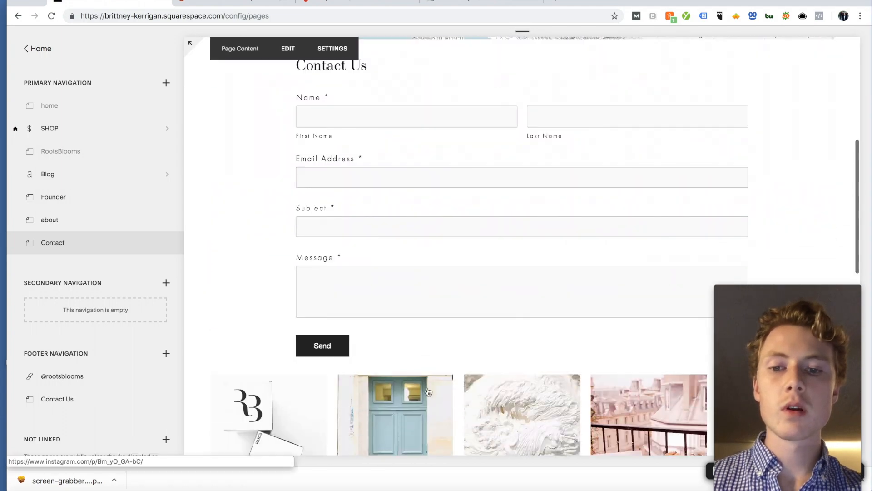
scroll(427, 390, "down", 10)
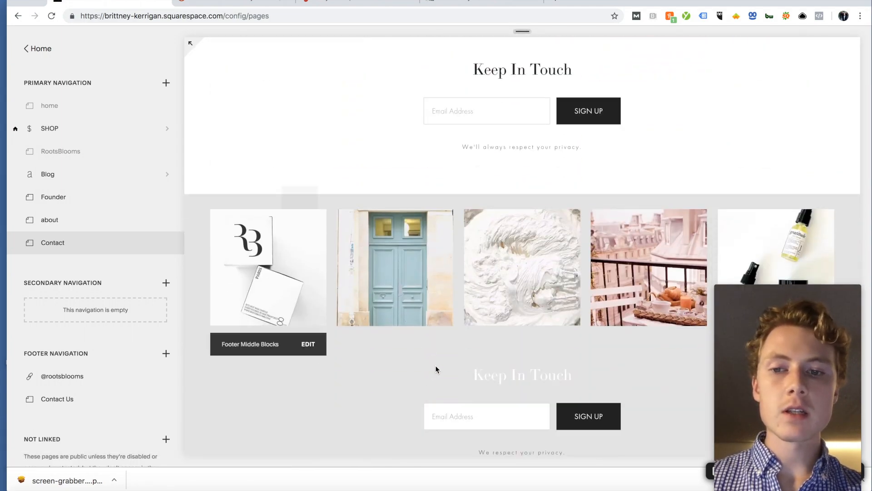
scroll(435, 369, "down", 2)
scroll(347, 210, "up", 7)
scroll(347, 211, "up", 1)
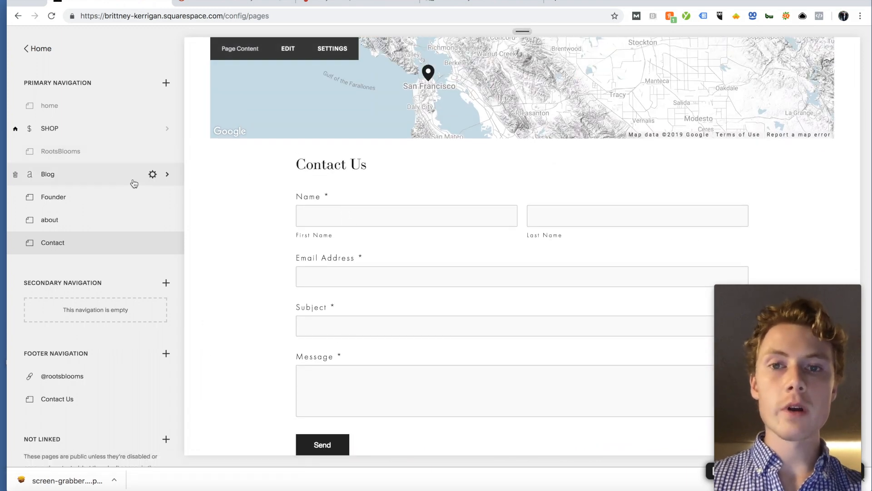
Step: Browse the Design settings and Settings > Advanced from the main site menu
left_click(22, 49)
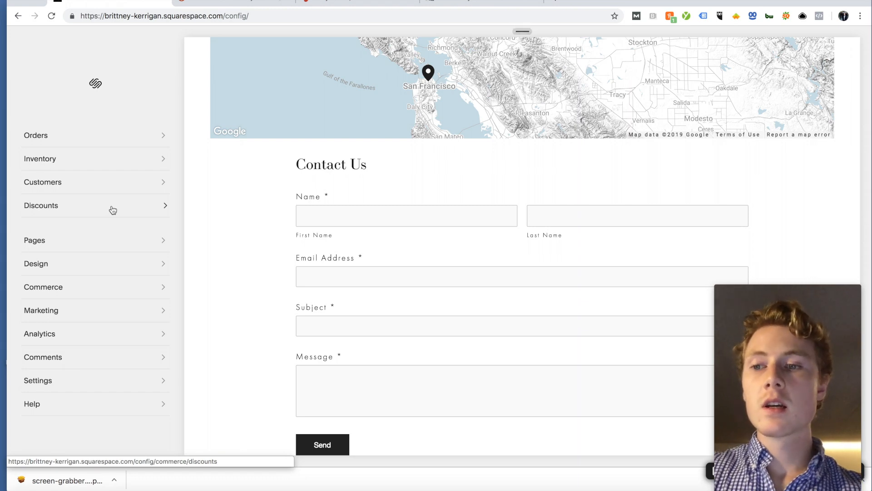
left_click(49, 269)
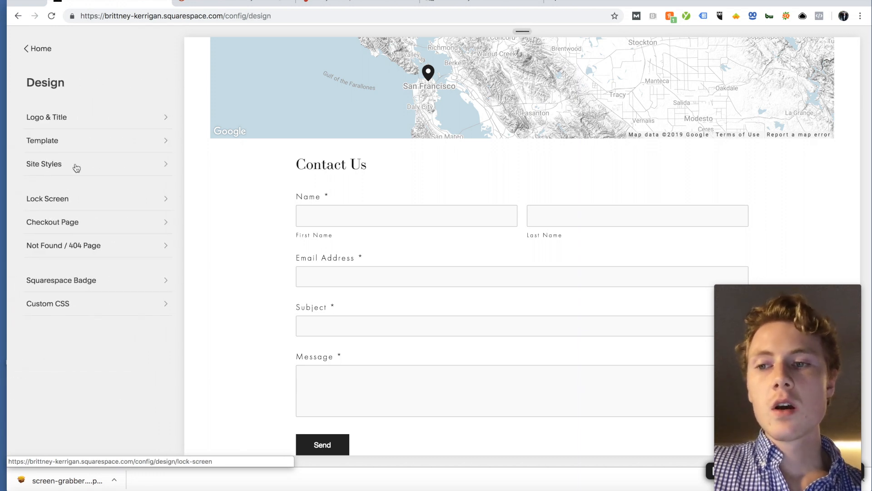
left_click(39, 50)
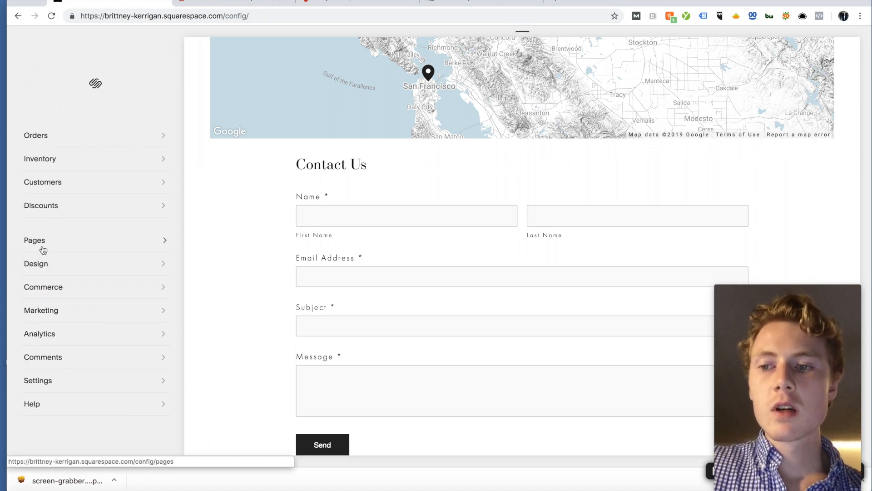
scroll(39, 323, "down", 2)
left_click(37, 353)
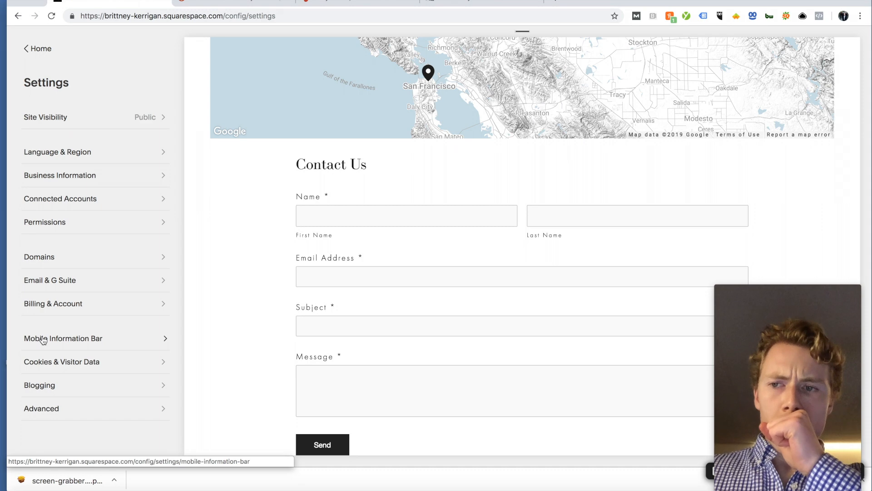
left_click(46, 416)
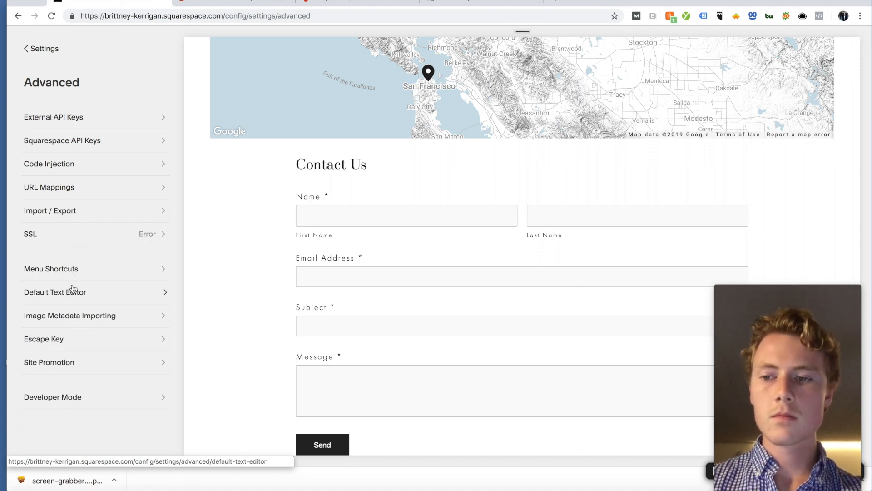
left_click(46, 57)
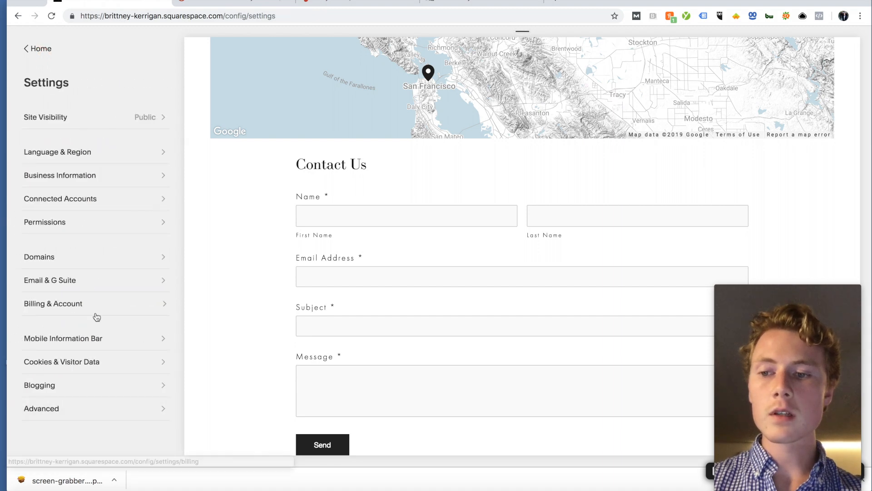
Step: Open Marketing > SEO, showing site title ROOTS & BLOOMS and an empty meta description
left_click(51, 52)
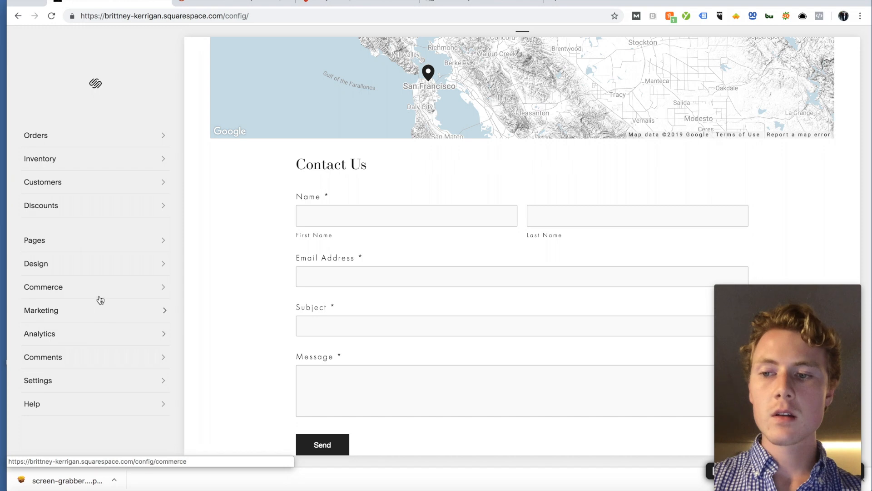
left_click(56, 308)
left_click(67, 167)
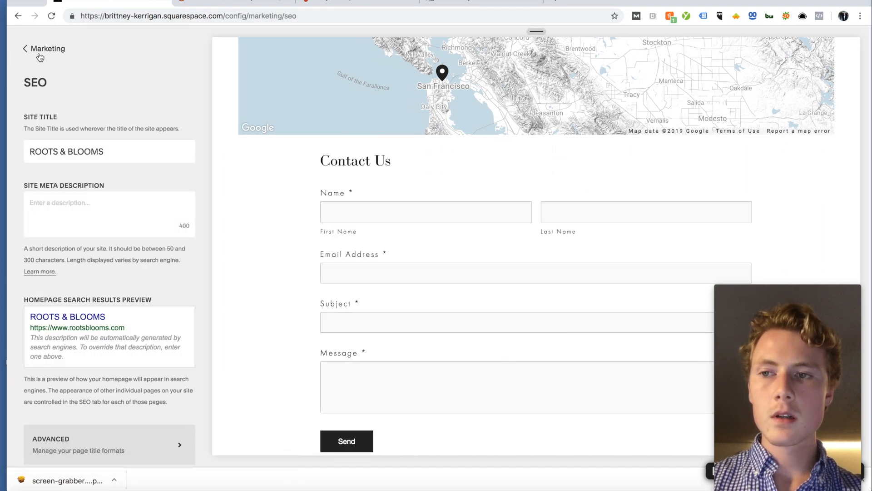
Step: Reopen the SEO settings and inspect the site title and search results preview description
left_click(39, 55)
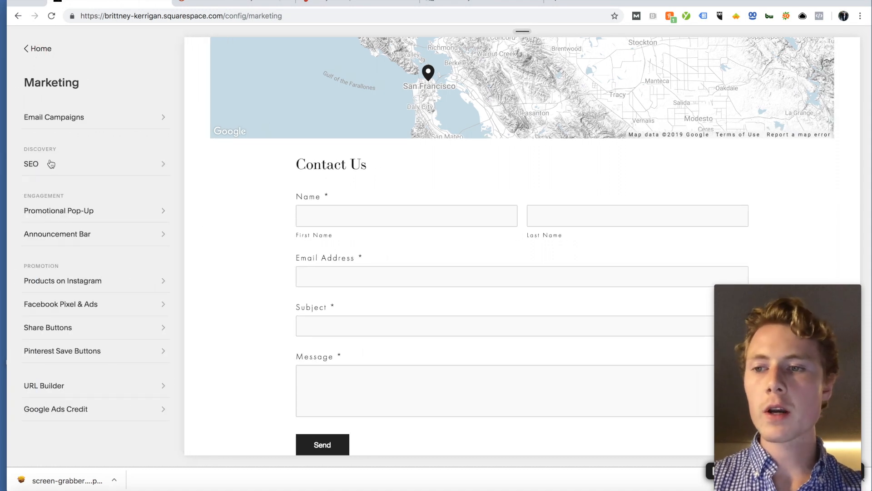
left_click(51, 163)
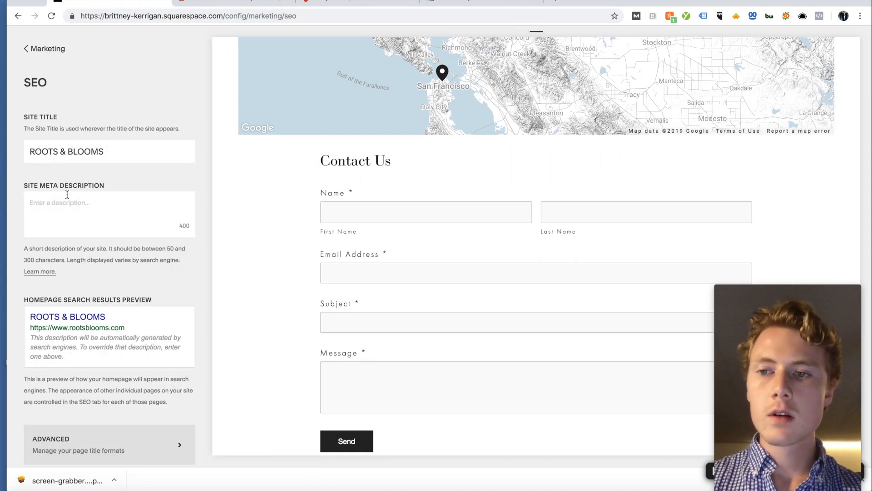
scroll(86, 203, "down", 1)
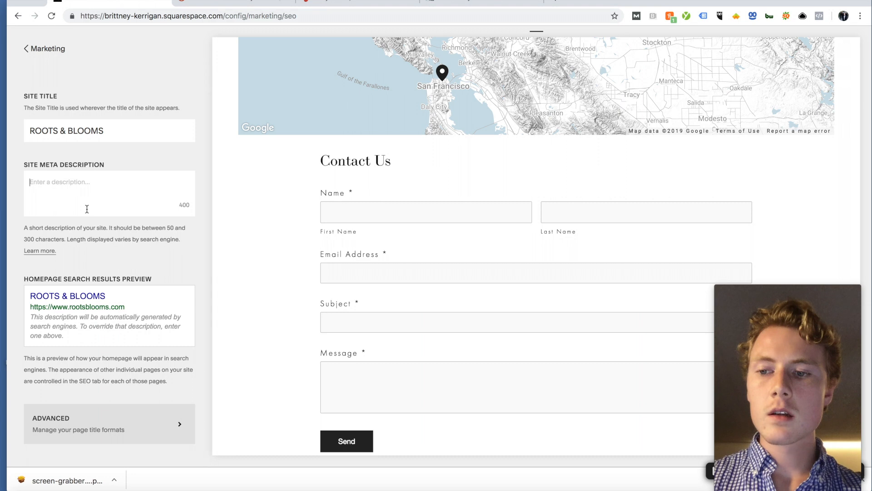
left_click(128, 133)
key("super+a")
left_click(62, 191)
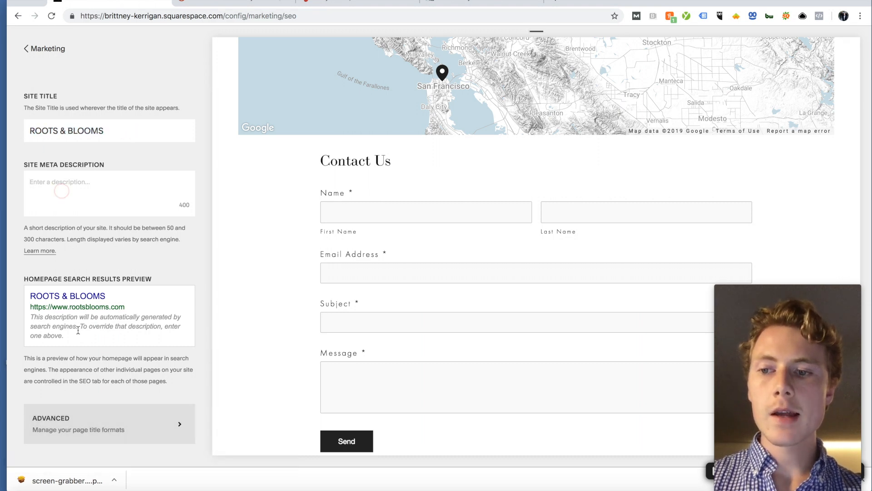
left_click_drag(73, 336, 27, 316)
left_click(28, 317)
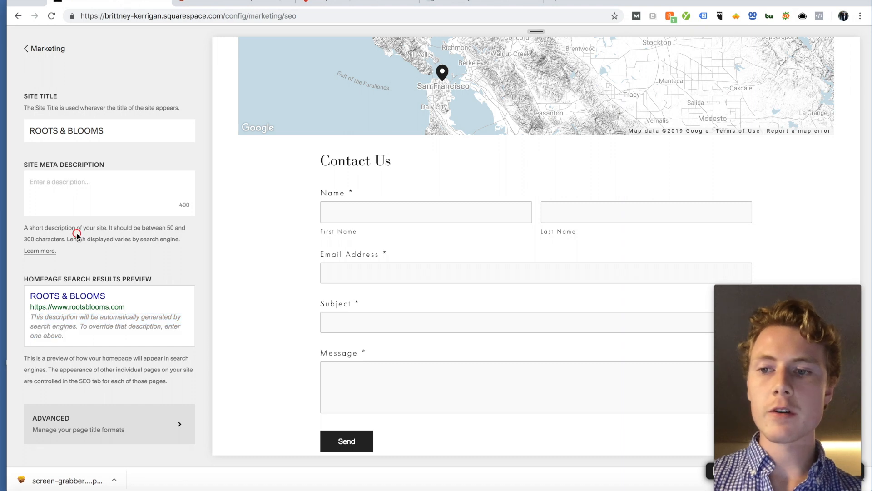
Step: Place the cursor in the empty Site Meta Description with the About page in the preview
left_click(96, 200)
left_click_drag(64, 336, 30, 319)
left_click(109, 343)
left_click(107, 198)
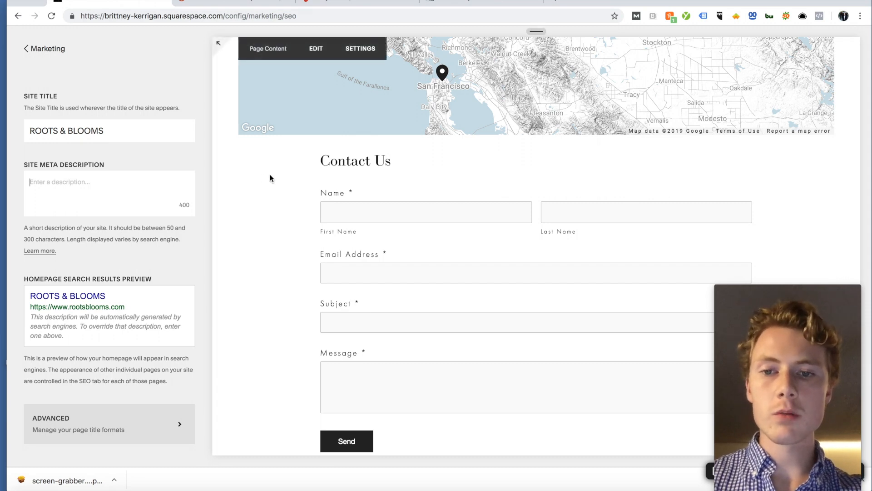
scroll(270, 174, "up", 5)
left_click(740, 86)
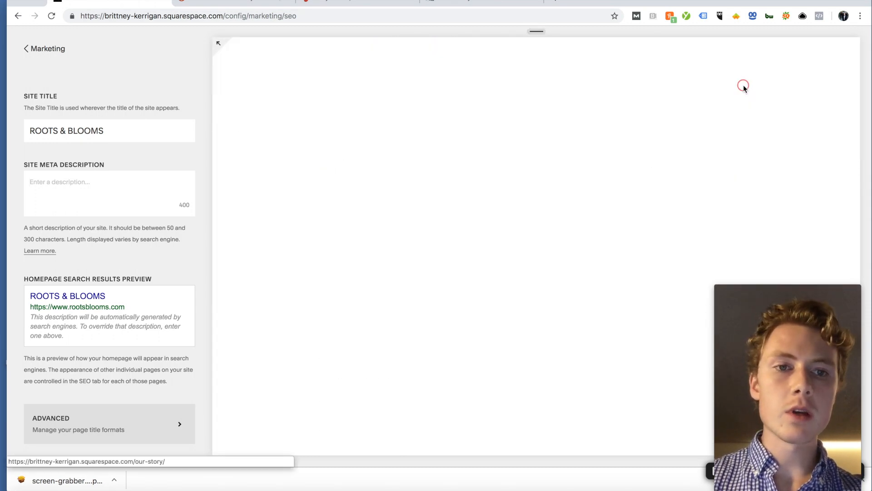
left_click(105, 189)
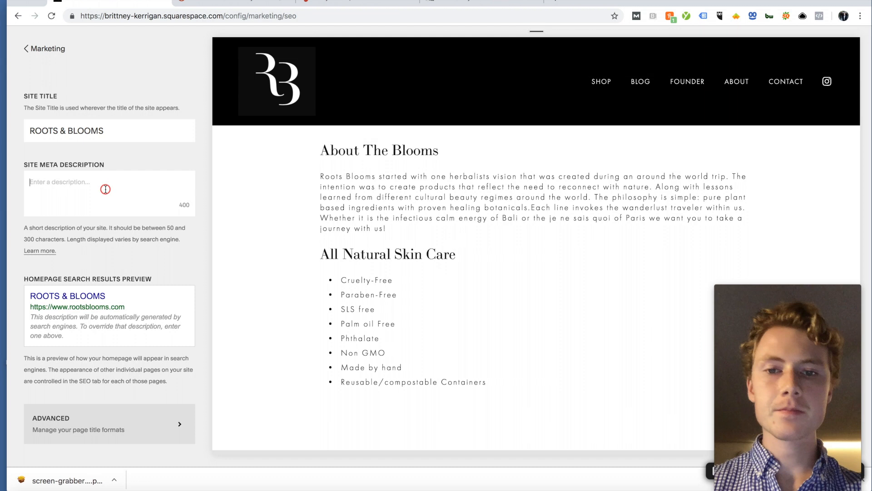
Step: Write the meta description on all-natural handmade San Francisco skincare, healing botanicals, and 'Get yours today'
type("Roots ")
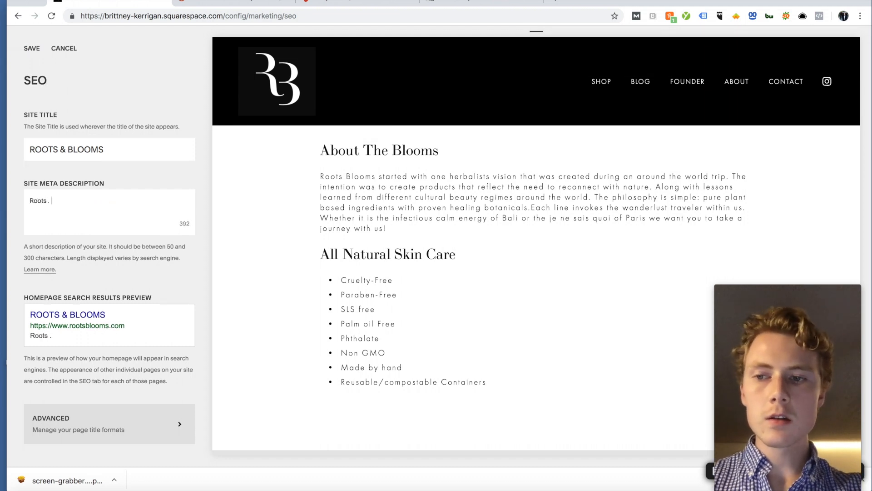
type("& Blooms")
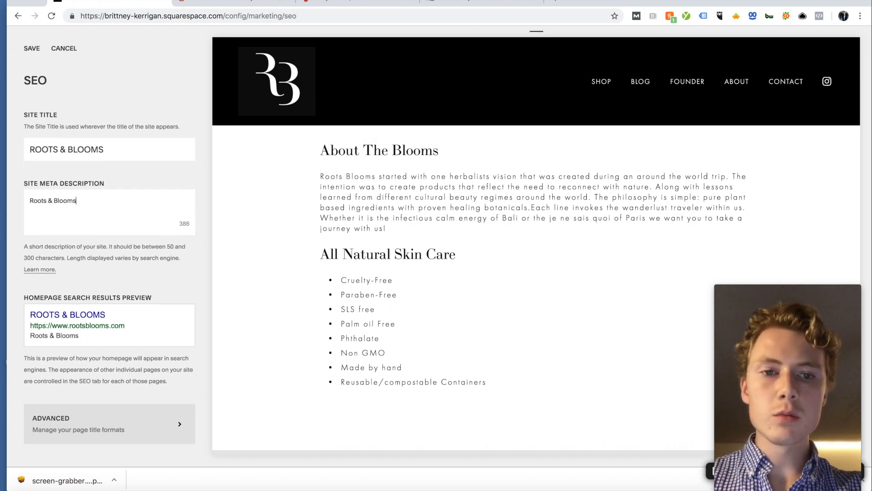
type(" is all-a")
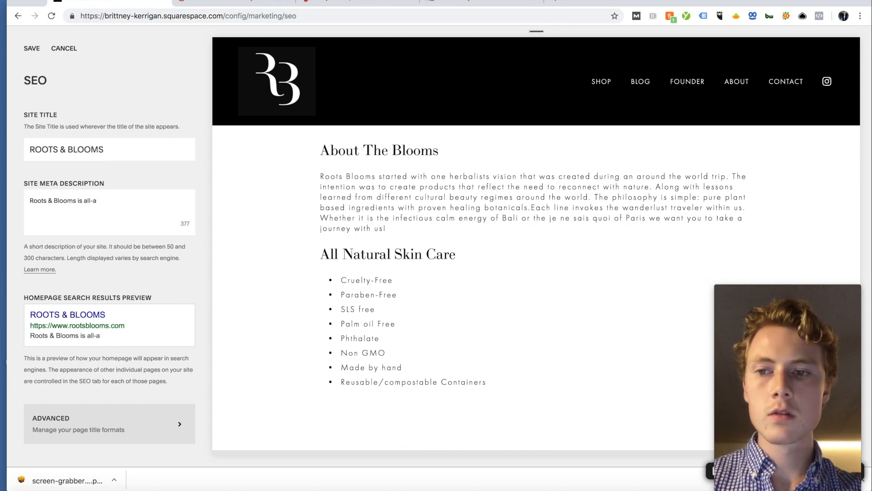
type("ntatural, handm")
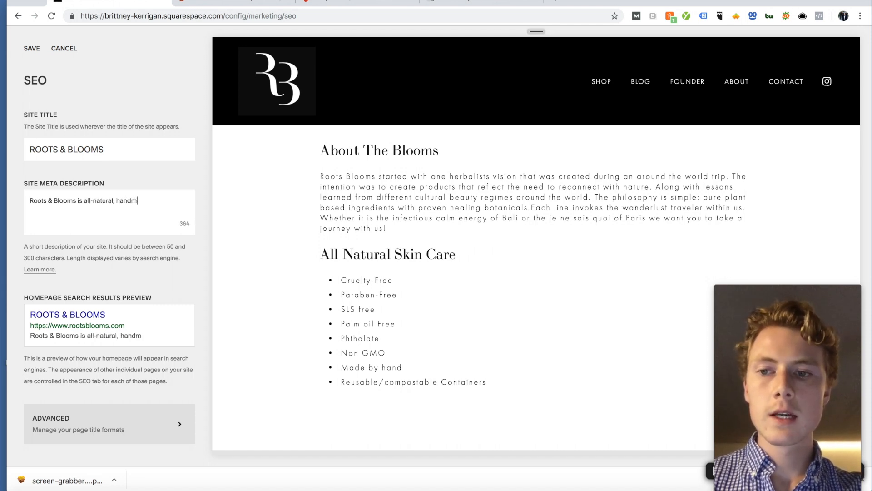
type("ade skincare")
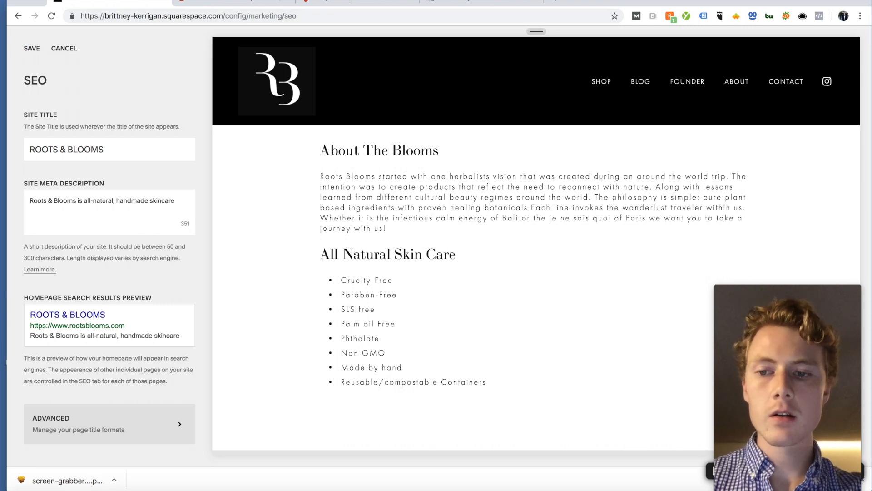
type(" lin")
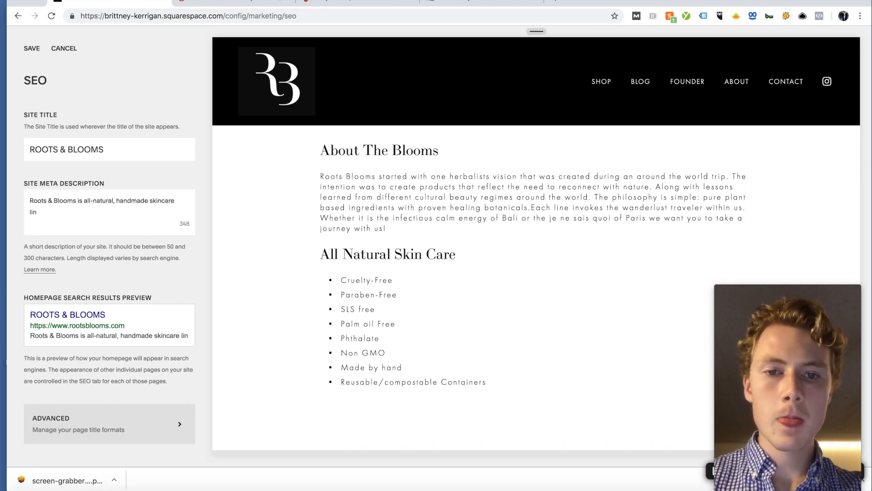
type("e from San FRancisc")
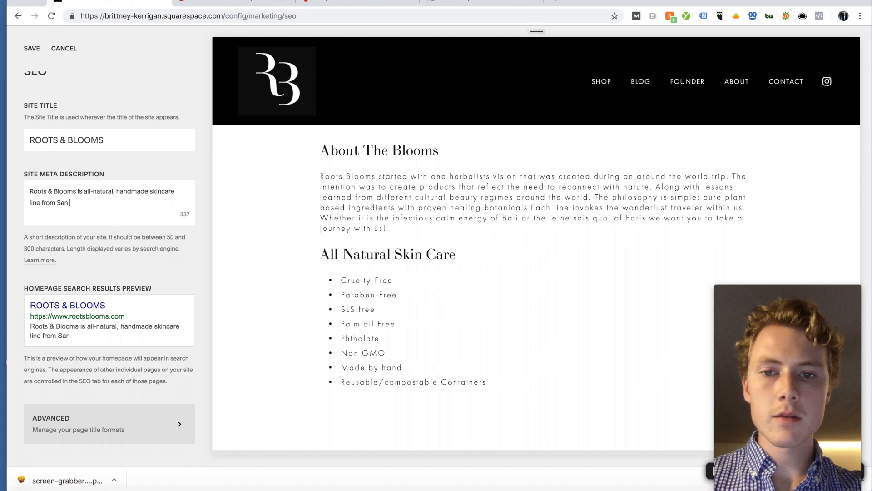
key("BackSpace")
key("BackSpace")
key("BackSpace")
key("BackSpace")
key("BackSpace")
type("ra")
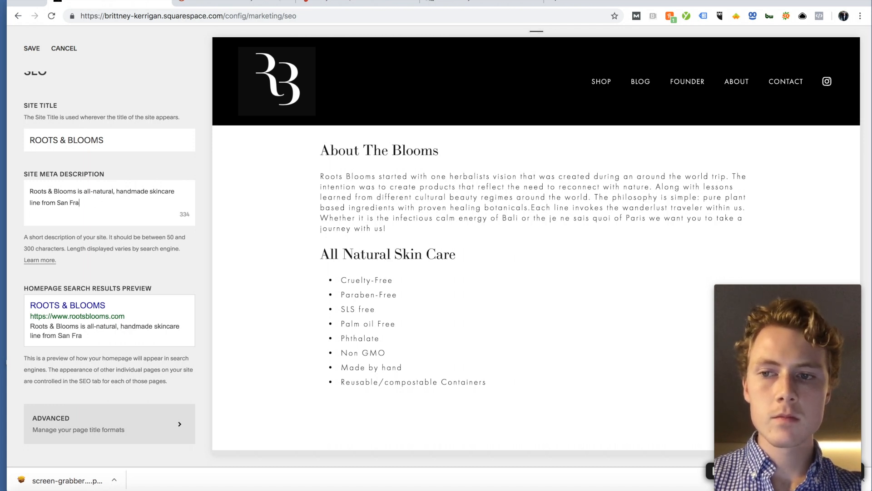
type("ncisco. Pure plan")
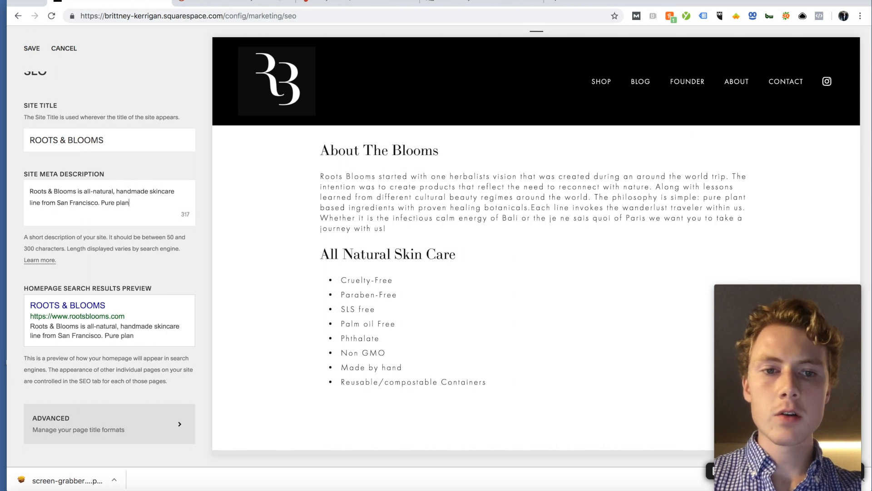
type("t-based ingredien")
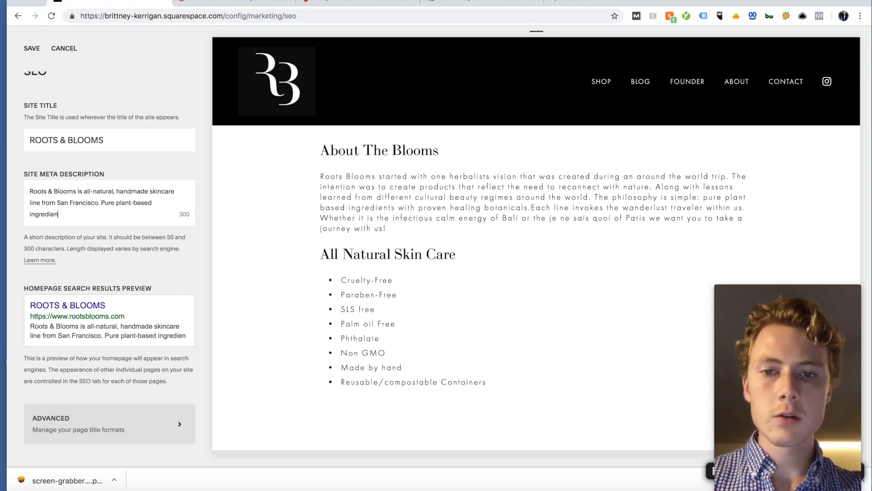
type("ts with pro")
key("BackSpace")
type("roven healing boatn")
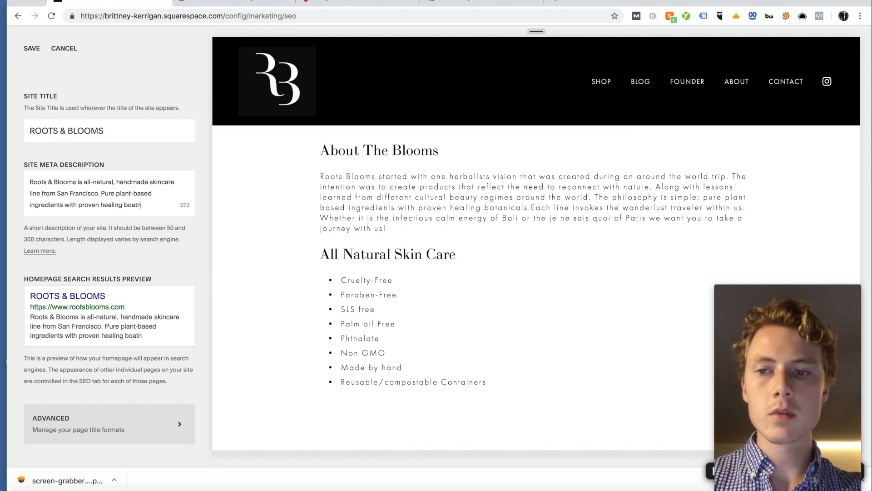
key("BackSpace")
key("BackSpace")
key("BackSpace")
type("tancials.")
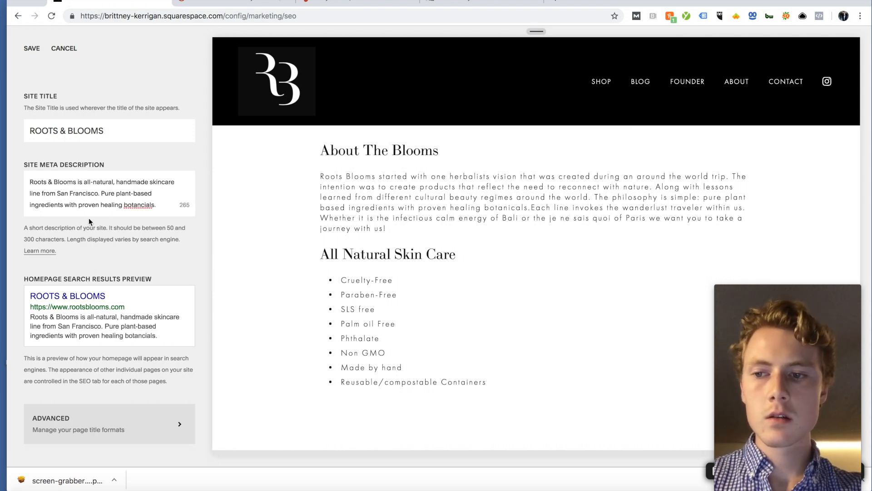
double_click(141, 204)
type("bota")
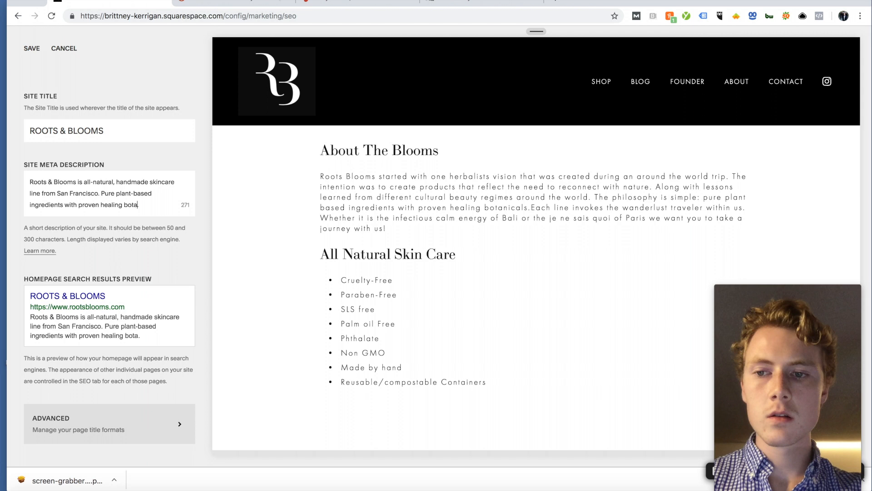
type("nicalsT")
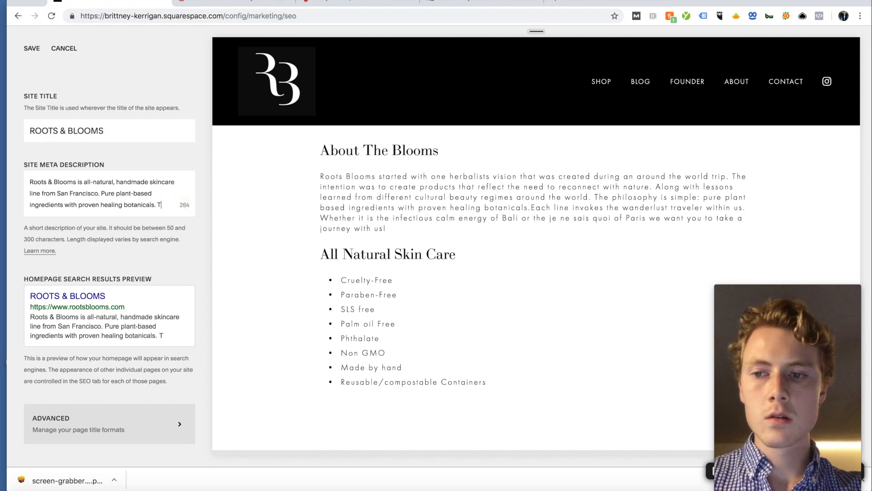
type(". Get yours today and feel the di")
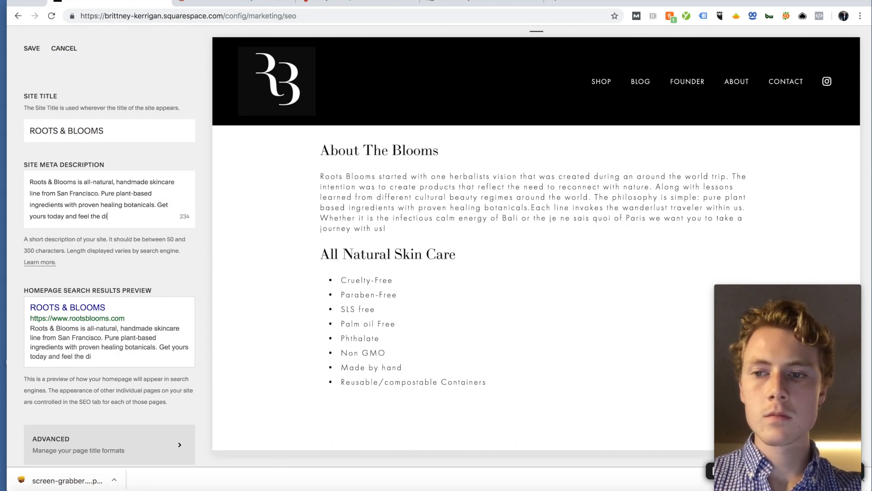
type("fferenence!")
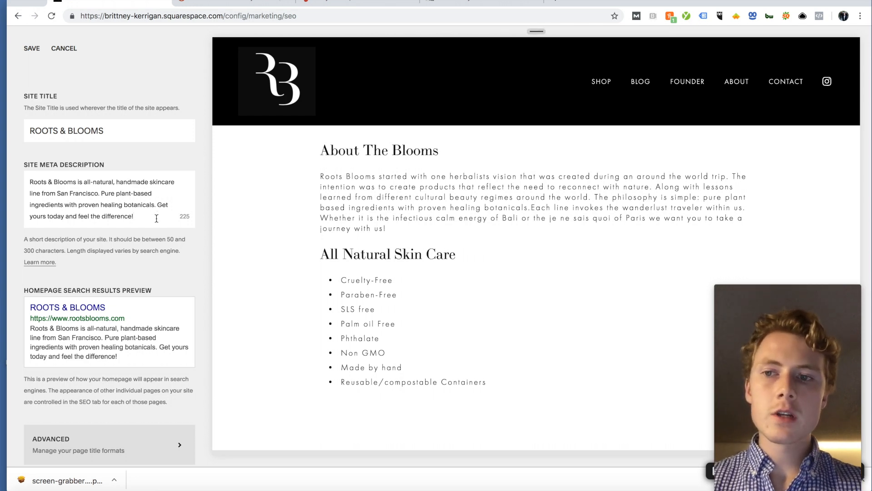
left_click_drag(156, 218, 26, 180)
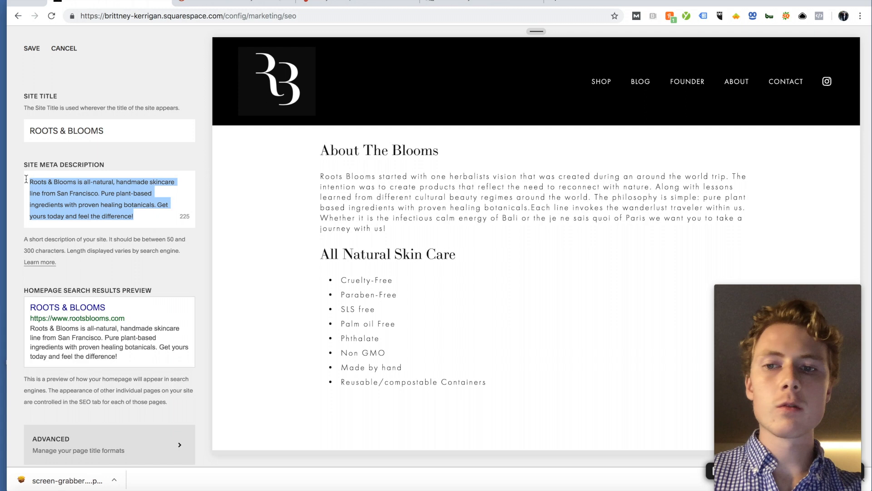
left_click(118, 206)
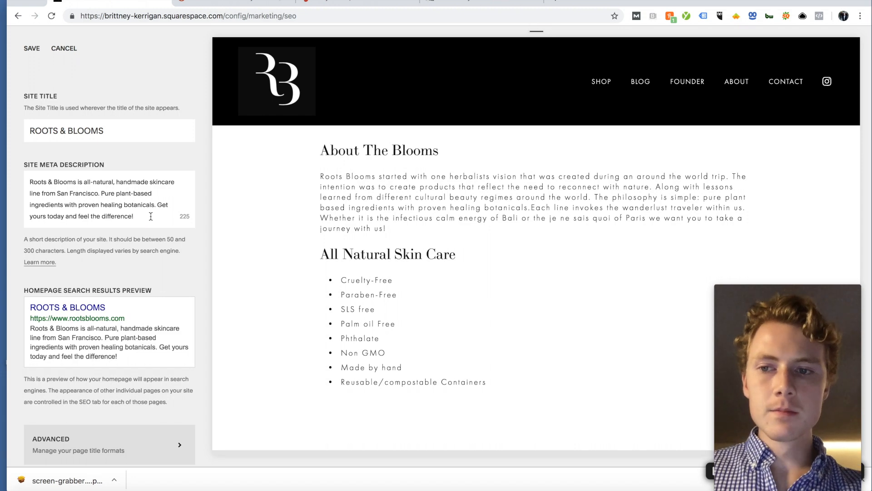
Step: Check the body scrub and natural skin care keyword research tabs for reference
left_click(350, 1)
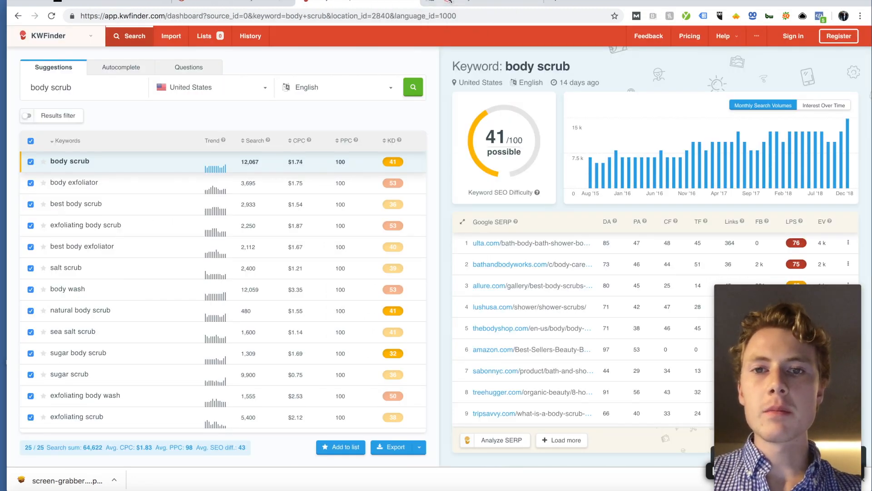
left_click(449, 1)
scroll(500, 206, "down", 1)
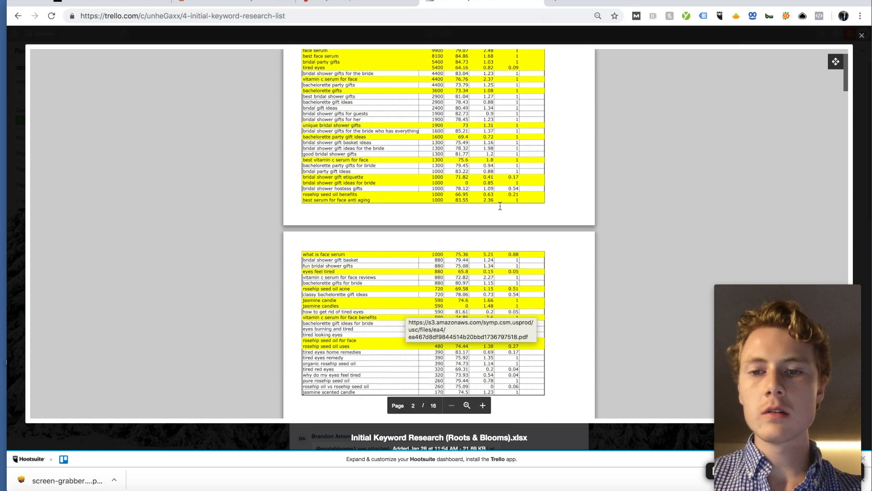
left_click(144, 0)
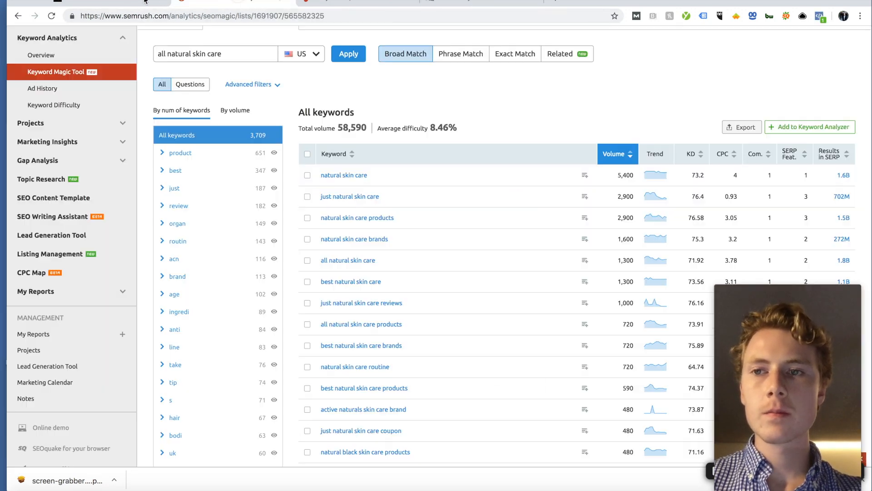
Step: Highlight the keywords handmade, San Francisco, ingredients and healing botanicals in the description
left_click(127, 2)
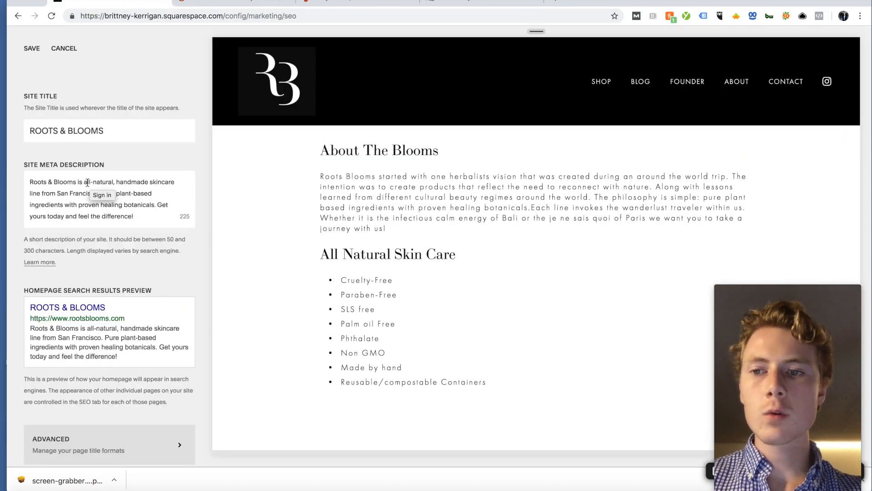
left_click_drag(117, 182, 195, 183)
left_click(65, 189)
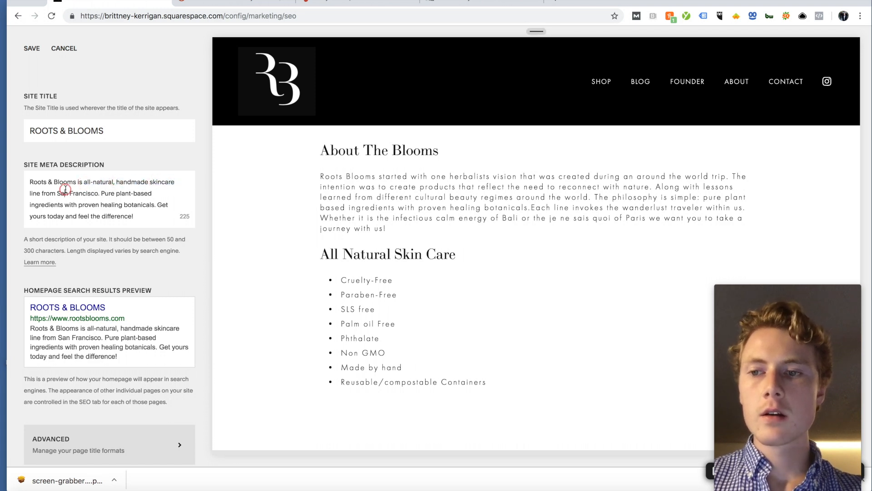
left_click_drag(57, 191, 153, 192)
left_click(40, 204)
left_click_drag(64, 208, 75, 205)
left_click(102, 205)
left_click_drag(152, 206, 150, 205)
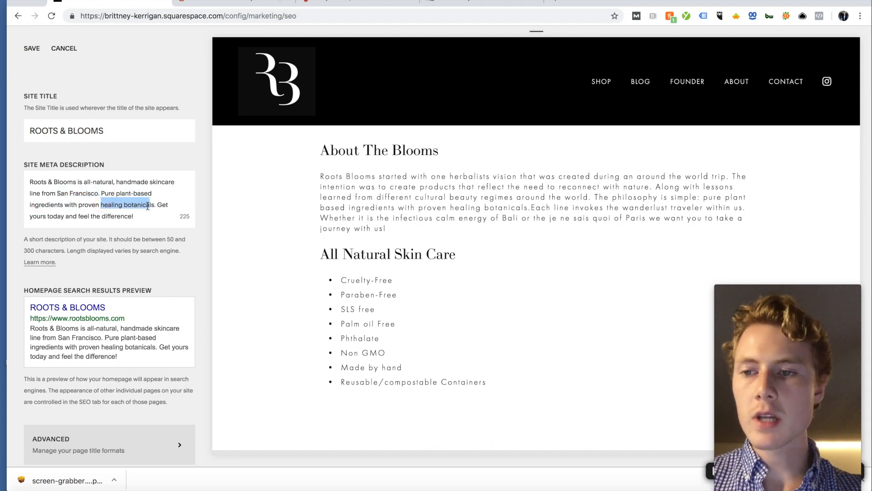
left_click(148, 205)
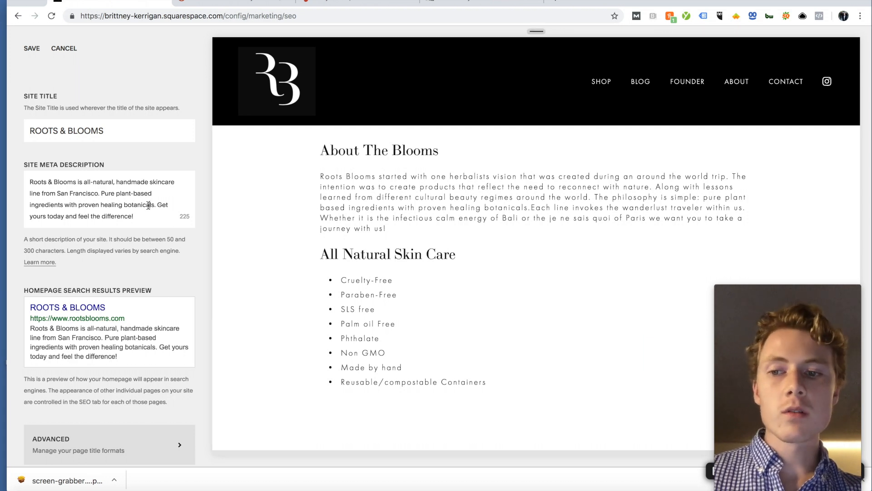
Step: Prefix the site title so it reads 'All Natural Skin Care | ROOTS & BLOOMS'
left_click(113, 129)
left_click(30, 131)
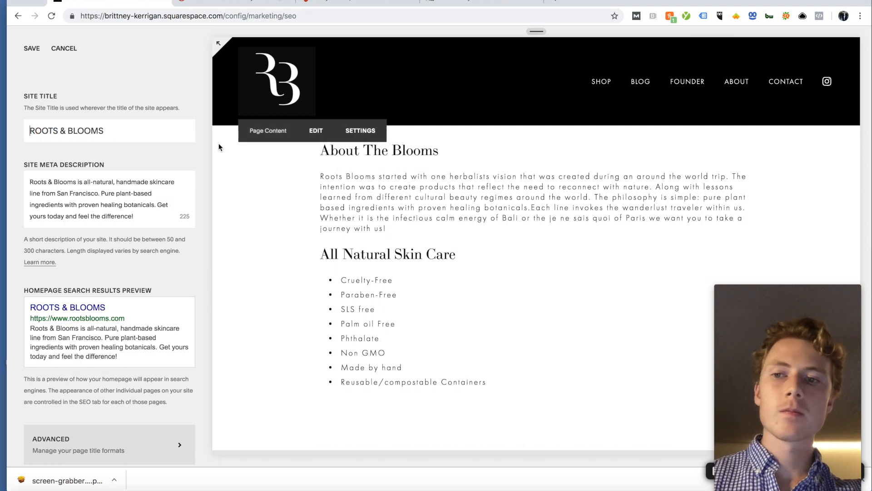
type("All Natural Skin Care +")
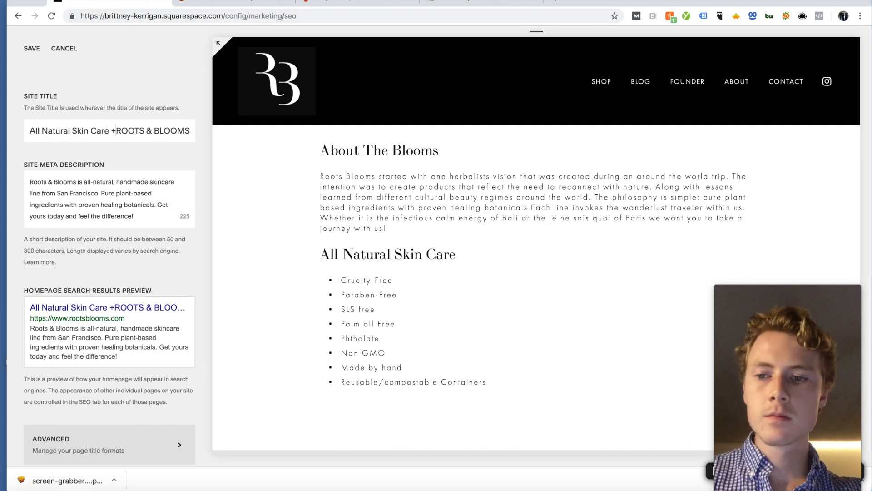
key("BackSpace")
key("BackSpace")
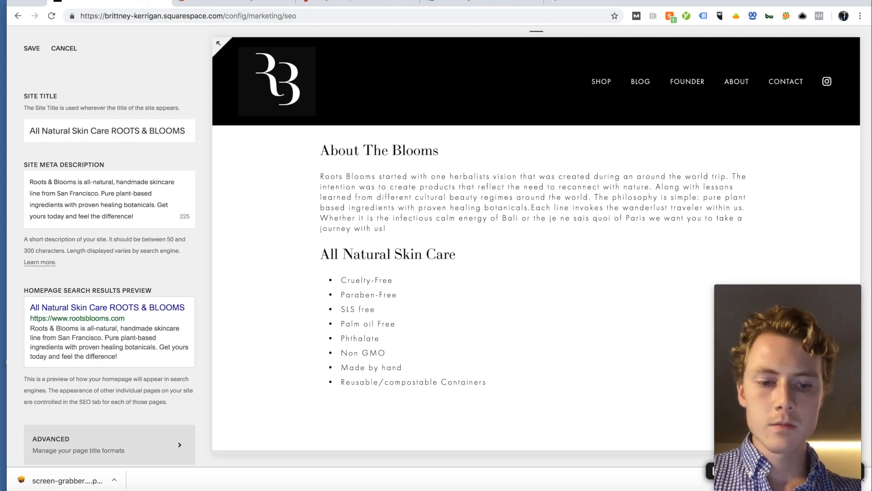
type("|")
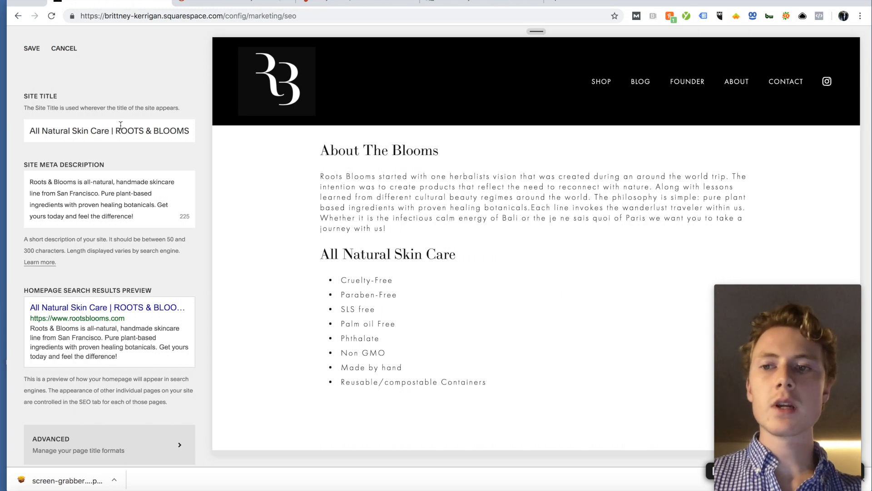
left_click_drag(118, 129, 211, 128)
left_click(190, 131)
scroll(160, 136, "down", 1)
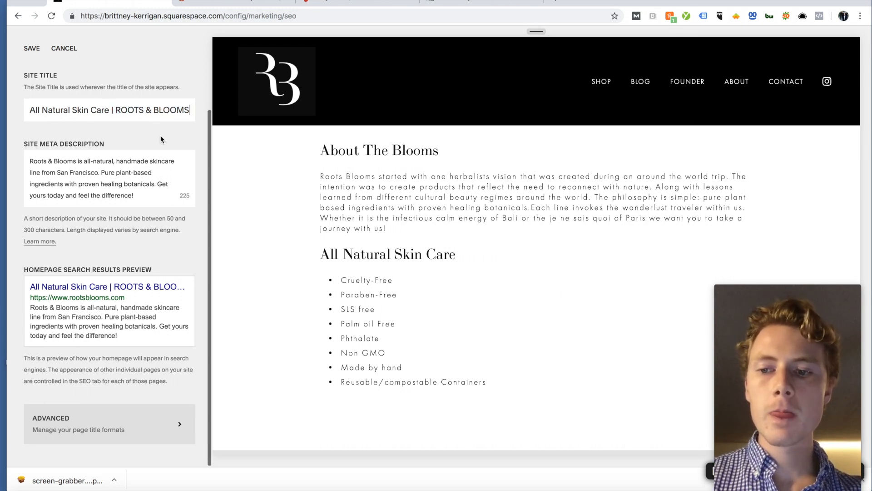
left_click(105, 435)
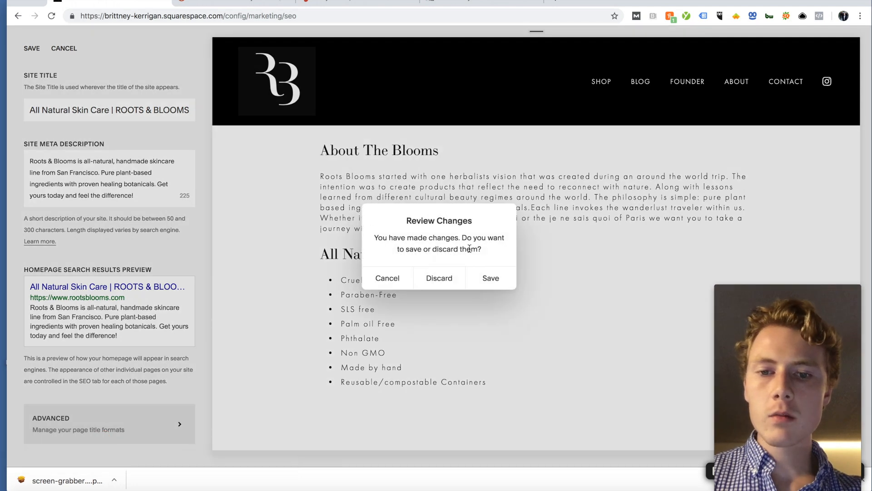
Step: Save the pending title and description changes, then review the title format explanations
left_click(475, 273)
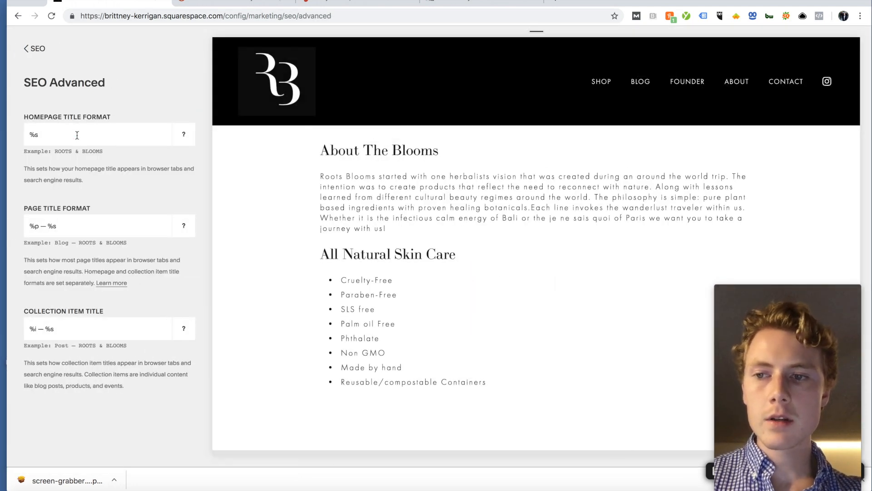
triple_click(92, 180)
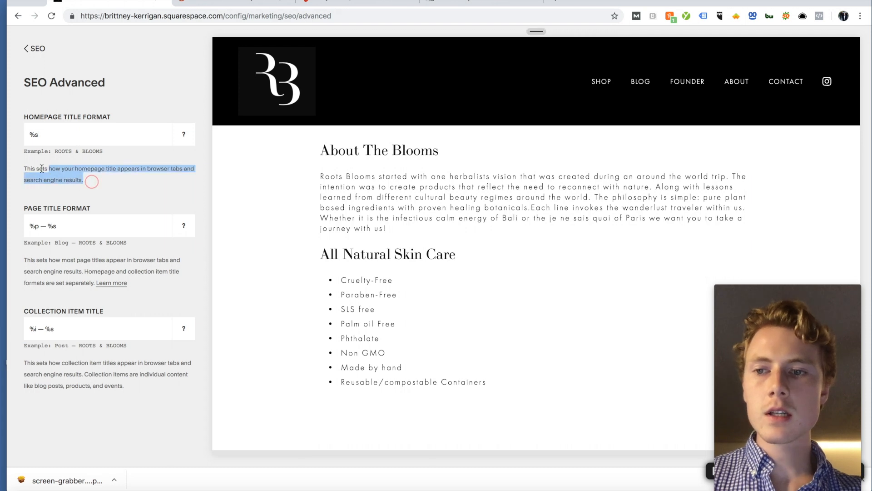
left_click(95, 163)
left_click_drag(152, 282, 10, 256)
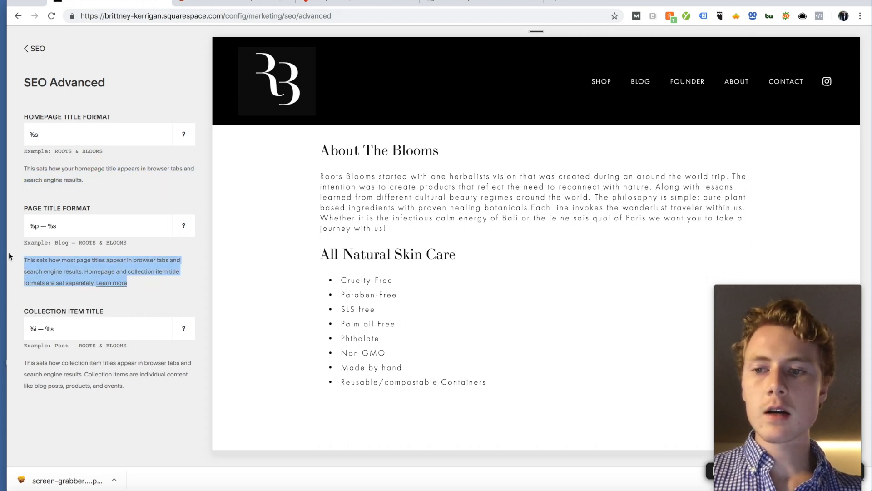
left_click(101, 255)
left_click_drag(99, 388, 22, 363)
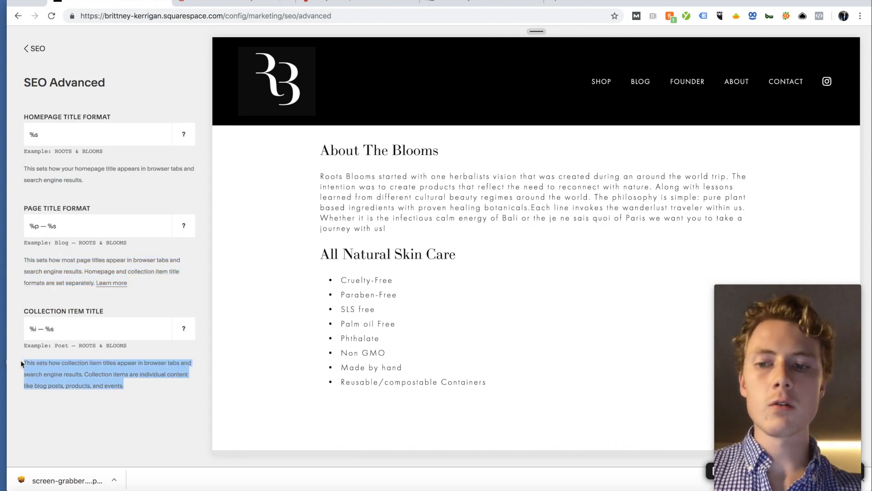
left_click(95, 384)
Step: Replace the em dash with | in Collection Item Title and Page Title Format
left_click(80, 327)
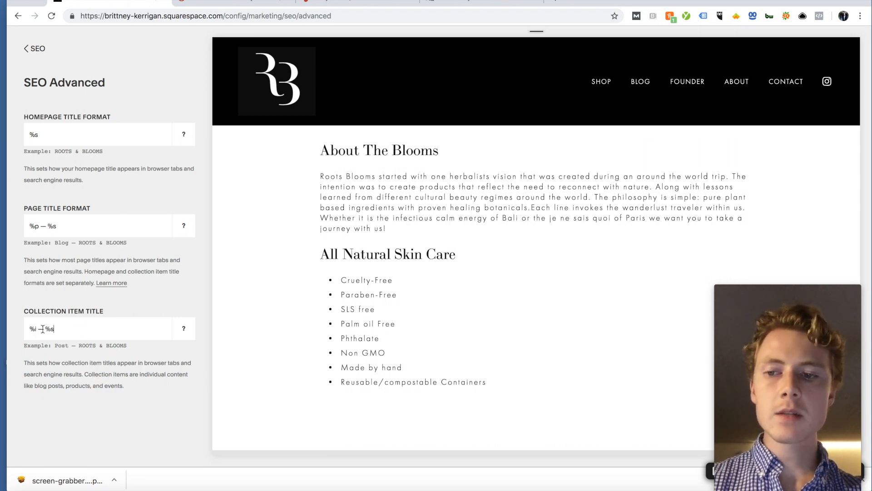
key("BackSpace")
type("|")
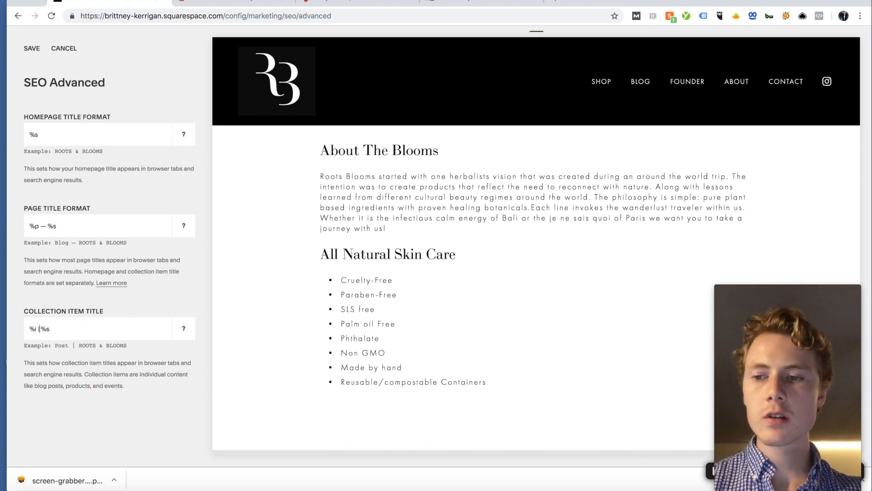
left_click(44, 228)
key("BackSpace")
type("|")
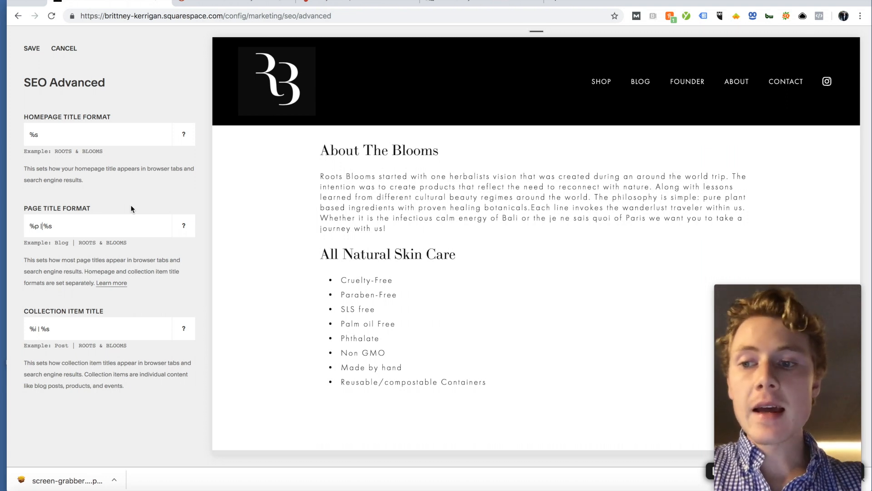
Step: Point out the %p, %s and %i tokens, then save formats %p | %s and %i | %s
double_click(36, 226)
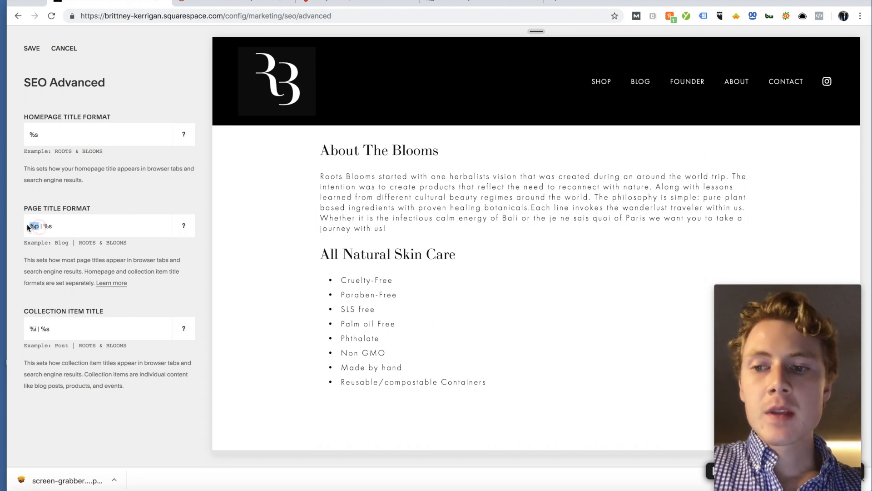
left_click_drag(44, 225, 69, 225)
left_click(70, 225)
left_click(39, 328)
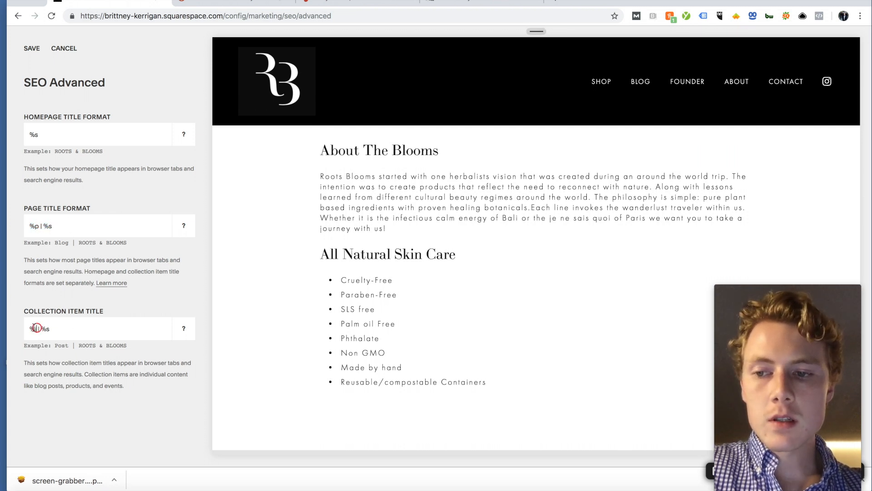
left_click(40, 328)
left_click(75, 331)
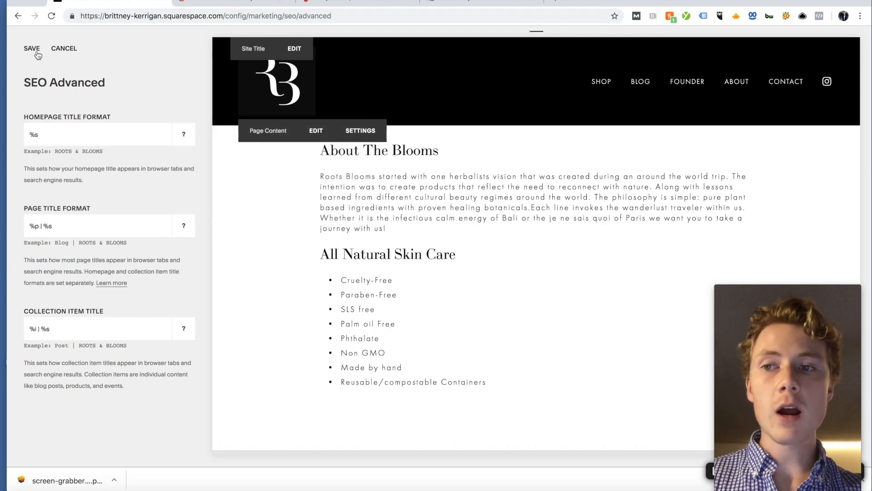
left_click(33, 48)
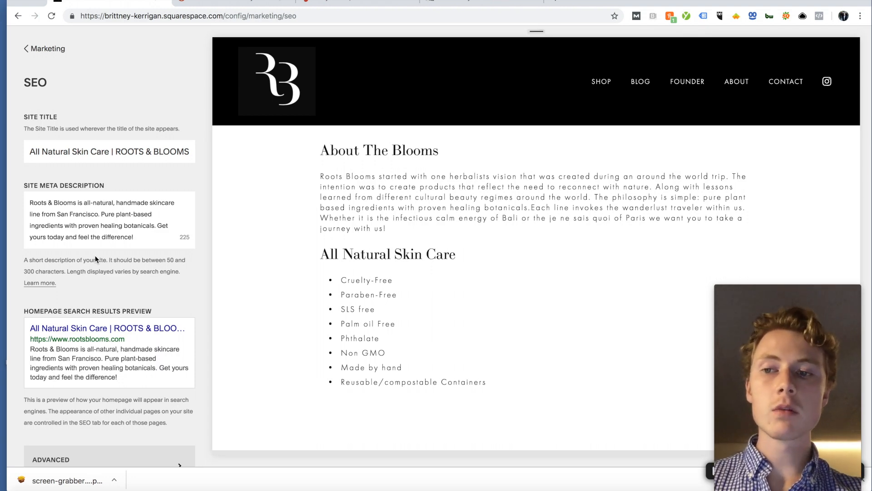
Step: Back out of the SEO panel through the Marketing list to the Home menu
scroll(57, 94, "down", 2)
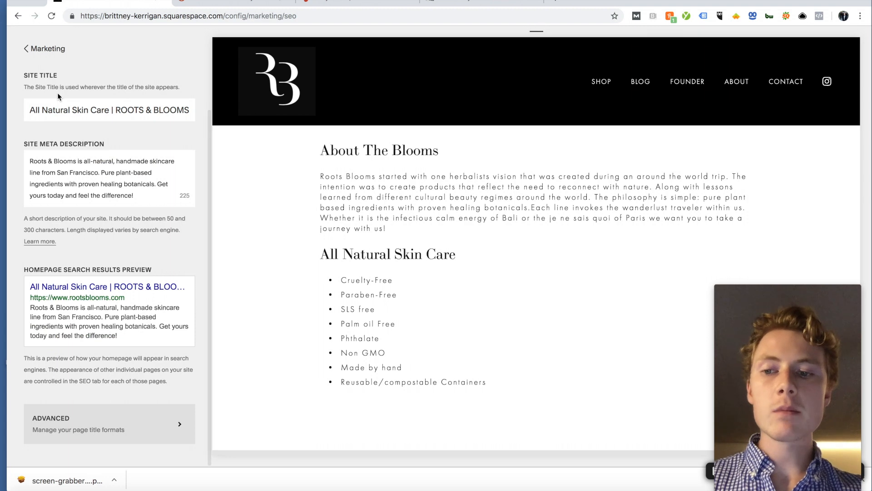
scroll(57, 92, "up", 2)
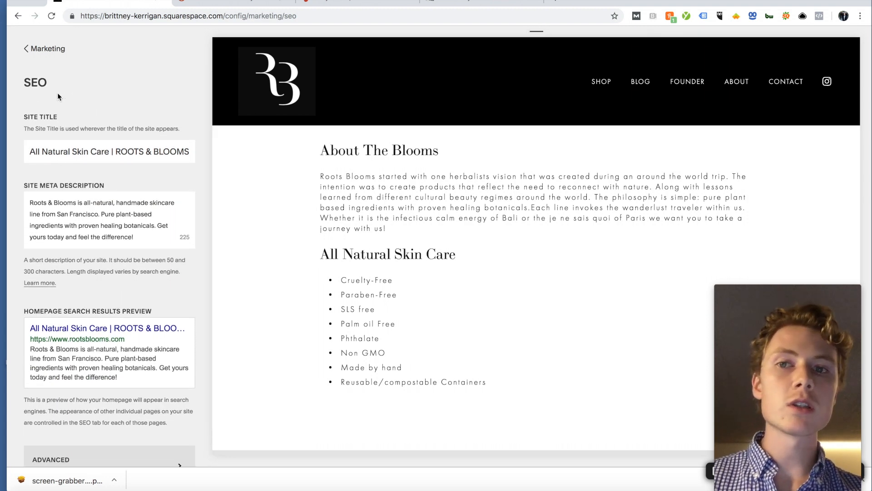
left_click(41, 48)
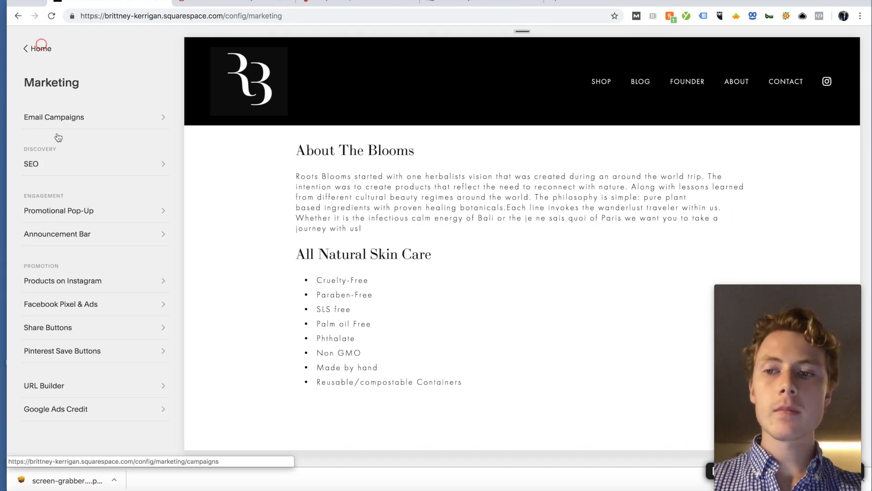
left_click(40, 47)
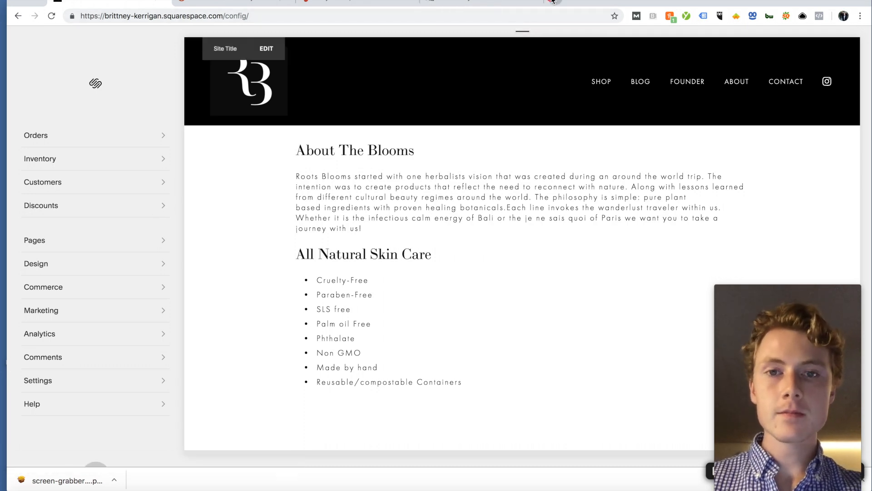
Step: Open Google Search Console in a new tab and browse its existing properties list
left_click(553, 1)
type("search")
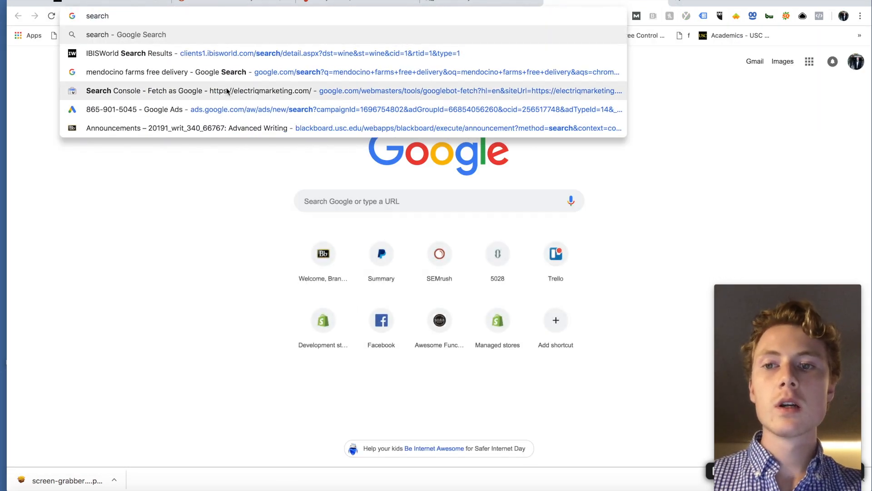
left_click(256, 91)
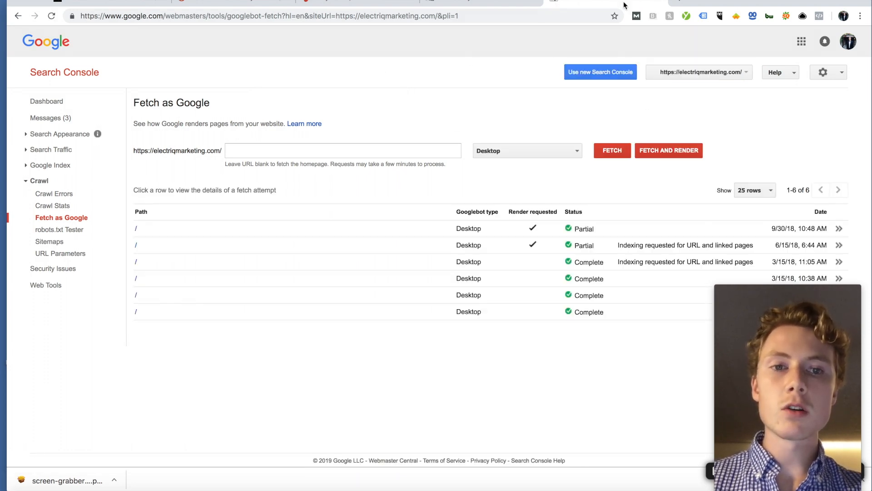
left_click(680, 72)
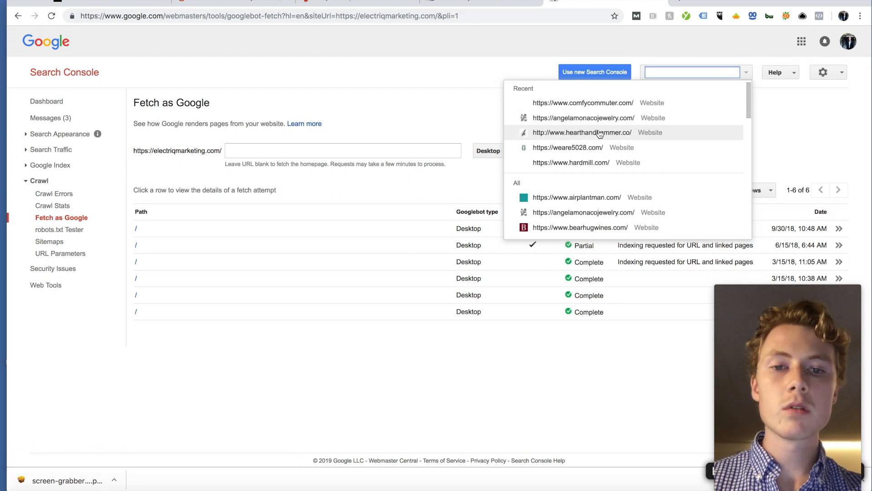
scroll(600, 134, "down", 5)
scroll(600, 134, "down", 3)
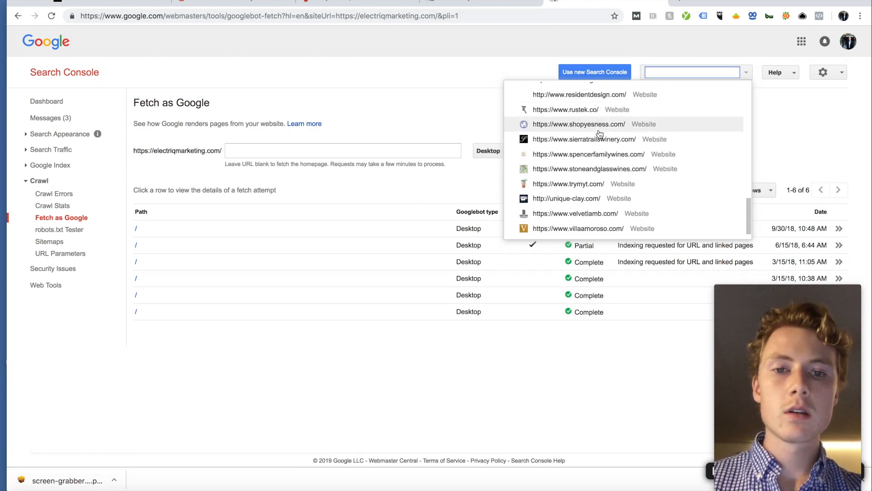
scroll(600, 134, "up", 2)
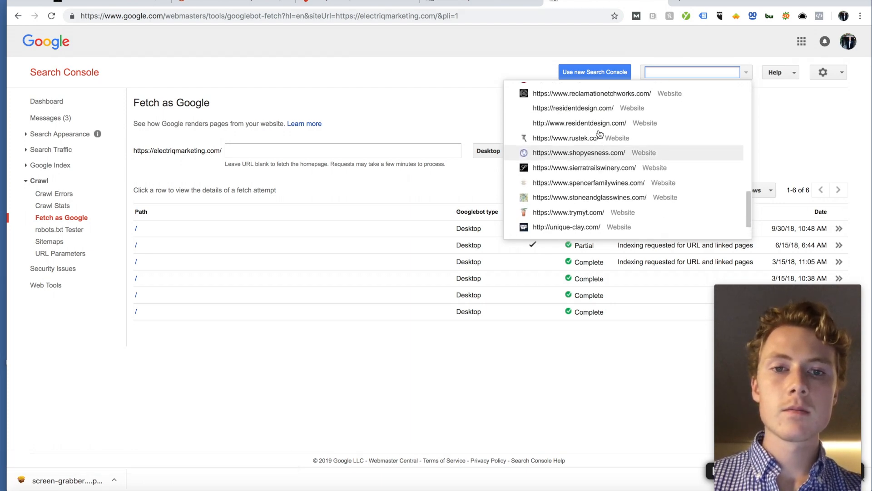
left_click(806, 108)
Step: Switch to the new Search Console from the settings options
left_click(835, 71)
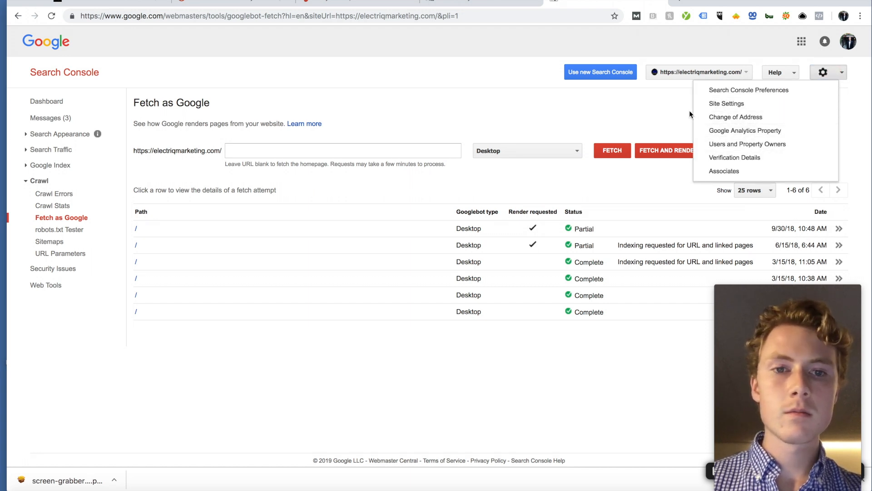
left_click(619, 86)
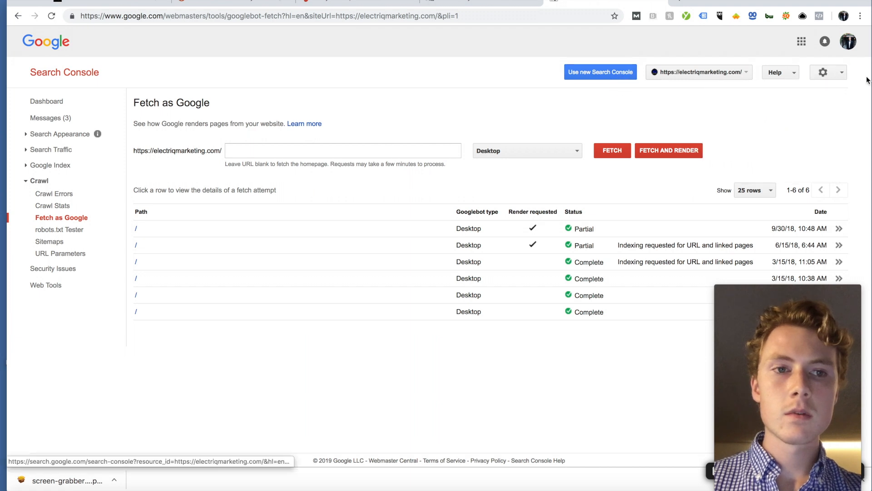
left_click(831, 70)
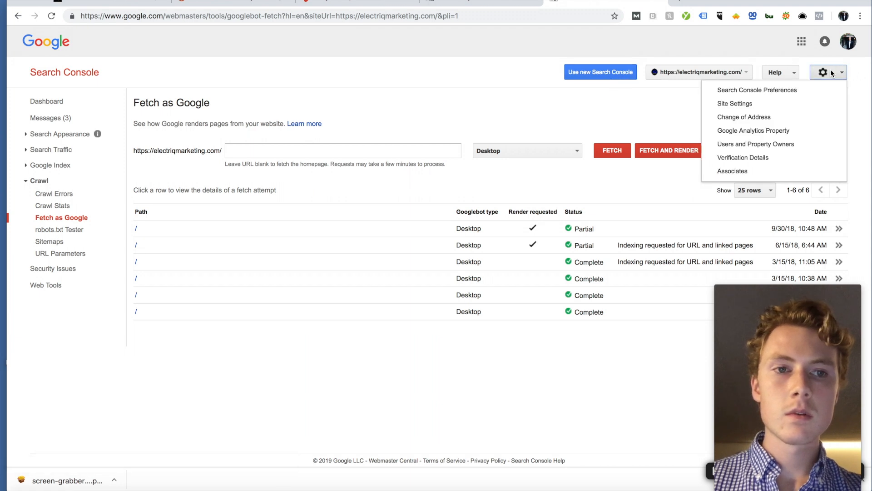
left_click(625, 74)
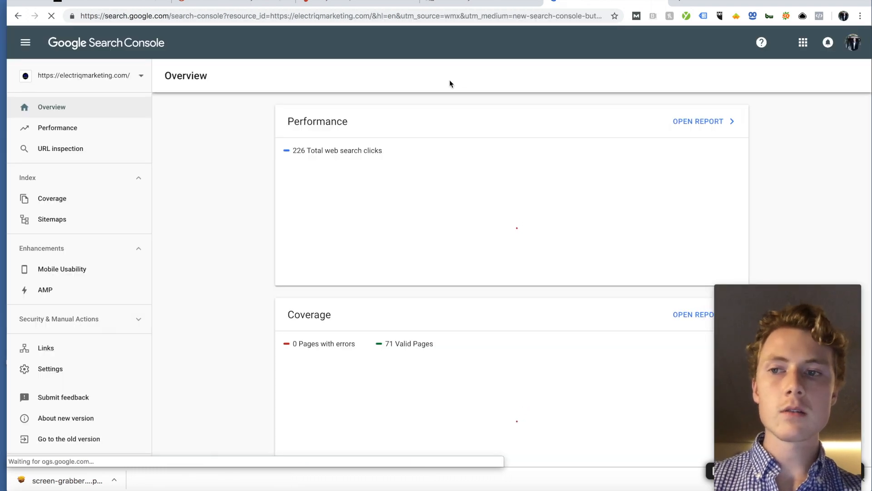
Step: Open the property dropdown and choose Add property
left_click(28, 42)
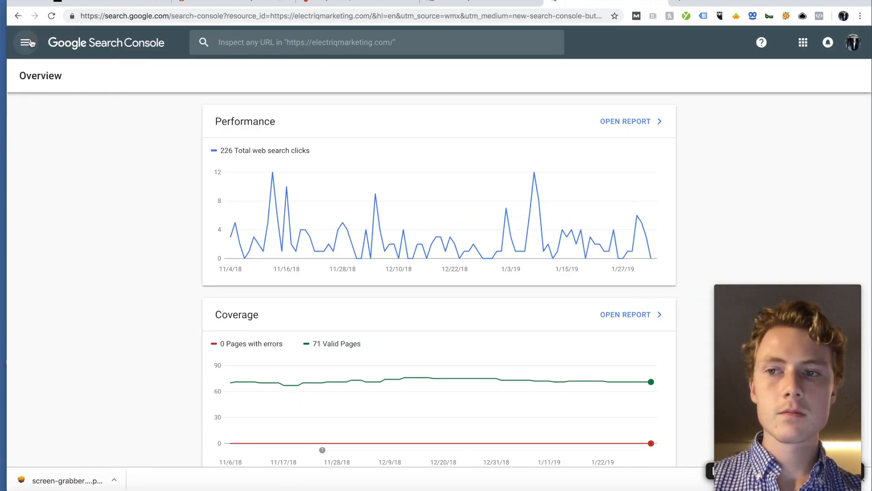
left_click(802, 42)
left_click(802, 42)
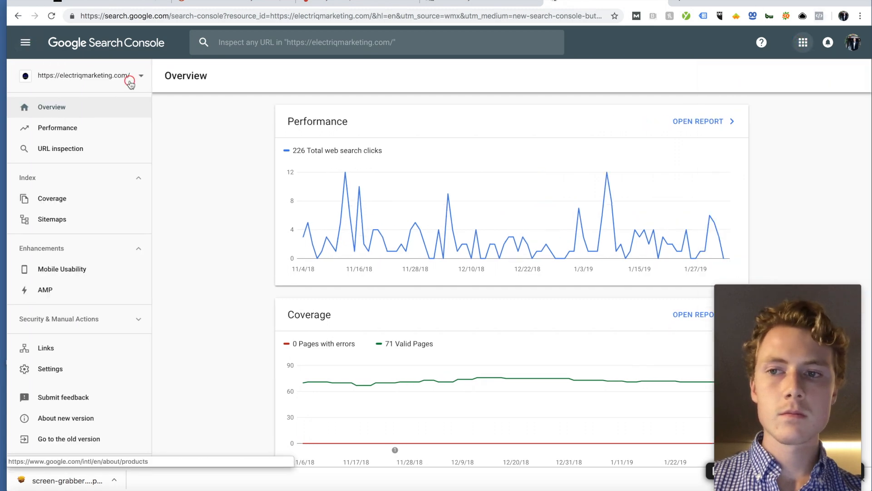
left_click(132, 76)
left_click(60, 344)
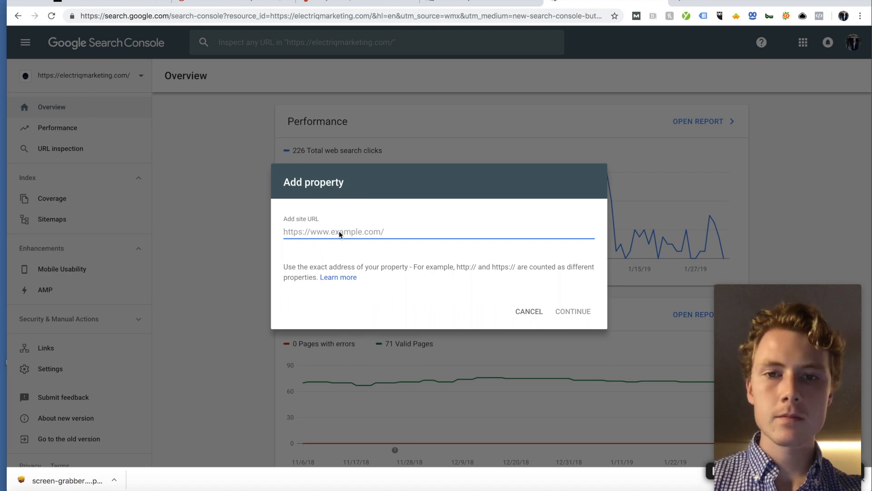
Step: Copy the Roots & Blooms site address from the live site in a new tab
key("super+t")
type("roots")
key("Return")
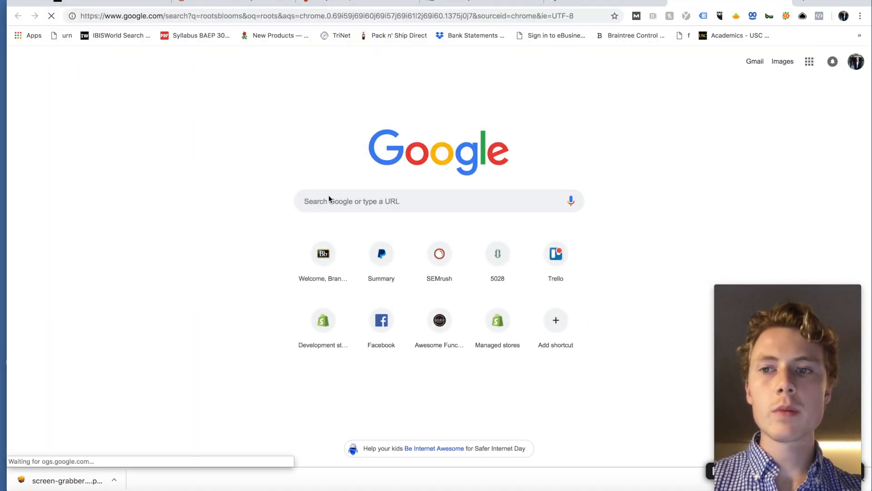
left_click(157, 165)
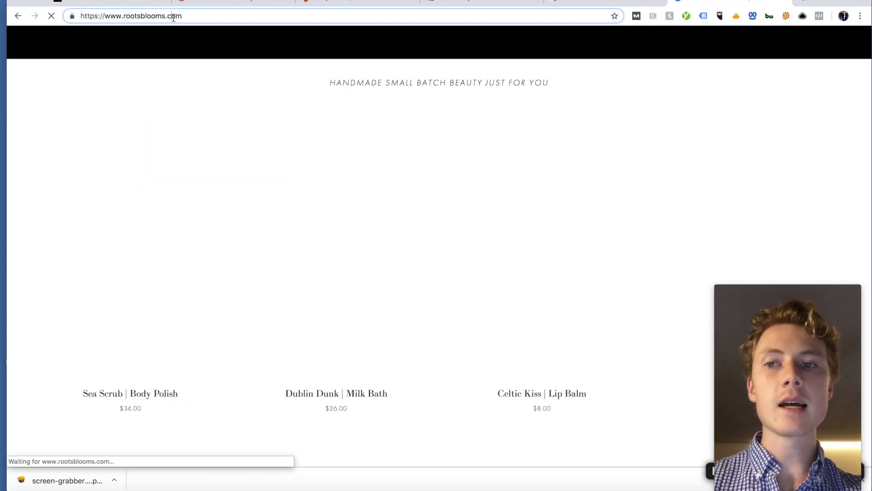
left_click(171, 16)
key("ctrl+c")
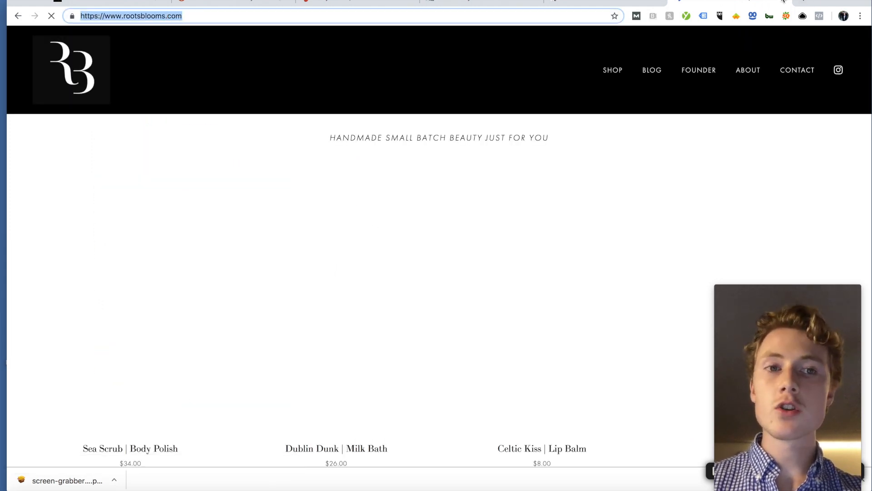
left_click(783, 1)
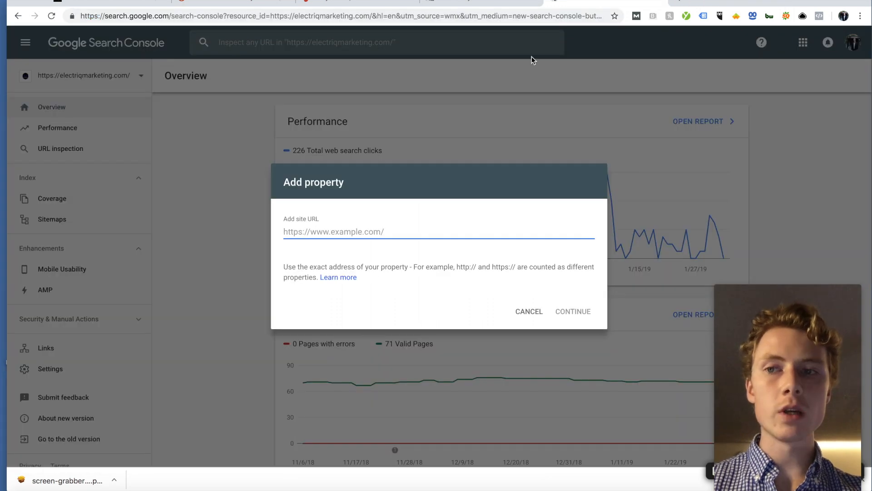
left_click(444, 234)
key("ctrl+v")
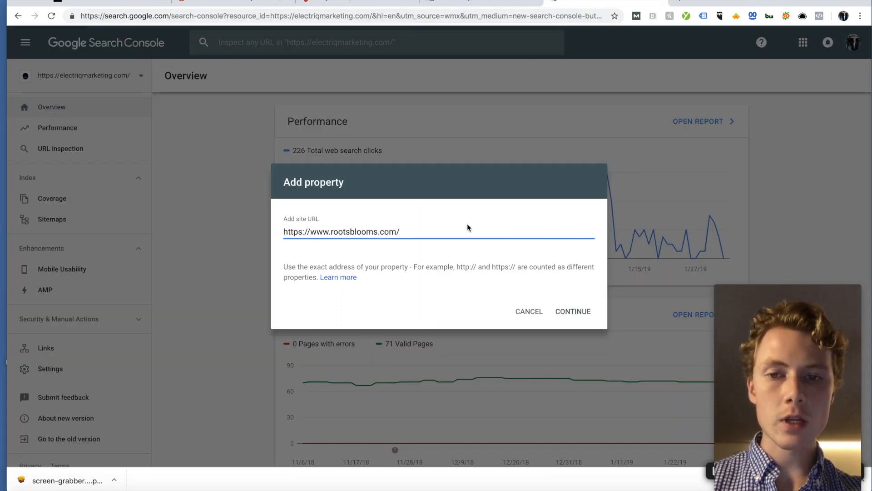
left_click_drag(402, 231, 259, 231)
left_click(451, 233)
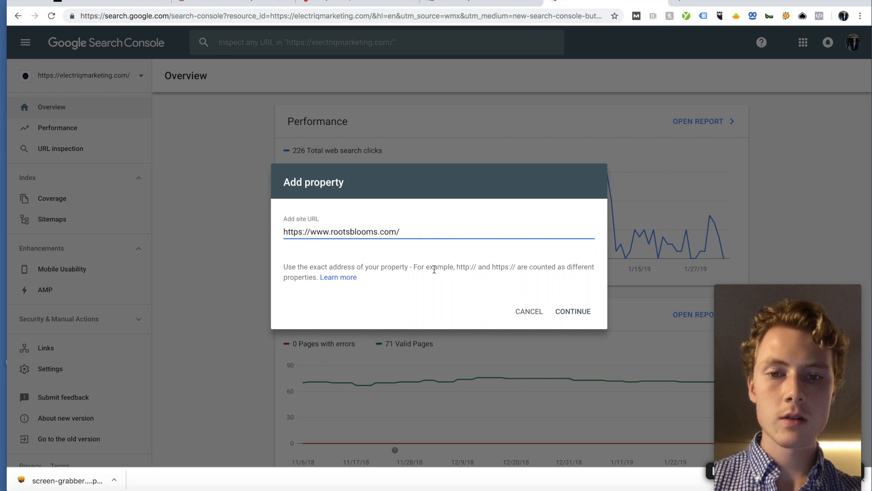
left_click_drag(414, 266, 576, 281)
left_click(576, 276)
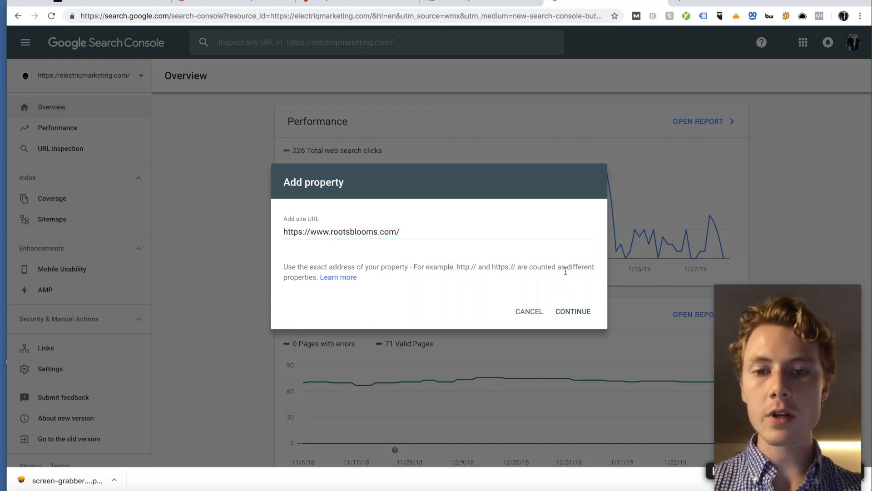
left_click(568, 316)
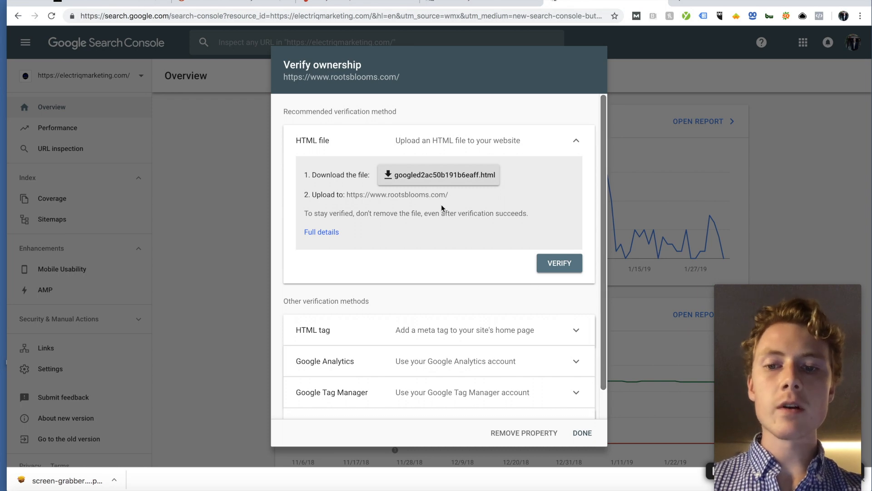
Step: Try verifying rootsblooms.com ownership through the Google Analytics method
scroll(442, 208, "down", 2)
left_click(451, 331)
scroll(427, 272, "down", 1)
scroll(419, 236, "down", 5)
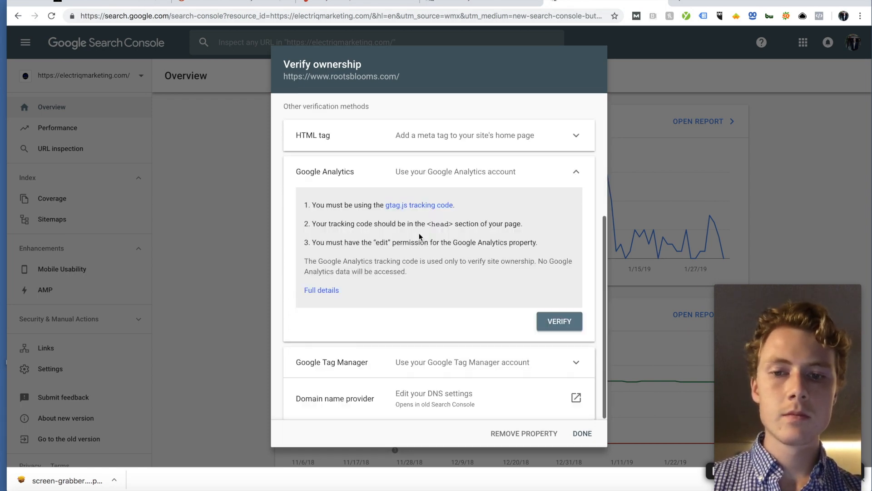
left_click(559, 323)
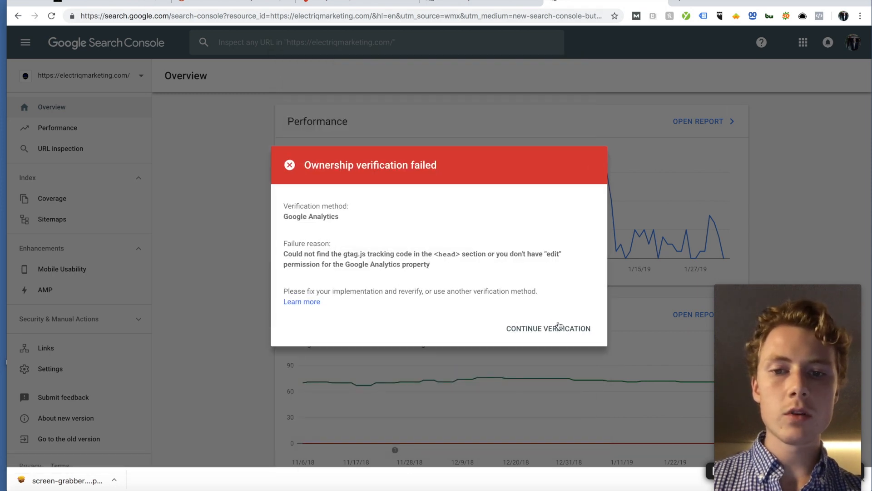
Step: After the failure, expand the HTML tag method and select its google-site-verification meta tag
left_click(543, 337)
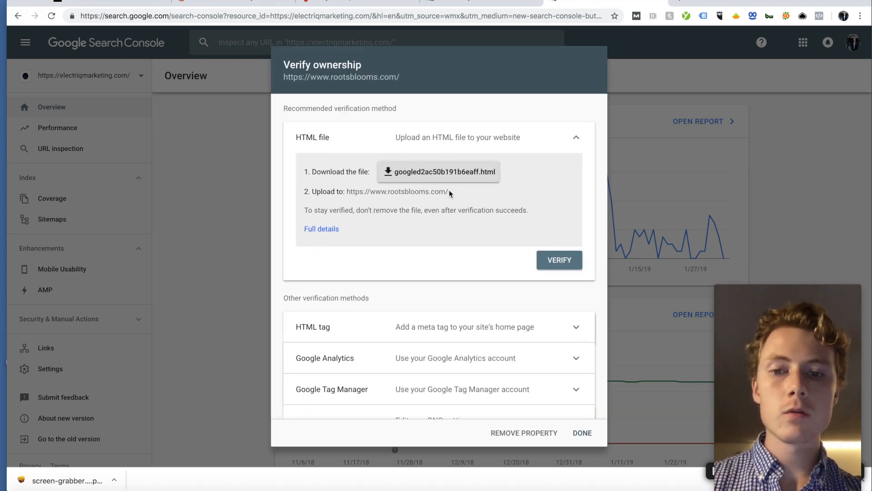
scroll(449, 227, "down", 2)
left_click(450, 294)
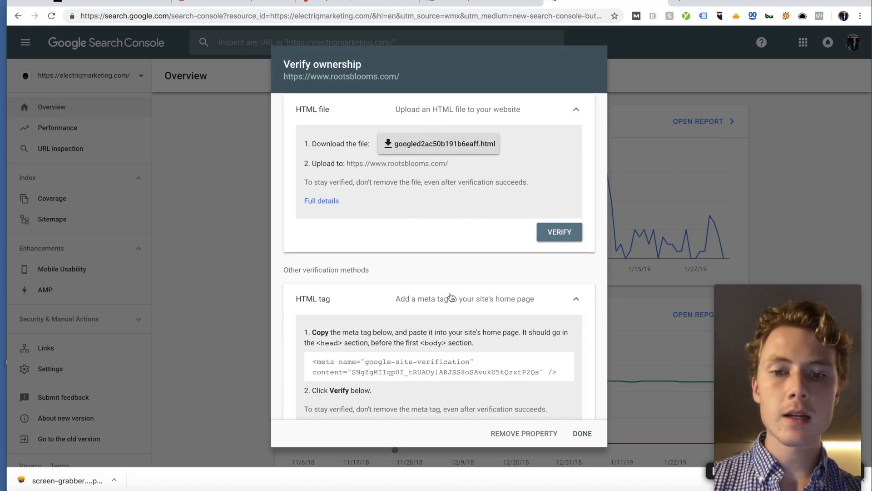
scroll(450, 294, "down", 3)
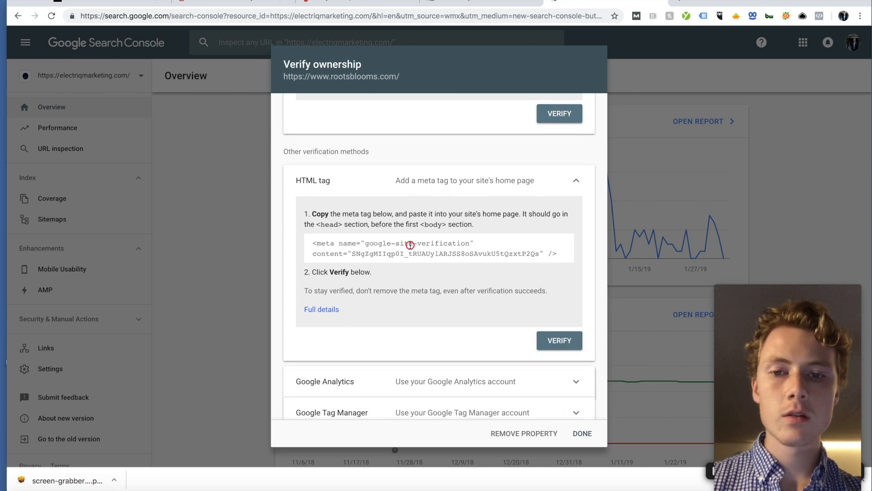
key("ctrl+a")
left_click(431, 248)
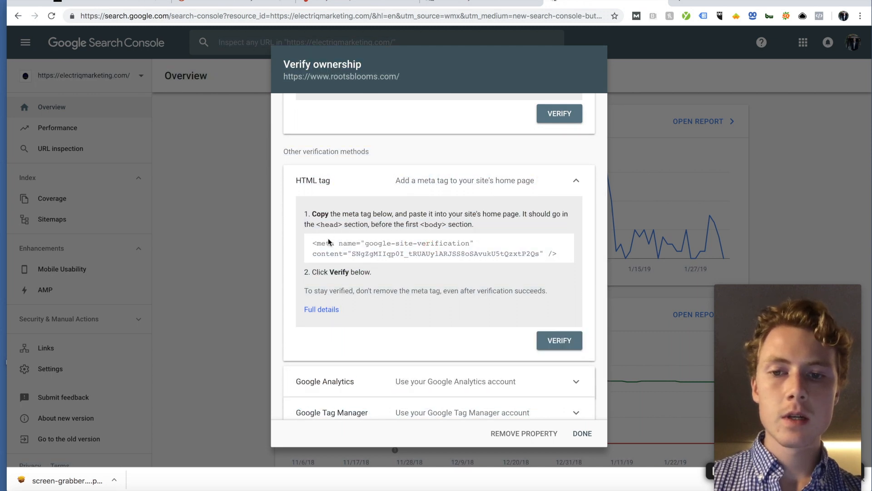
left_click_drag(313, 243, 568, 259)
key("ctrl+c")
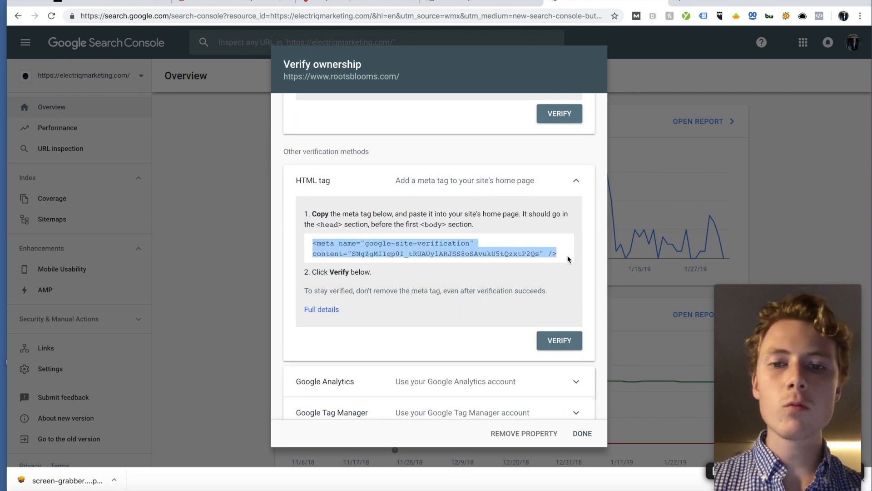
scroll(522, 225, "up", 4)
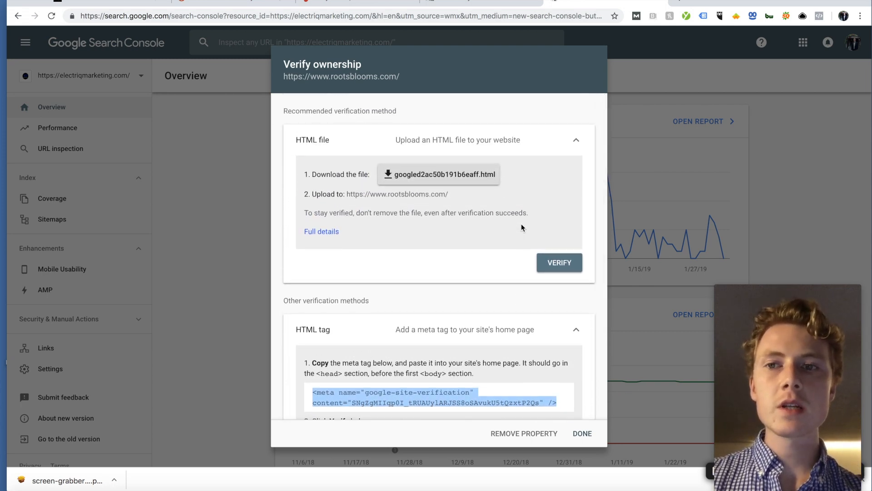
scroll(521, 225, "down", 1)
scroll(521, 227, "down", 4)
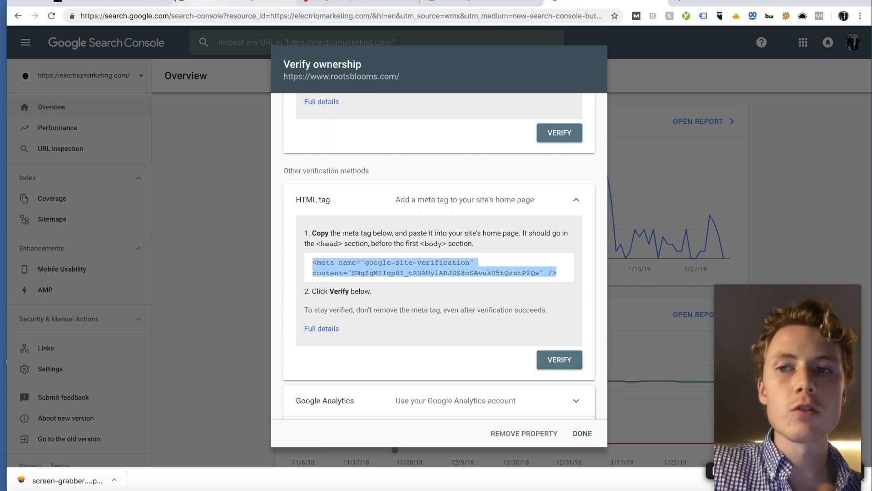
Step: In the Squarespace admin, go to Settings > Advanced > Code Injection
left_click(113, 1)
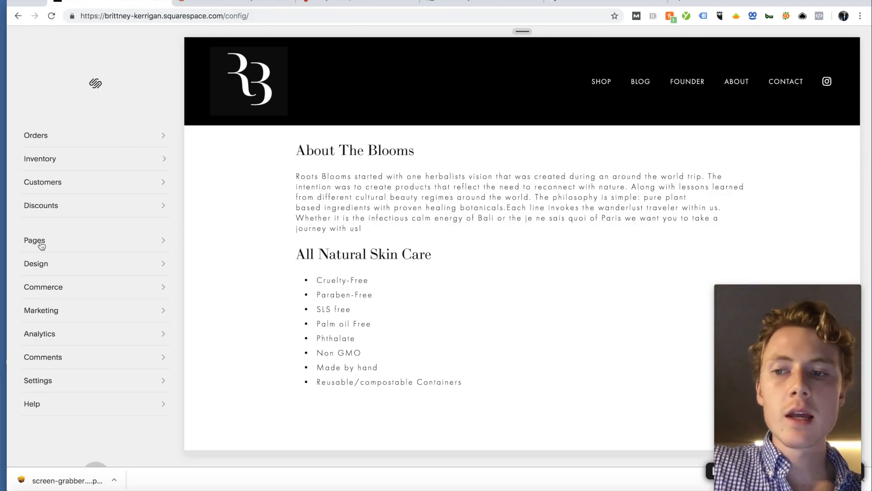
left_click(52, 382)
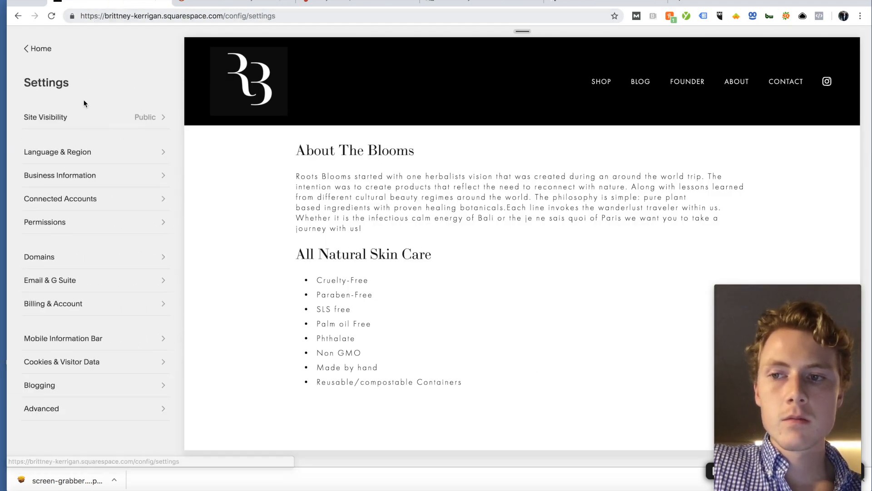
left_click(63, 408)
left_click(66, 166)
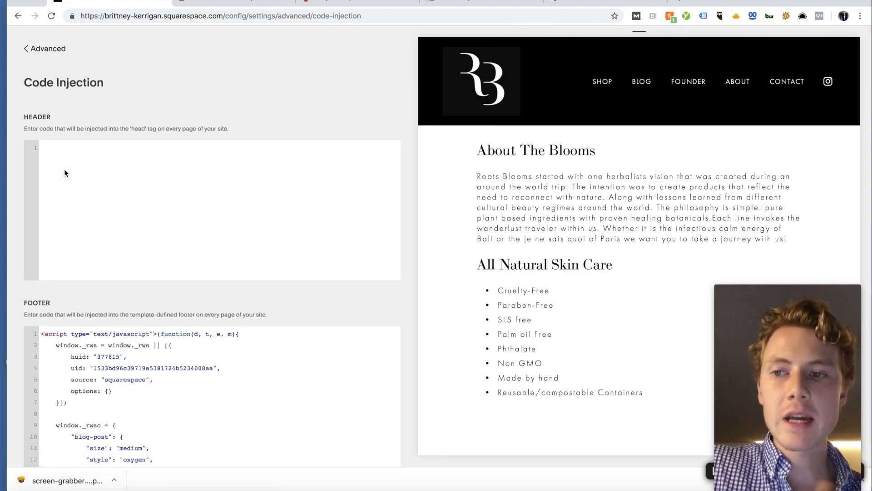
left_click_drag(19, 114, 249, 135)
Step: Paste the meta tag into Header with a '// Google Search Console Verification' comment above it
left_click(208, 144)
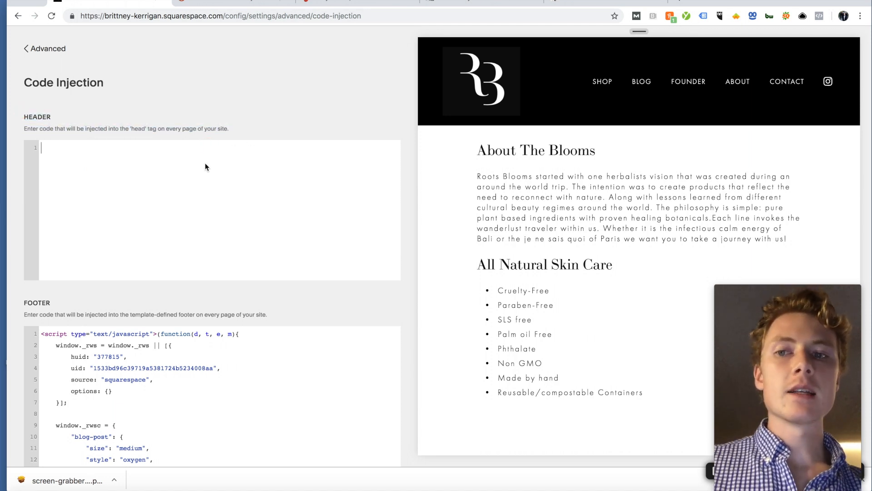
key("ctrl+v")
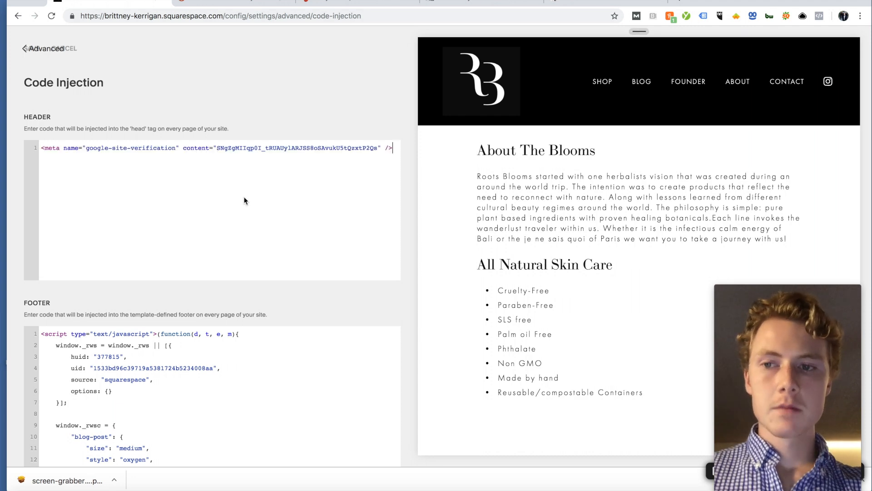
left_click(41, 148)
key("Return")
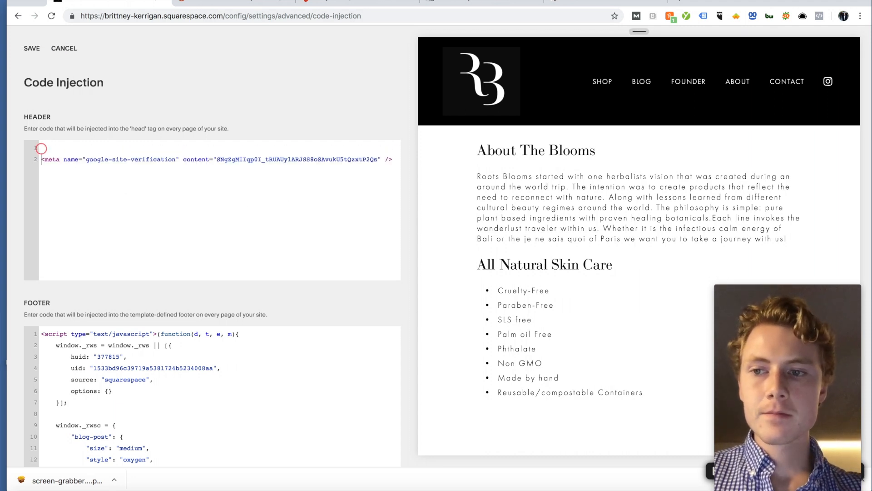
type("//Google")
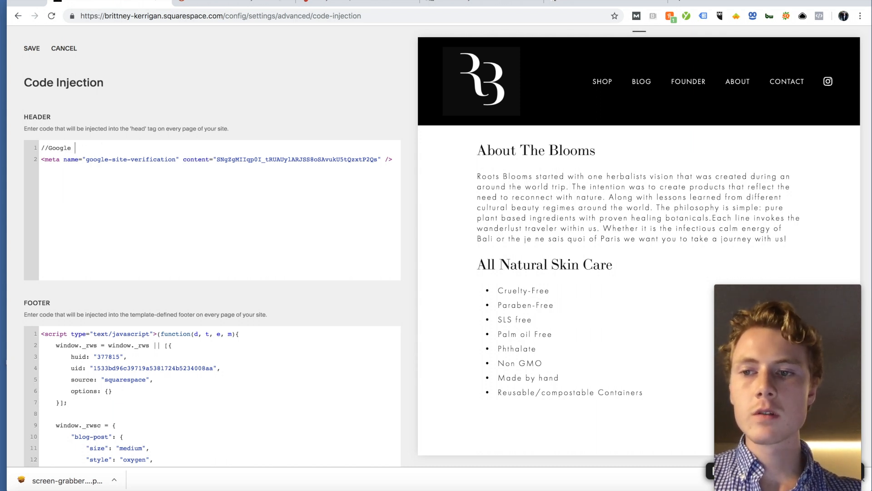
type("Search Console Verification//")
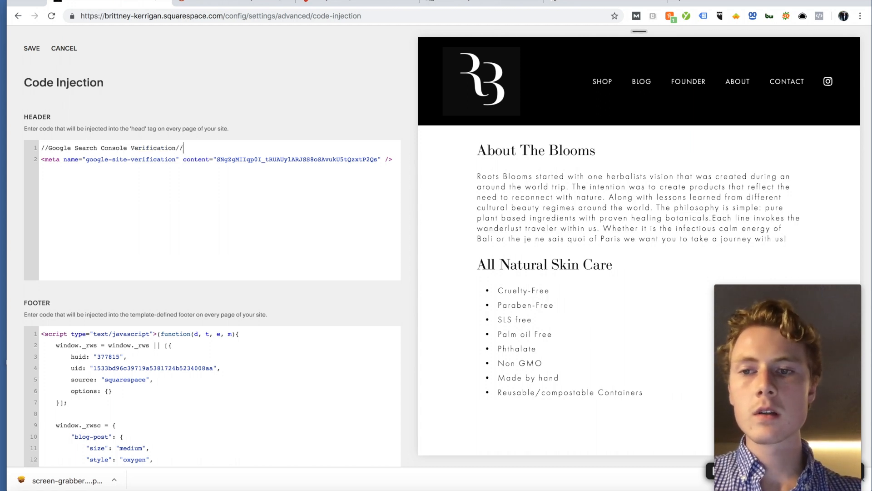
Step: Tidy the comment line's slashes and save the header code
scroll(121, 406, "down", 10)
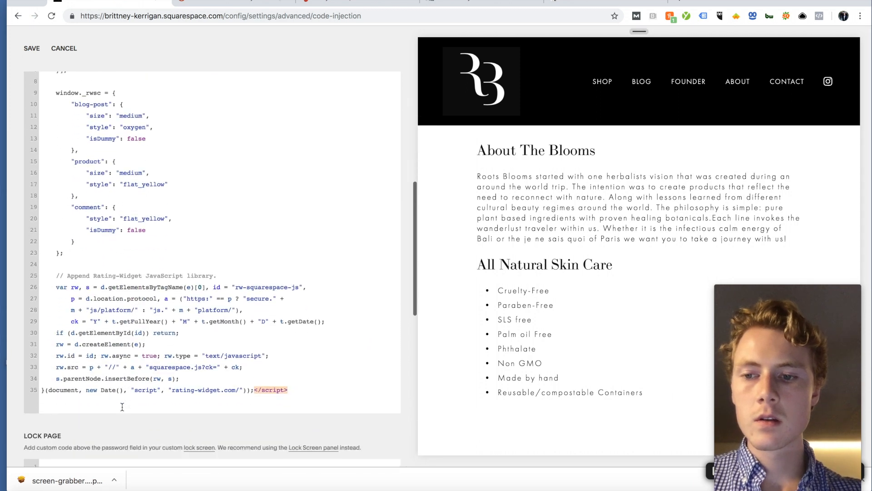
left_click_drag(56, 255, 161, 267)
left_click(179, 245)
scroll(196, 158, "up", 1)
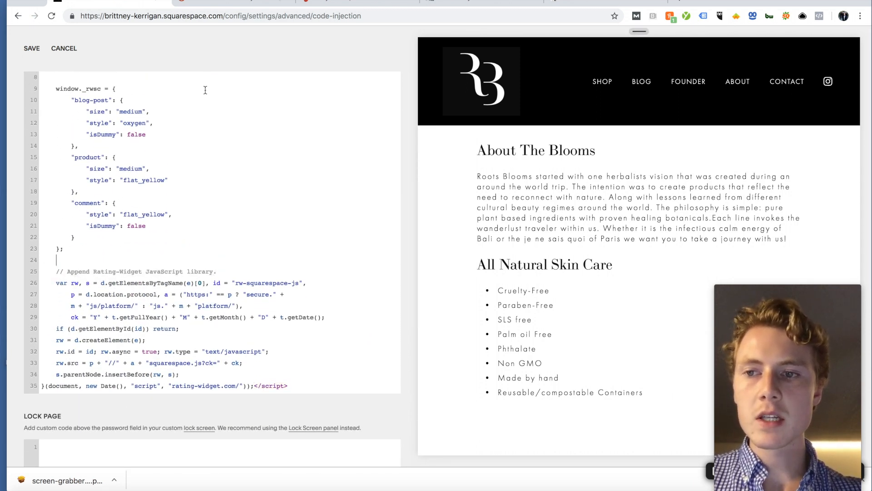
scroll(205, 90, "up", 8)
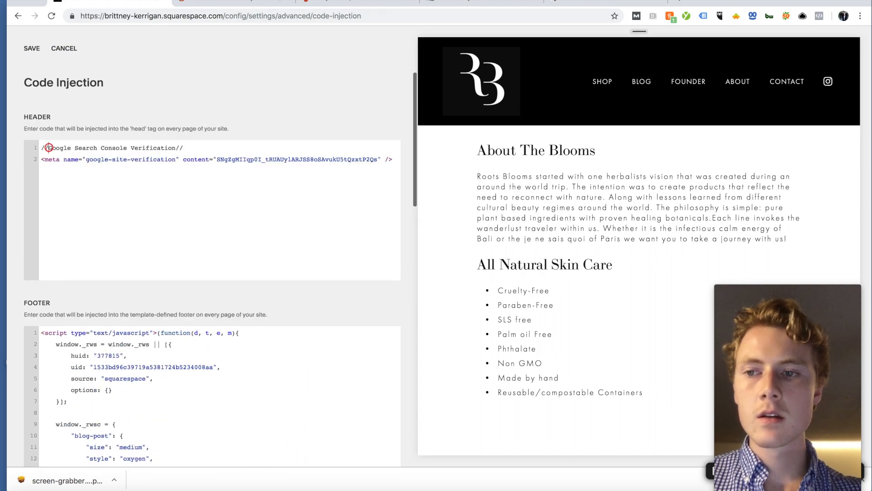
left_click(205, 148)
key("BackSpace")
key("BackSpace")
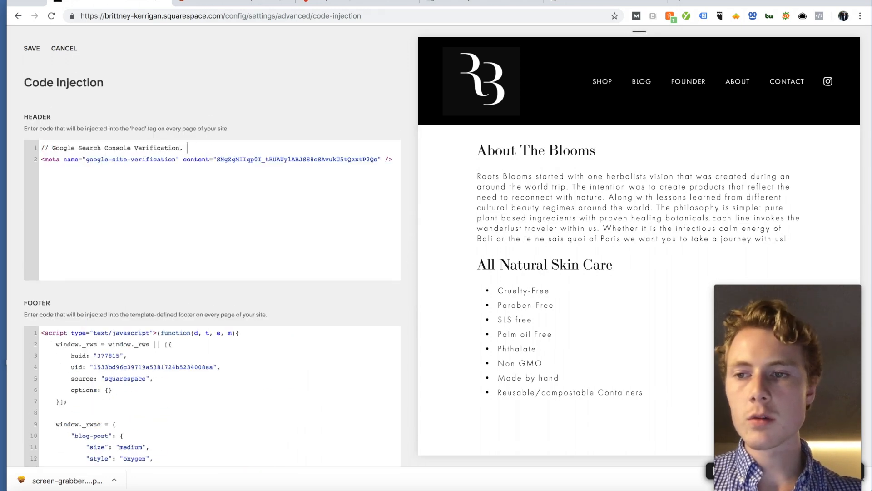
left_click(53, 148)
key("BackSpace")
key("BackSpace")
key("BackSpace")
type("//")
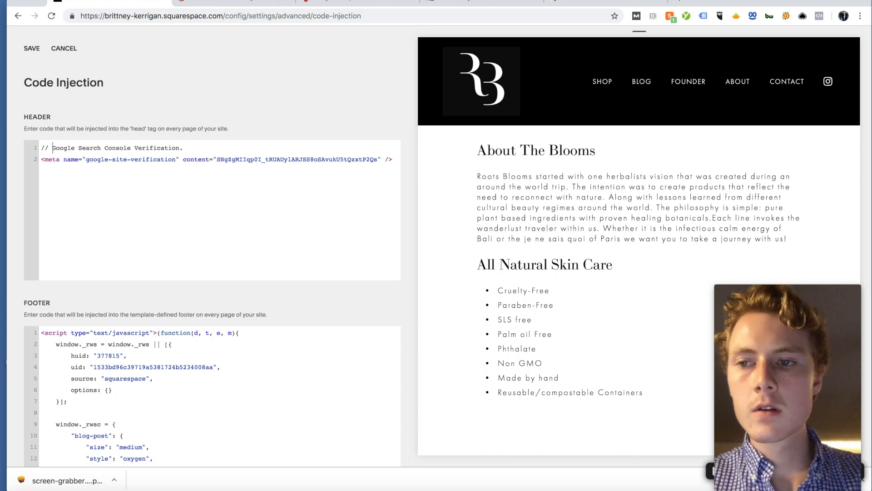
left_click(233, 152)
left_click(41, 49)
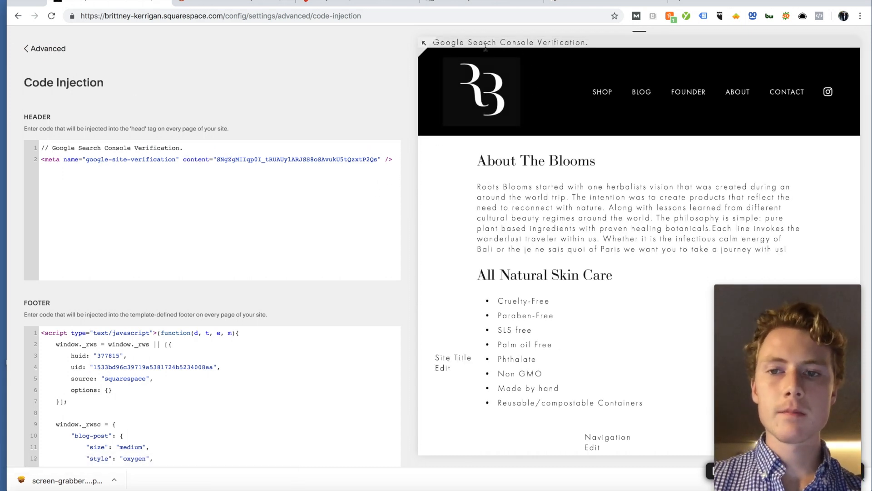
Step: Relabel the header comment as 'Google Search Console' and save
scroll(171, 202, "down", 1)
scroll(151, 396, "down", 1)
scroll(151, 395, "down", 10)
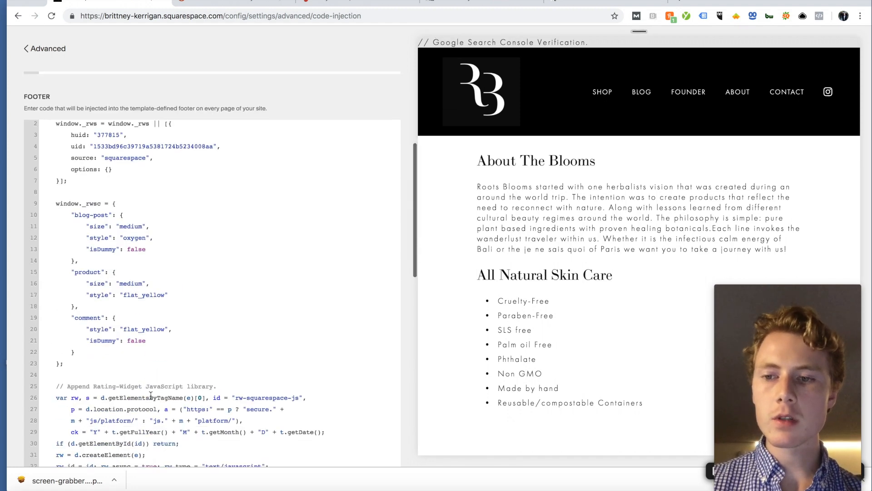
left_click_drag(234, 231, 53, 229)
key("ctrl+c")
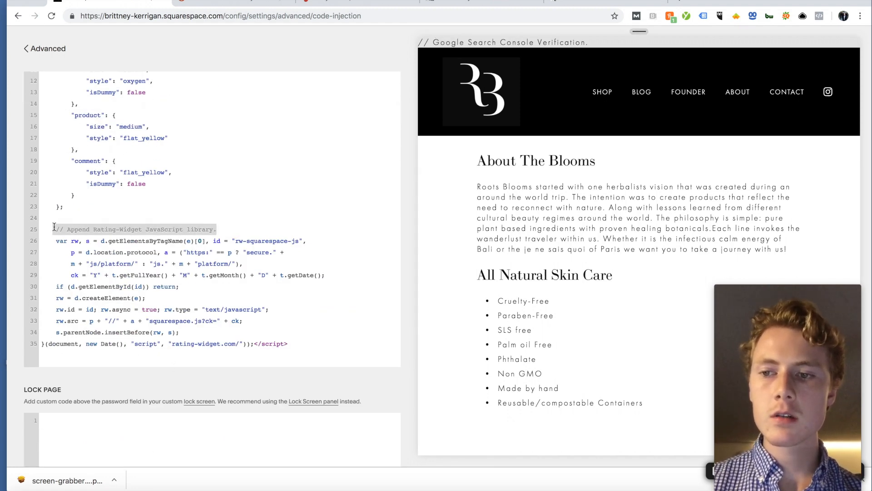
scroll(184, 171, "up", 5)
scroll(184, 171, "up", 5)
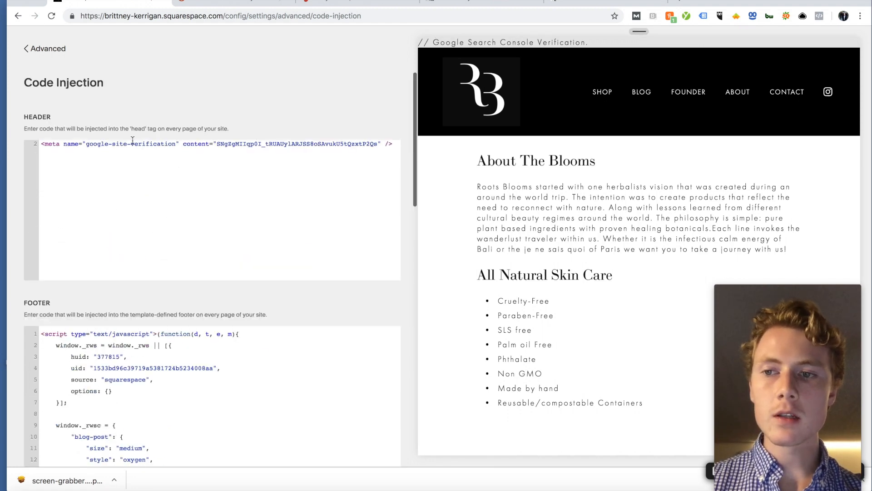
scroll(82, 146, "up", 1)
left_click_drag(194, 147, 42, 149)
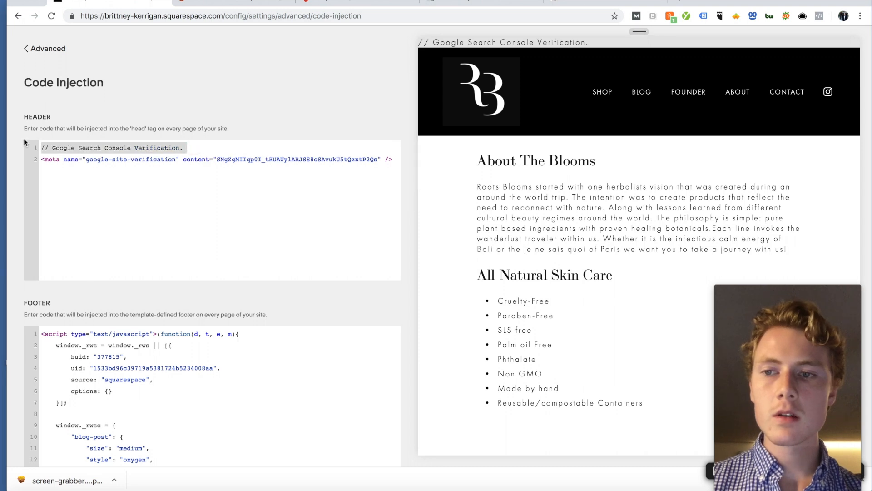
key("ctrl+v")
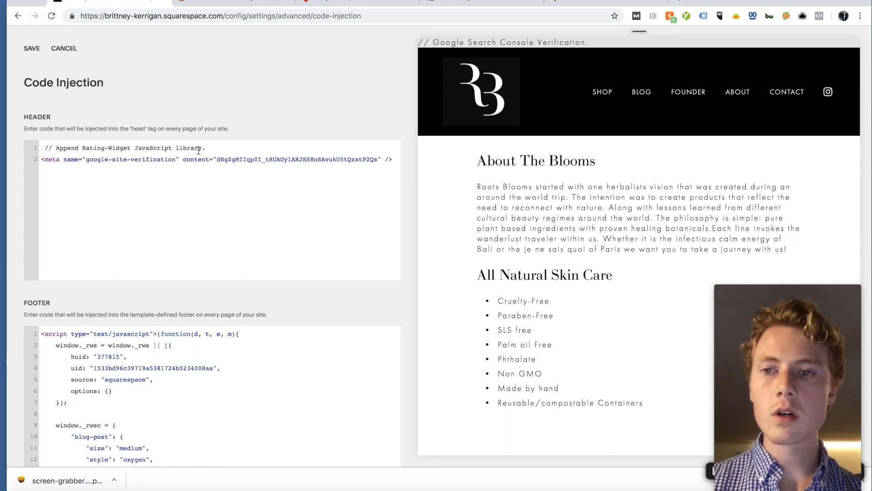
left_click_drag(214, 146, 56, 147)
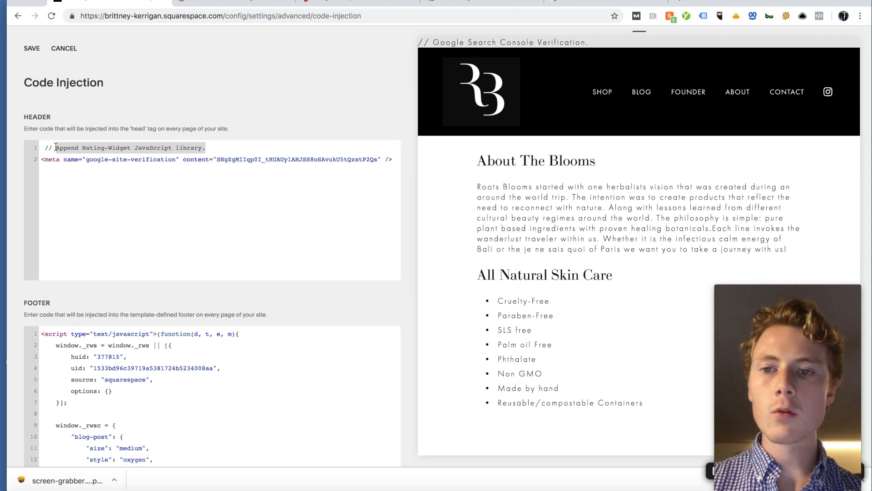
type("Google Search")
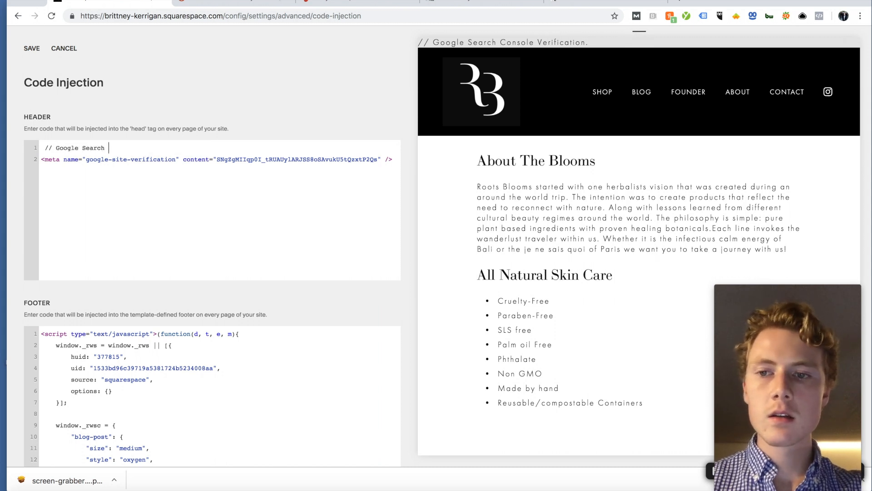
type(" Console")
left_click(31, 48)
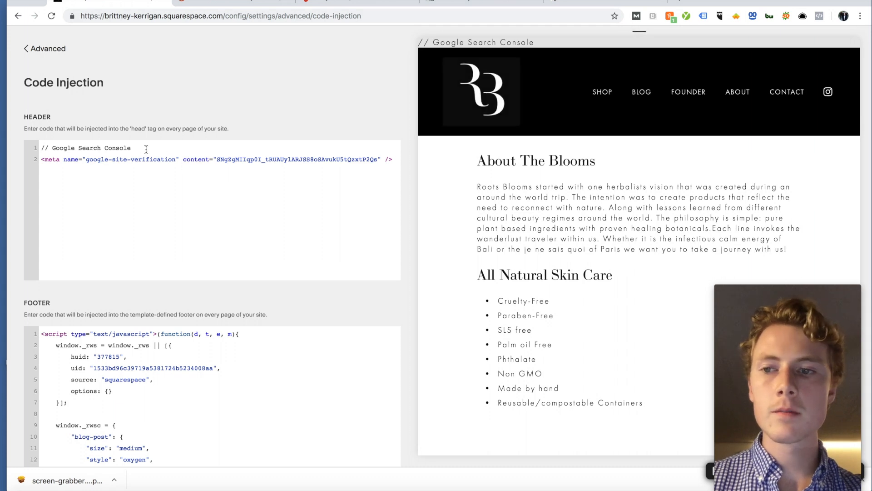
Step: Delete the comment line so the header holds only the meta tag, and save
left_click_drag(145, 149, 41, 148)
key("BackSpace")
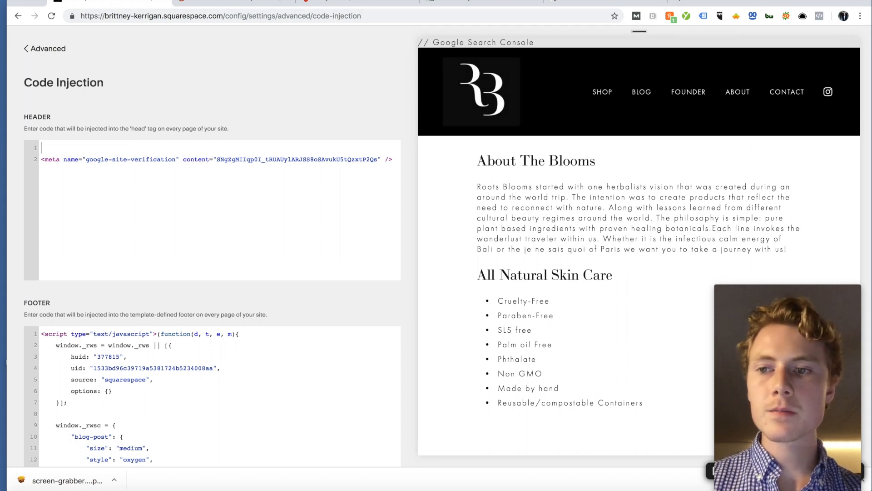
left_click(40, 159)
key("BackSpace")
left_click(32, 49)
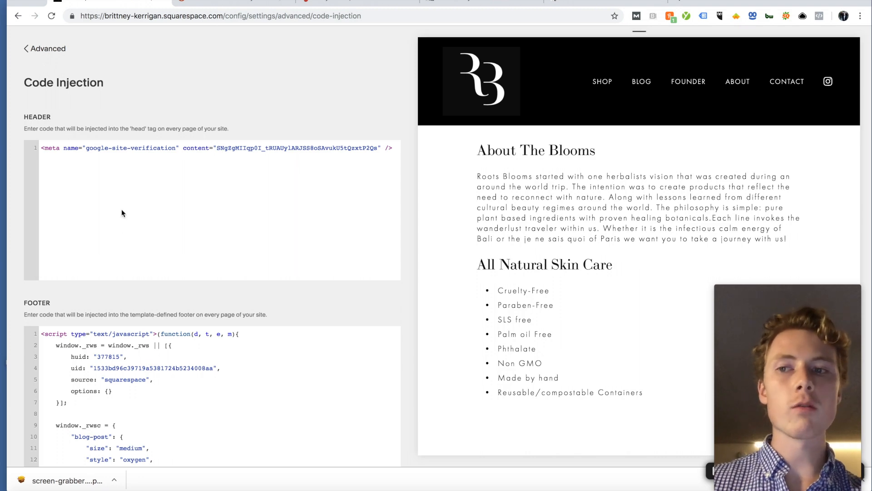
Step: Go back to the Advanced settings list and return to Search Console's ownership verification
key("ctrl+a")
key("BackSpace")
scroll(229, 349, "down", 3)
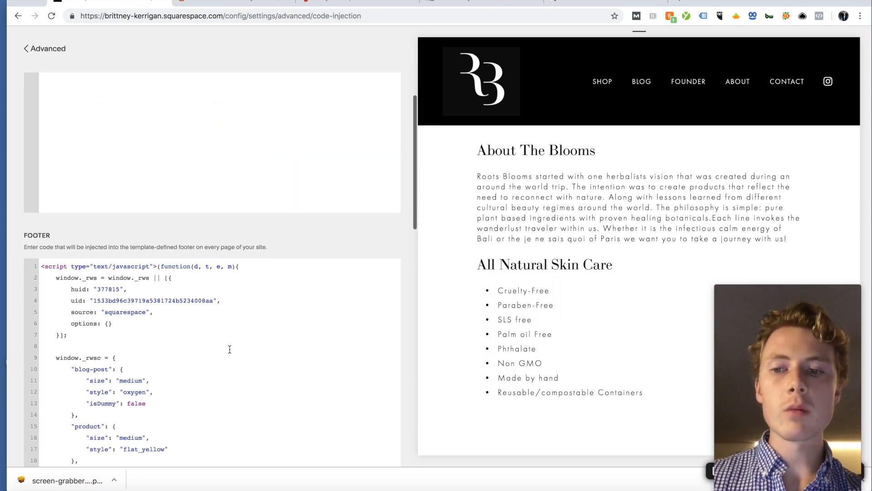
scroll(258, 219, "down", 10)
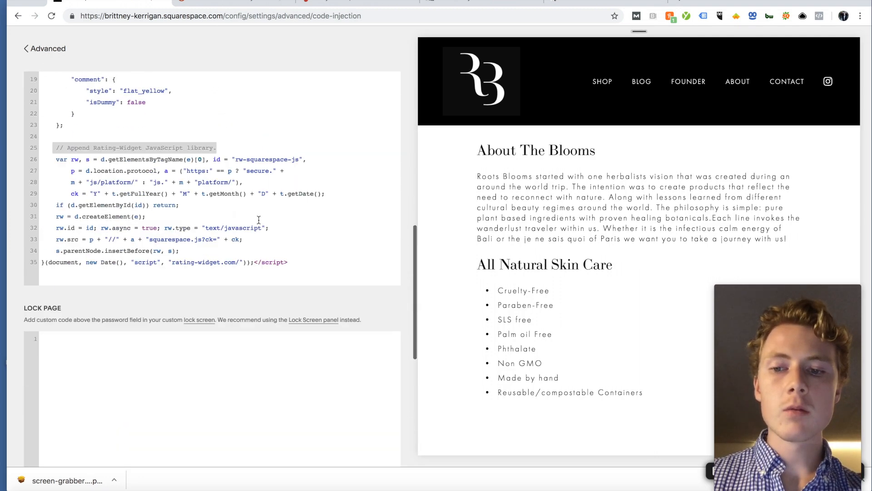
scroll(258, 219, "up", 12)
left_click(38, 45)
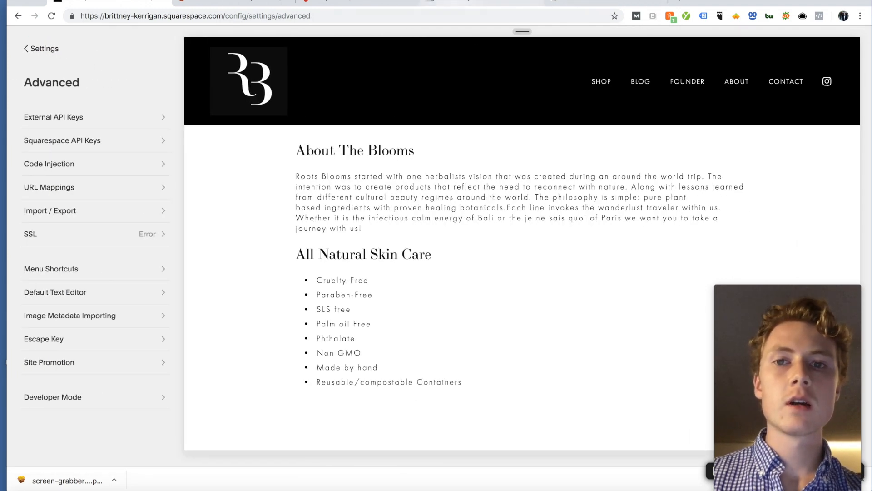
left_click(591, 1)
Step: Verify rootsblooms.com ownership and open the newly verified property
left_click(550, 366)
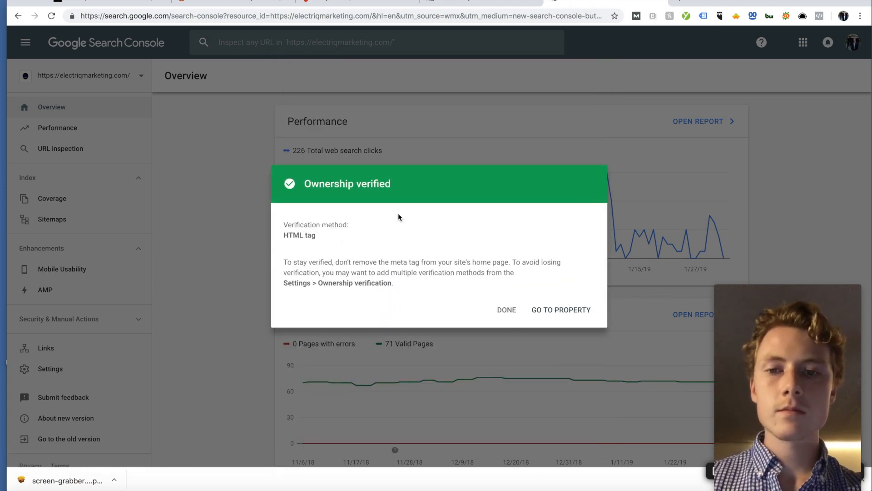
left_click(541, 308)
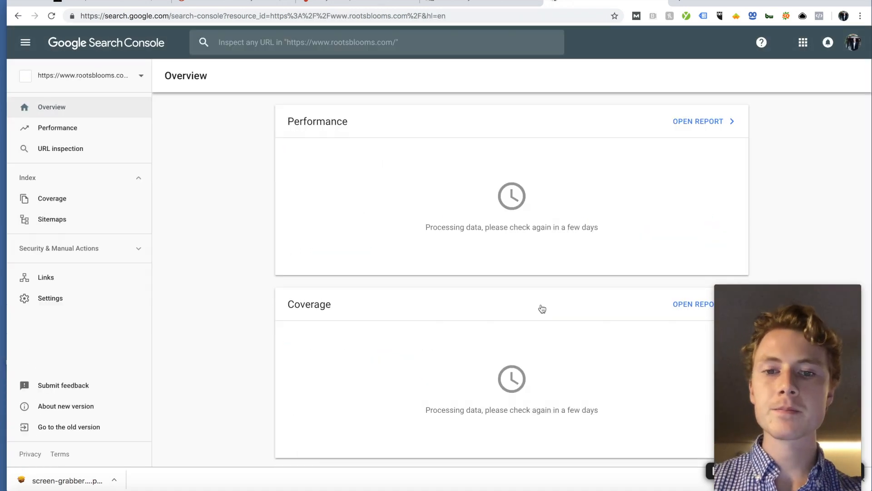
left_click_drag(624, 245, 434, 225)
left_click(424, 220)
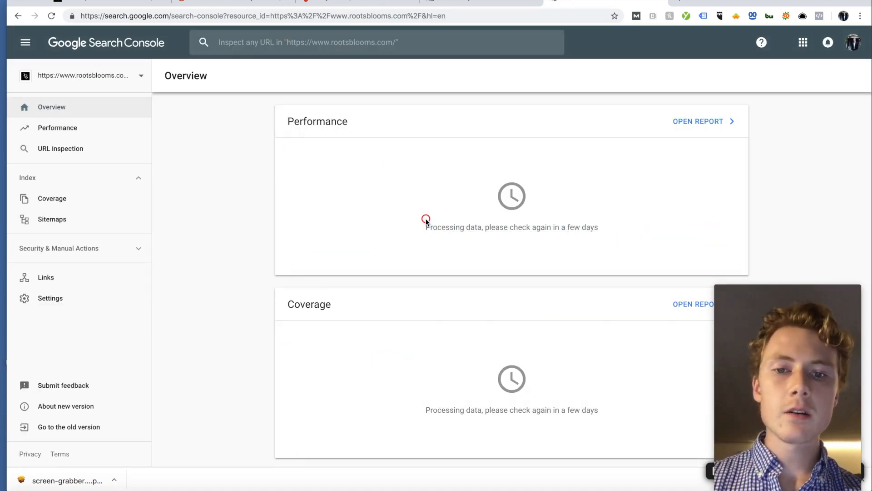
Step: Load Google Analytics in a new tab via 'analytics.'
left_click(680, 3)
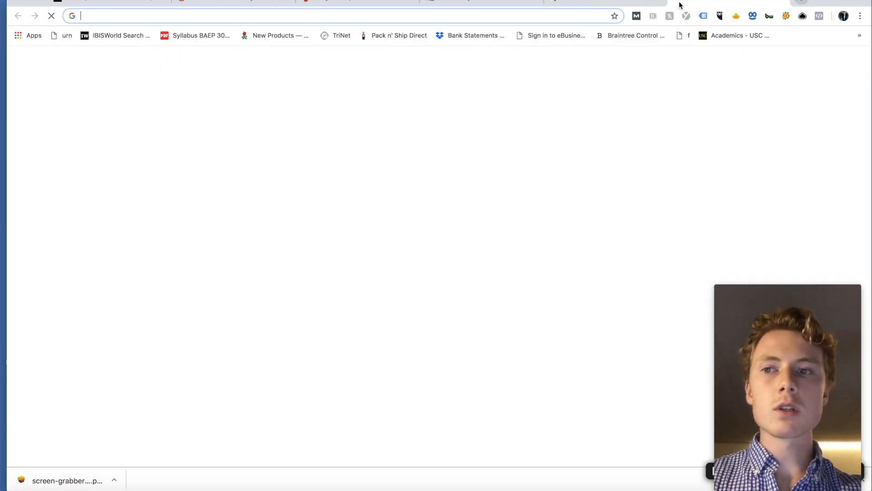
type("analytics.")
key("Return")
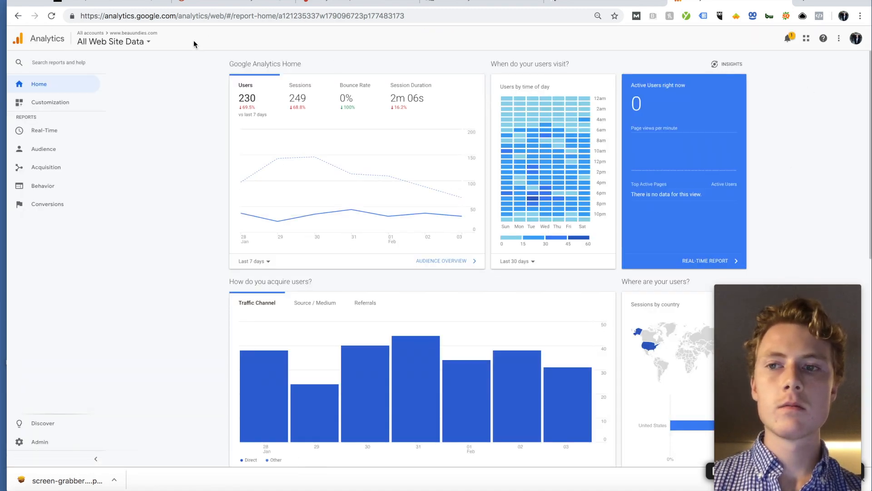
Step: Browse the list of Analytics accounts
left_click(145, 40)
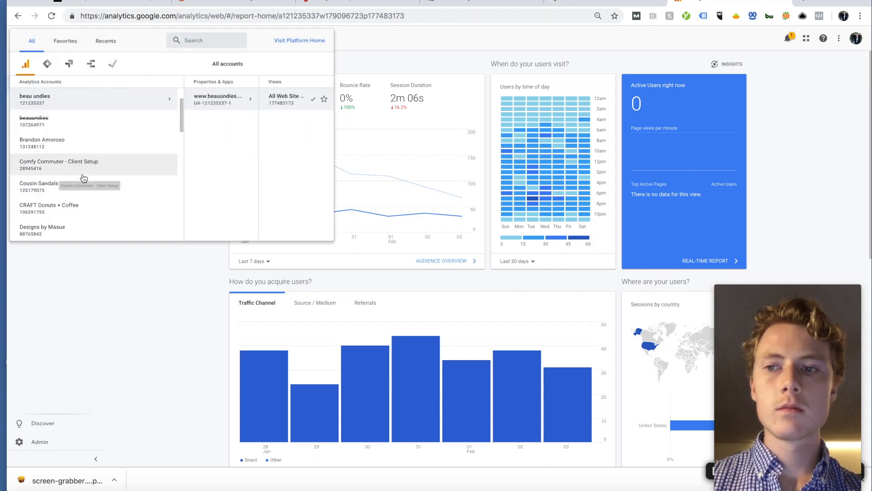
scroll(84, 177, "down", 8)
scroll(84, 178, "down", 5)
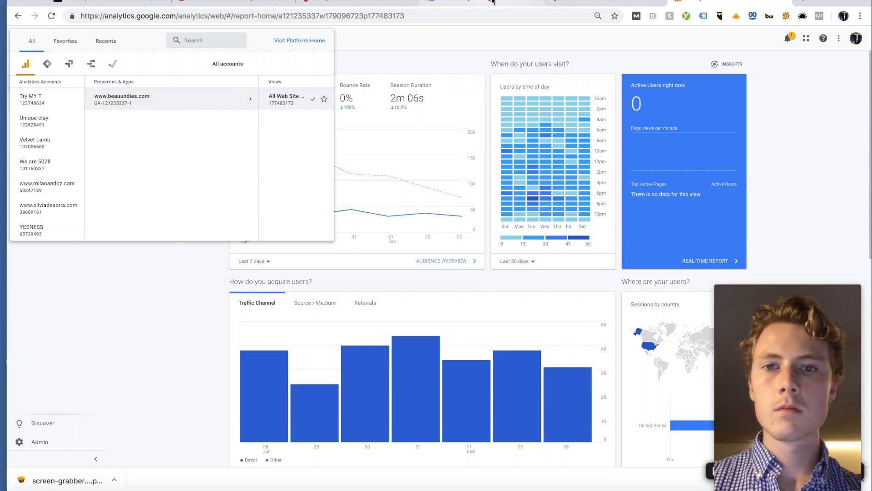
Step: Check the Google Analytics Access card on the project's Trello board
left_click(492, 2)
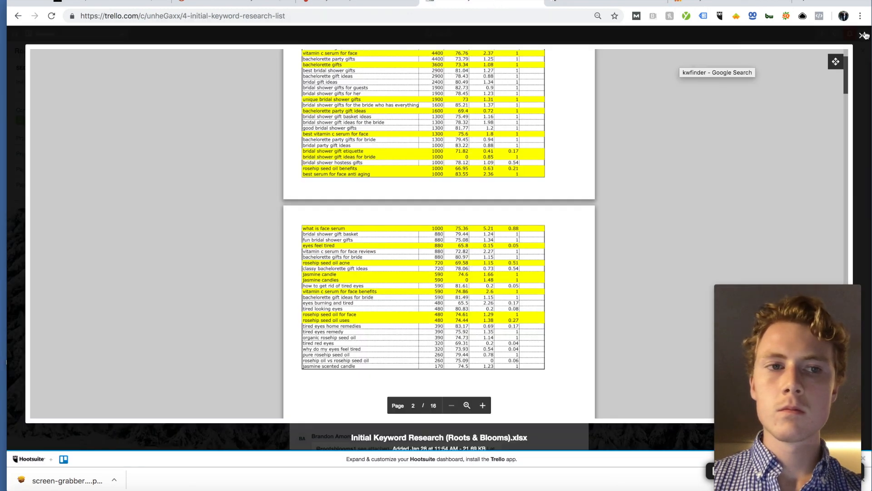
left_click(863, 36)
left_click(197, 114)
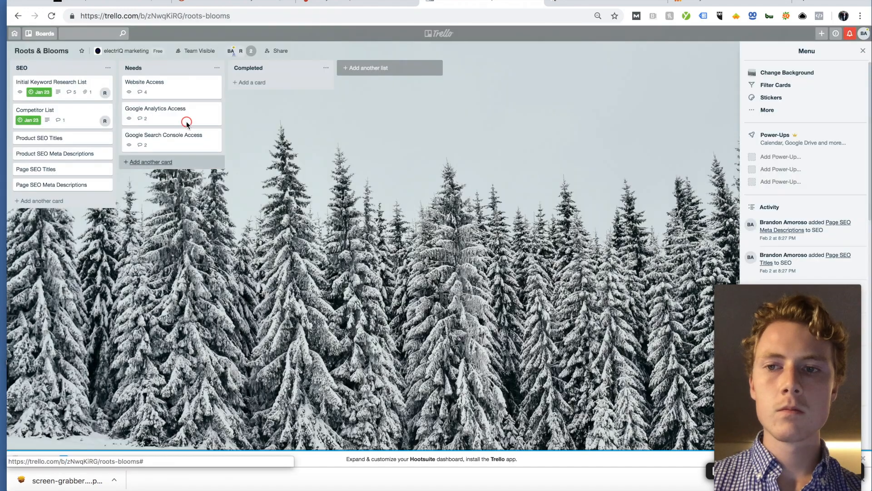
left_click(187, 121)
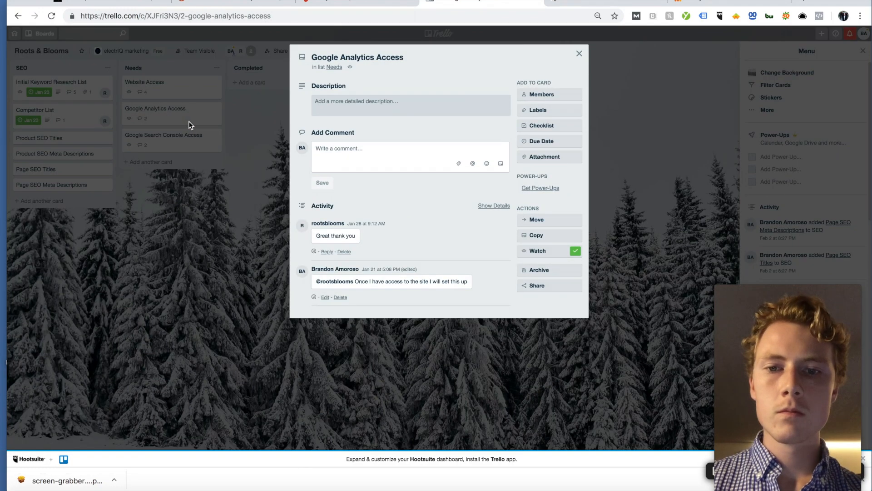
left_click(225, 181)
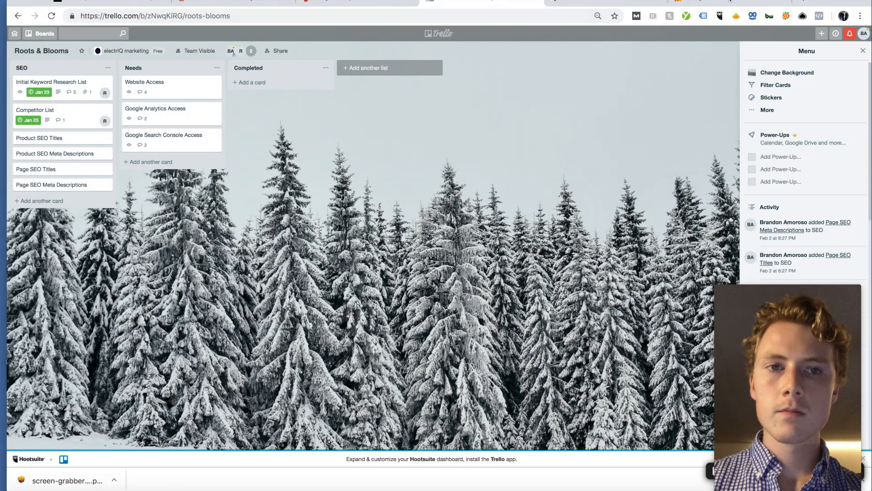
left_click(730, 1)
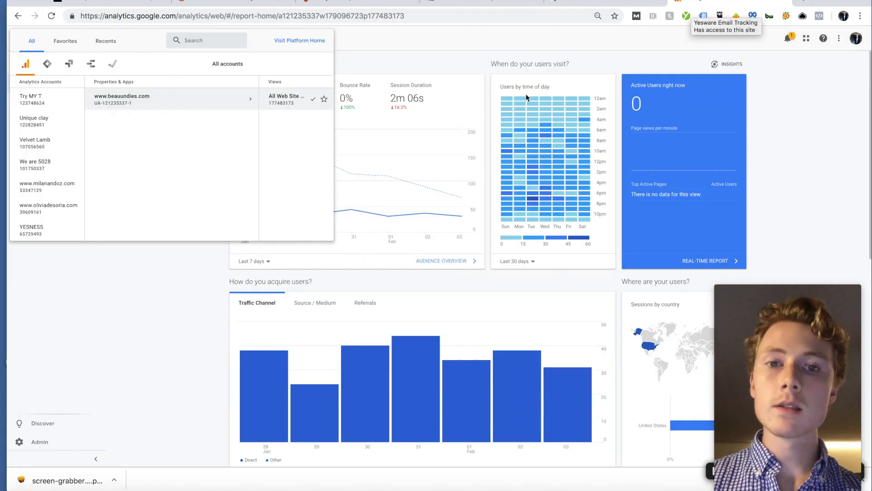
Step: Close the account list and open the Analytics Admin settings
scroll(49, 141, "up", 10)
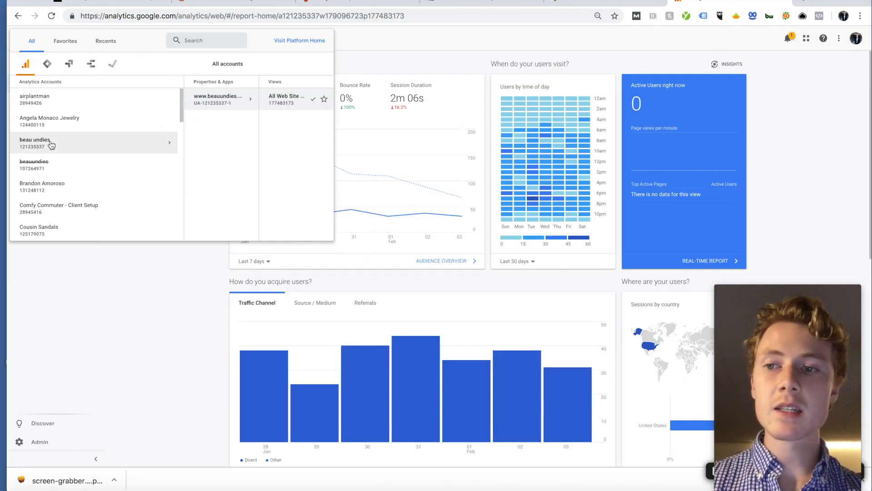
left_click(131, 346)
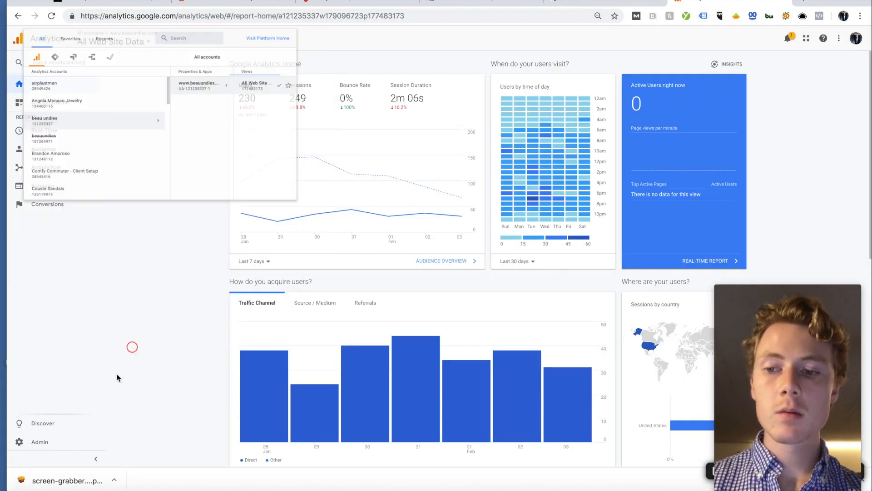
left_click(40, 442)
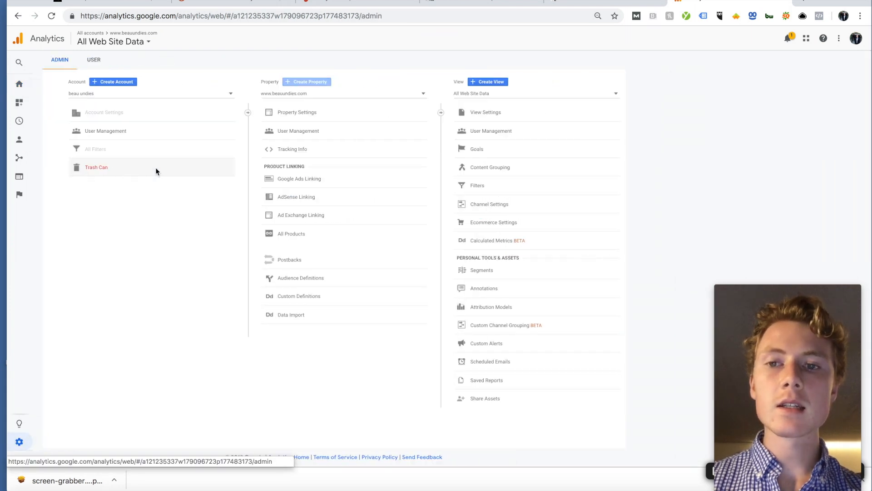
Step: Start a new Analytics account, entering the Roots & Blooms account and website names
left_click(113, 82)
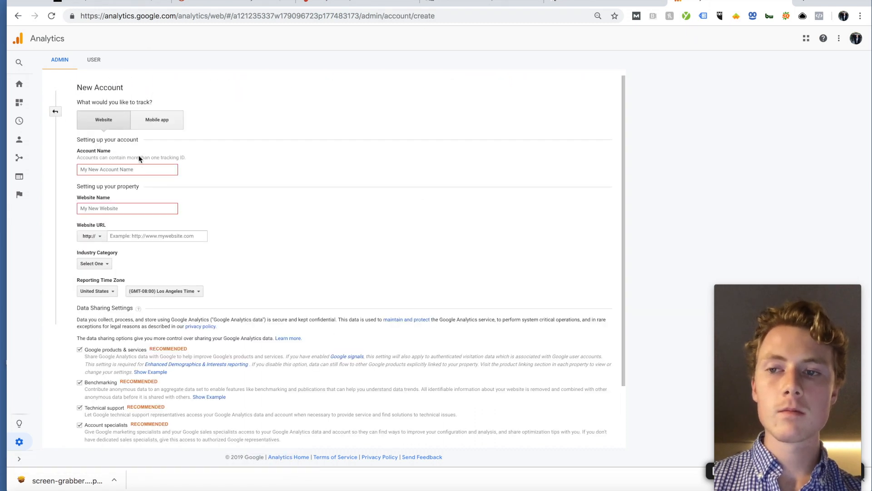
left_click(135, 171)
type("ROo")
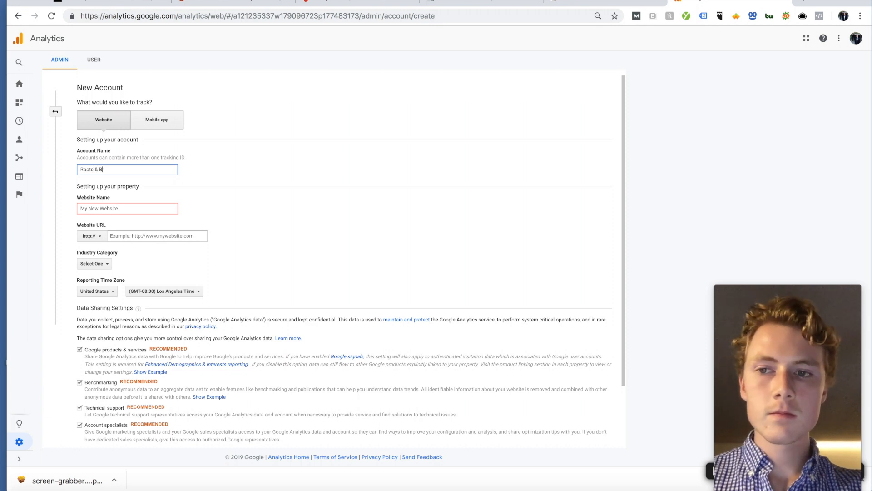
key("Tab")
scroll(230, 163, "down", 1)
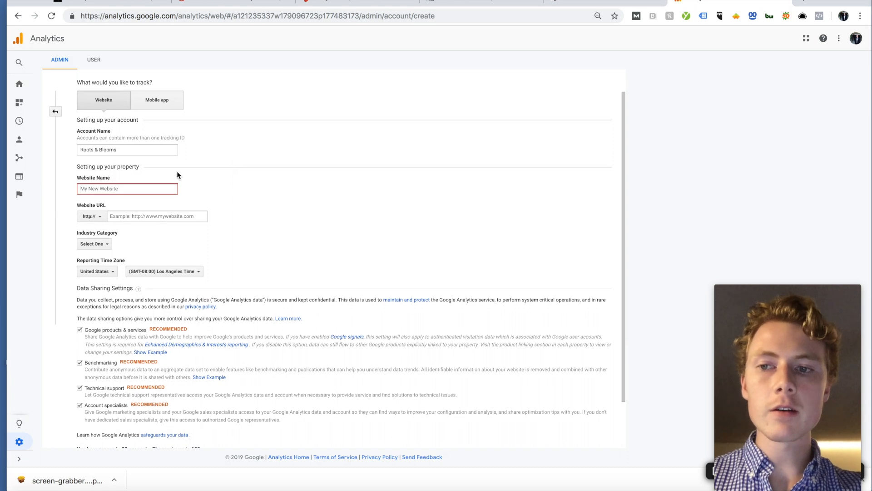
type("Roots & Blooms")
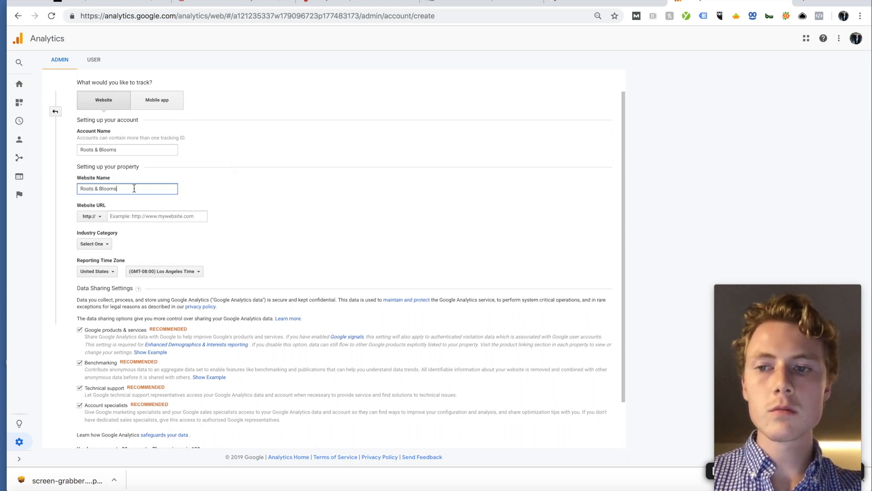
key("Tab")
left_click(101, 216)
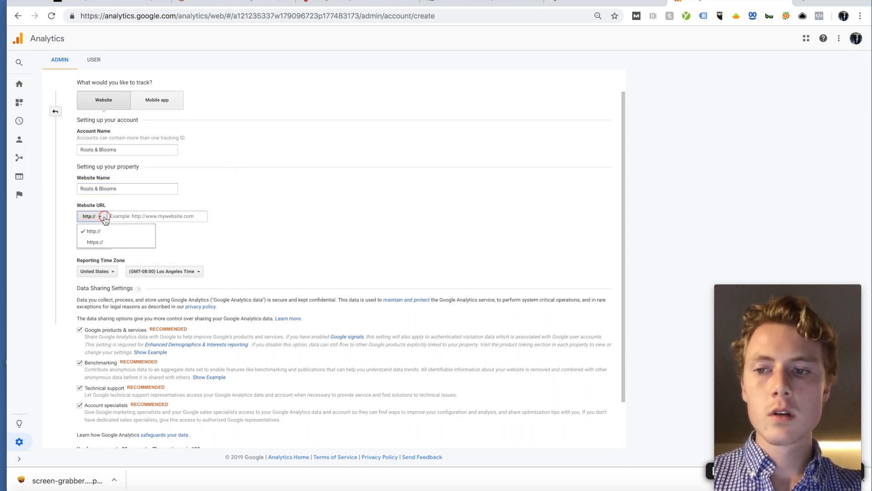
left_click(97, 241)
left_click(149, 216)
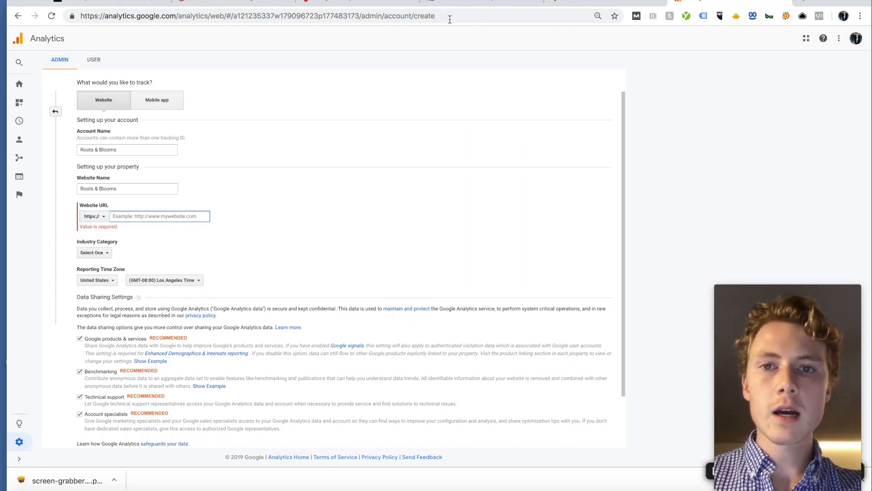
left_click(799, 3)
type("rootsblooms")
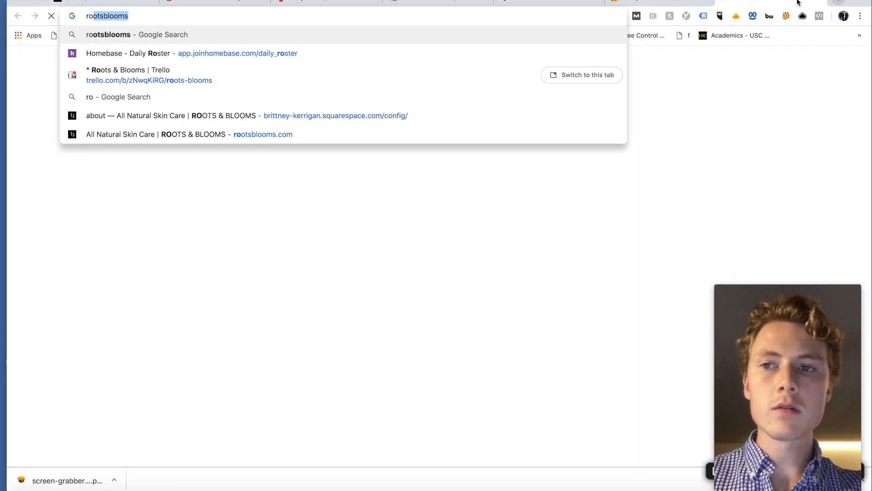
left_click(279, 132)
left_click(98, 17)
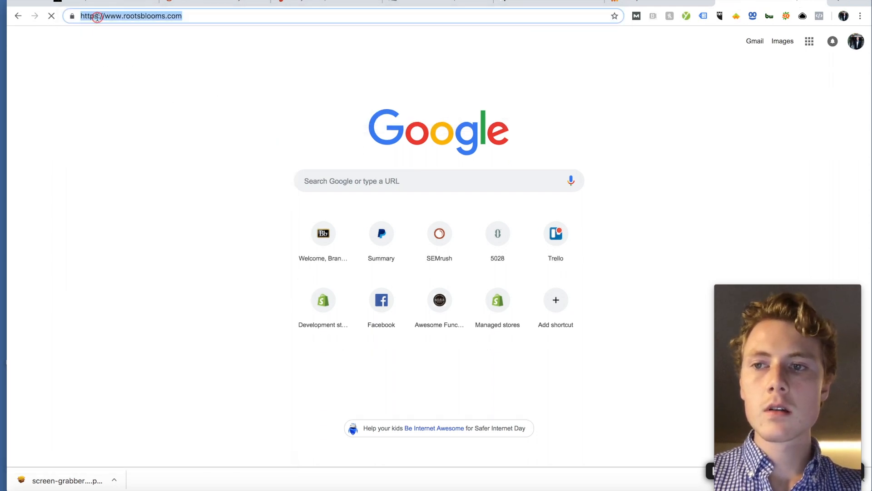
left_click(633, 3)
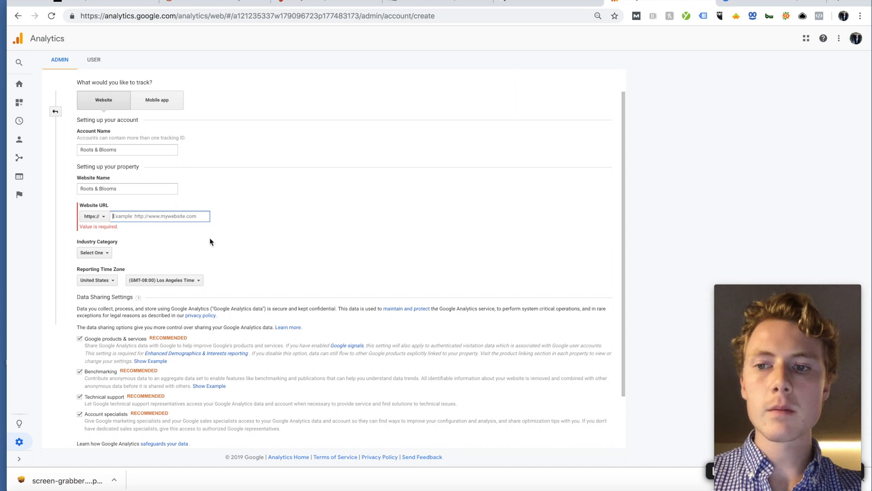
type("https://www.rootsblooms.com/")
left_click_drag(130, 216, 113, 216)
key("BackSpace")
Step: Choose the Beauty and Fitness industry, request a tracking ID, and accept the GDPR terms
left_click(109, 243)
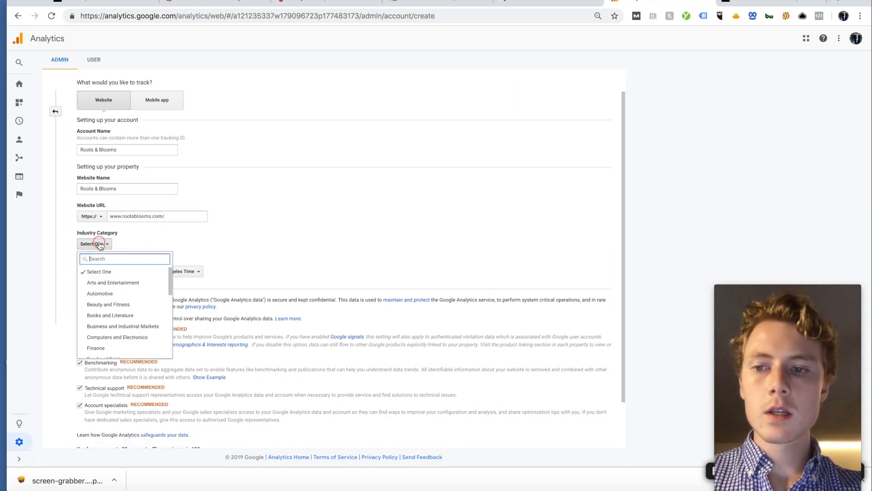
scroll(101, 283, "down", 2)
left_click(100, 284)
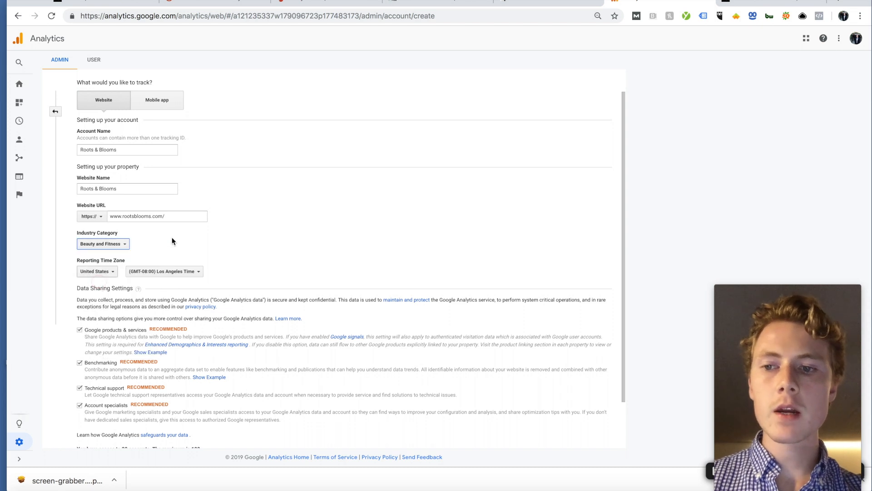
scroll(171, 237, "down", 1)
scroll(116, 203, "down", 1)
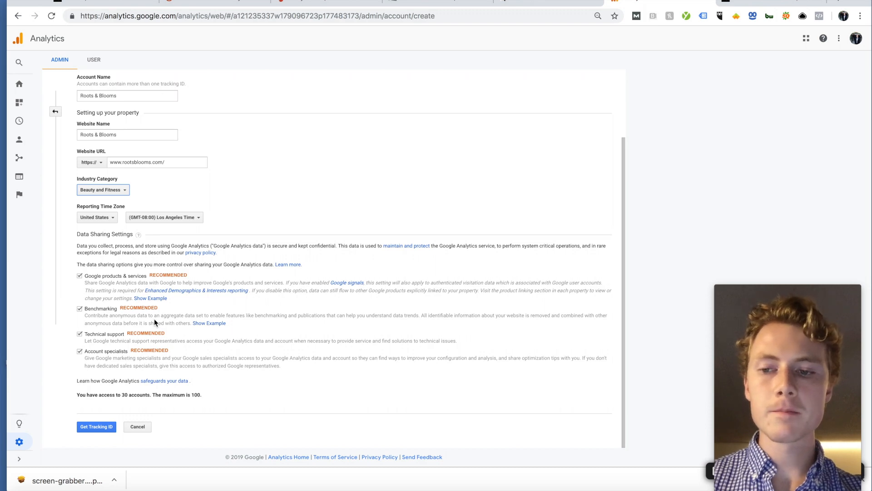
left_click(94, 424)
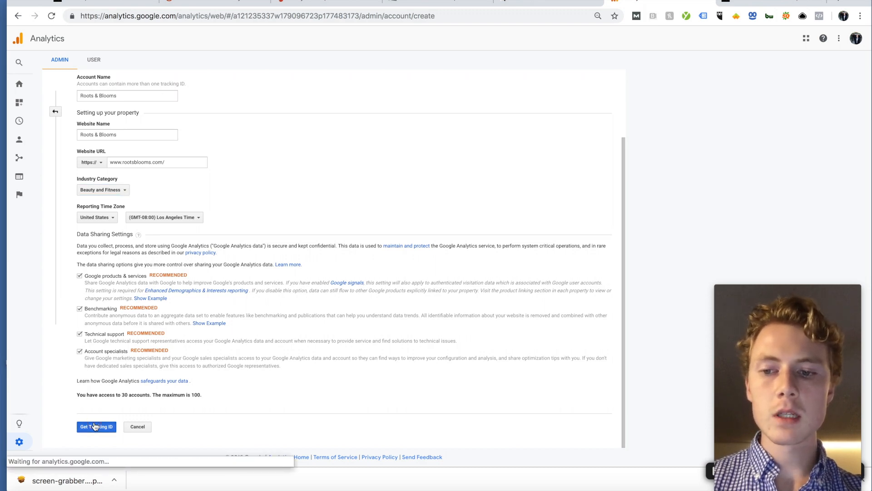
left_click(344, 203)
Step: Accept the Data Protection Terms and copy the new property's gtag.js tracking snippet
left_click(344, 398)
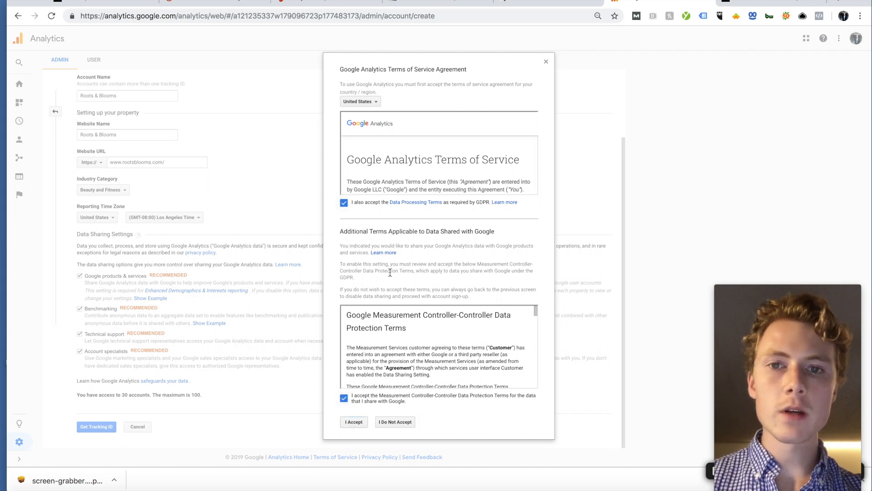
left_click(352, 422)
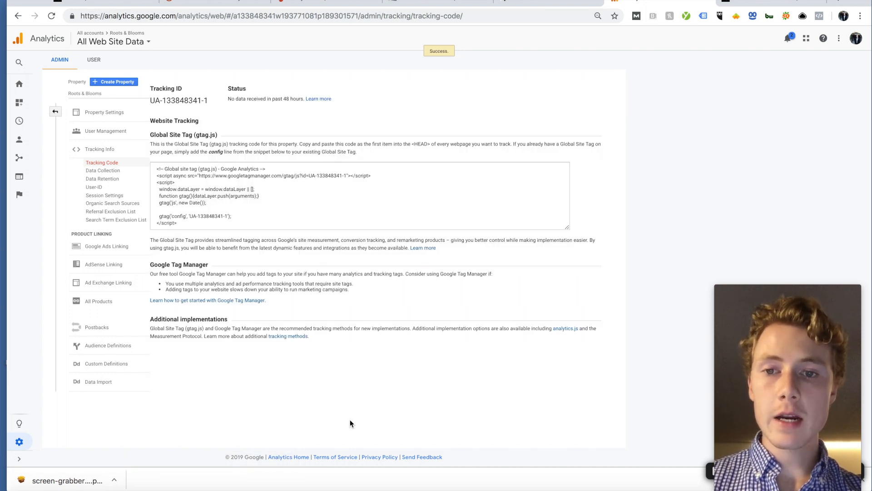
left_click(262, 207)
key("super+c")
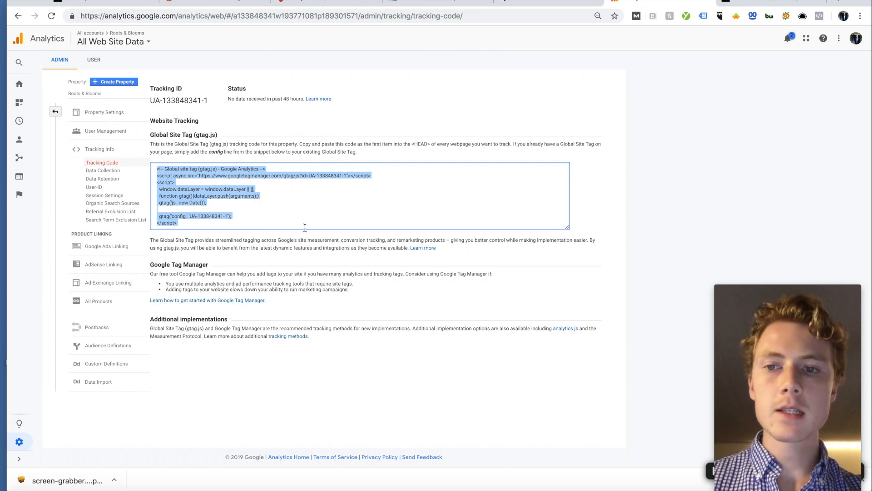
left_click(82, 4)
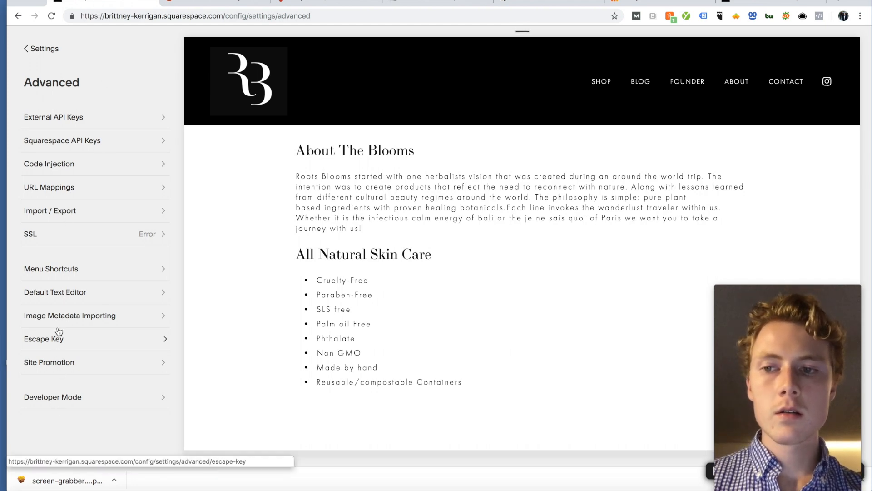
Step: Paste the gtag.js snippet into the Header code below the verification meta tag
left_click(80, 163)
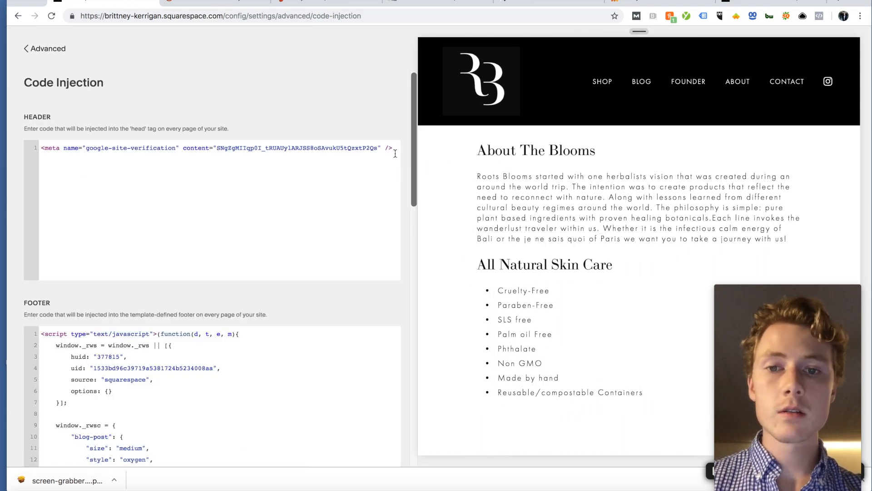
key("Return")
key("Return")
key("super+v")
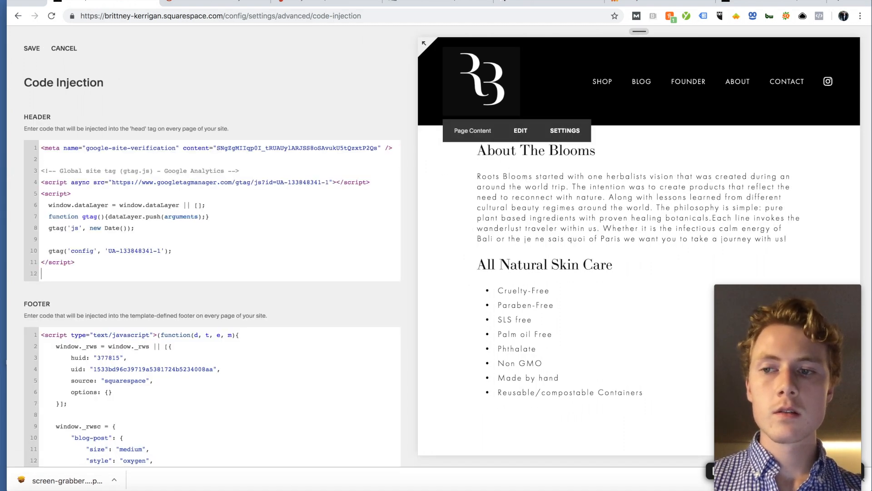
key("BackSpace")
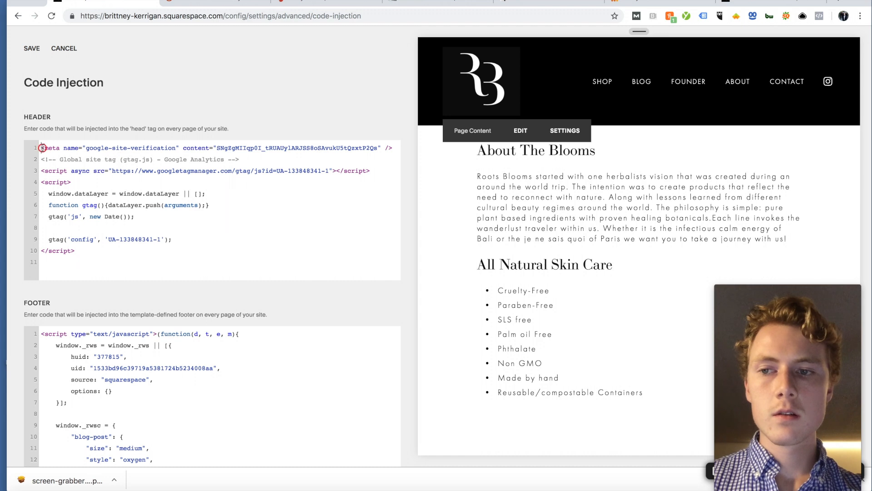
Step: Add a '<!-- Google Site Verification' comment above the meta tag, space the blocks, and save
key("Return")
key("Up")
type("<!-- Google Si")
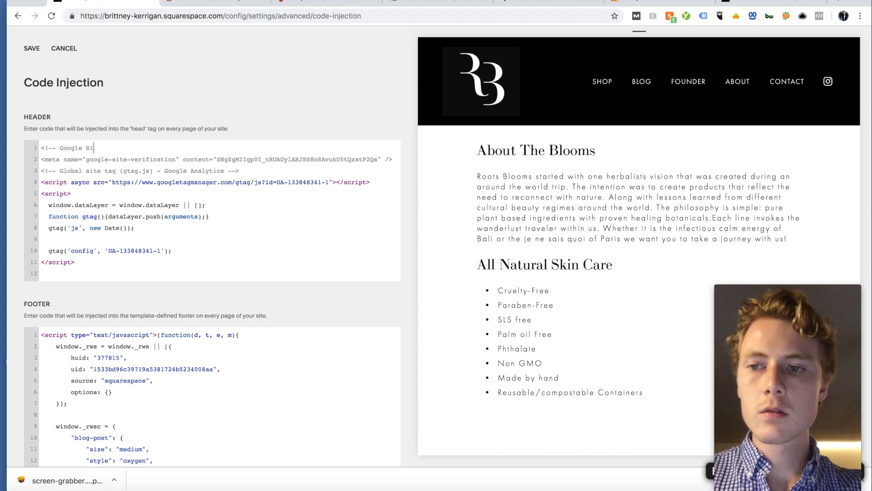
type("te Verification Code -->")
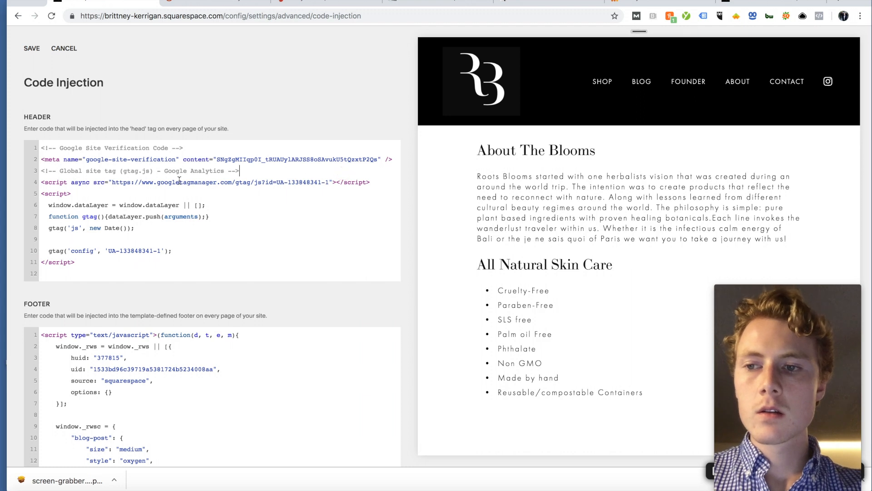
left_click(44, 169)
key("Return")
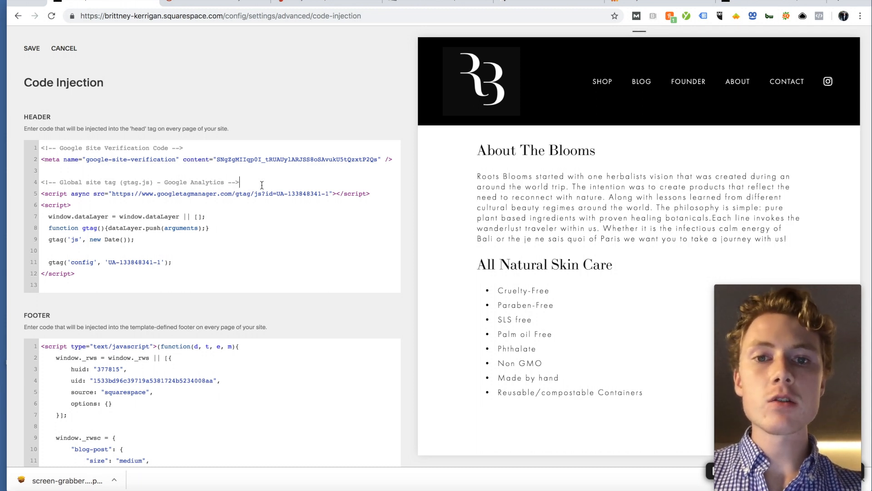
scroll(154, 202, "down", 1)
scroll(155, 202, "up", 1)
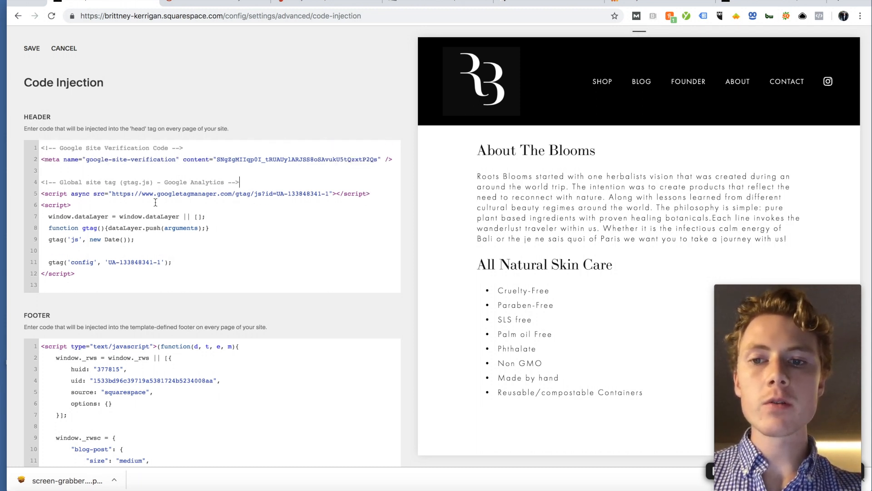
scroll(155, 202, "down", 1)
scroll(154, 202, "up", 1)
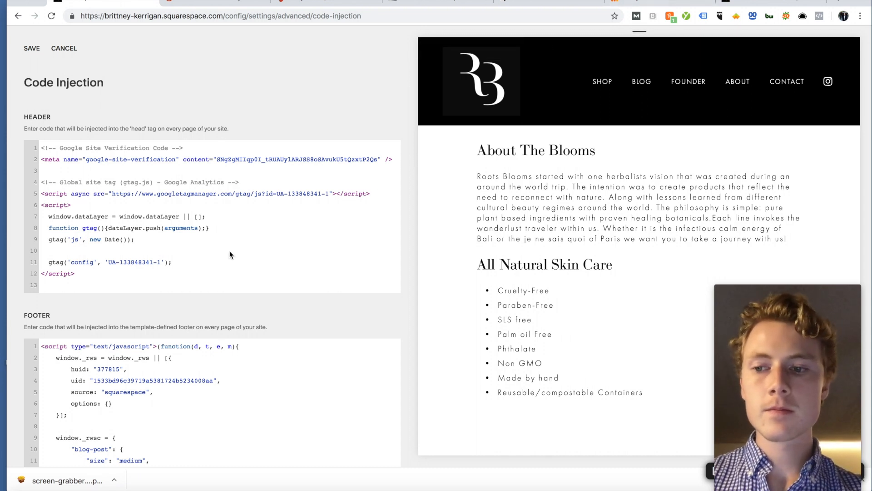
left_click(32, 48)
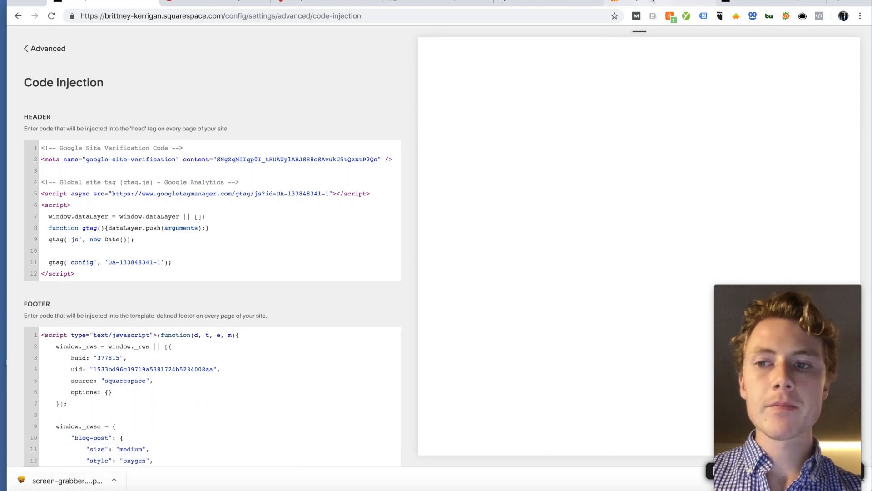
left_click(654, 2)
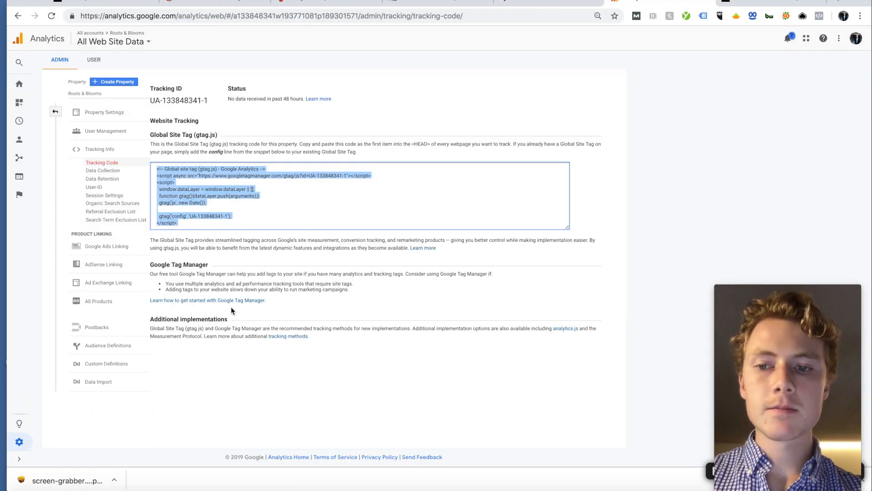
Step: Confirm the Home report shows 1 active user right now, then return to Search Console
left_click(325, 263)
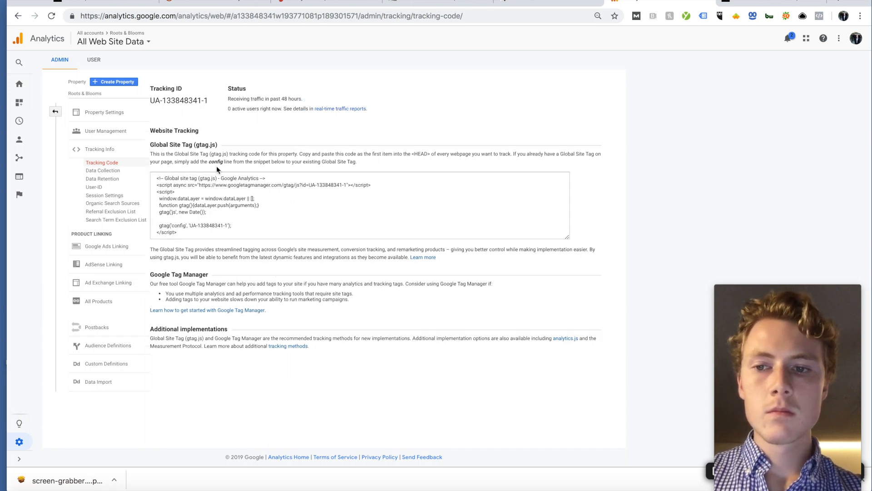
left_click(56, 112)
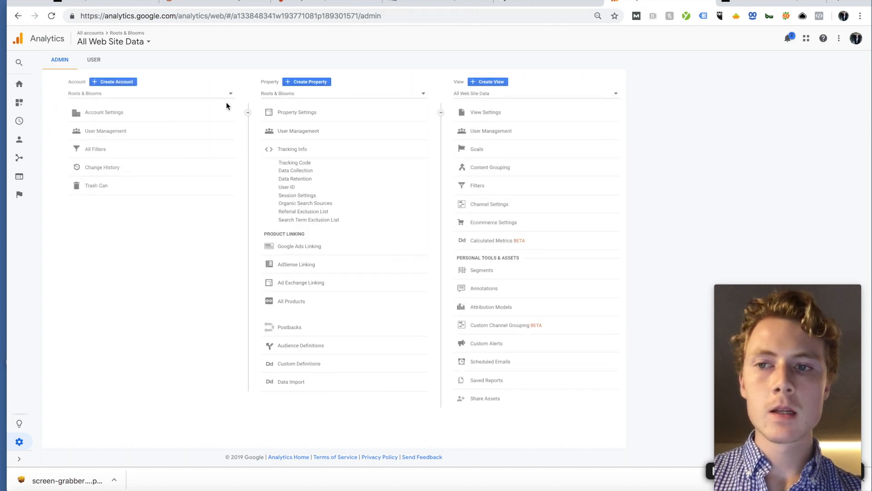
left_click(14, 92)
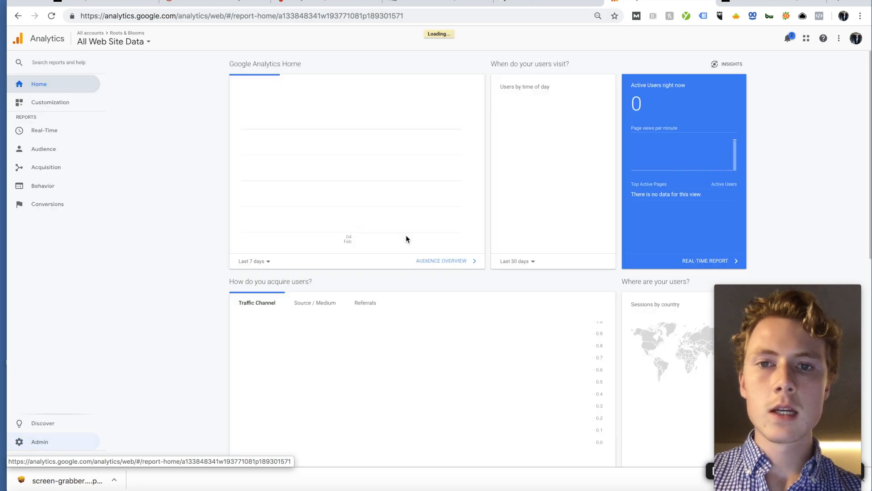
triple_click(640, 98)
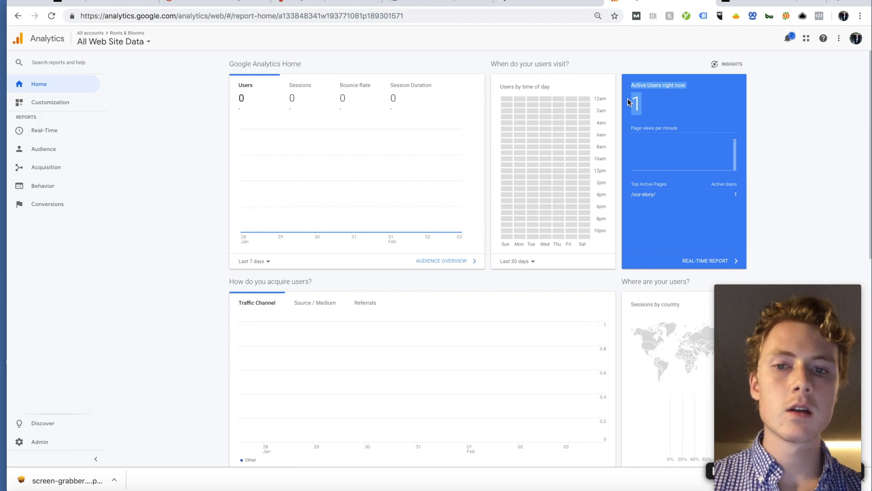
left_click(629, 102)
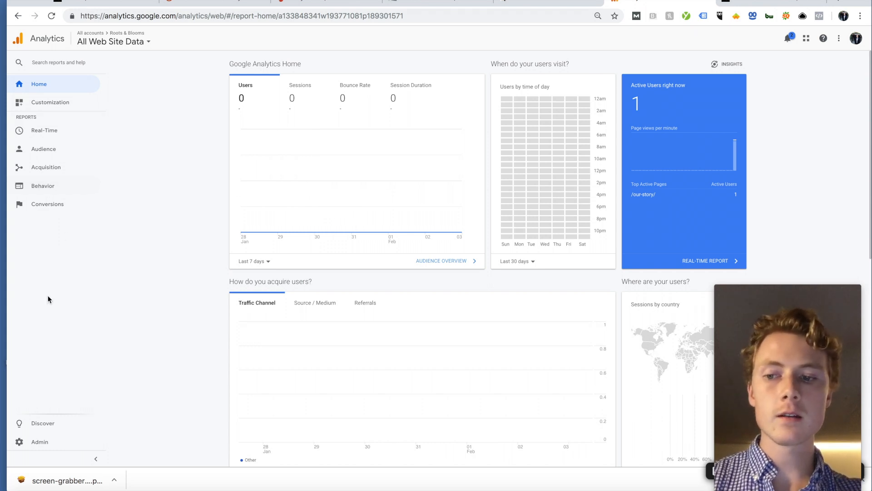
left_click(39, 441)
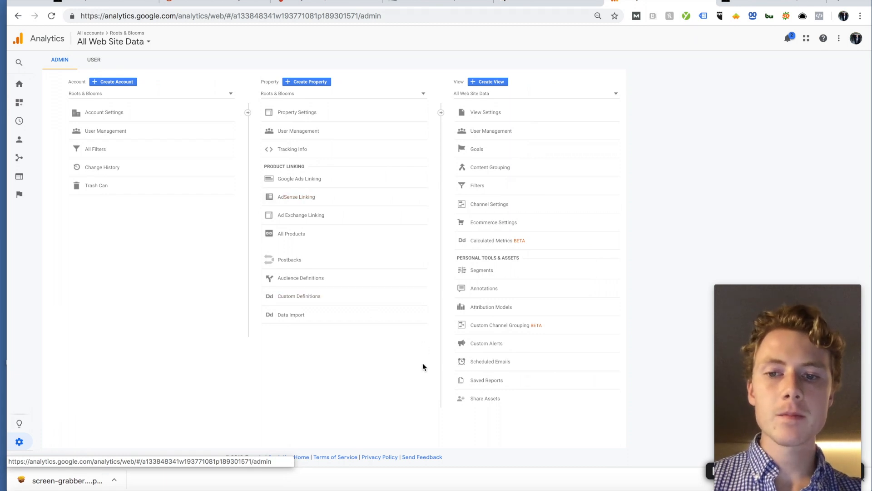
left_click(571, 4)
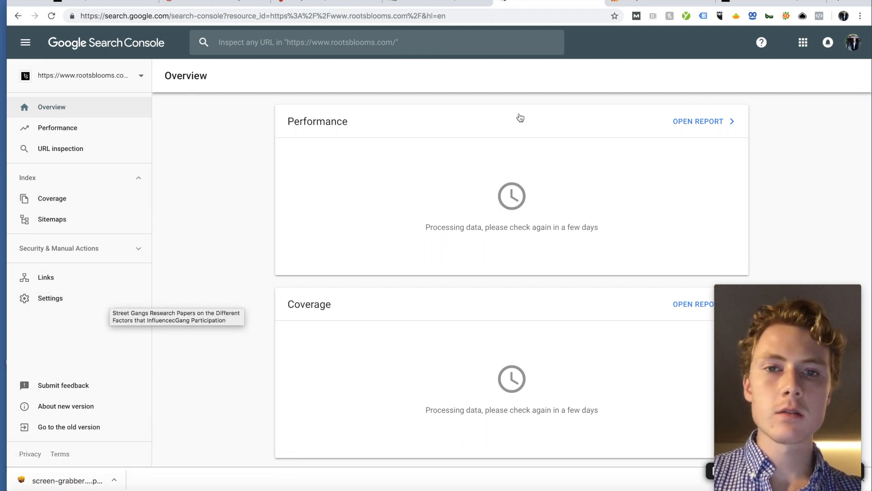
Step: Review the property list and Google apps panel, keeping rootsblooms.com selected
left_click(136, 76)
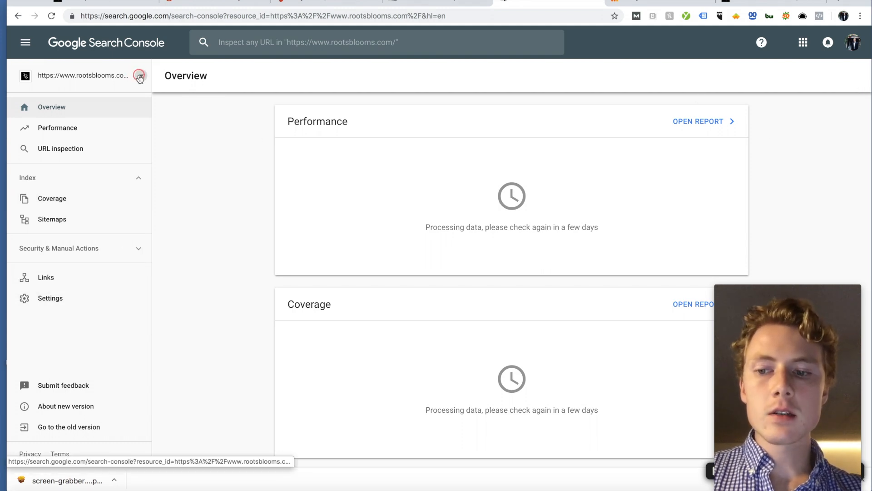
left_click(235, 105)
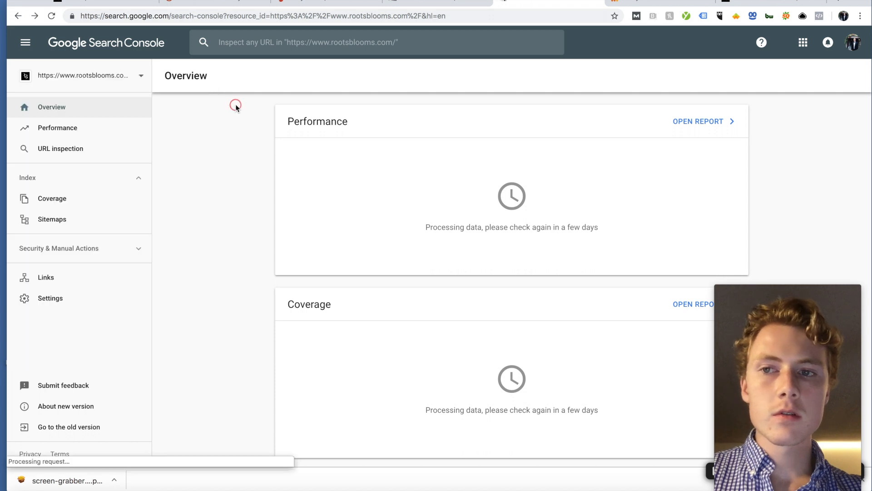
left_click(803, 43)
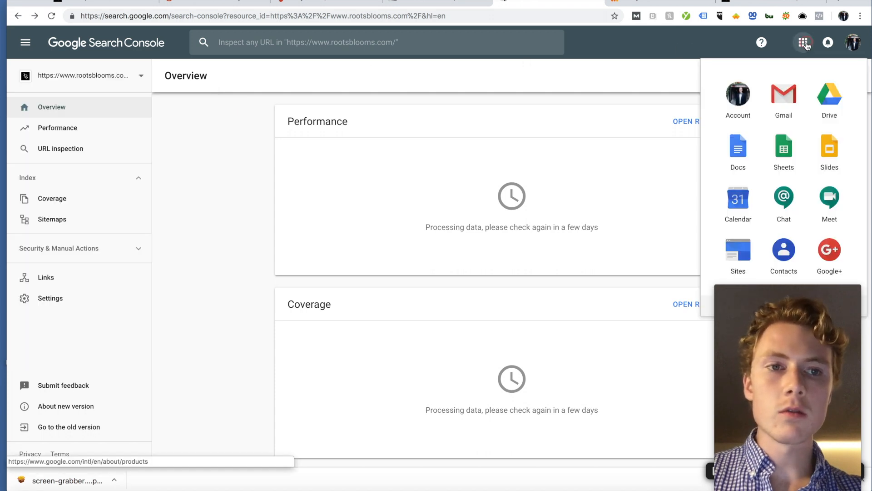
left_click(607, 153)
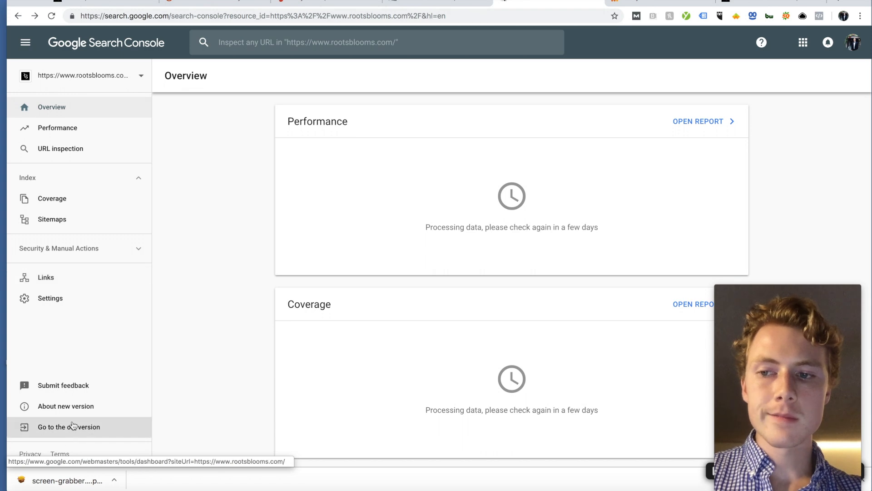
Step: Look at the property's Settings and Links pages, then switch to the old Search Console version
left_click(67, 297)
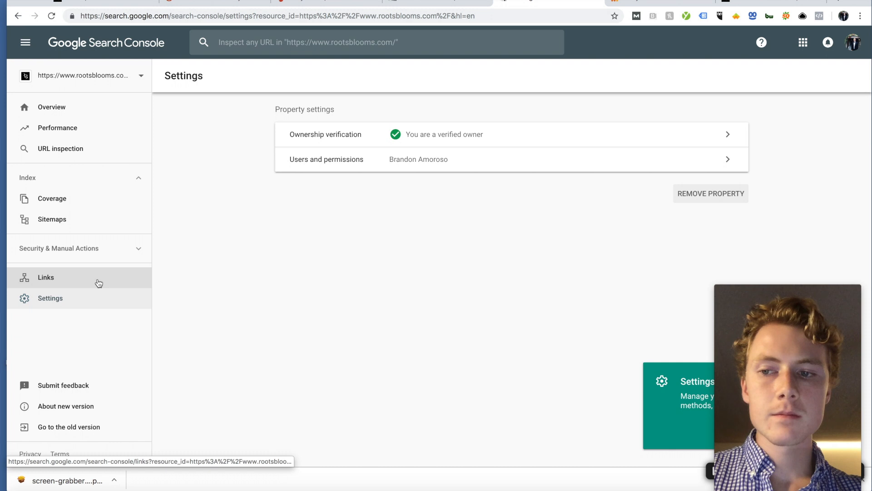
left_click(99, 283)
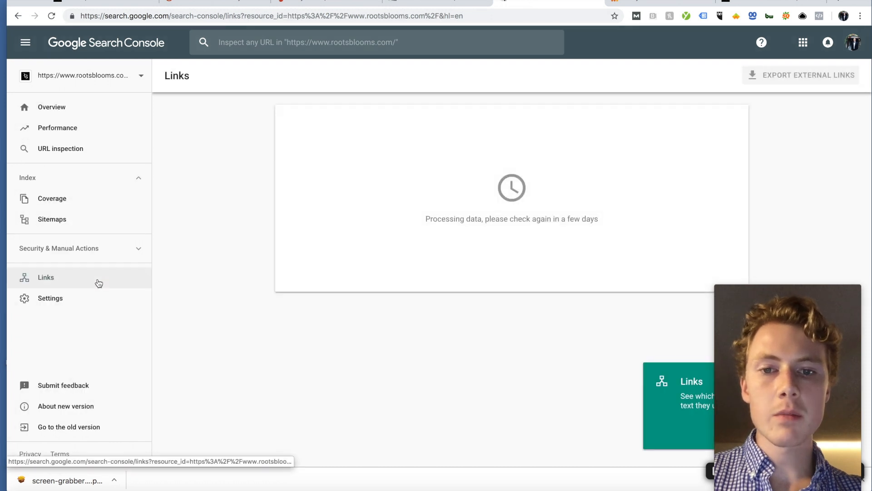
left_click(91, 427)
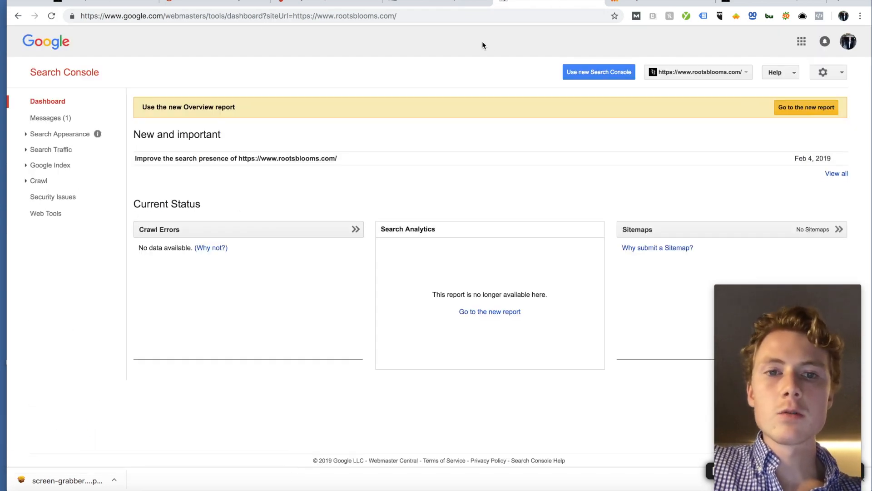
Step: Link rootsblooms.com to the Roots & Blooms Google Analytics property and confirm the association
left_click(828, 77)
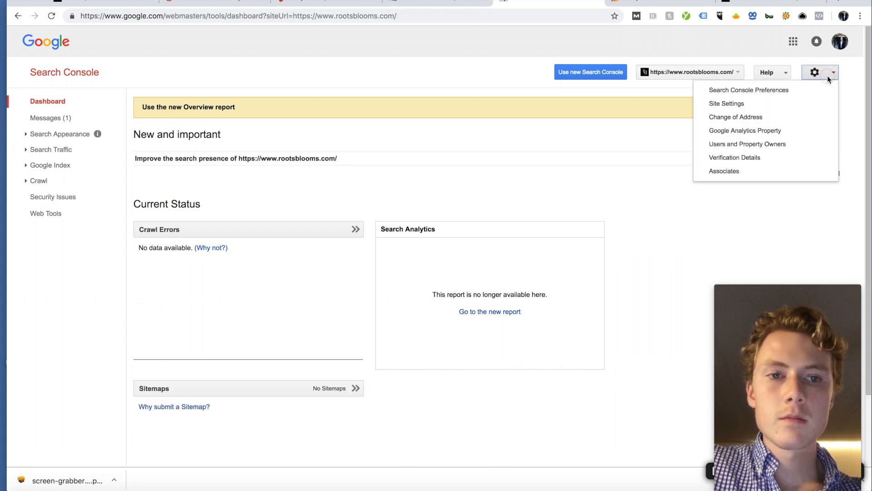
left_click(790, 132)
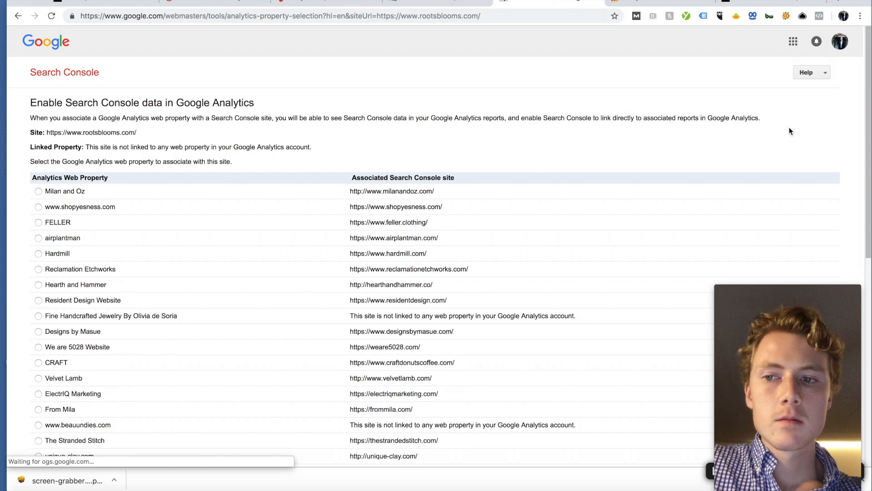
scroll(328, 116, "down", 5)
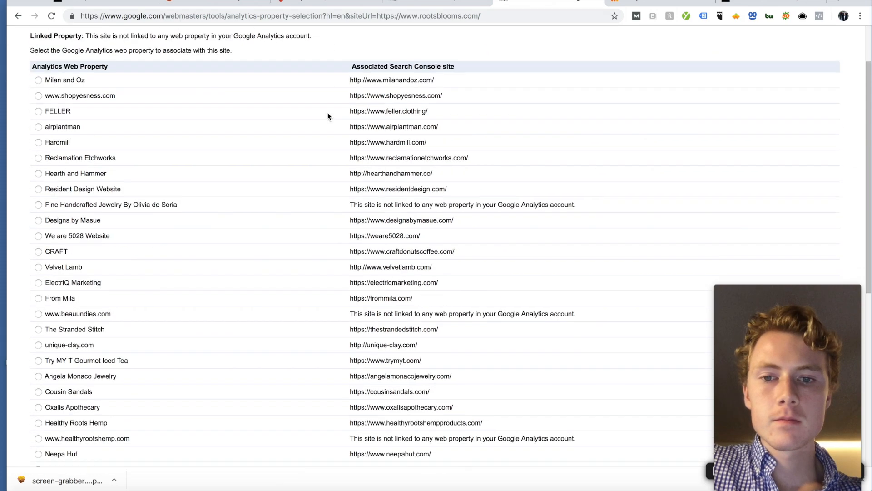
scroll(328, 117, "down", 10)
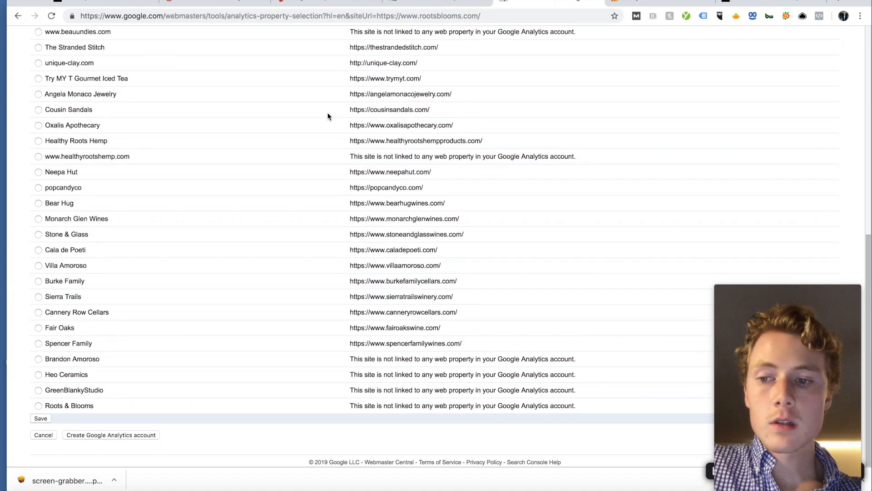
scroll(328, 117, "up", 2)
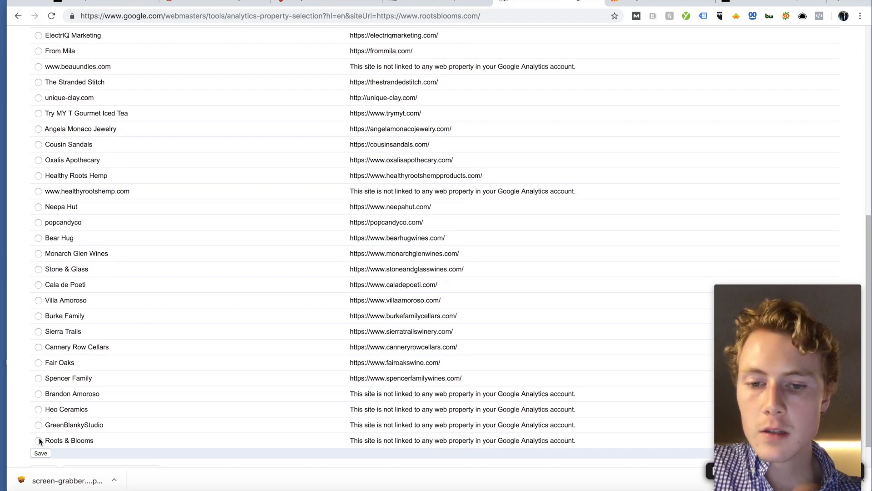
scroll(78, 307, "down", 2)
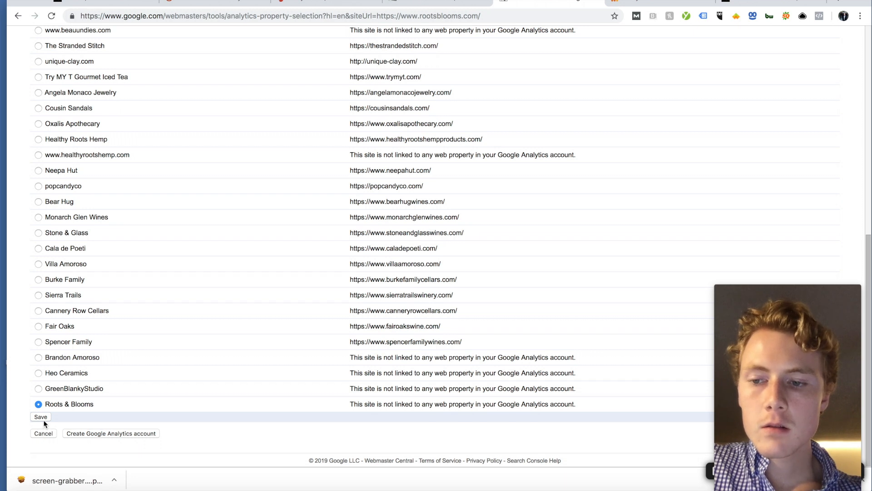
left_click(41, 418)
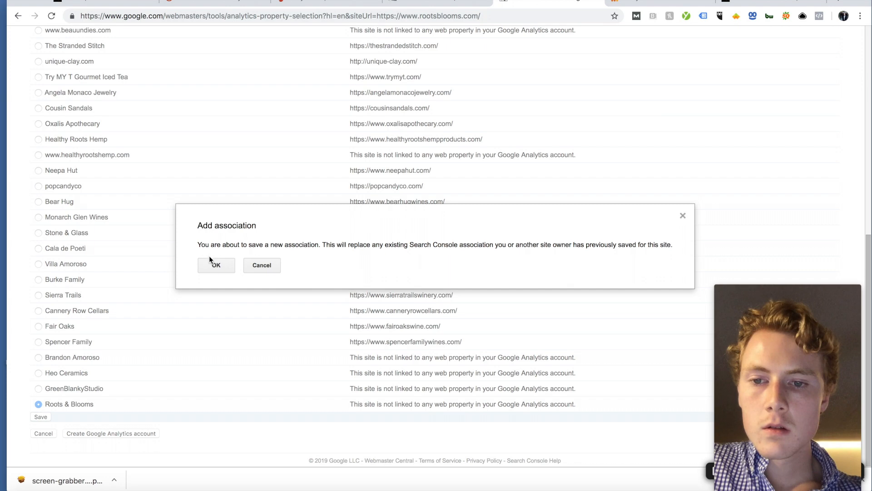
left_click(212, 266)
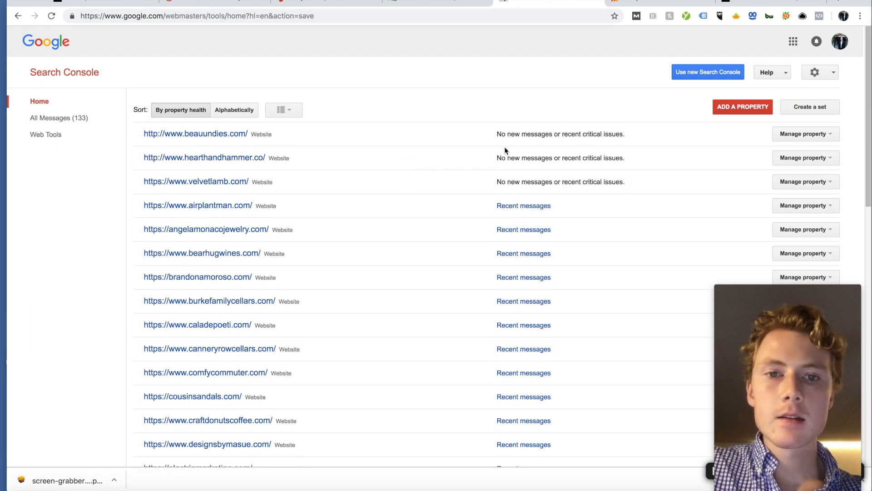
Step: Return to the rootsblooms.com property dashboard from the property list
scroll(435, 194, "down", 15)
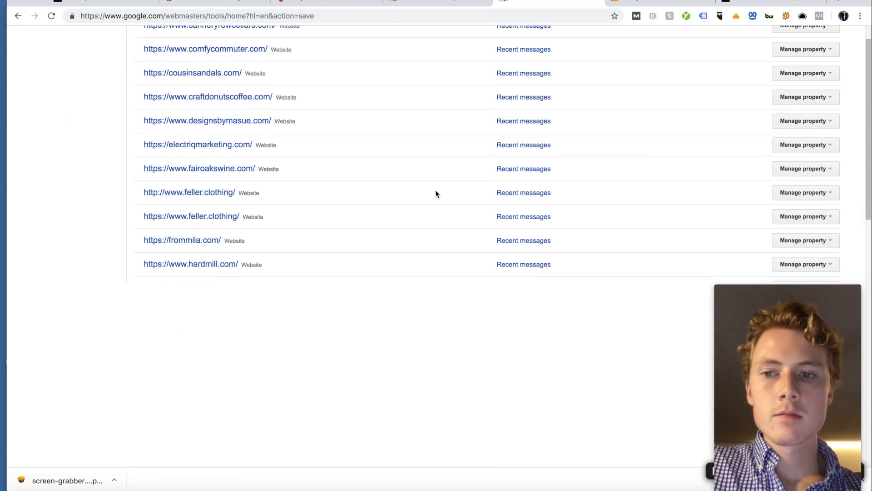
scroll(435, 193, "up", 1)
scroll(435, 193, "down", 2)
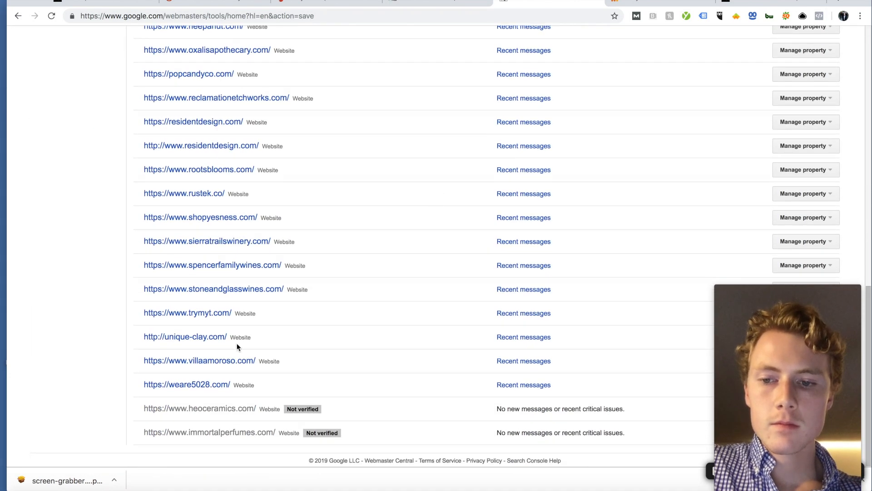
scroll(264, 287, "up", 2)
left_click(203, 212)
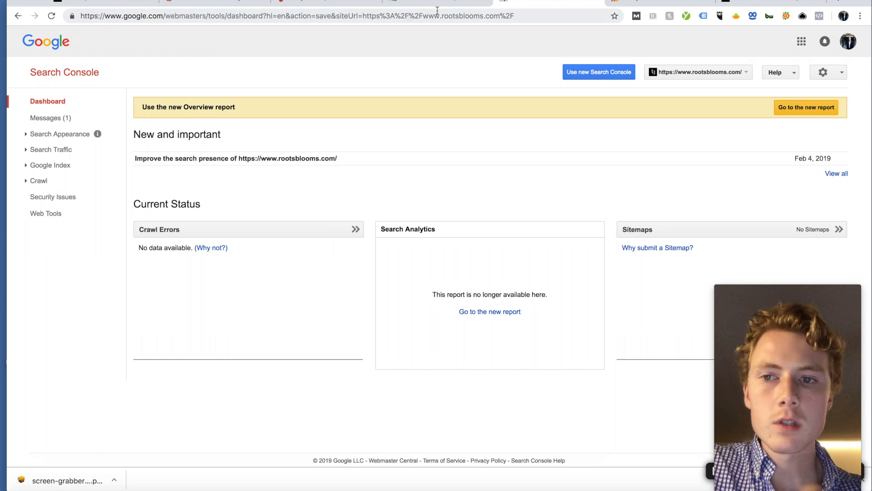
Step: View the Roots & Blooms Acquisition > Search Console > Landing Pages report in Analytics, then return to Search Console
left_click(632, 2)
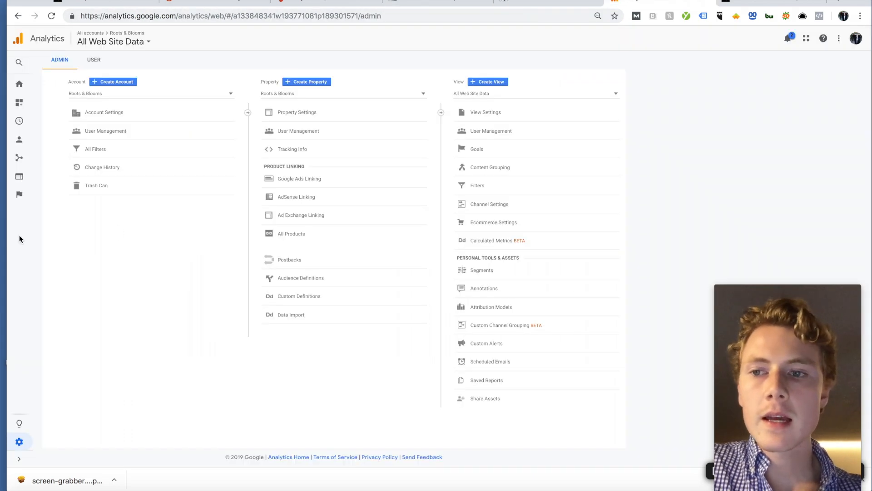
left_click(21, 89)
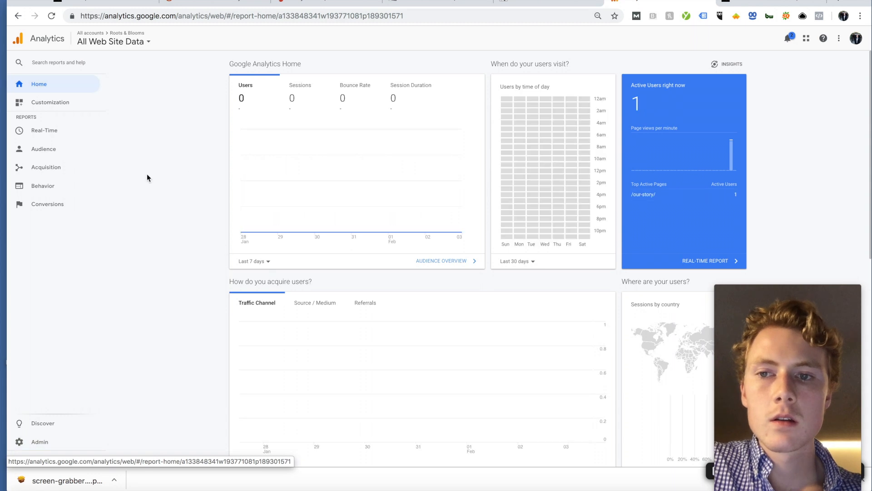
left_click(54, 168)
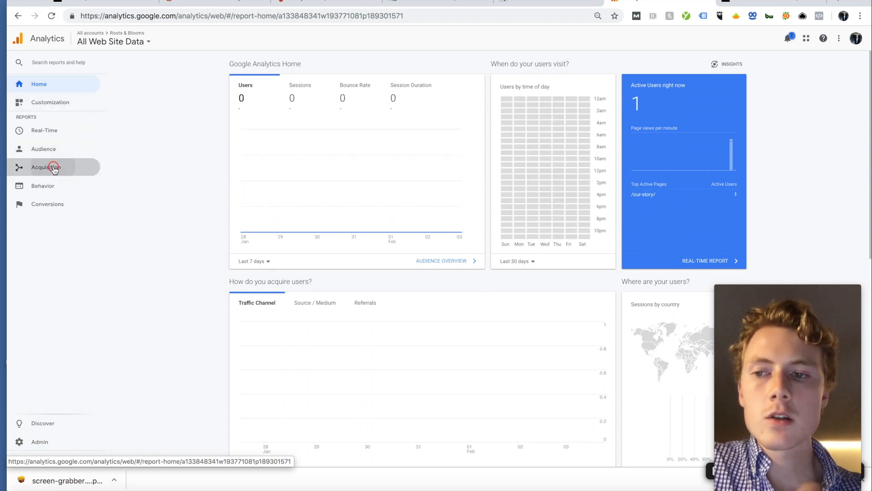
left_click(62, 228)
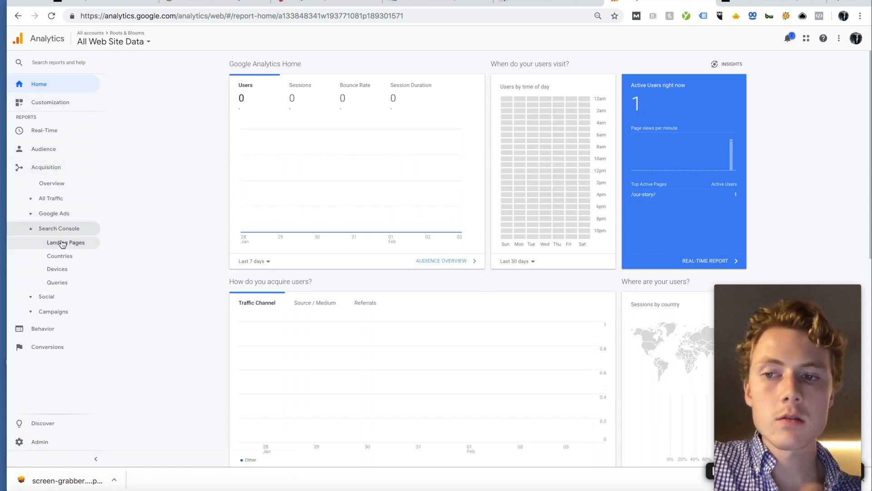
left_click(62, 243)
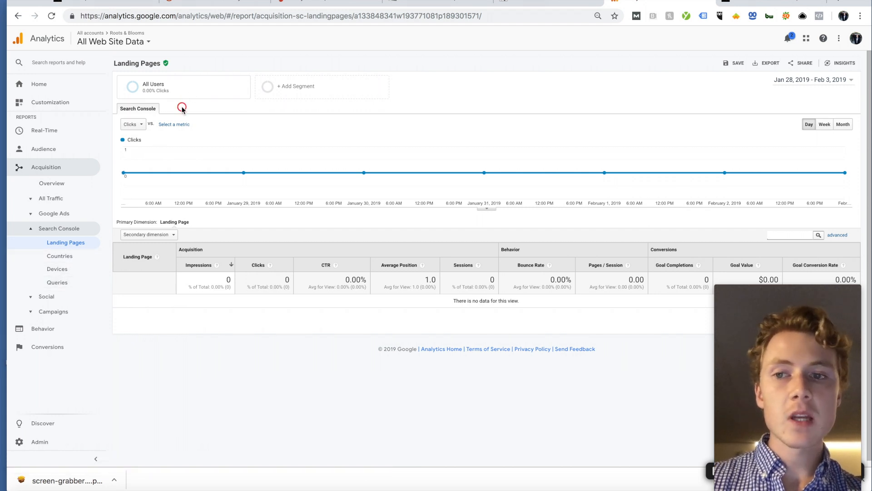
left_click(572, 5)
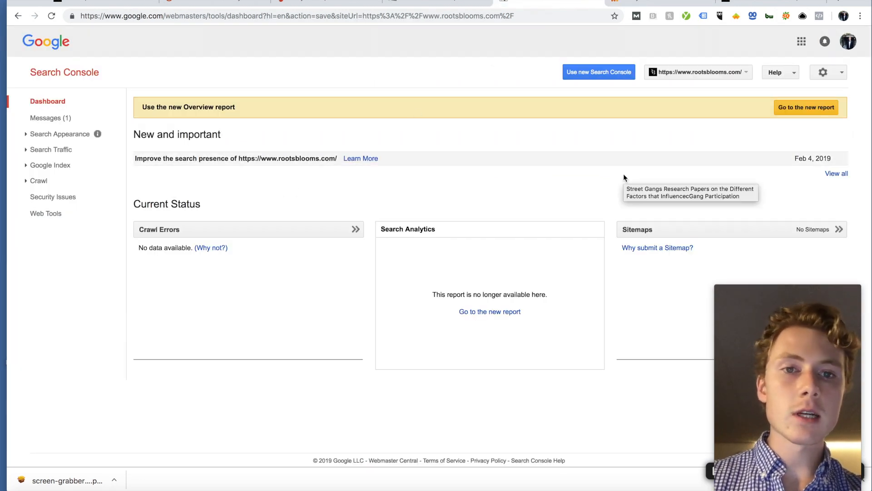